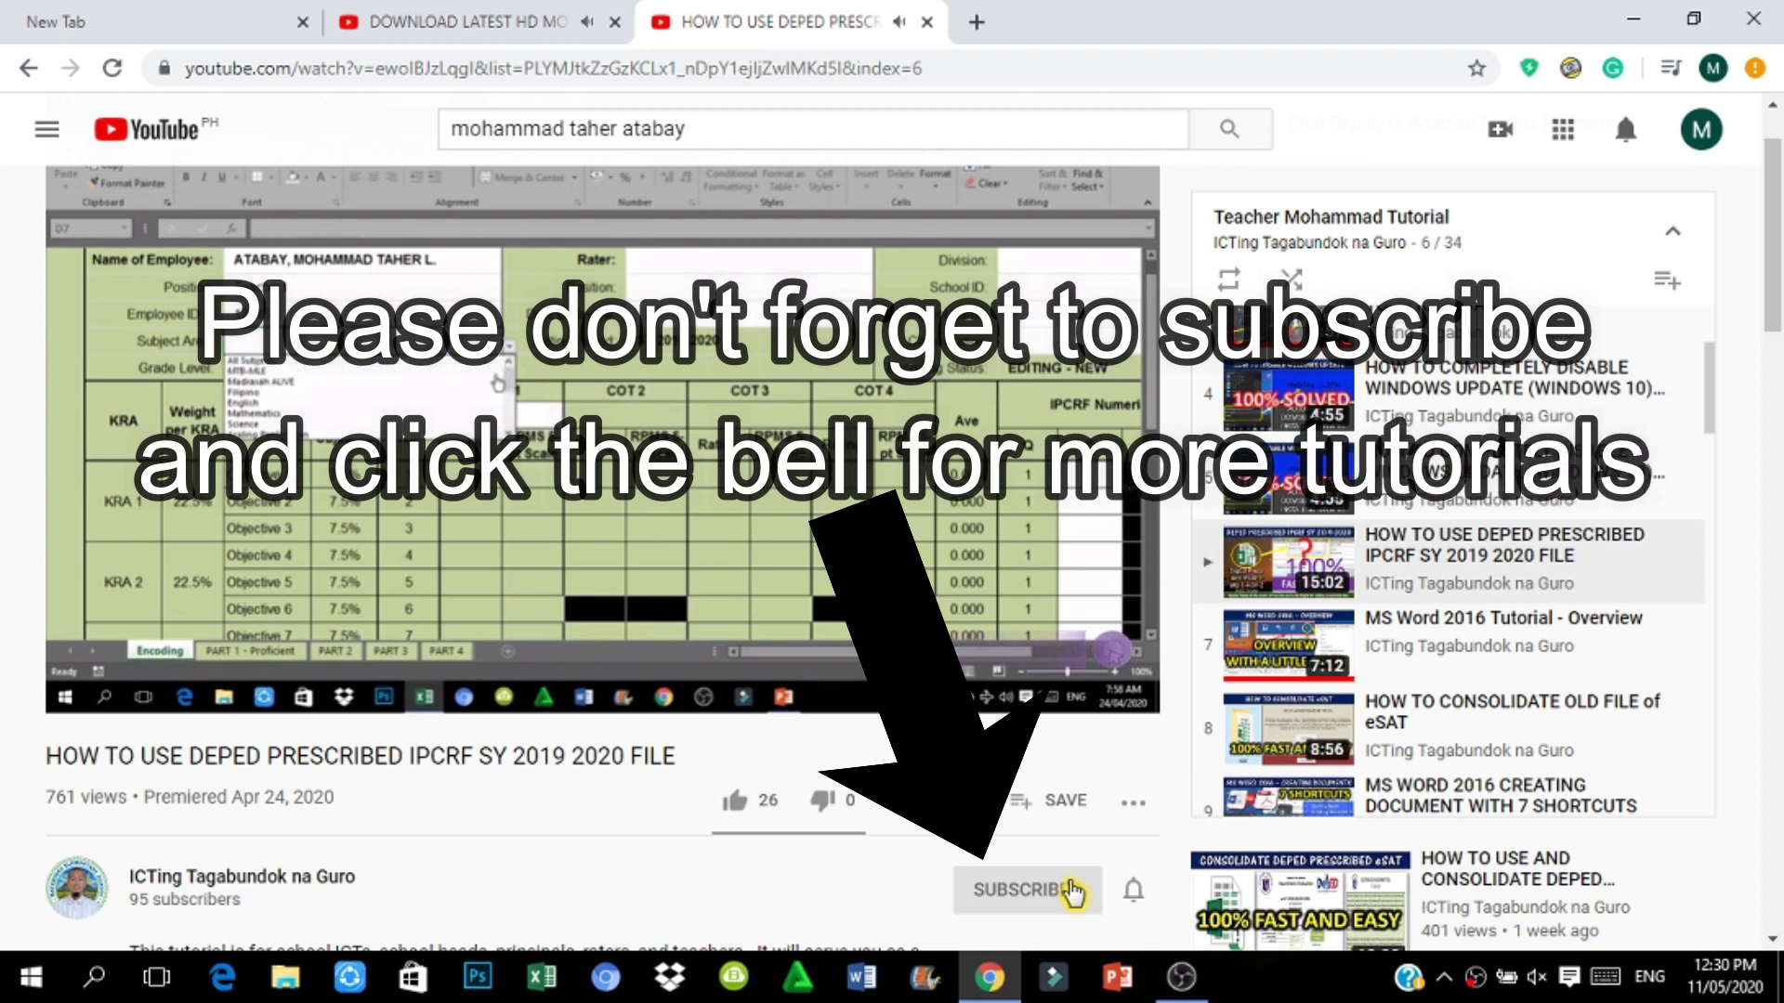
Step: Subscribe to the tutorial's channel and show its All/Personalized/None notification choices
click(1068, 887)
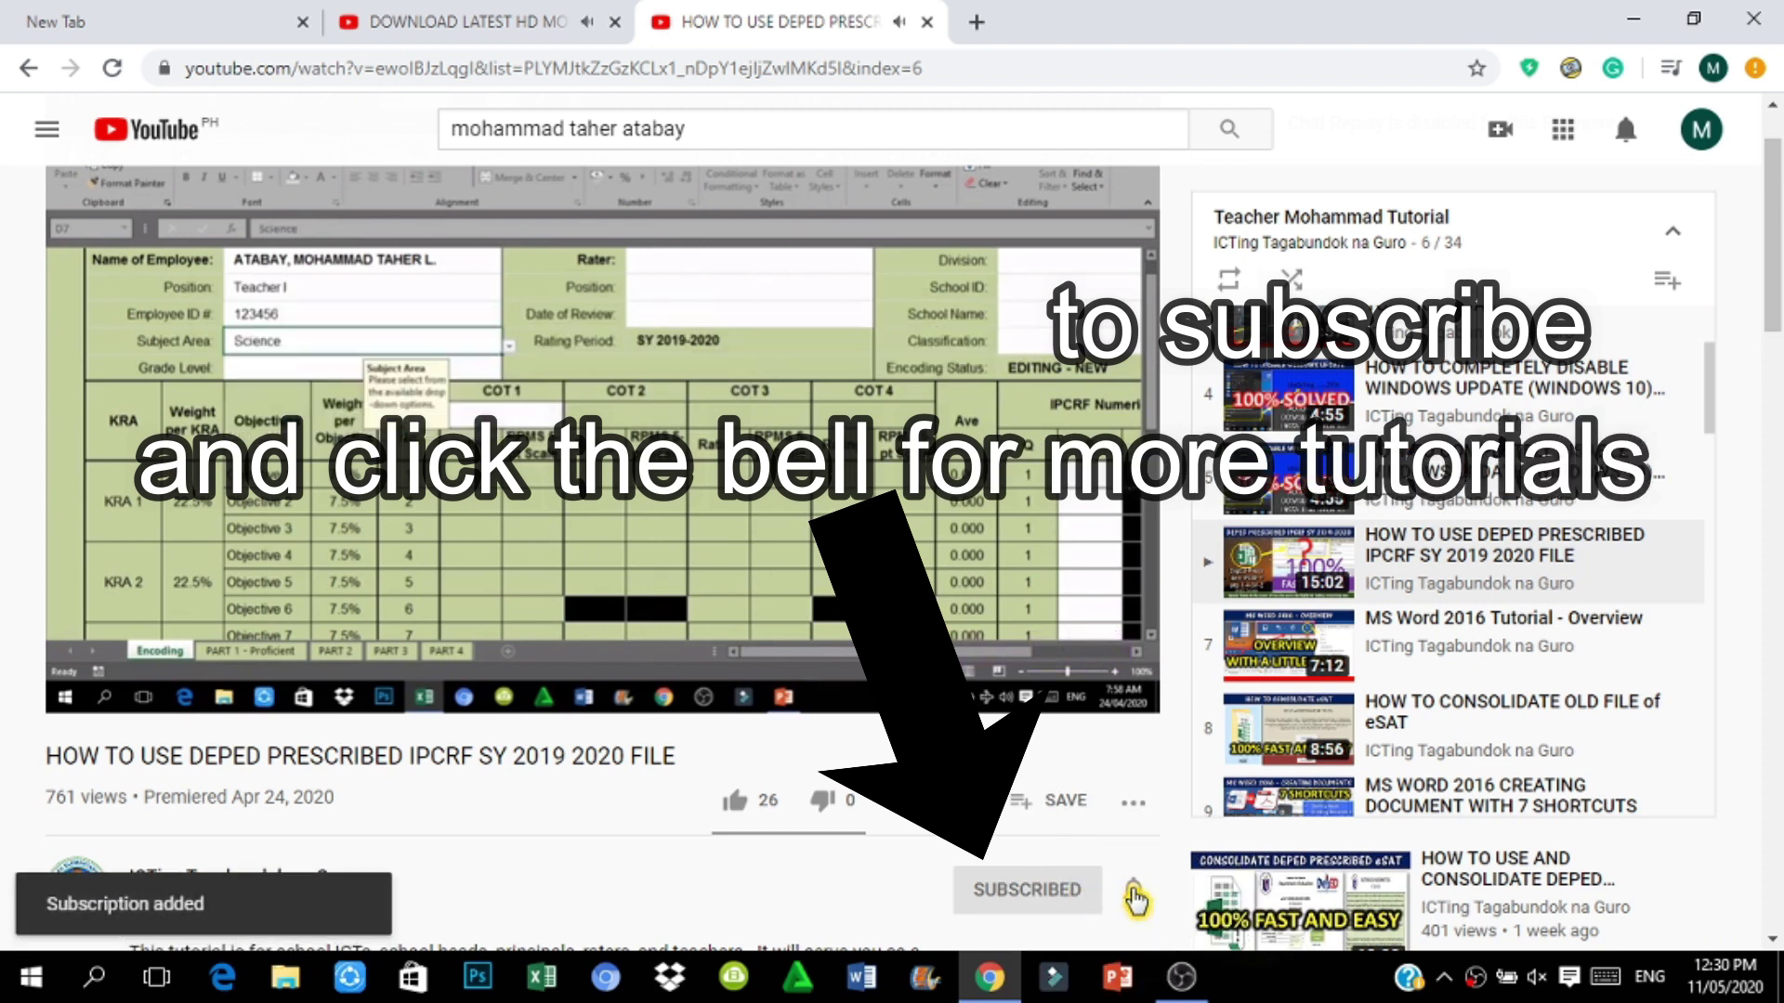
click(1136, 899)
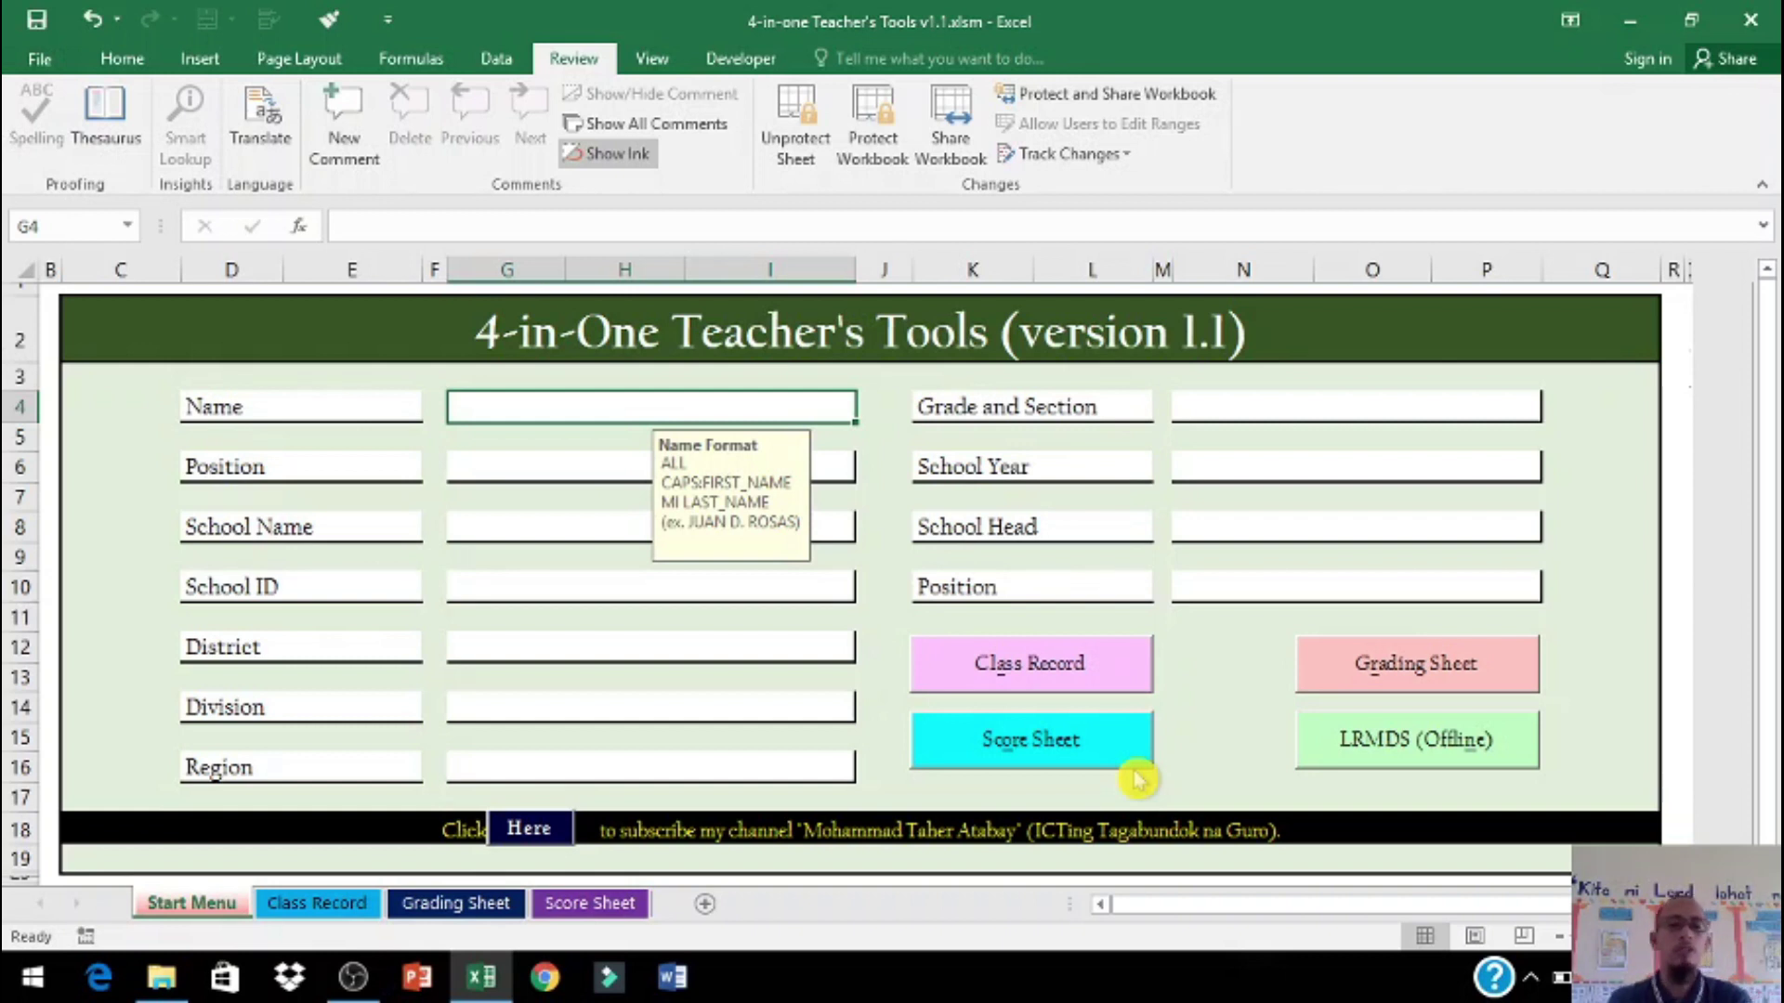
click(1418, 748)
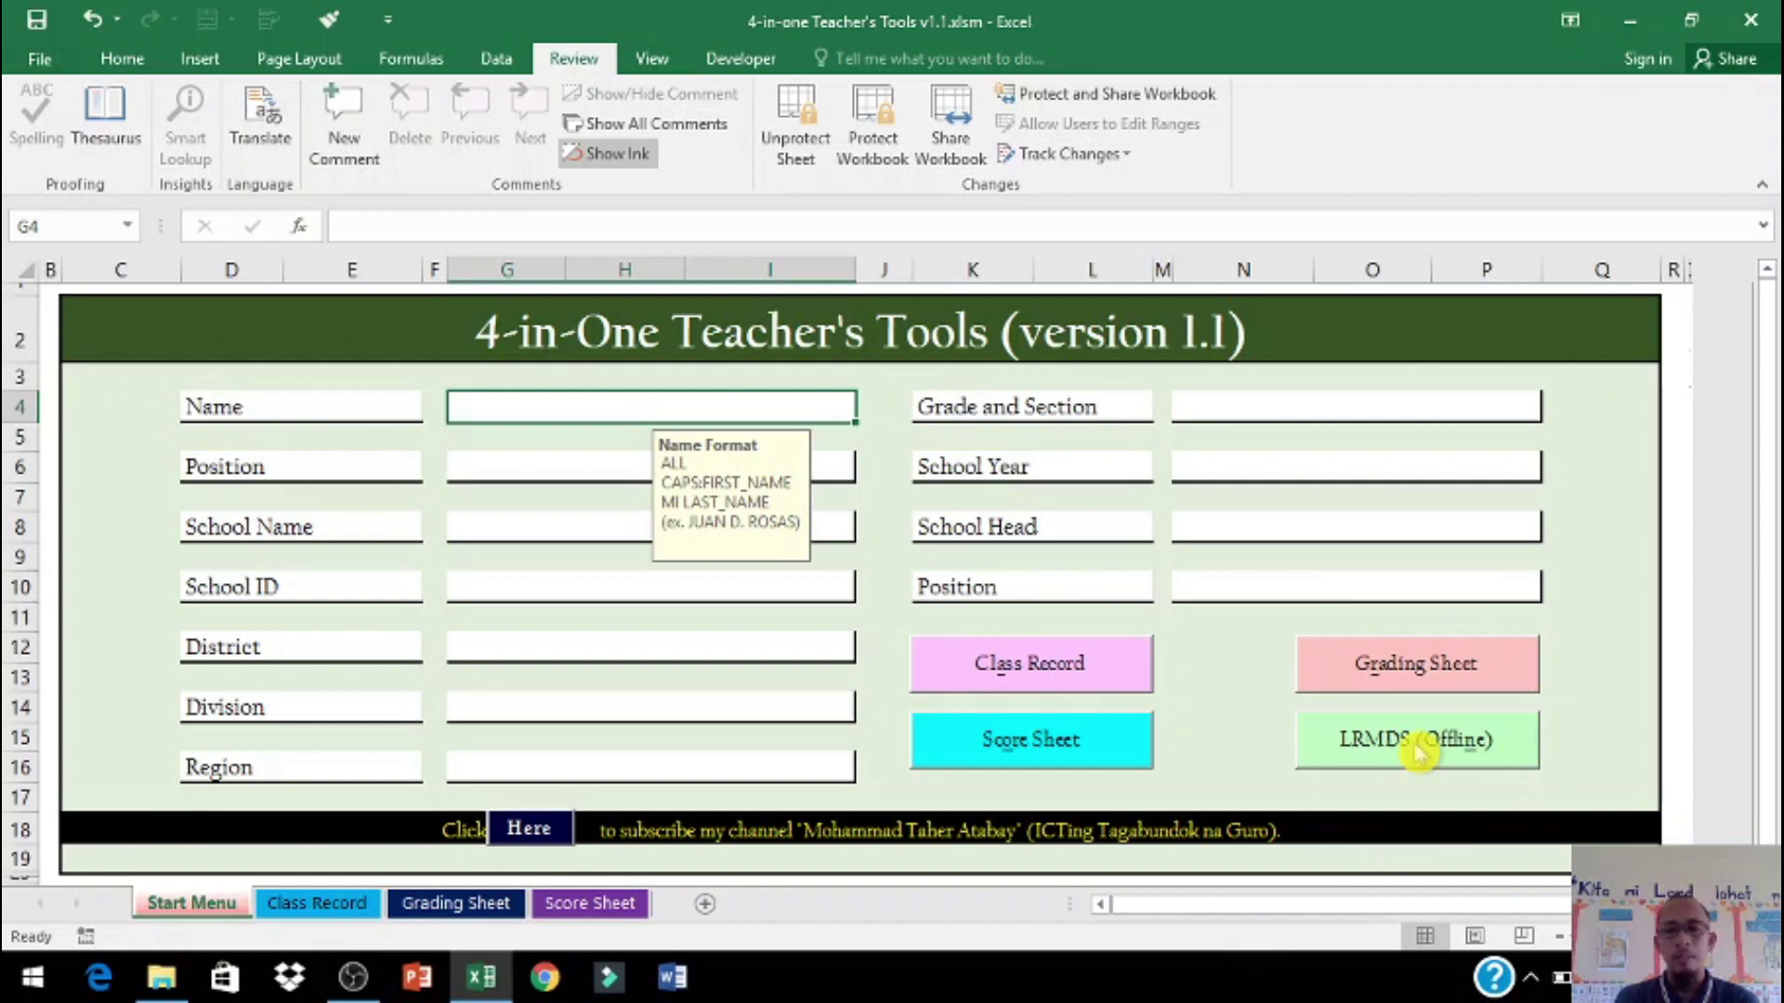
click(1419, 748)
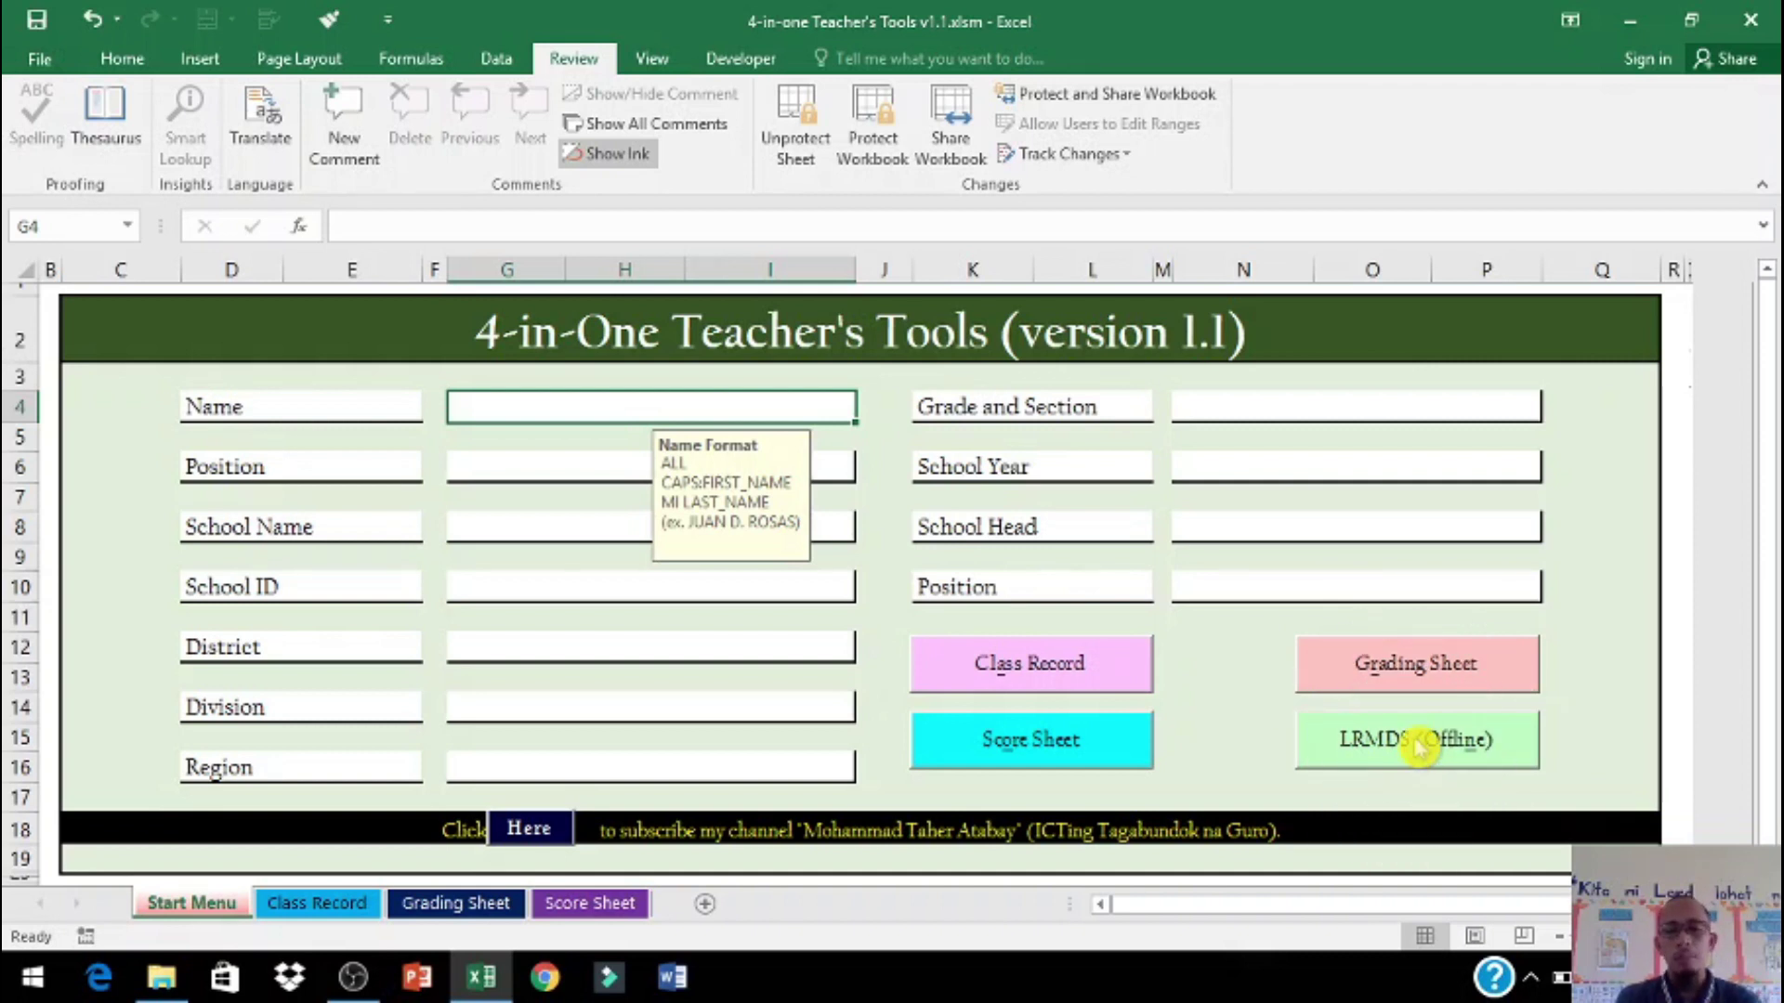
click(1419, 748)
click(1419, 748)
click(1419, 748)
click(1419, 748)
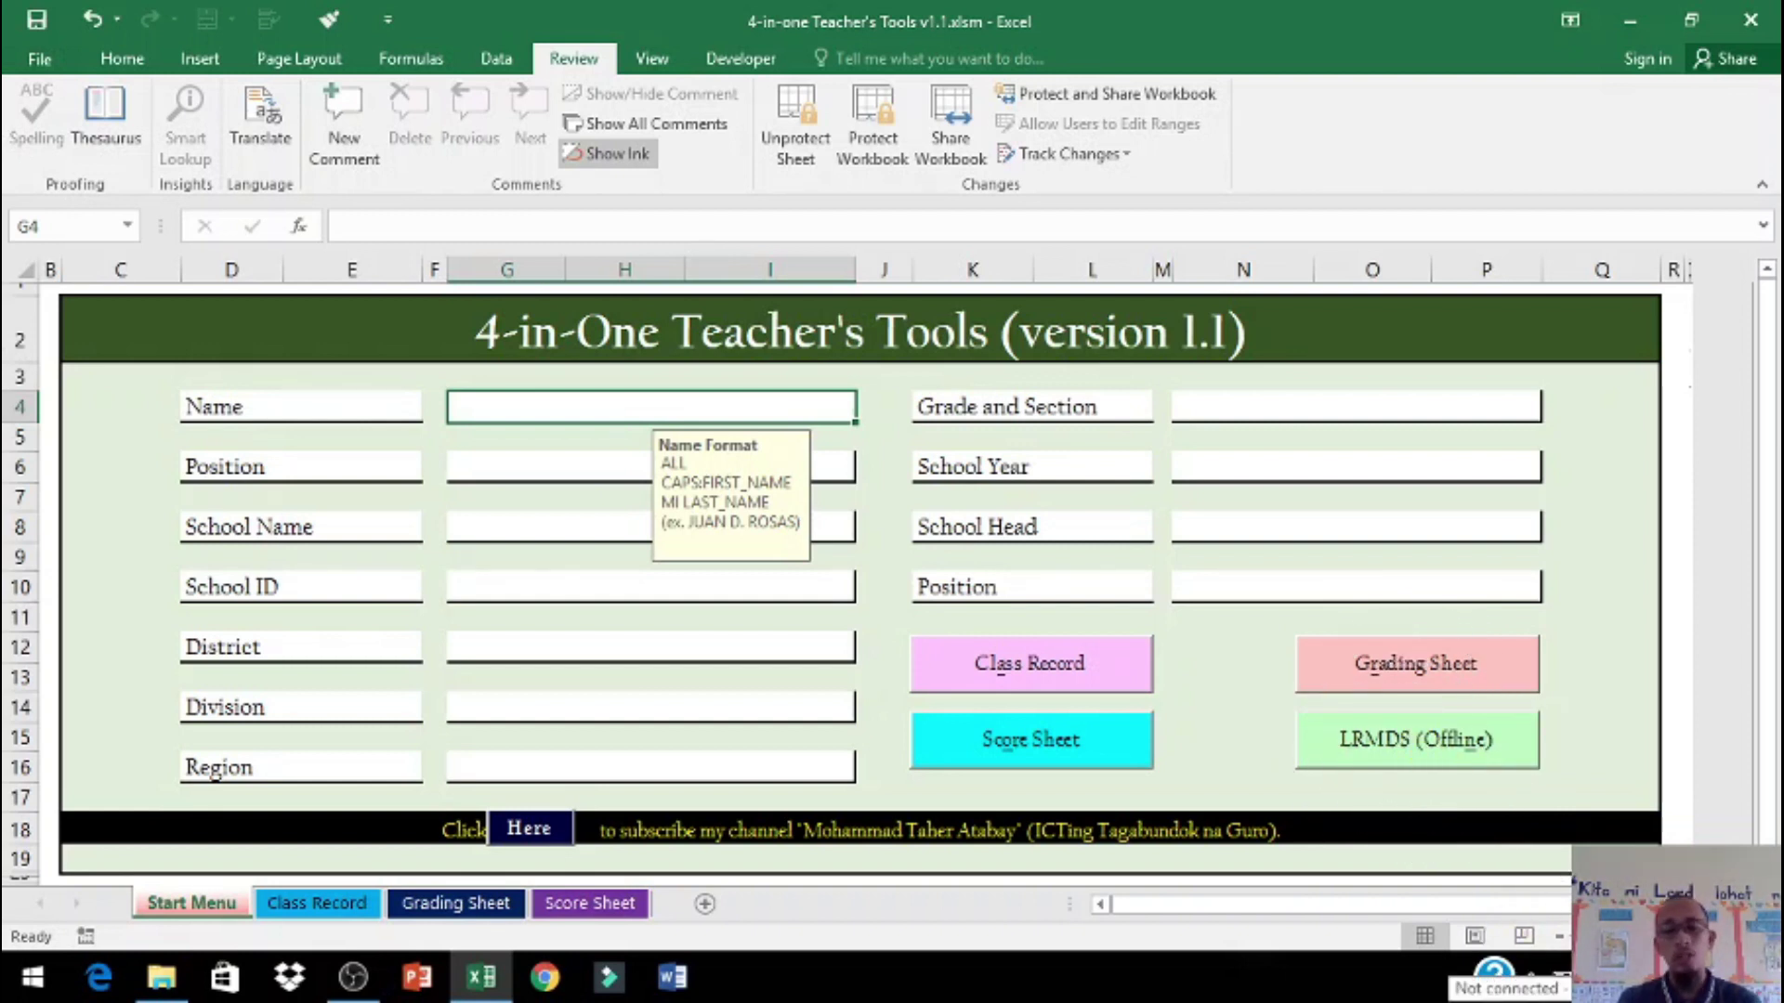
click(1161, 641)
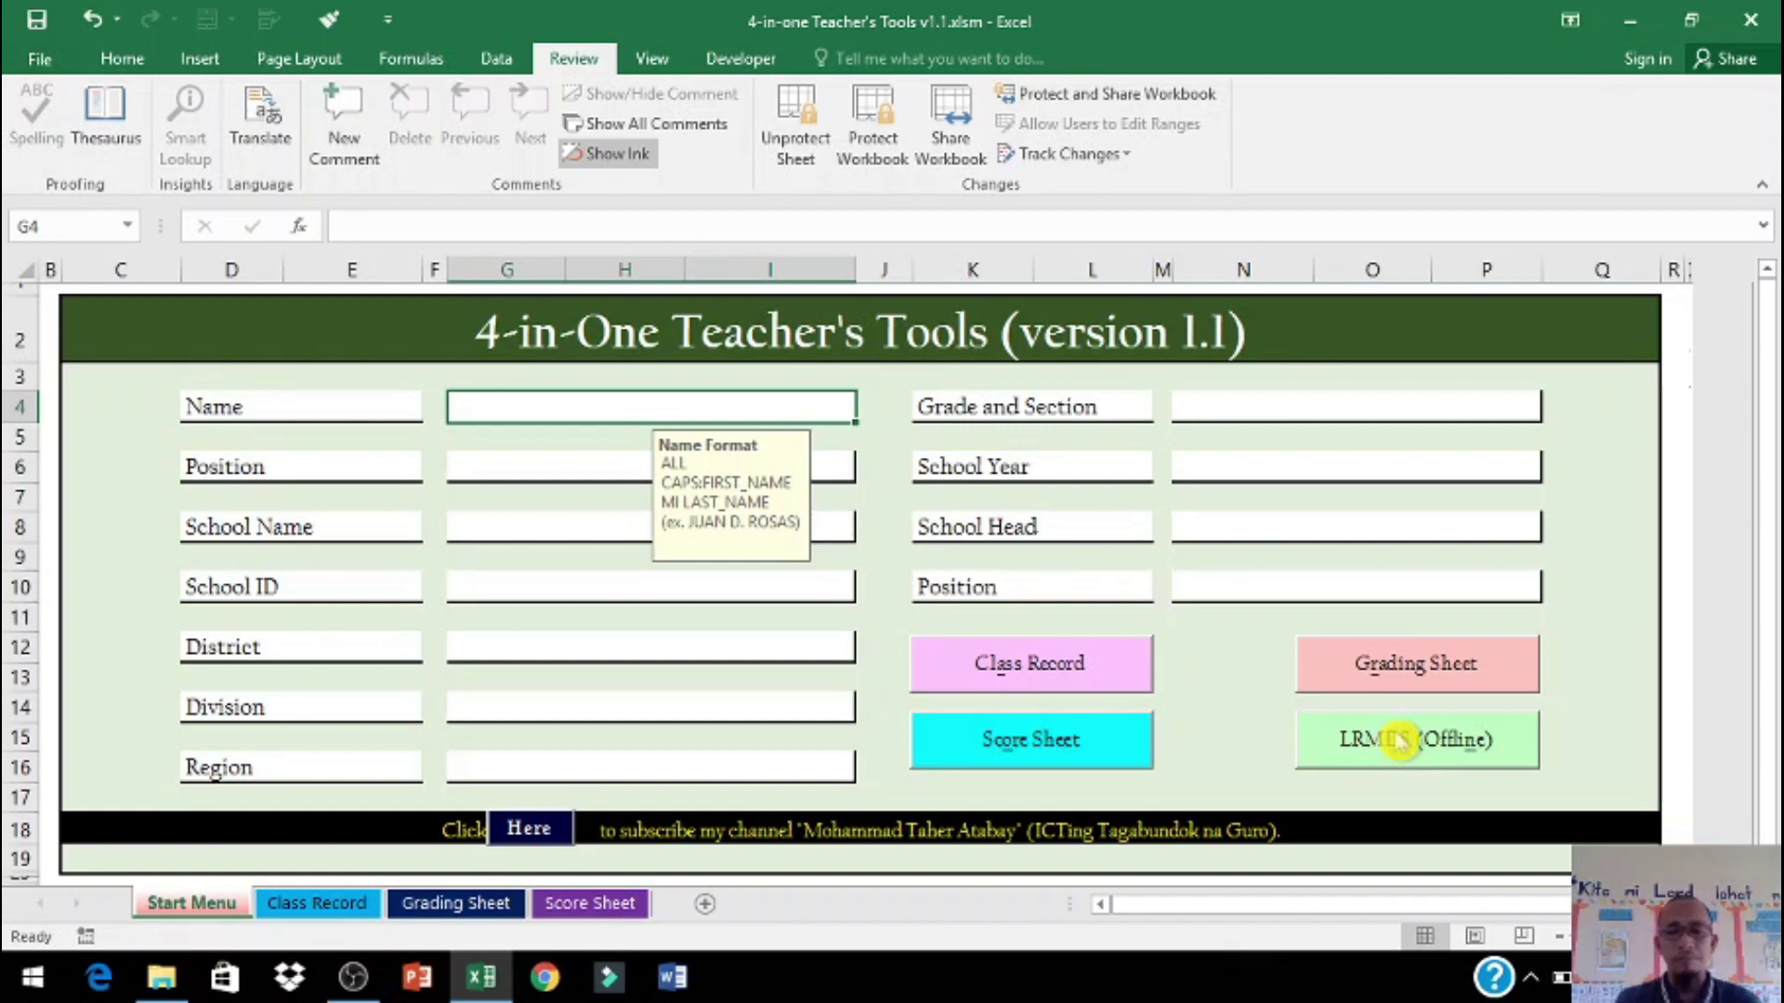
Step: Launch the offline DepEd portal and list K to 12 Grade 3 Art – Sculpture and Crafts resources
click(1401, 743)
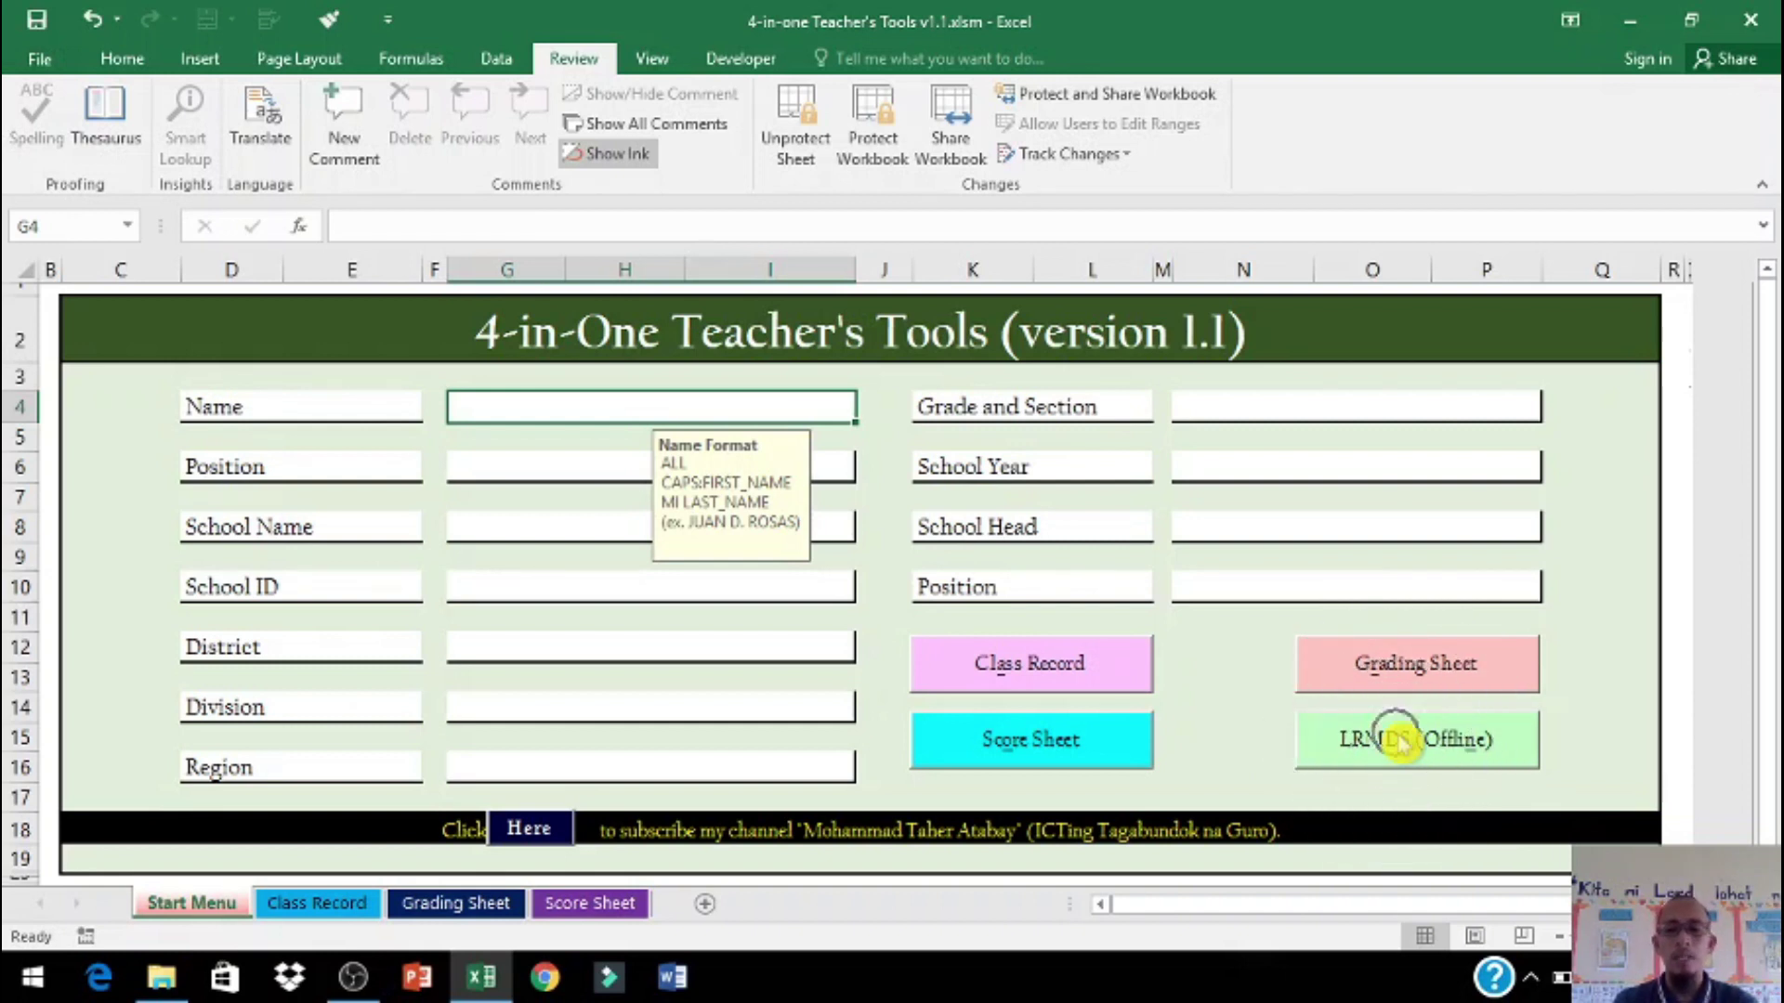
click(1401, 741)
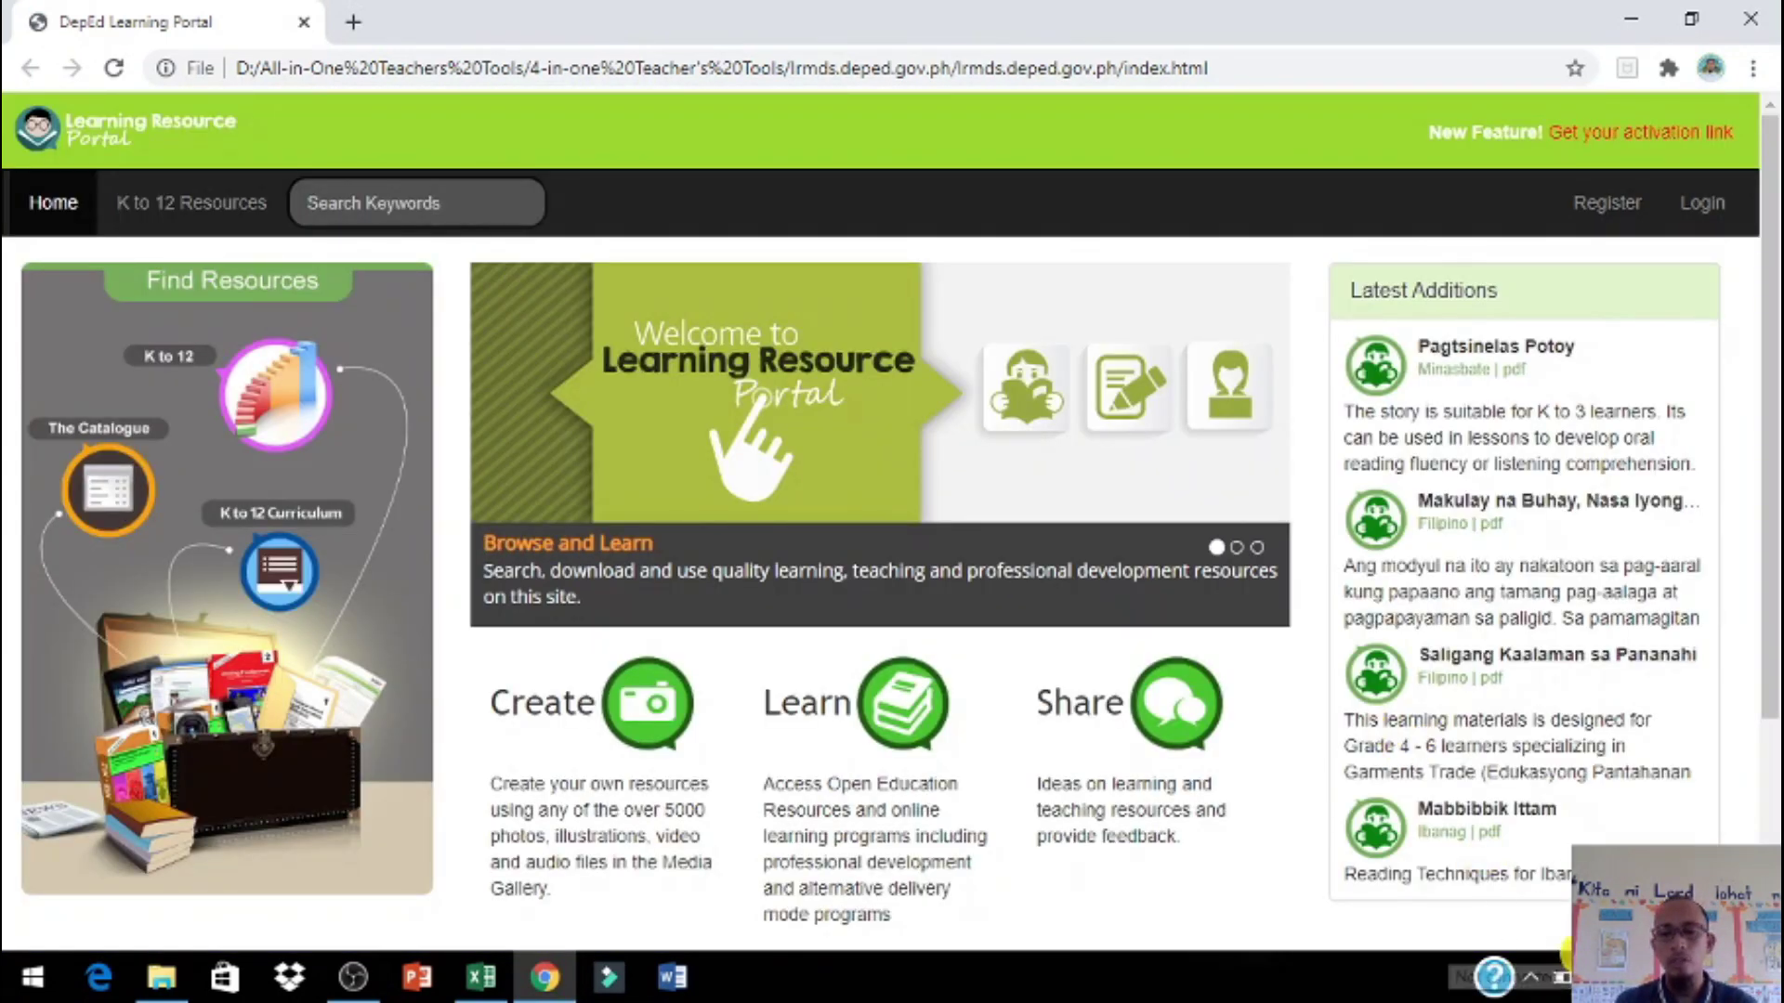
click(272, 401)
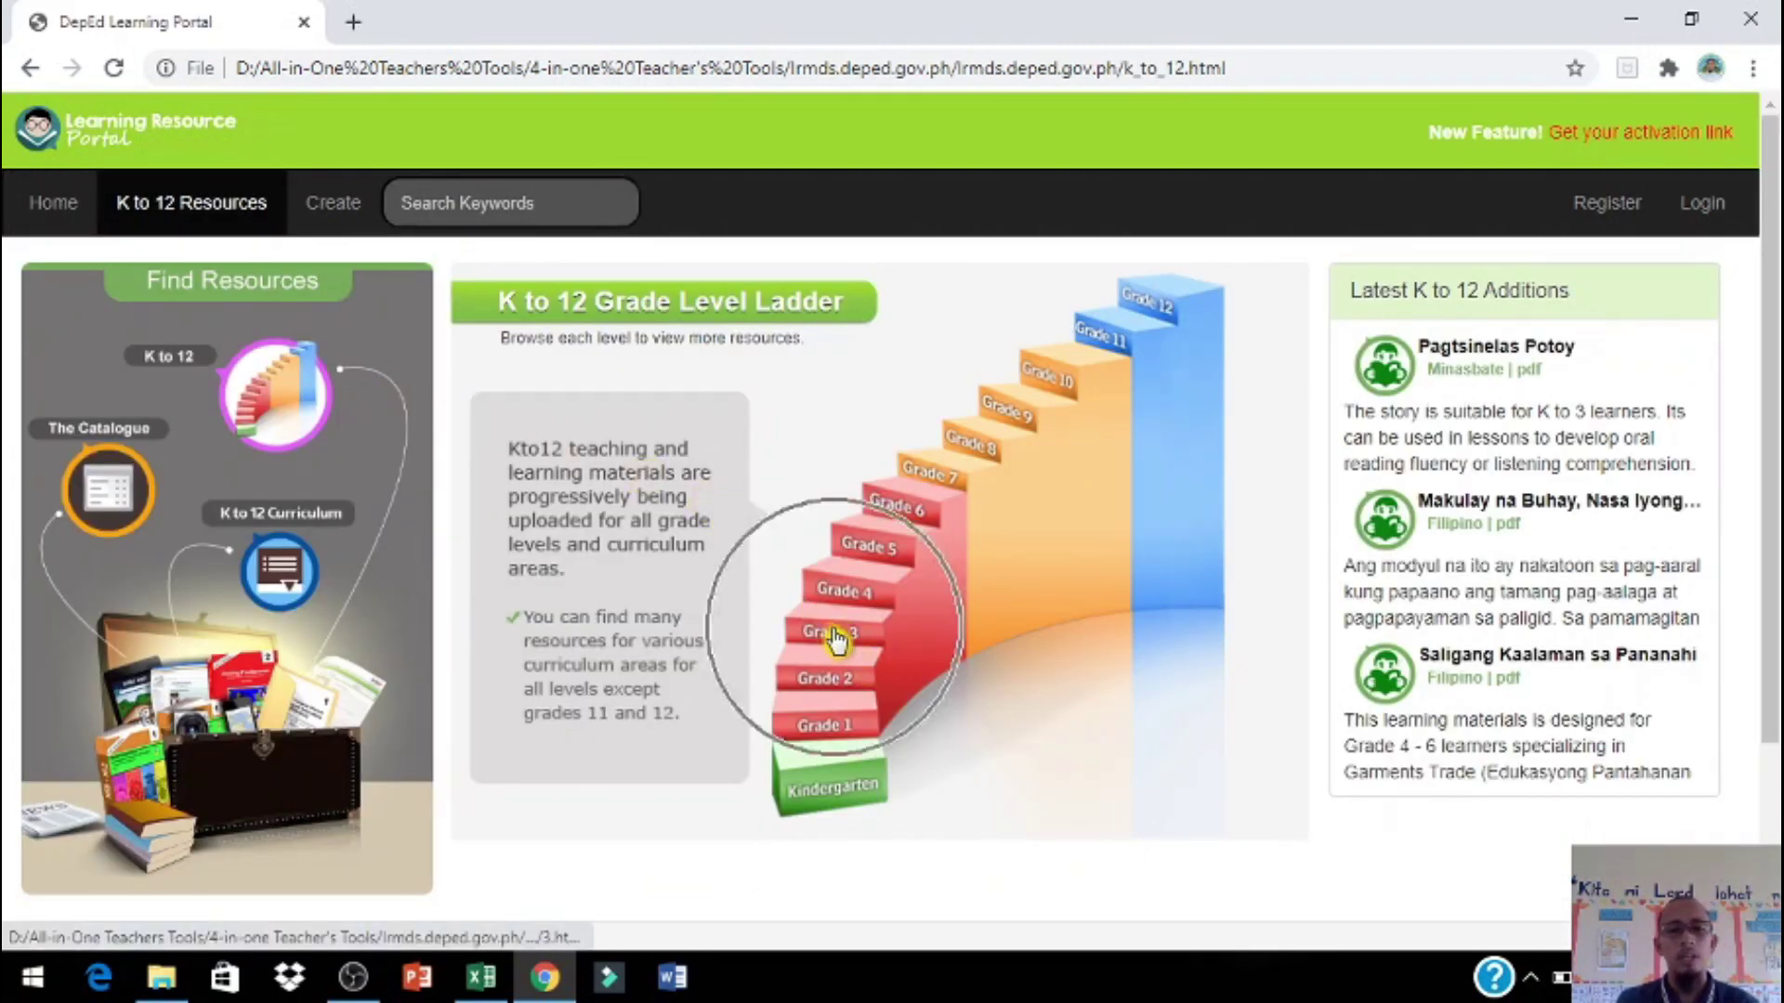
click(831, 638)
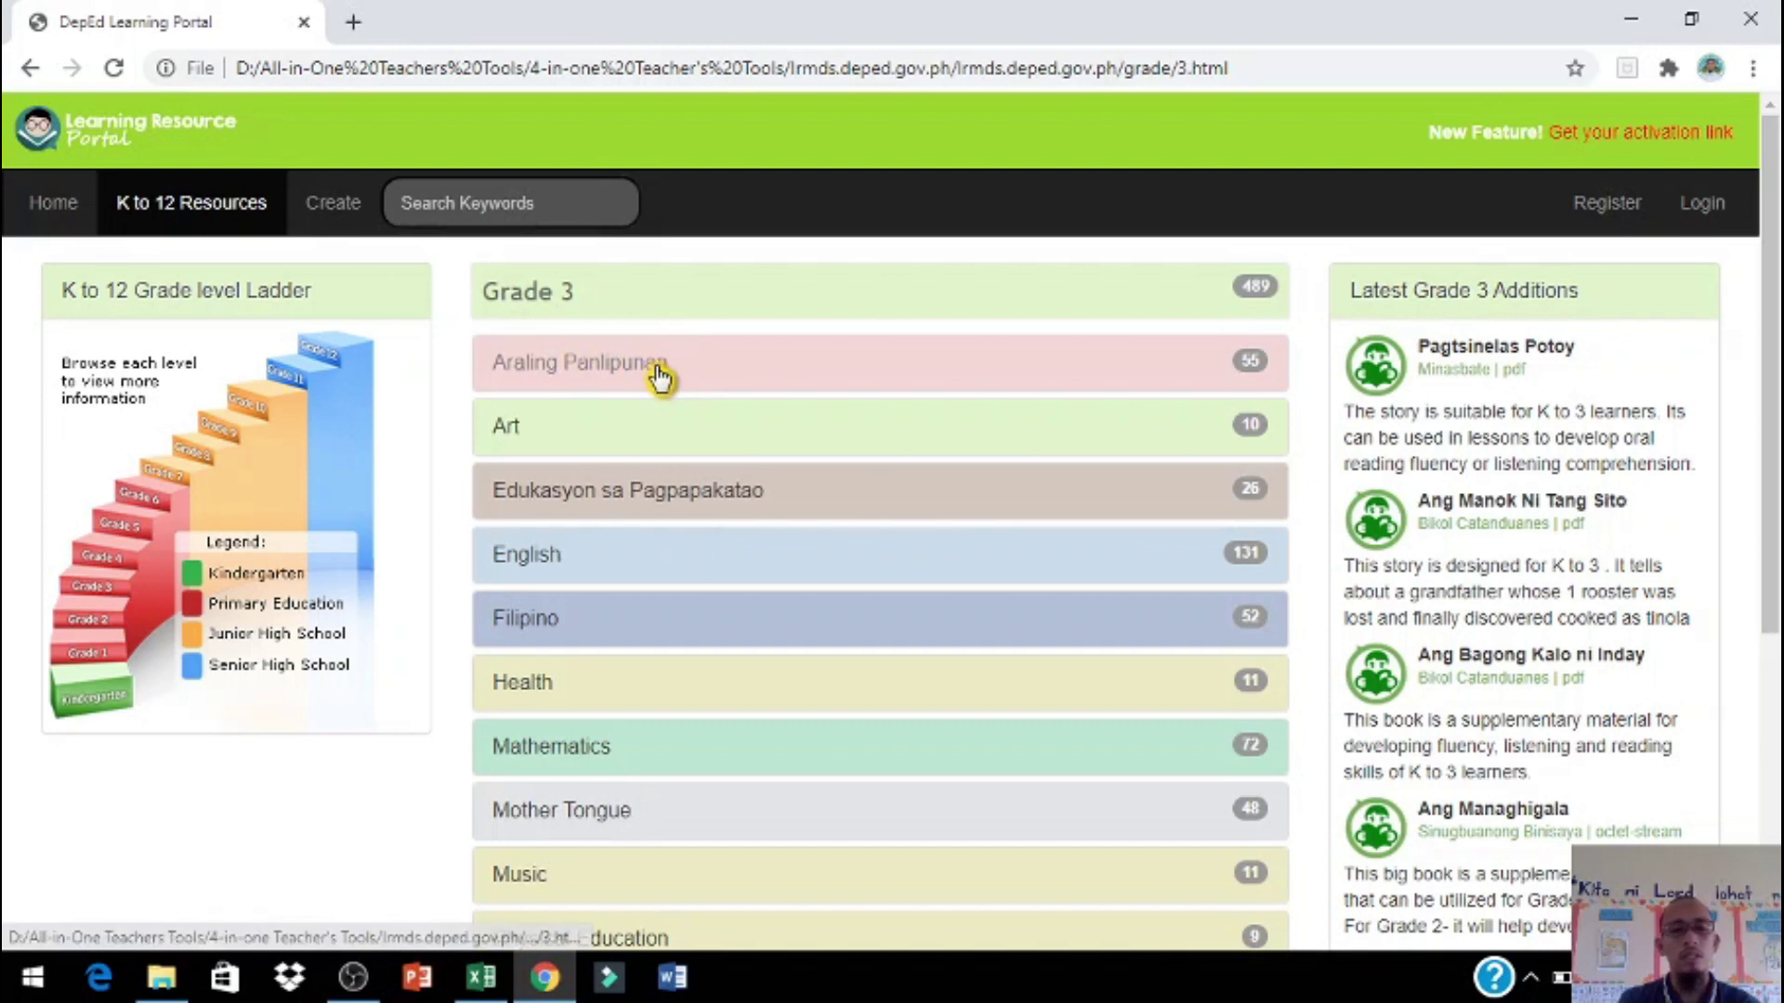
click(1270, 424)
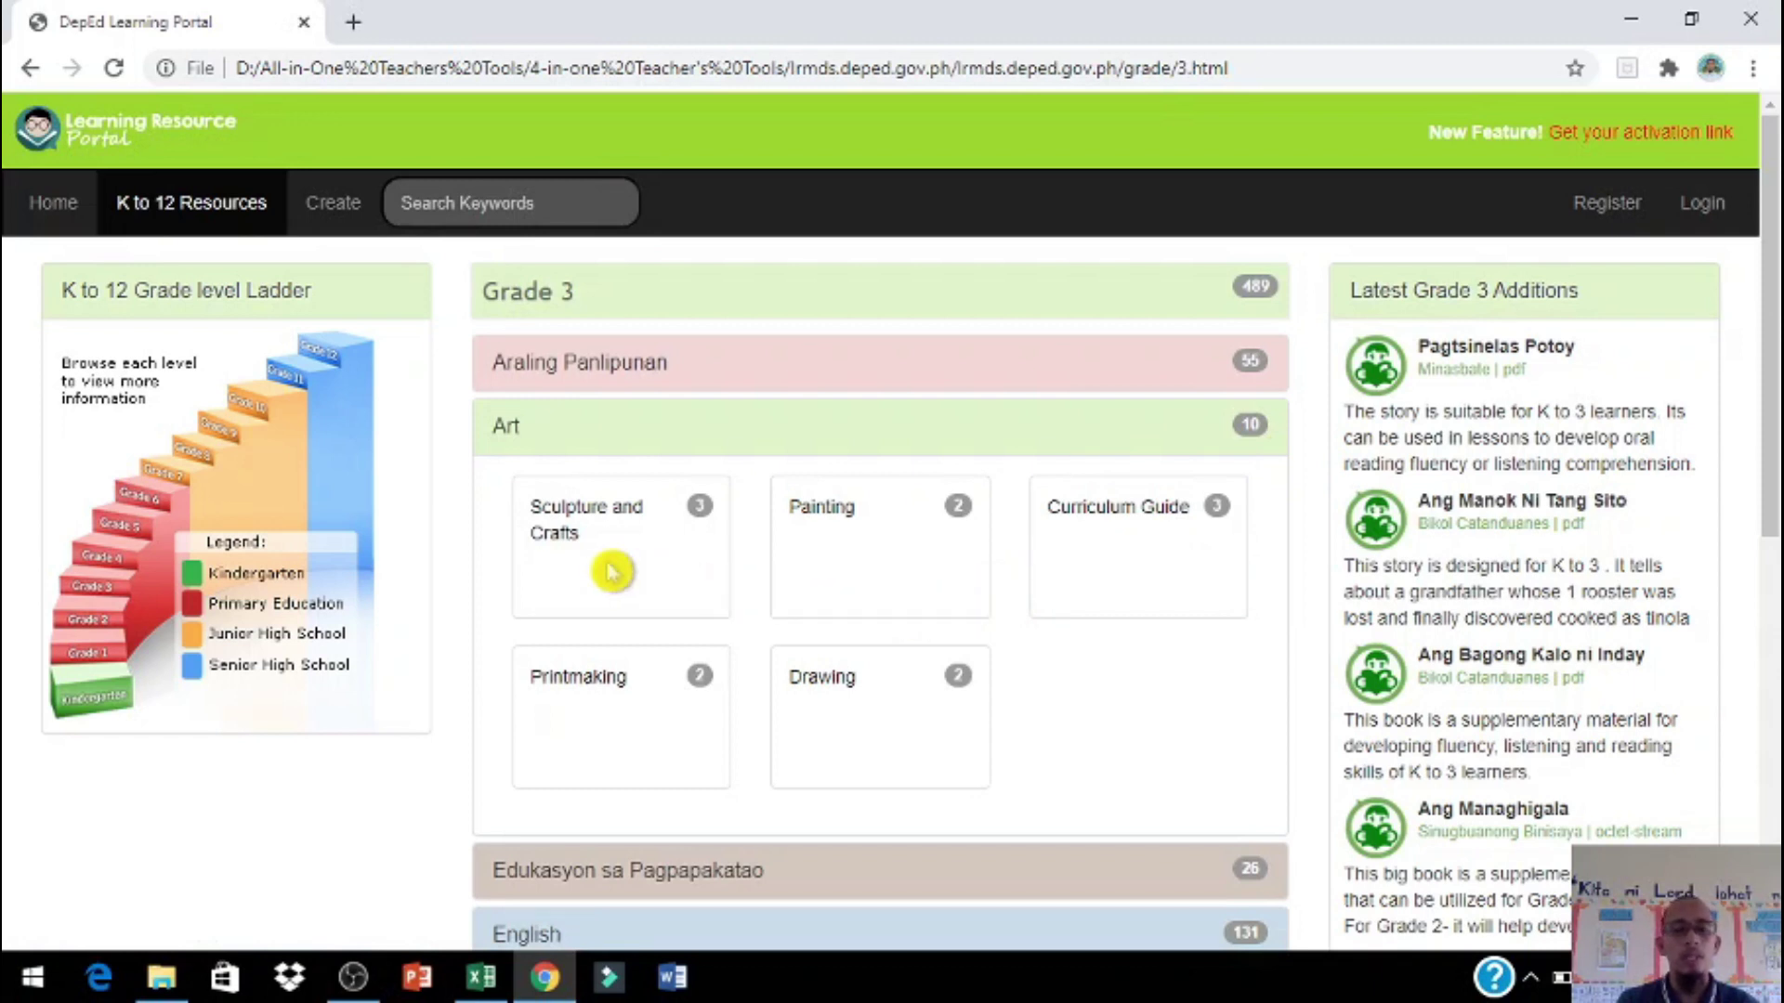
click(586, 520)
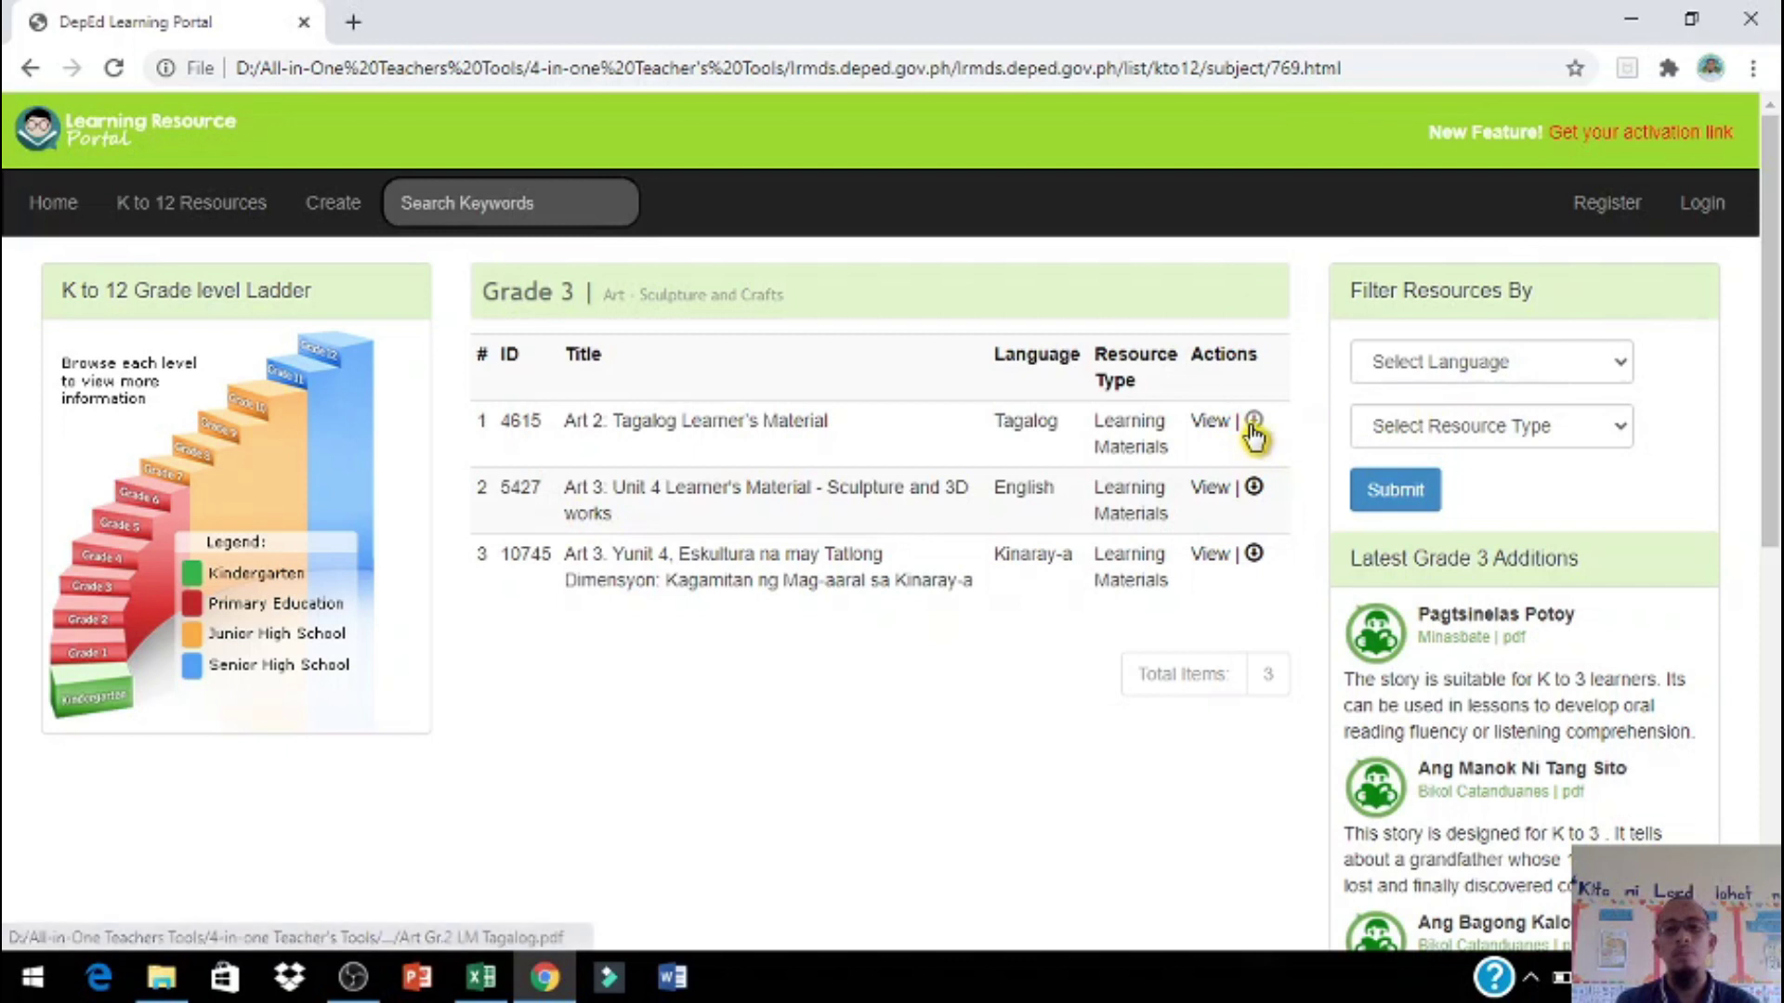
Step: Open the Tagalog Art learner's material PDF and save it to Downloads as Art Gr.2 LM Tagalog.pdf
click(1251, 426)
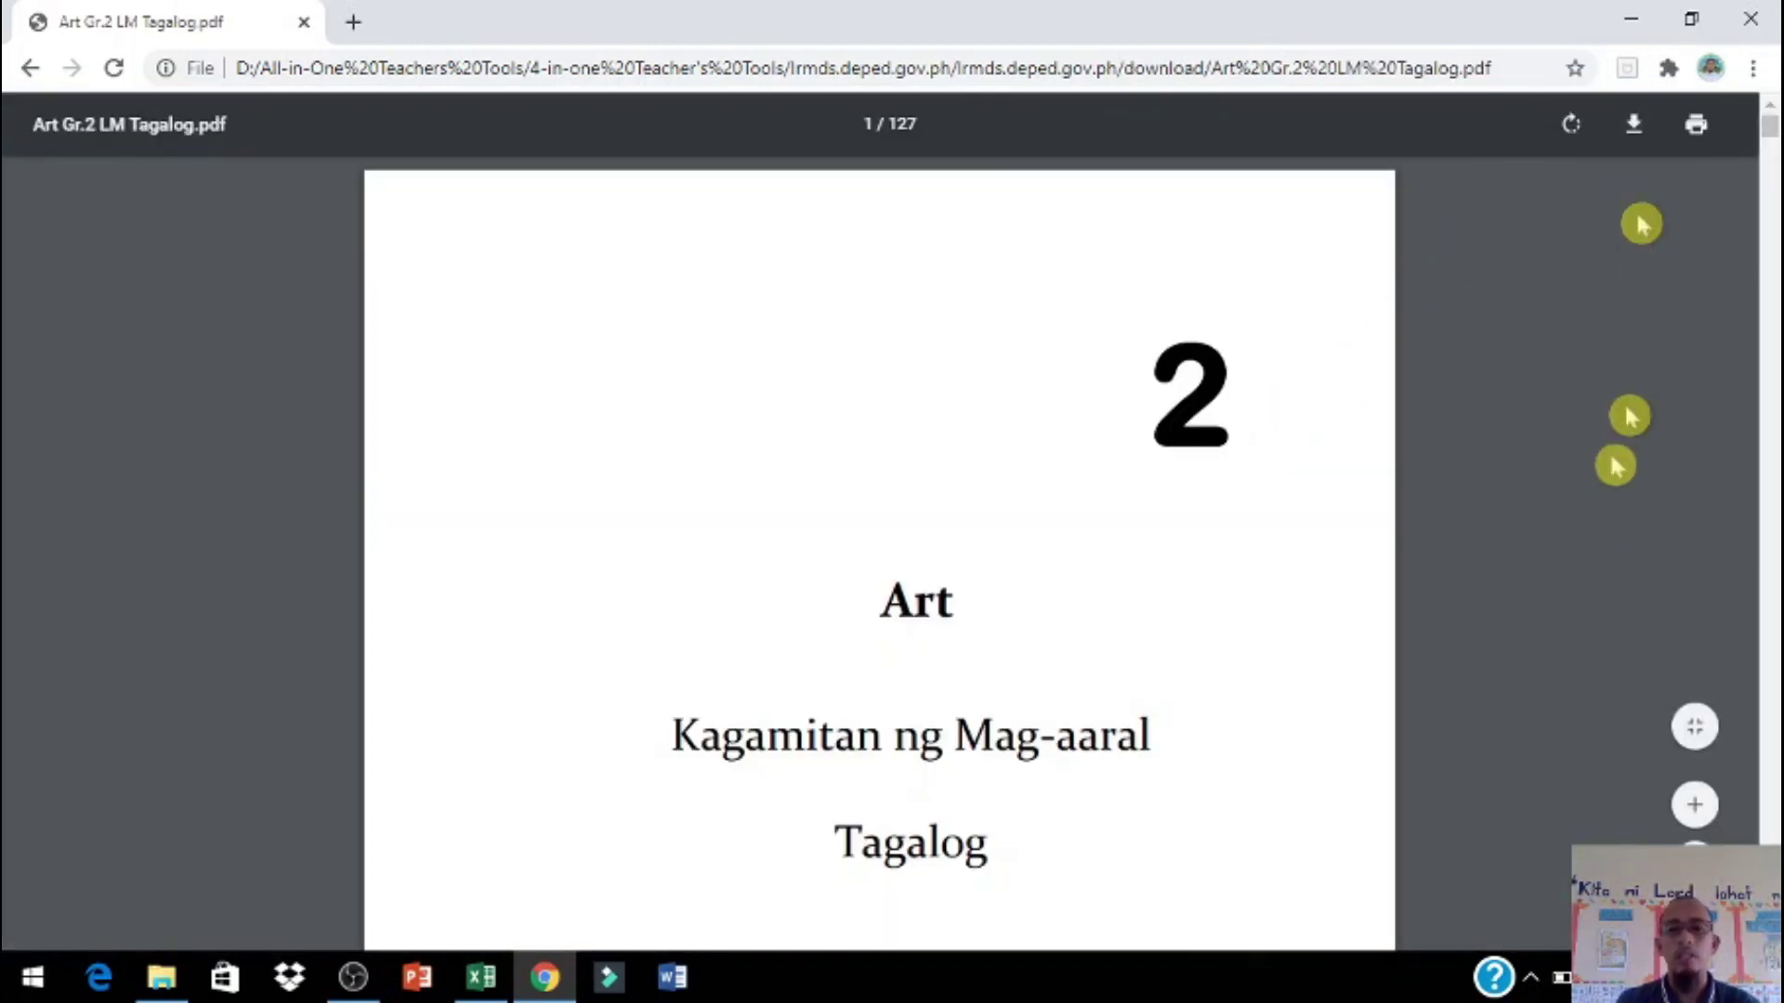
scroll(1589, 539, down, 20)
scroll(1577, 502, up, 3)
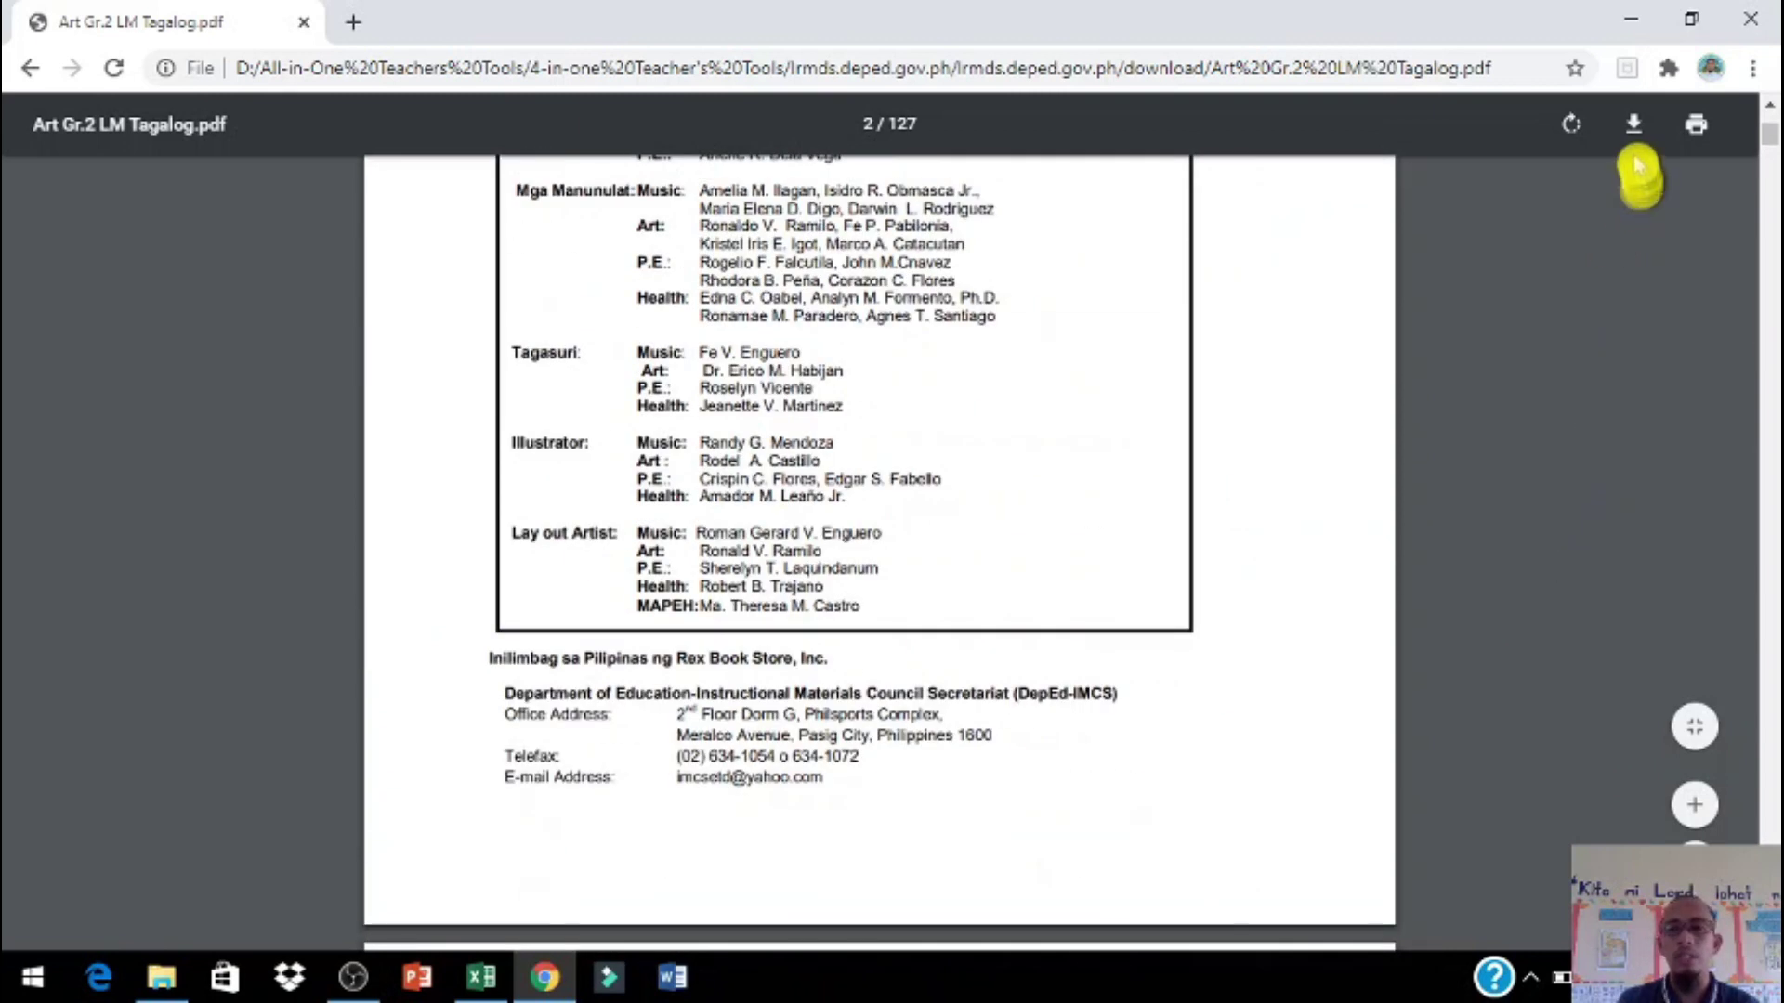
click(1633, 126)
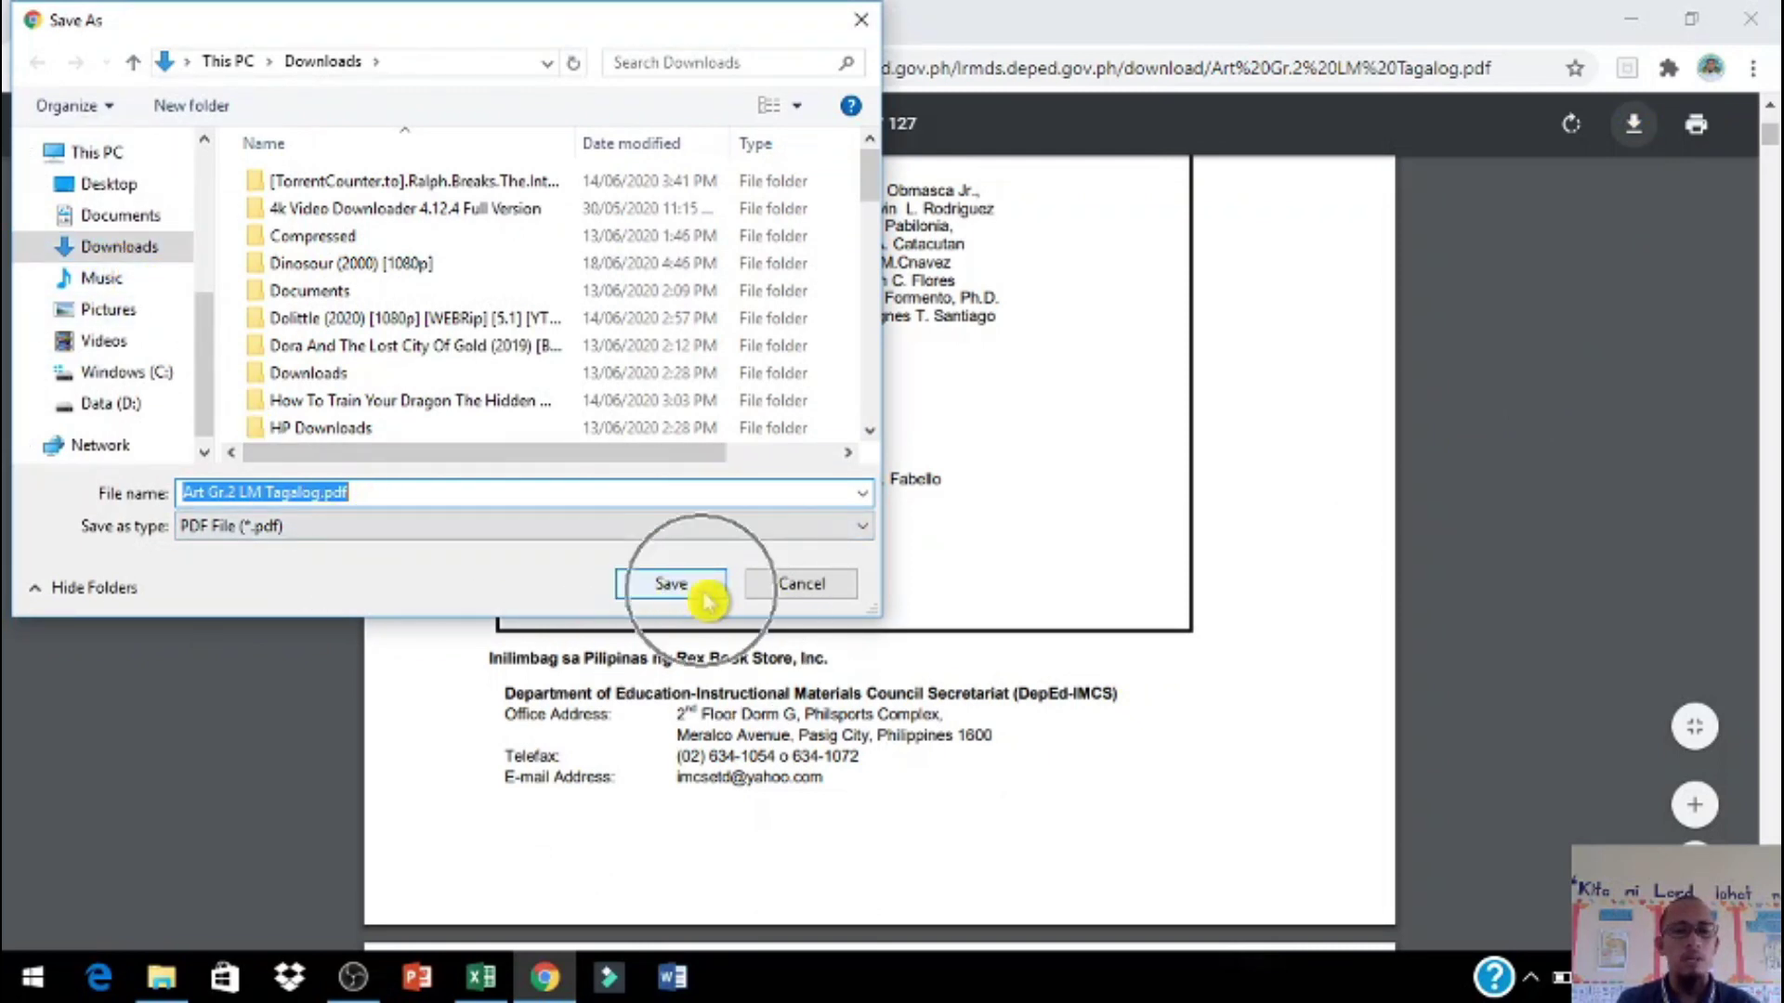
click(670, 586)
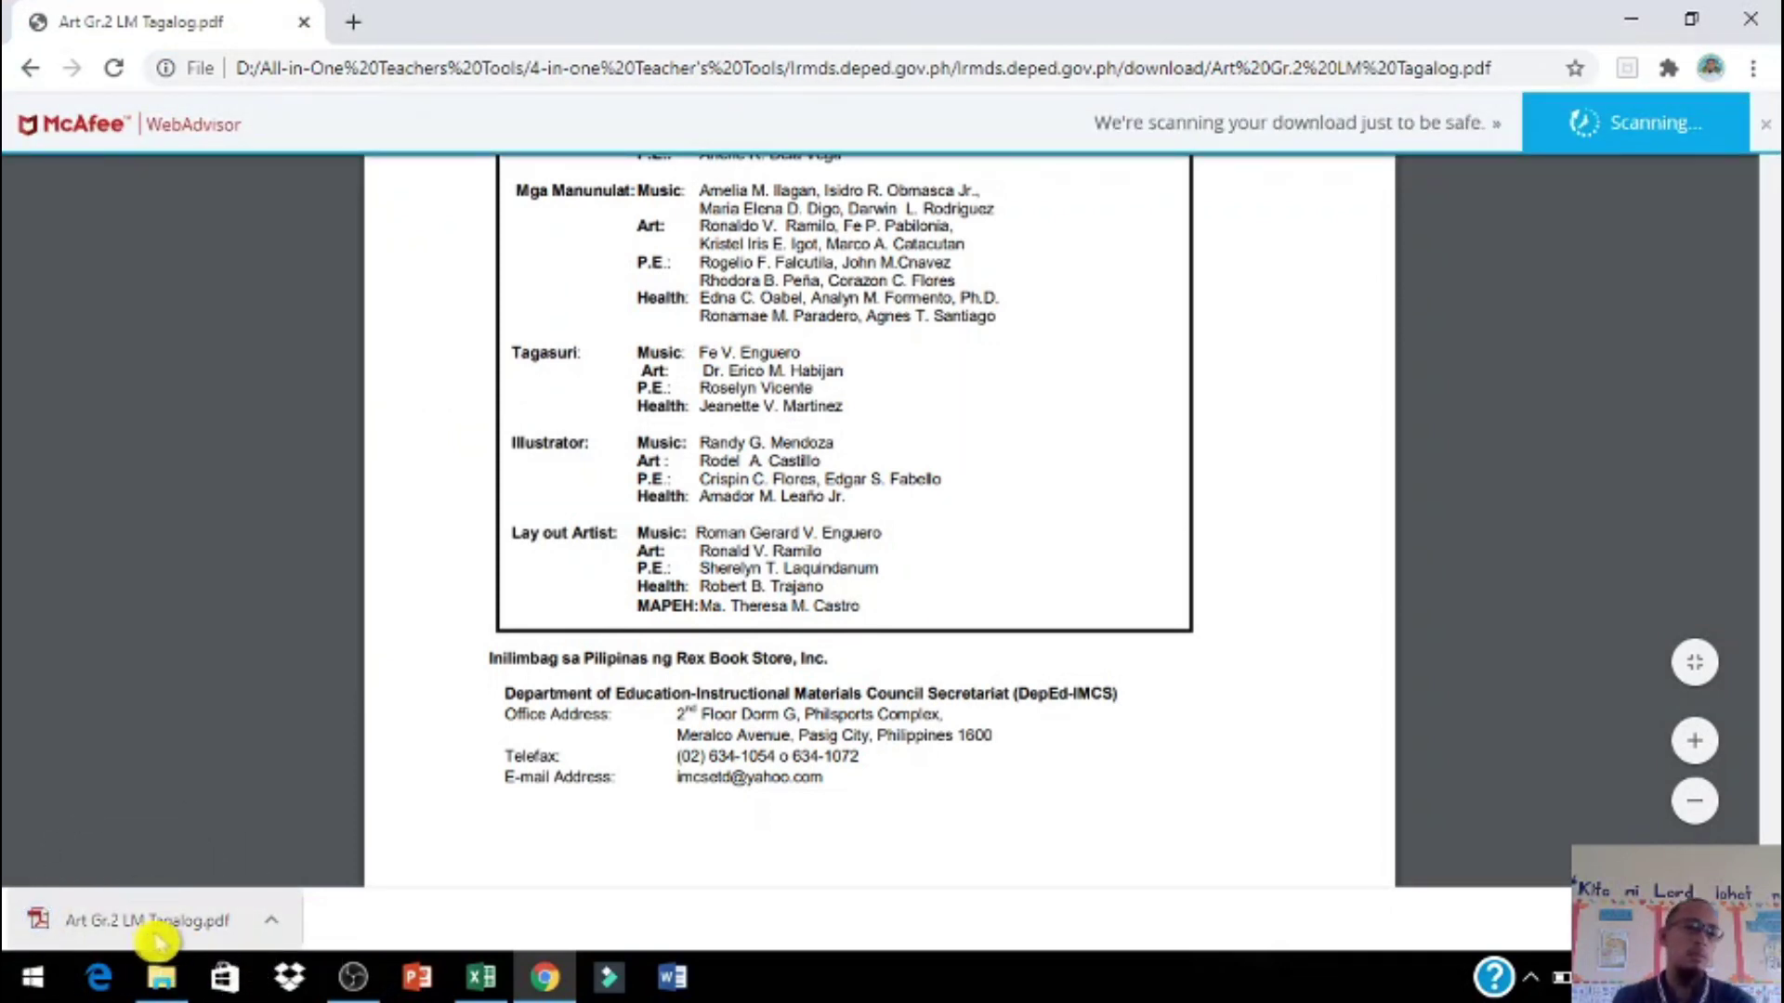
click(276, 929)
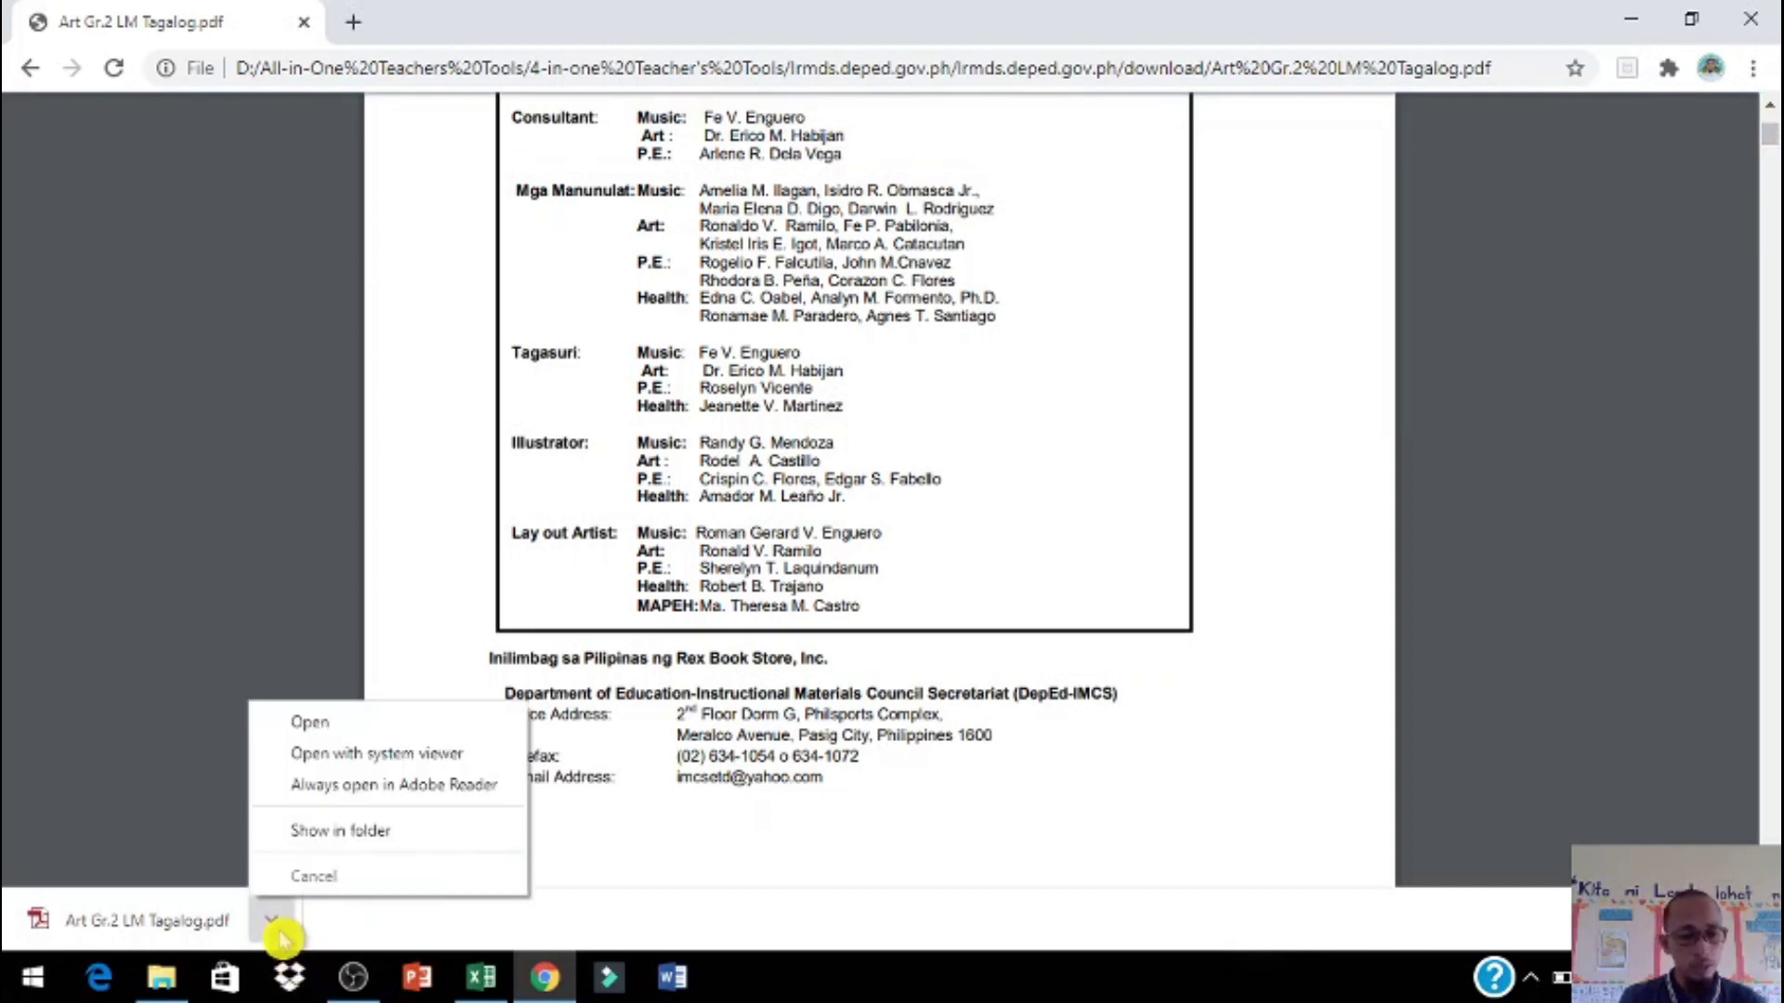
Step: Confirm Art Gr.2 LM Tagalog.pdf (3,865 KB) is in Downloads, then close File Explorer
click(325, 830)
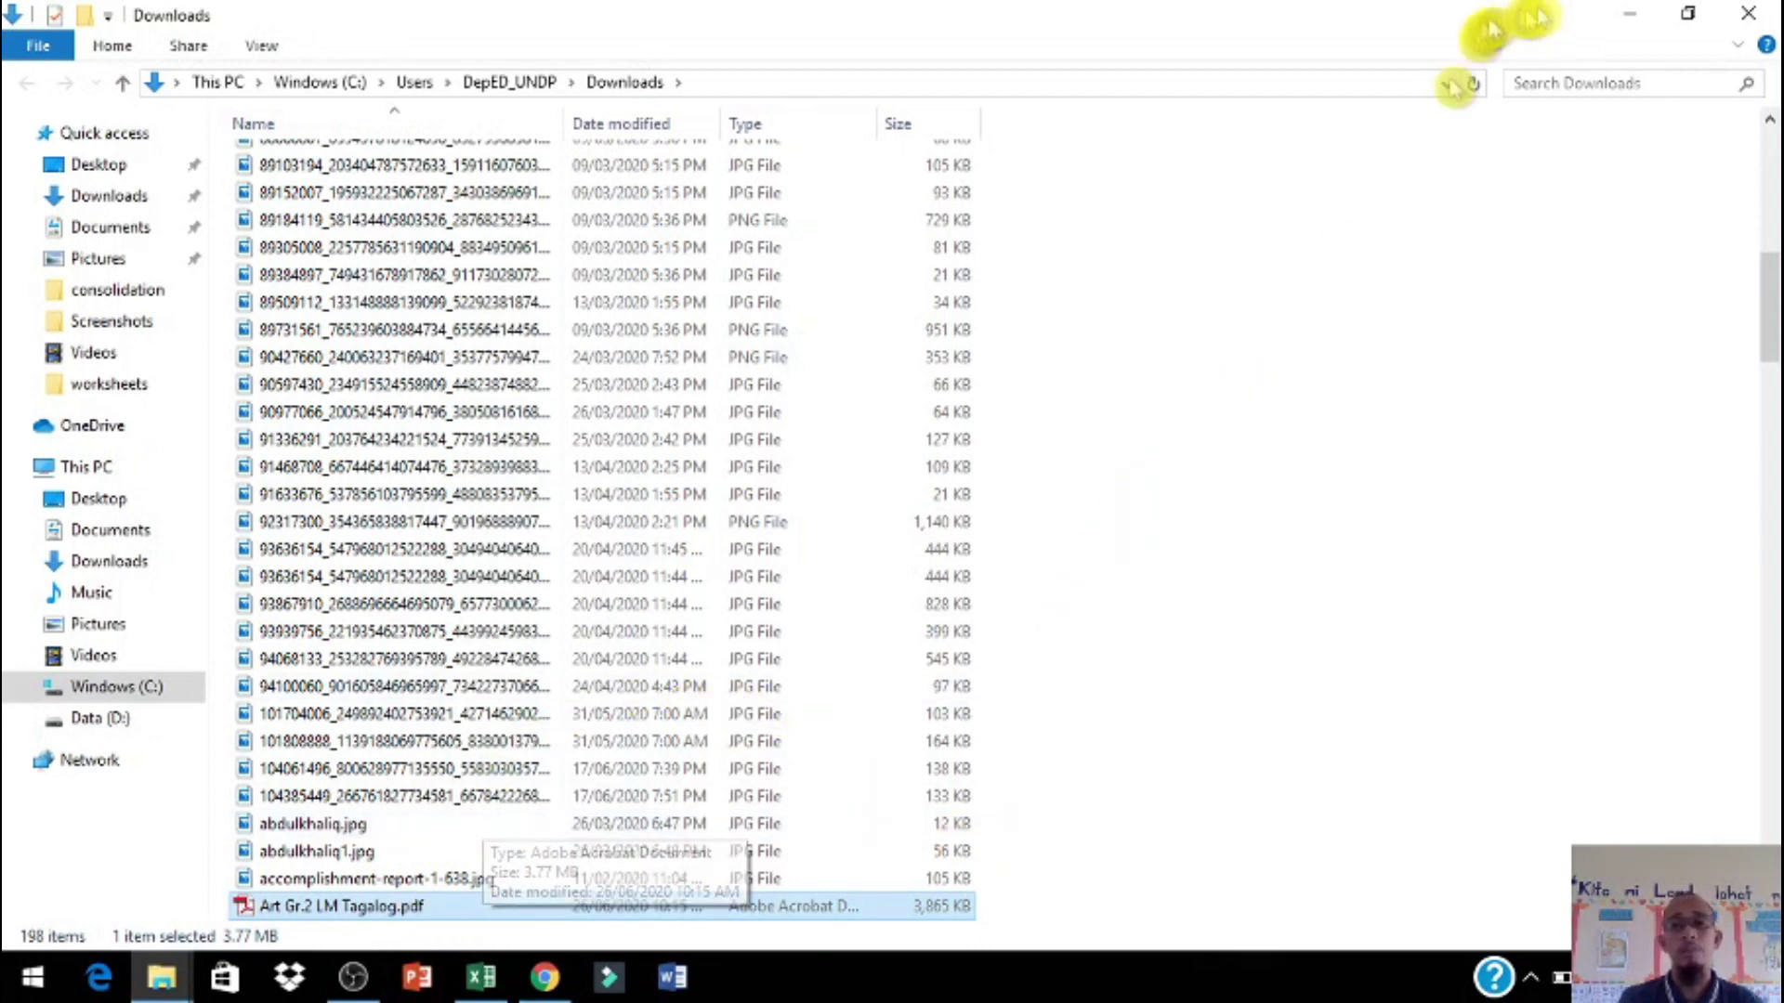
click(1748, 13)
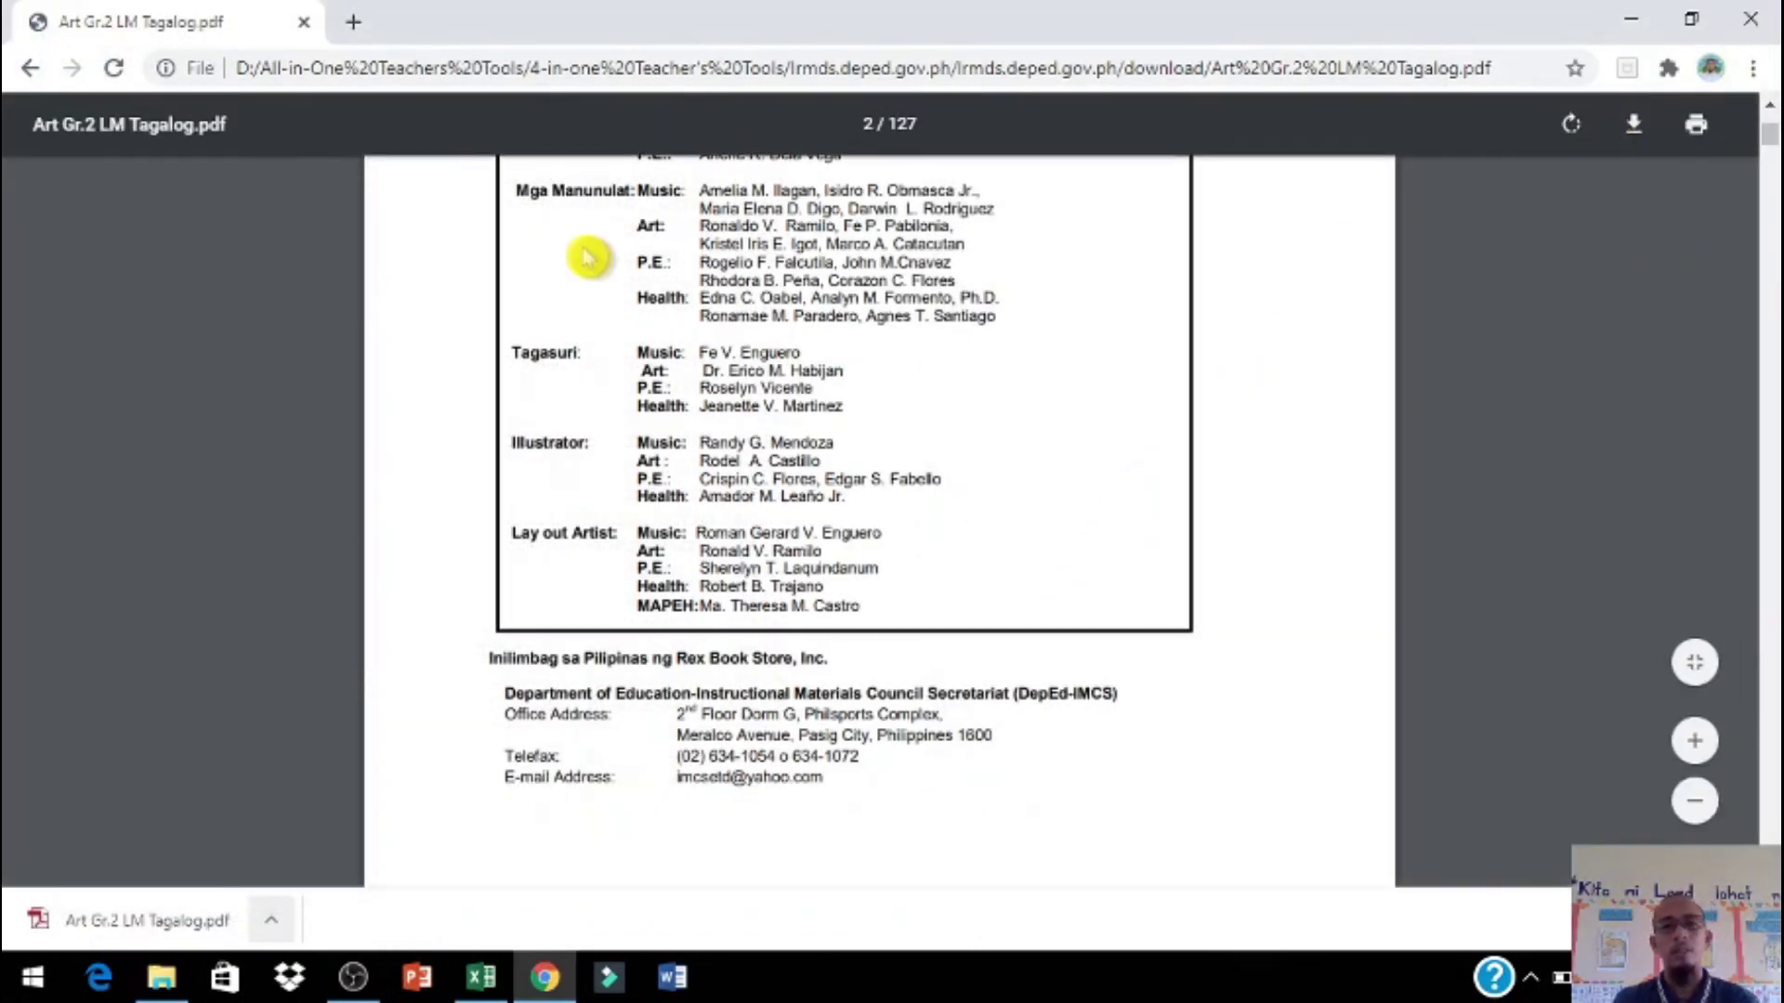
Step: List the Grade 9 Edukasyon sa Pagpapakatao 'Ang Tungkulin ng Tao sa Lipunan' resources
click(37, 71)
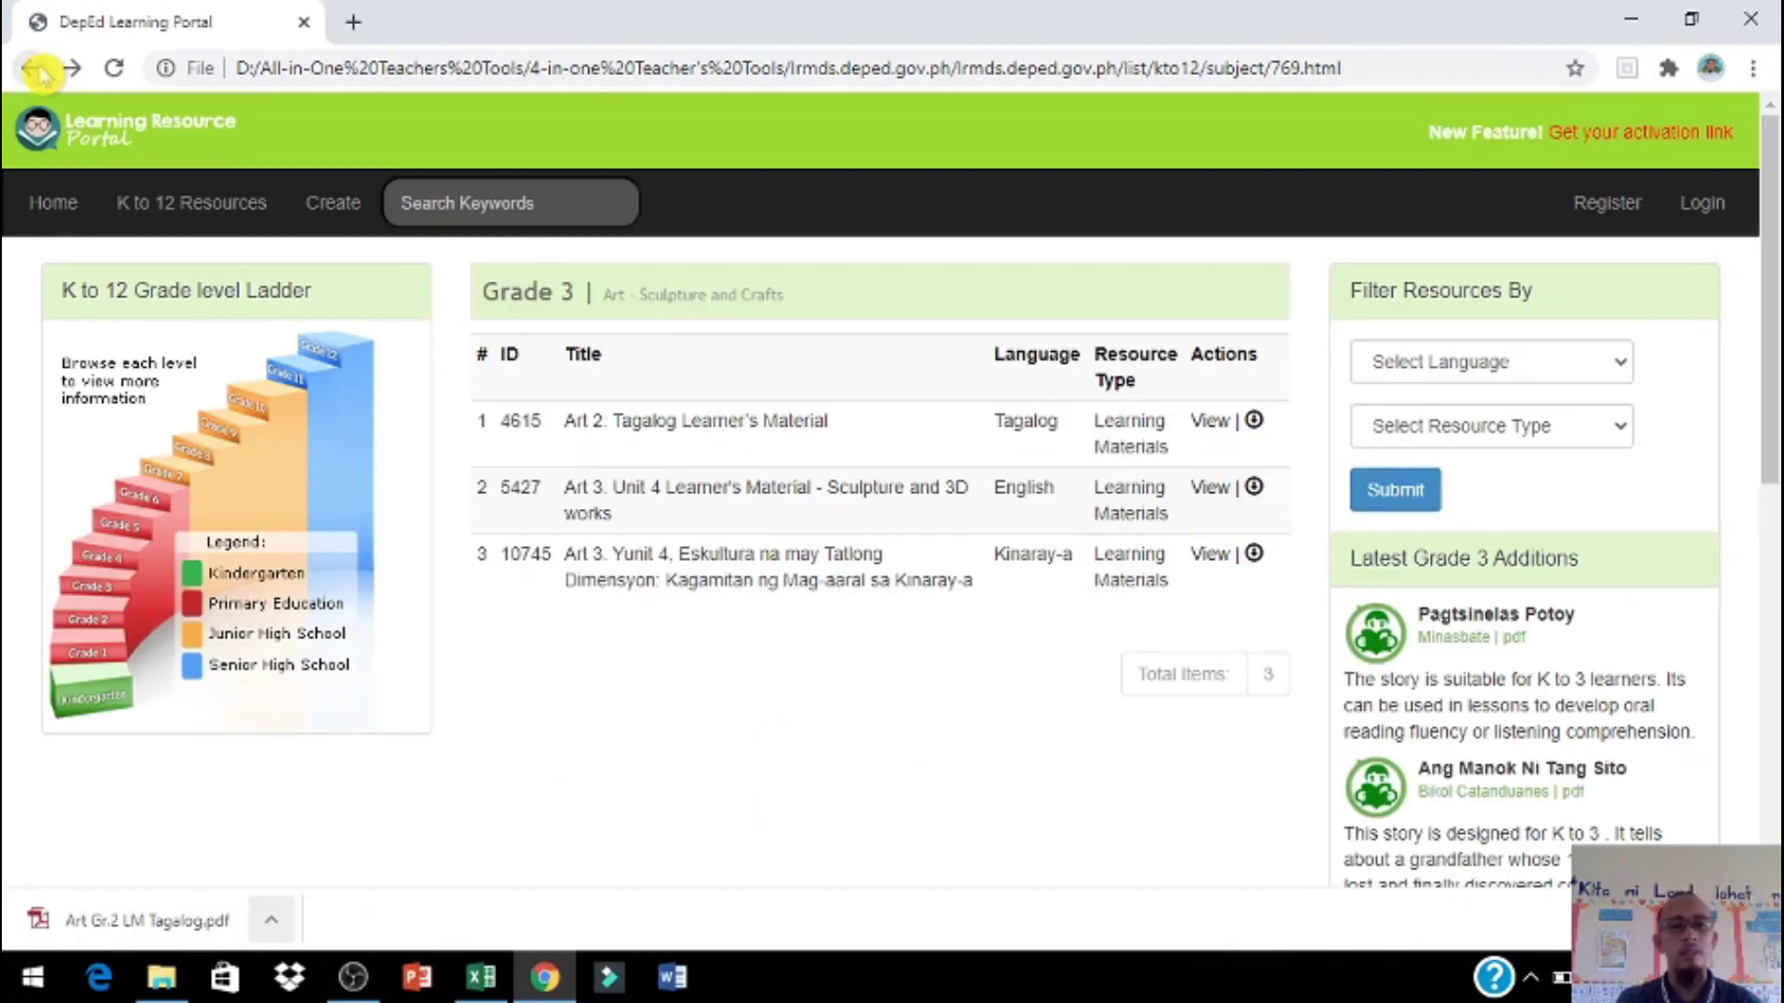
click(228, 437)
click(610, 495)
click(617, 582)
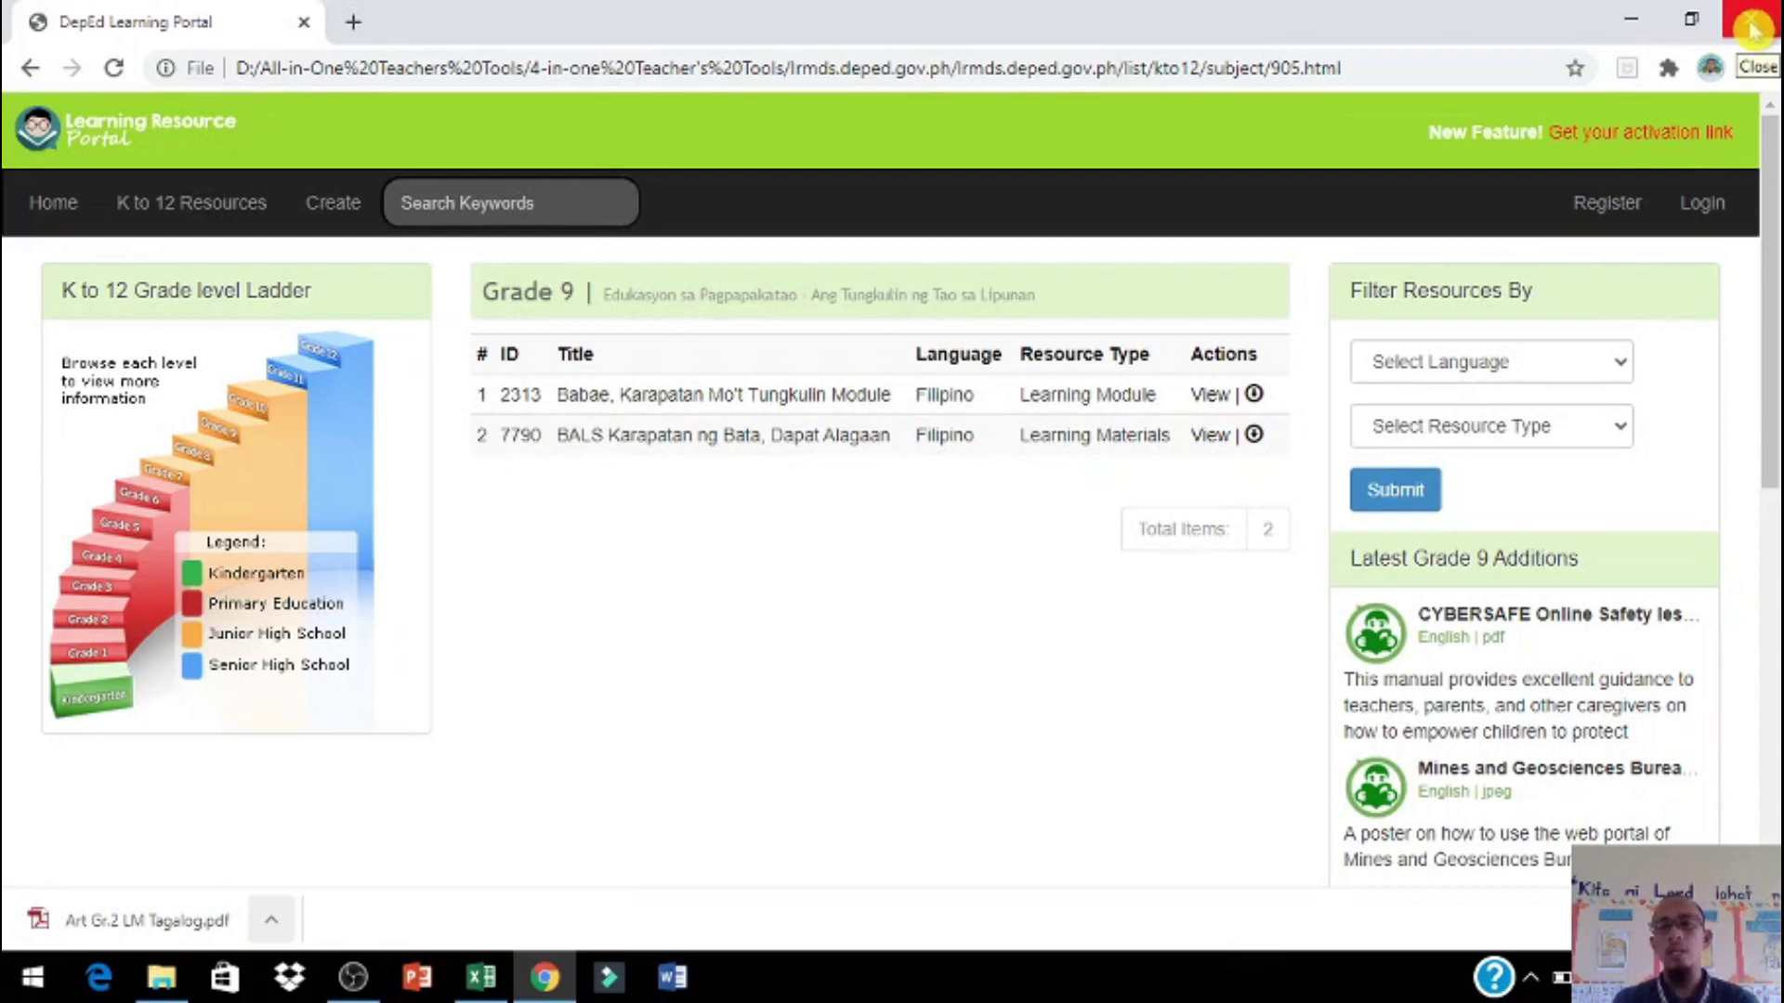
Step: Close Chrome and start typing the teacher's full name in capitals in Name cell G4
click(1751, 26)
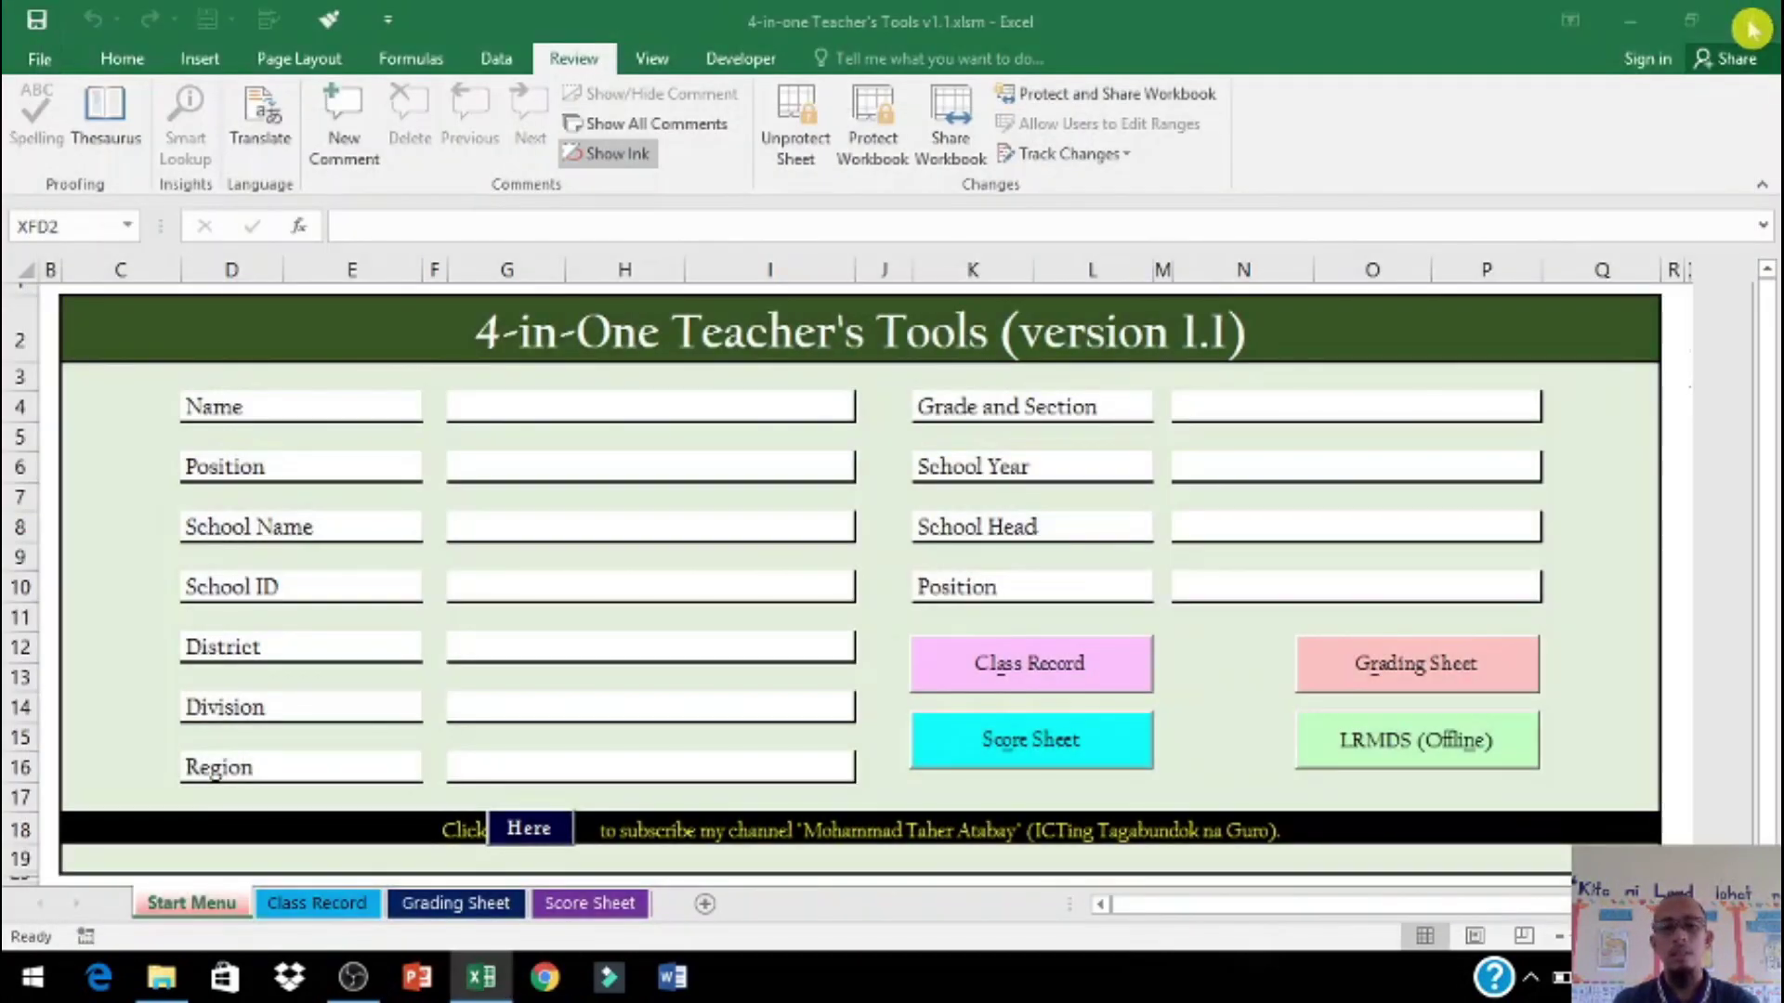
click(739, 411)
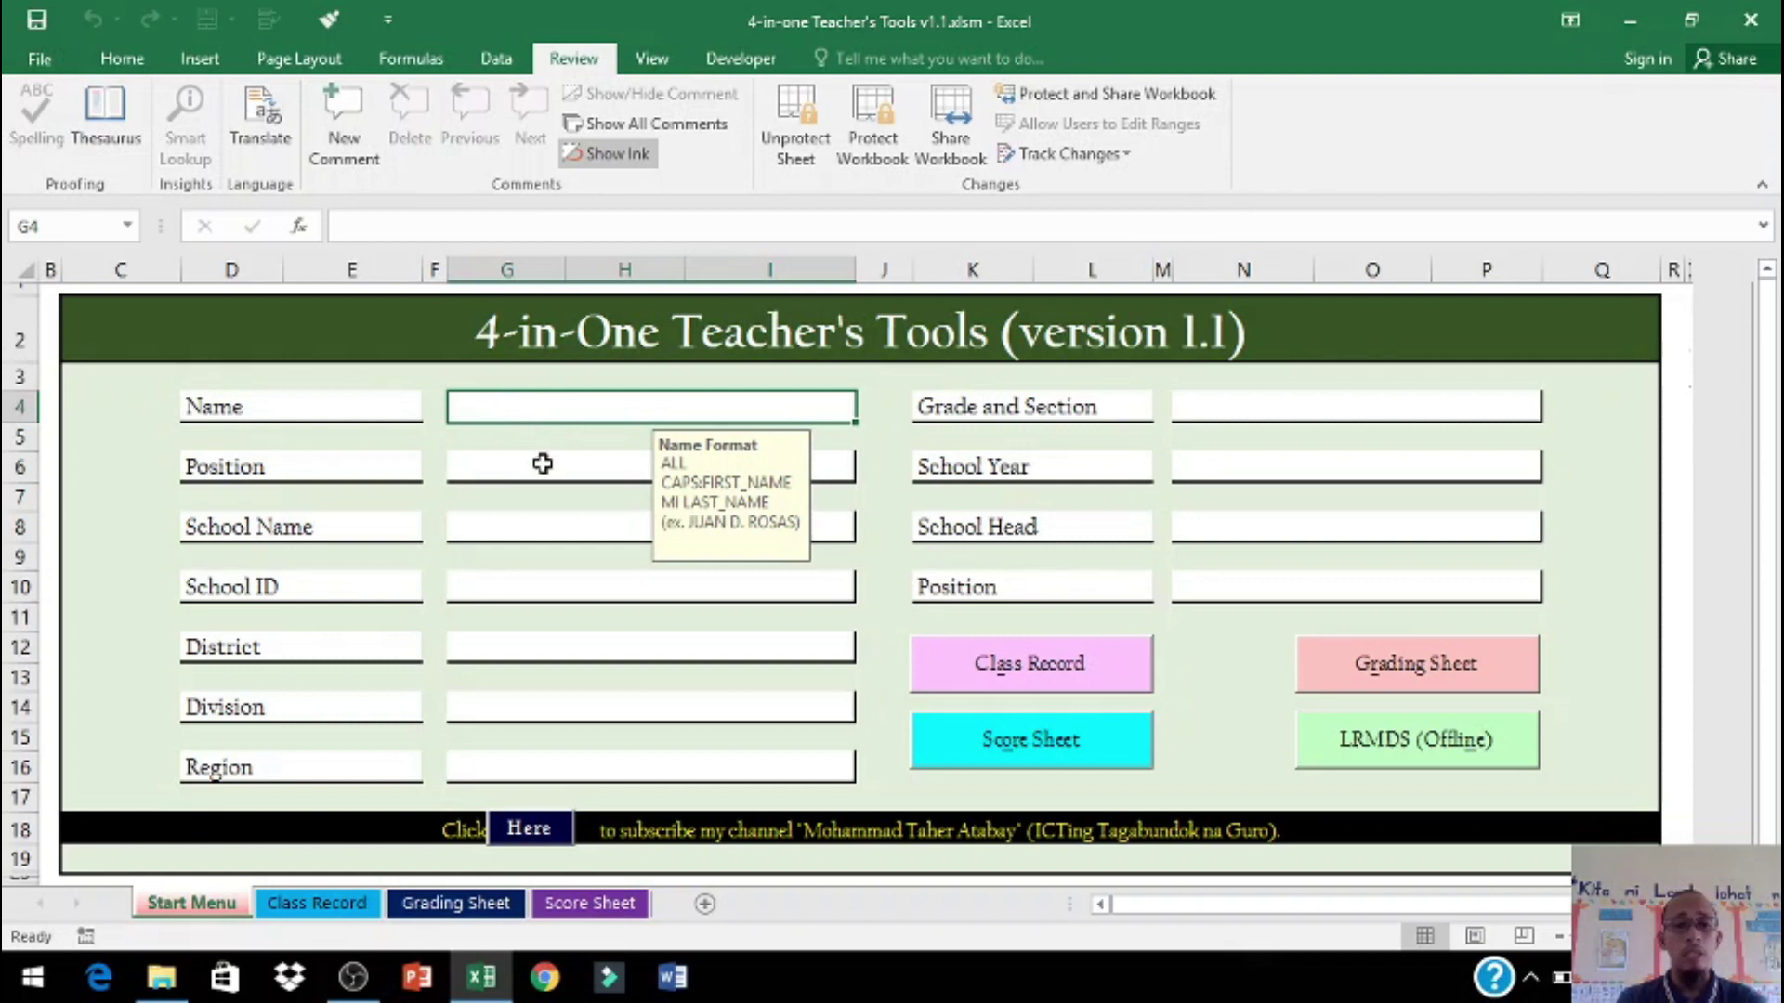
click(542, 465)
click(547, 415)
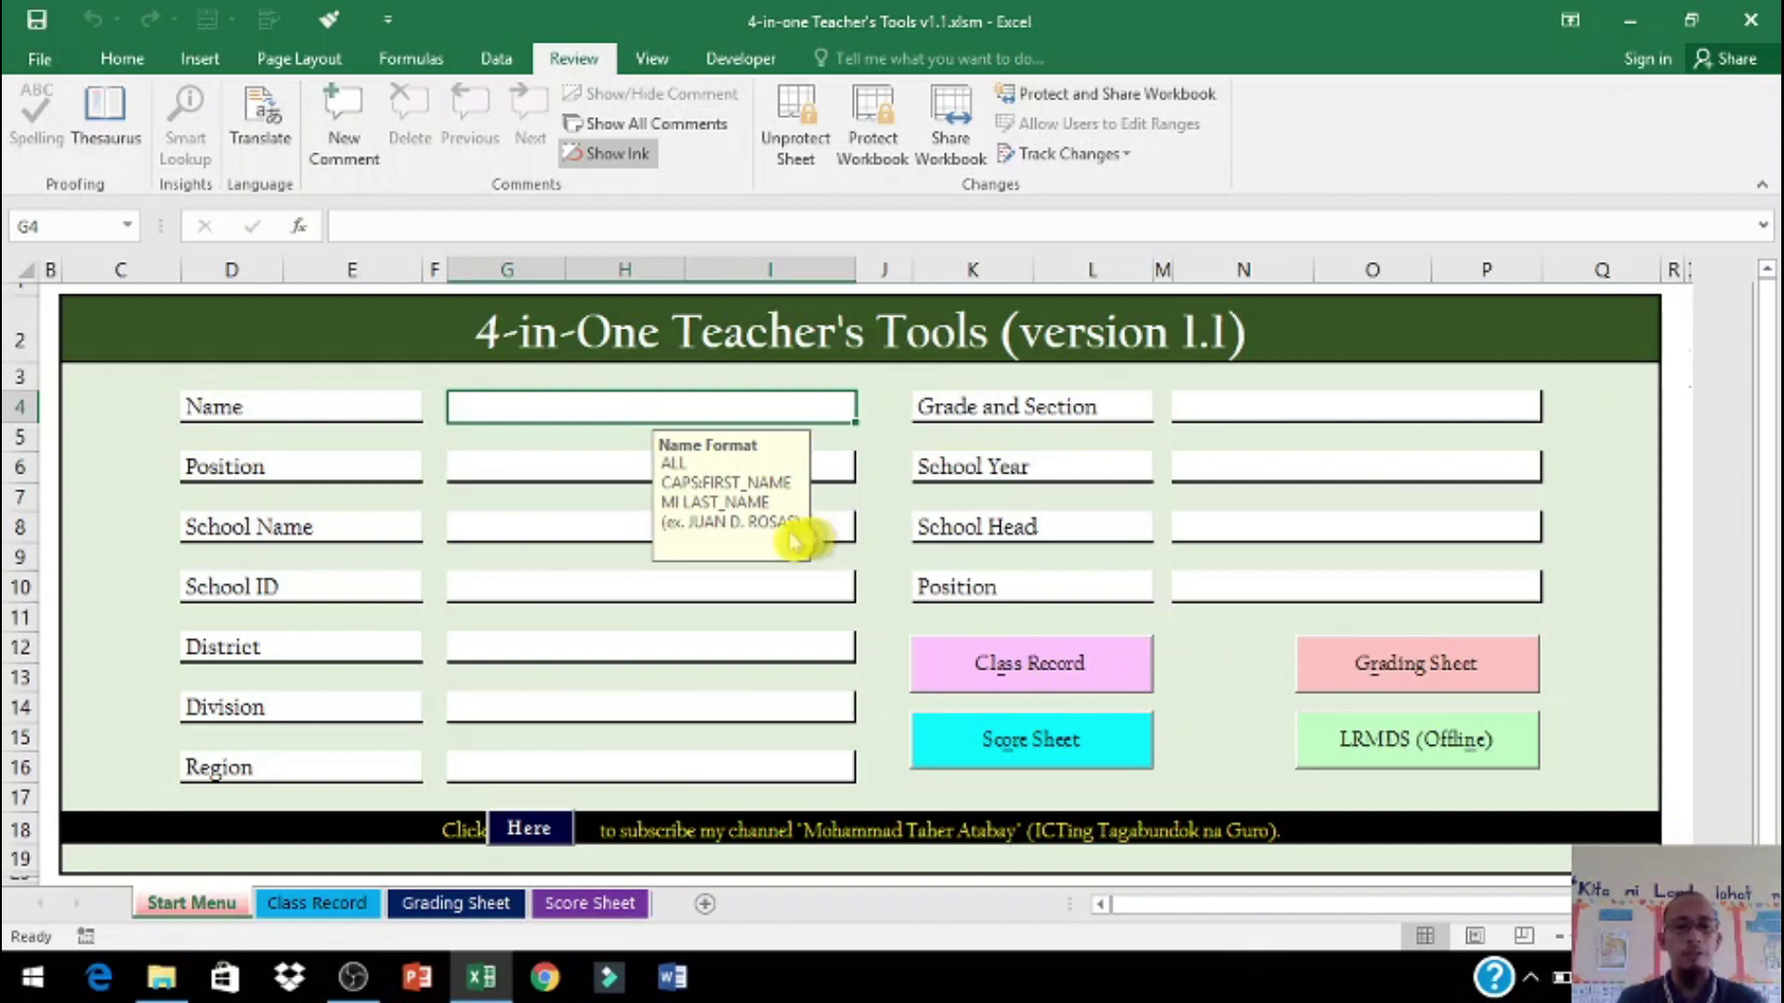
text(moham)
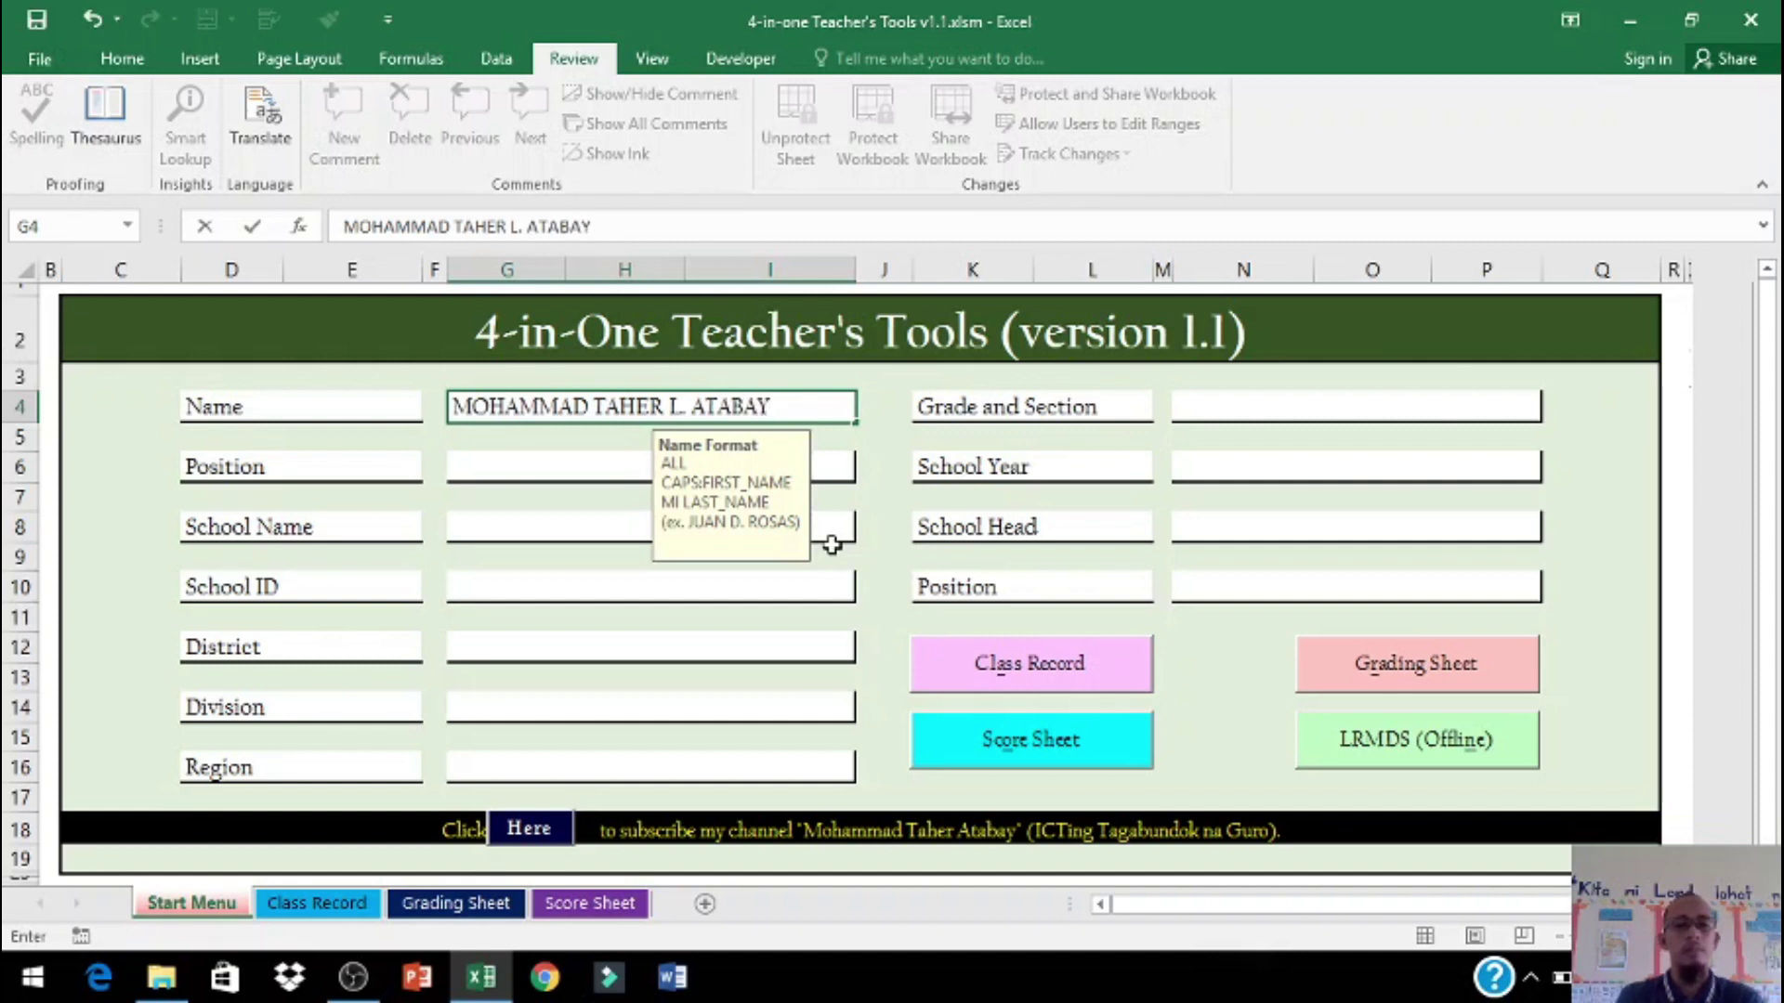
Step: Set the teacher's position to Teacher I and enter the school name and School ID
key(Return)
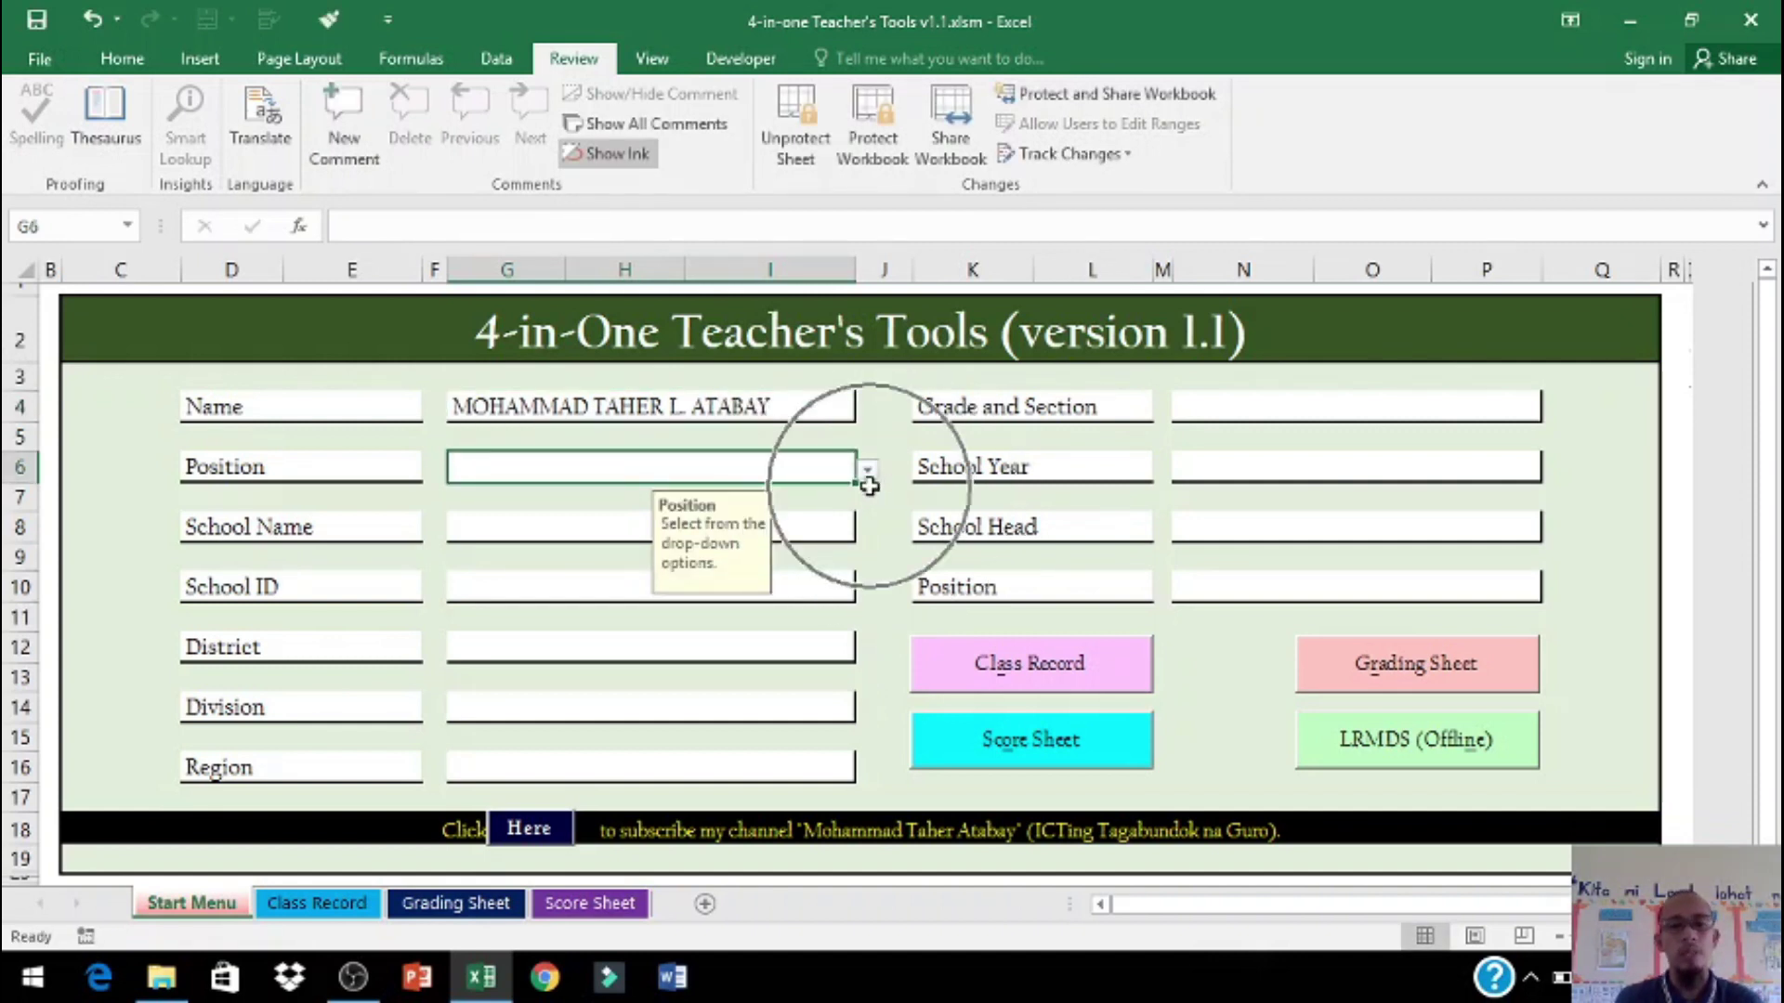
click(867, 470)
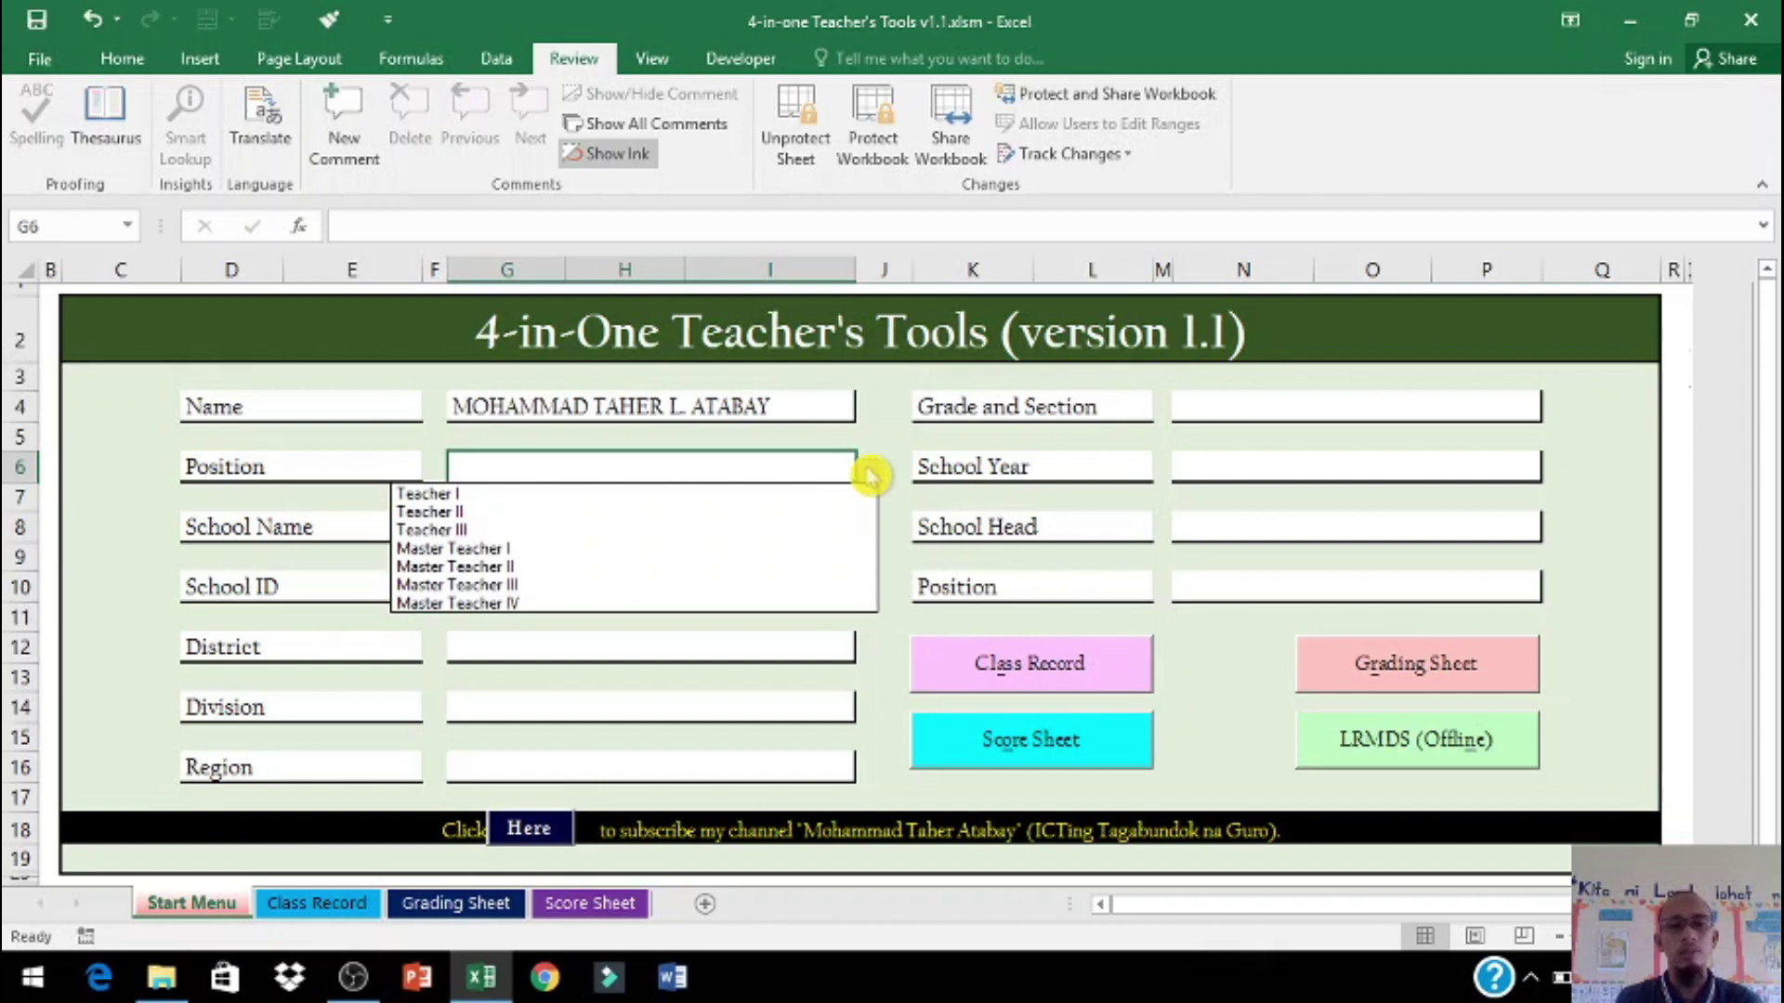
click(836, 496)
click(589, 530)
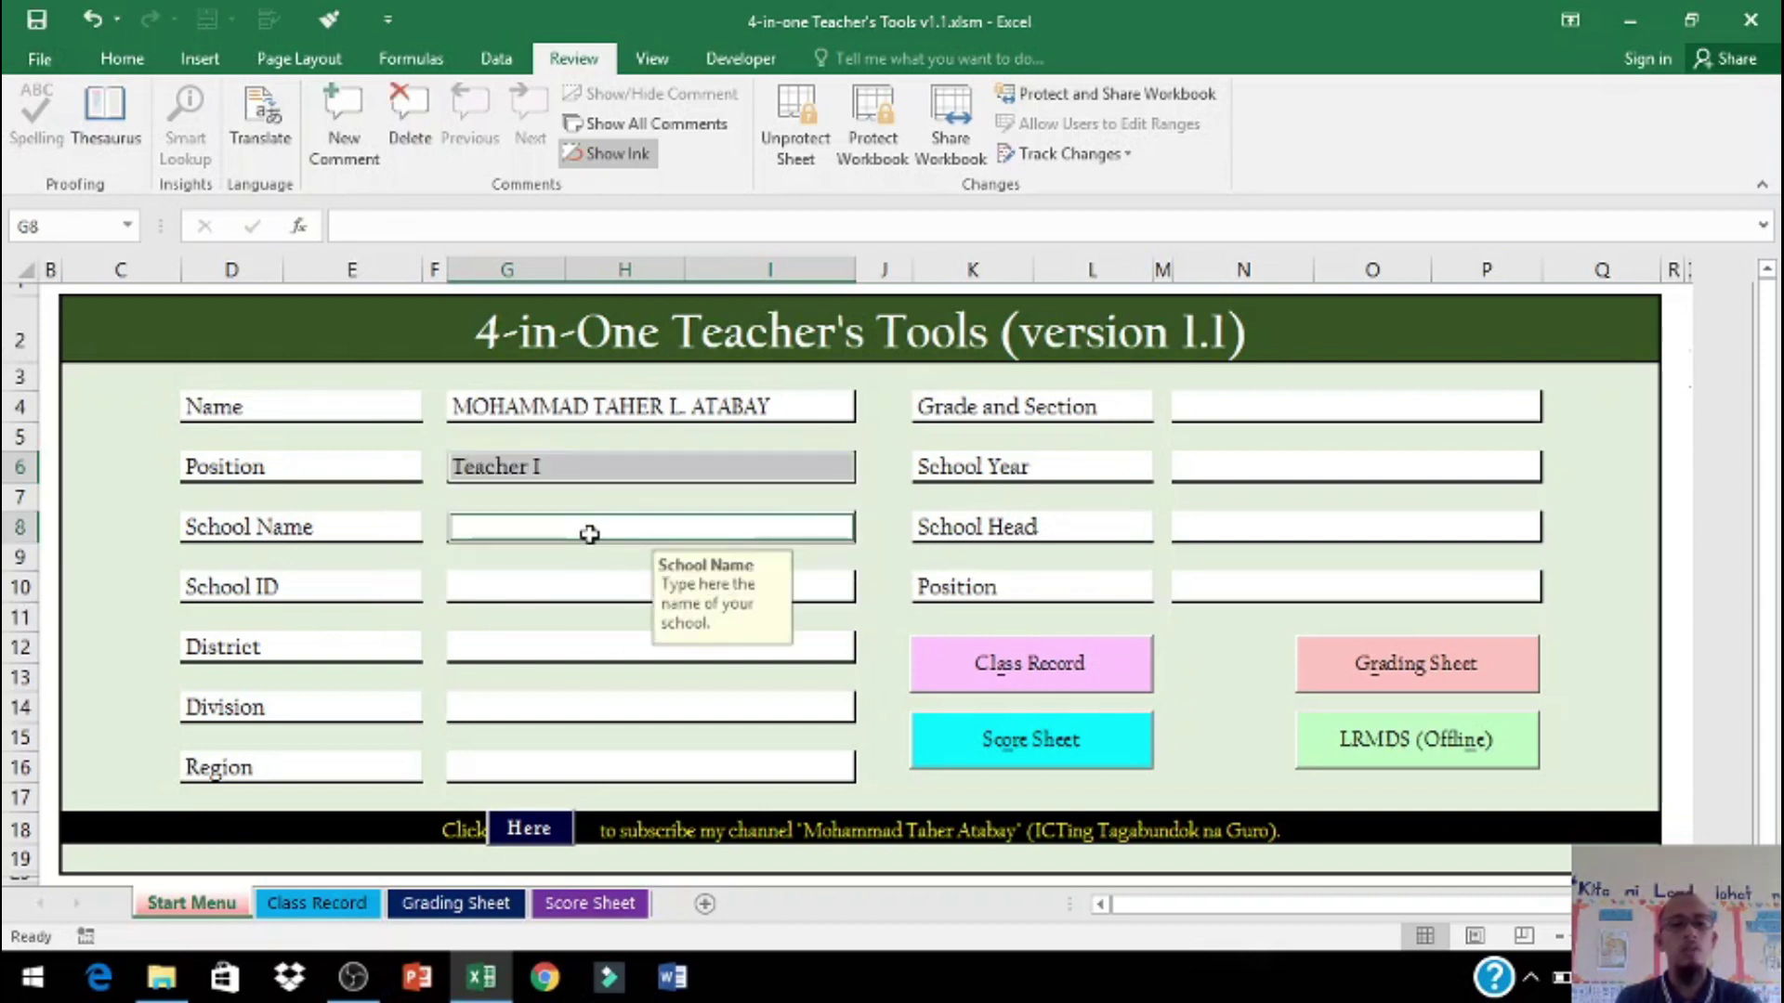
text(MATUBINAO ELEMENTARY SCHOOL)
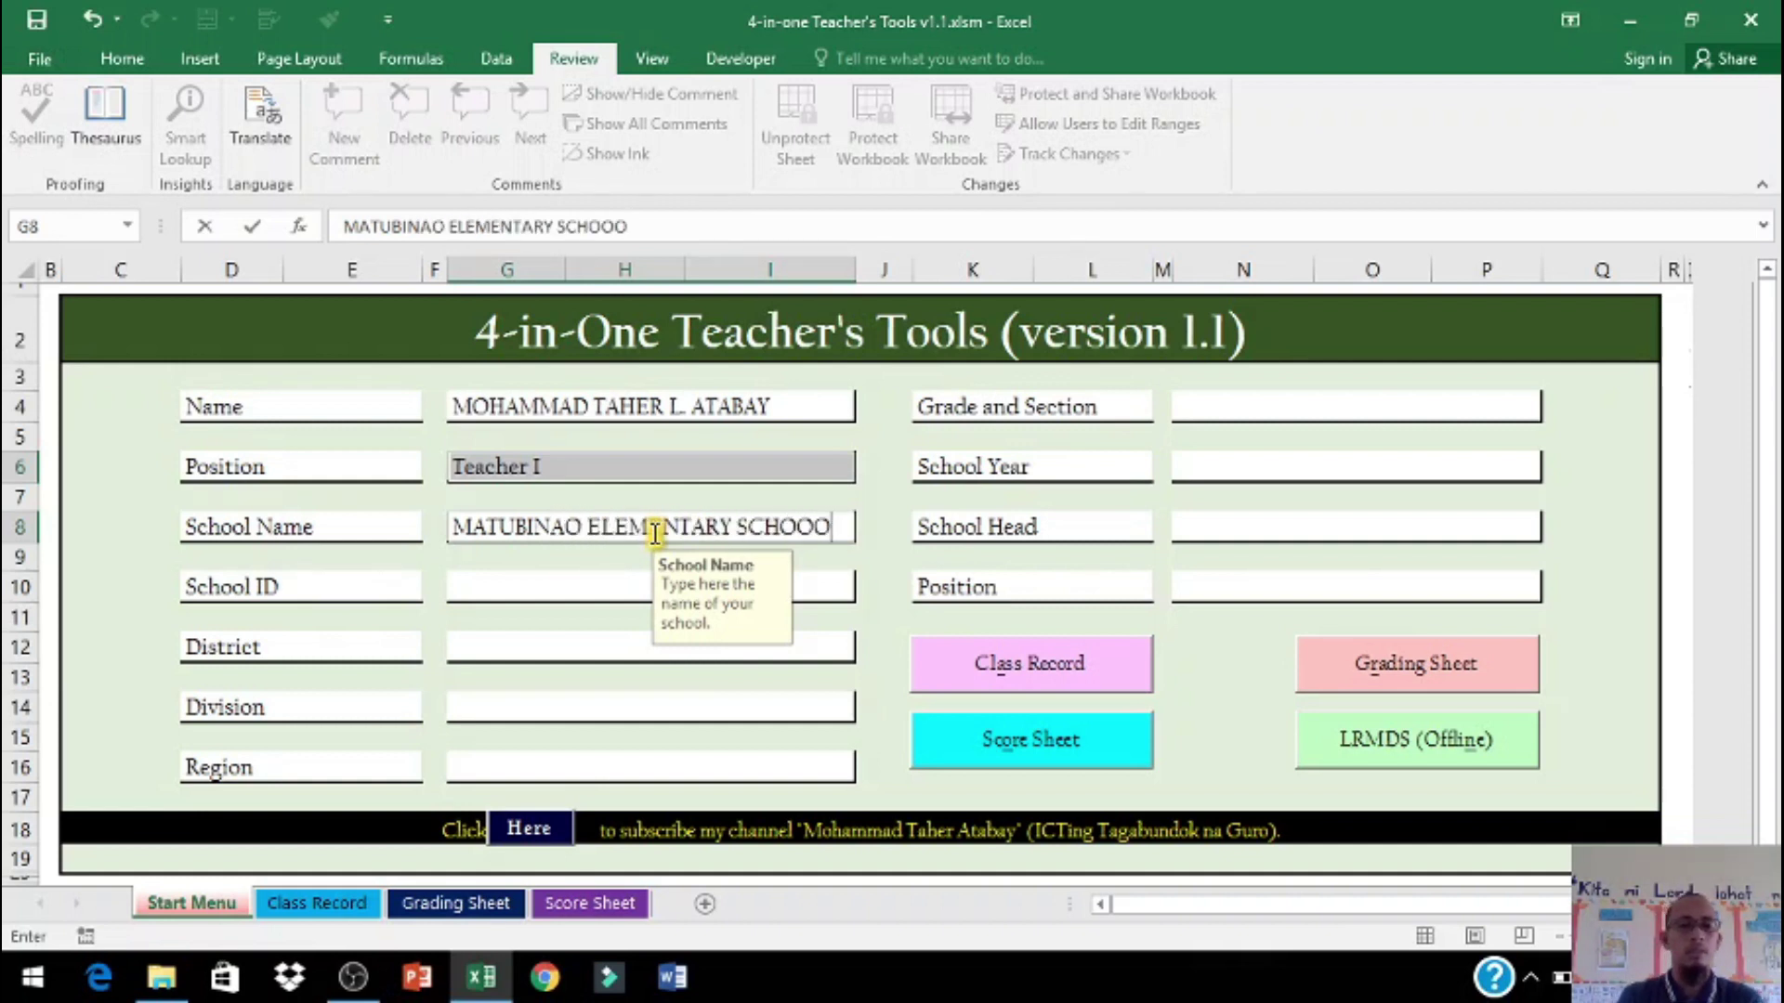
click(595, 585)
text(11)
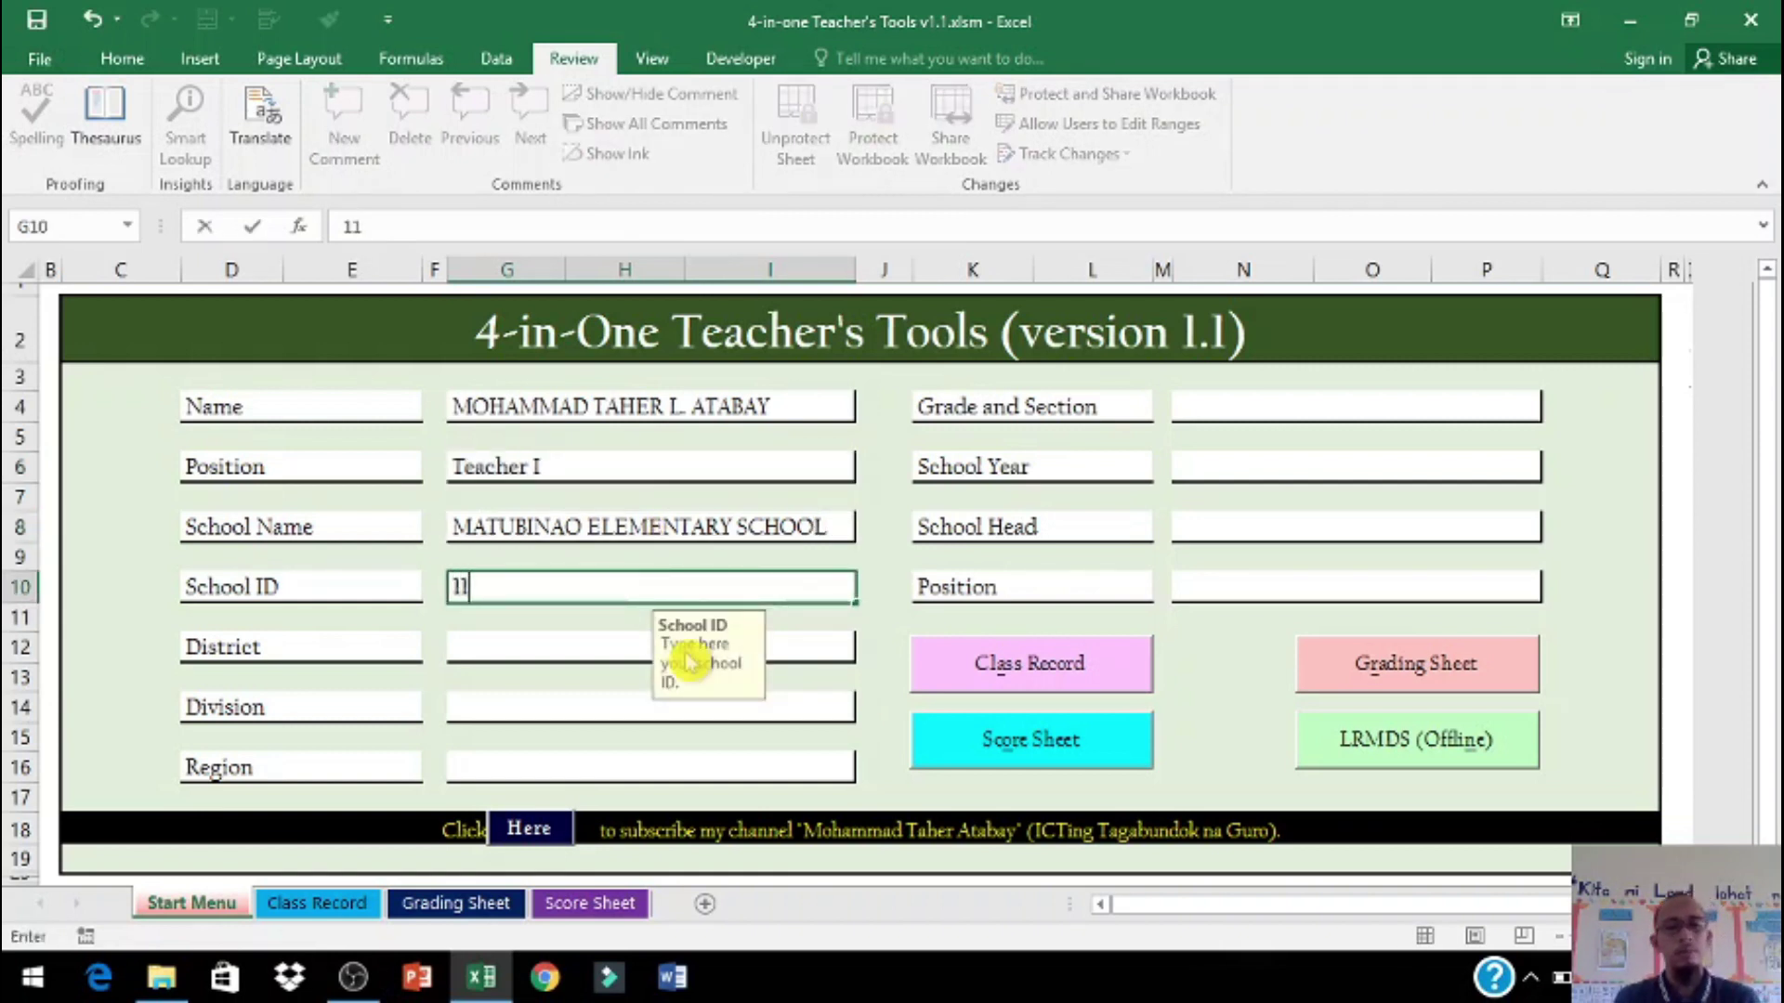
Step: Enter district CATAINGAN WEST, division MASBATE PROVINCE and region V
click(569, 645)
text(CAT)
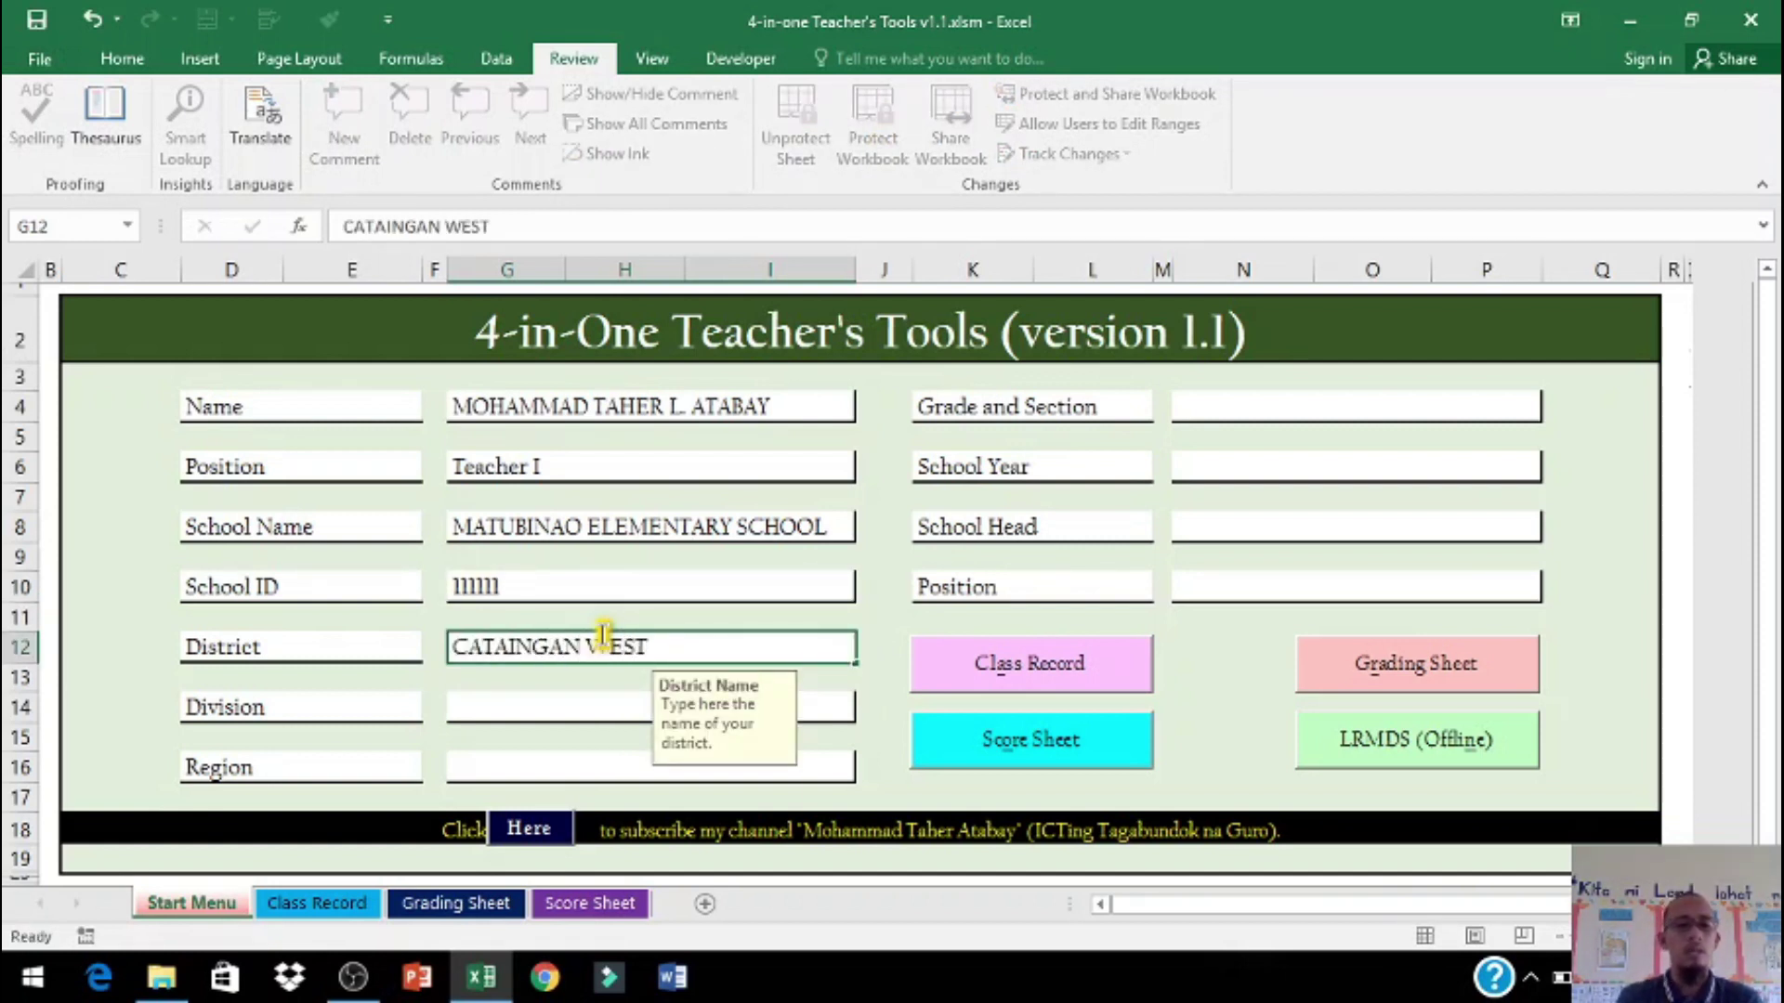
text(AINGAN WEST)
key(Return)
text(MASBATE)
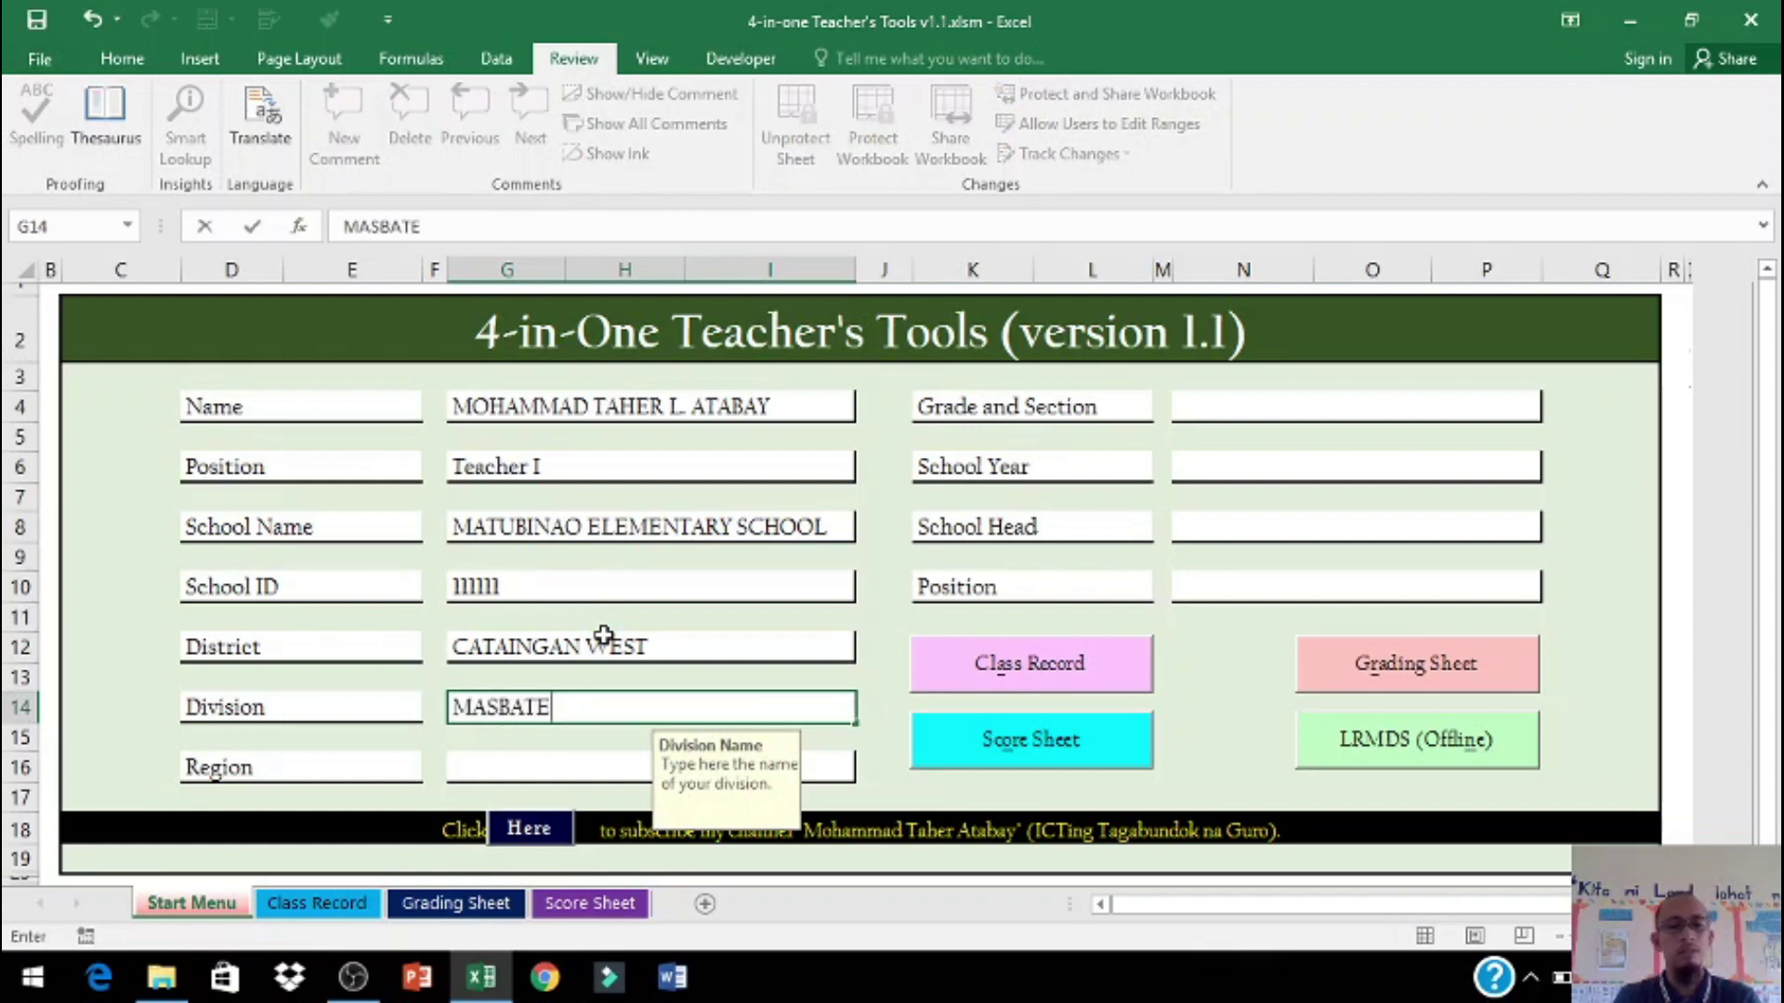
text( PROVINCE)
key(Return)
text(V-BICOL)
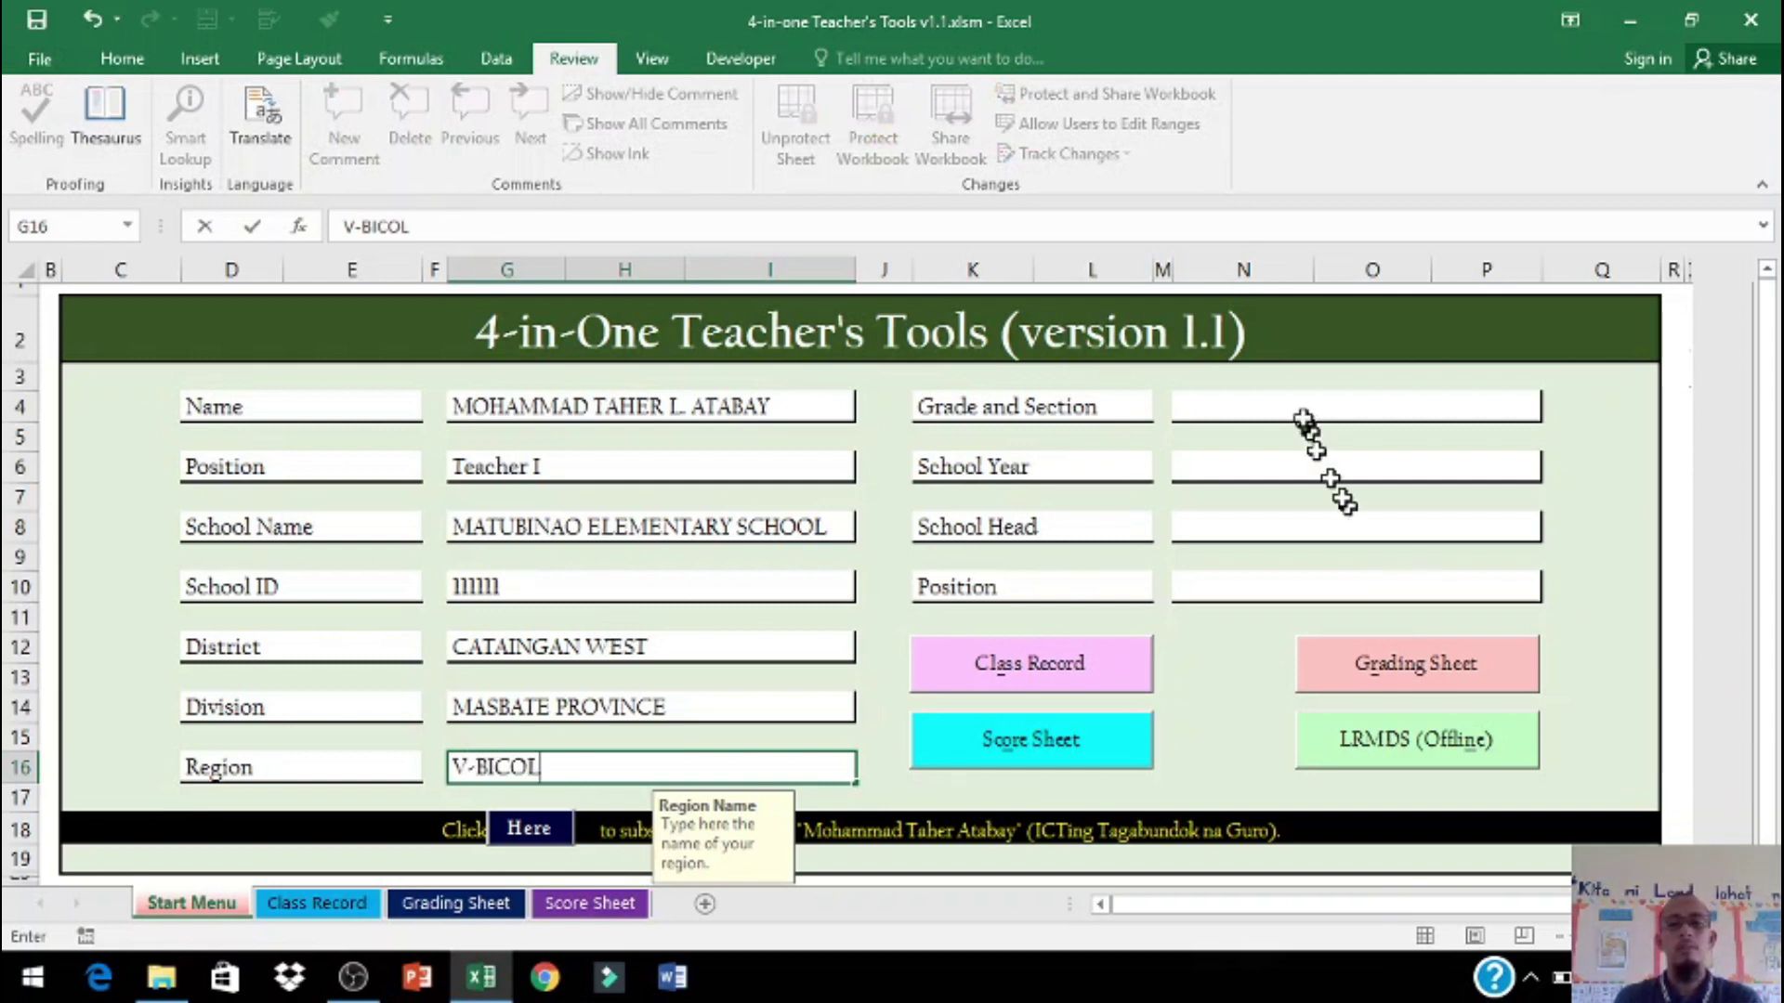
Step: Fill in grade and section, school year 2020-2021, the school head's name and position Head Teacher III
click(1298, 407)
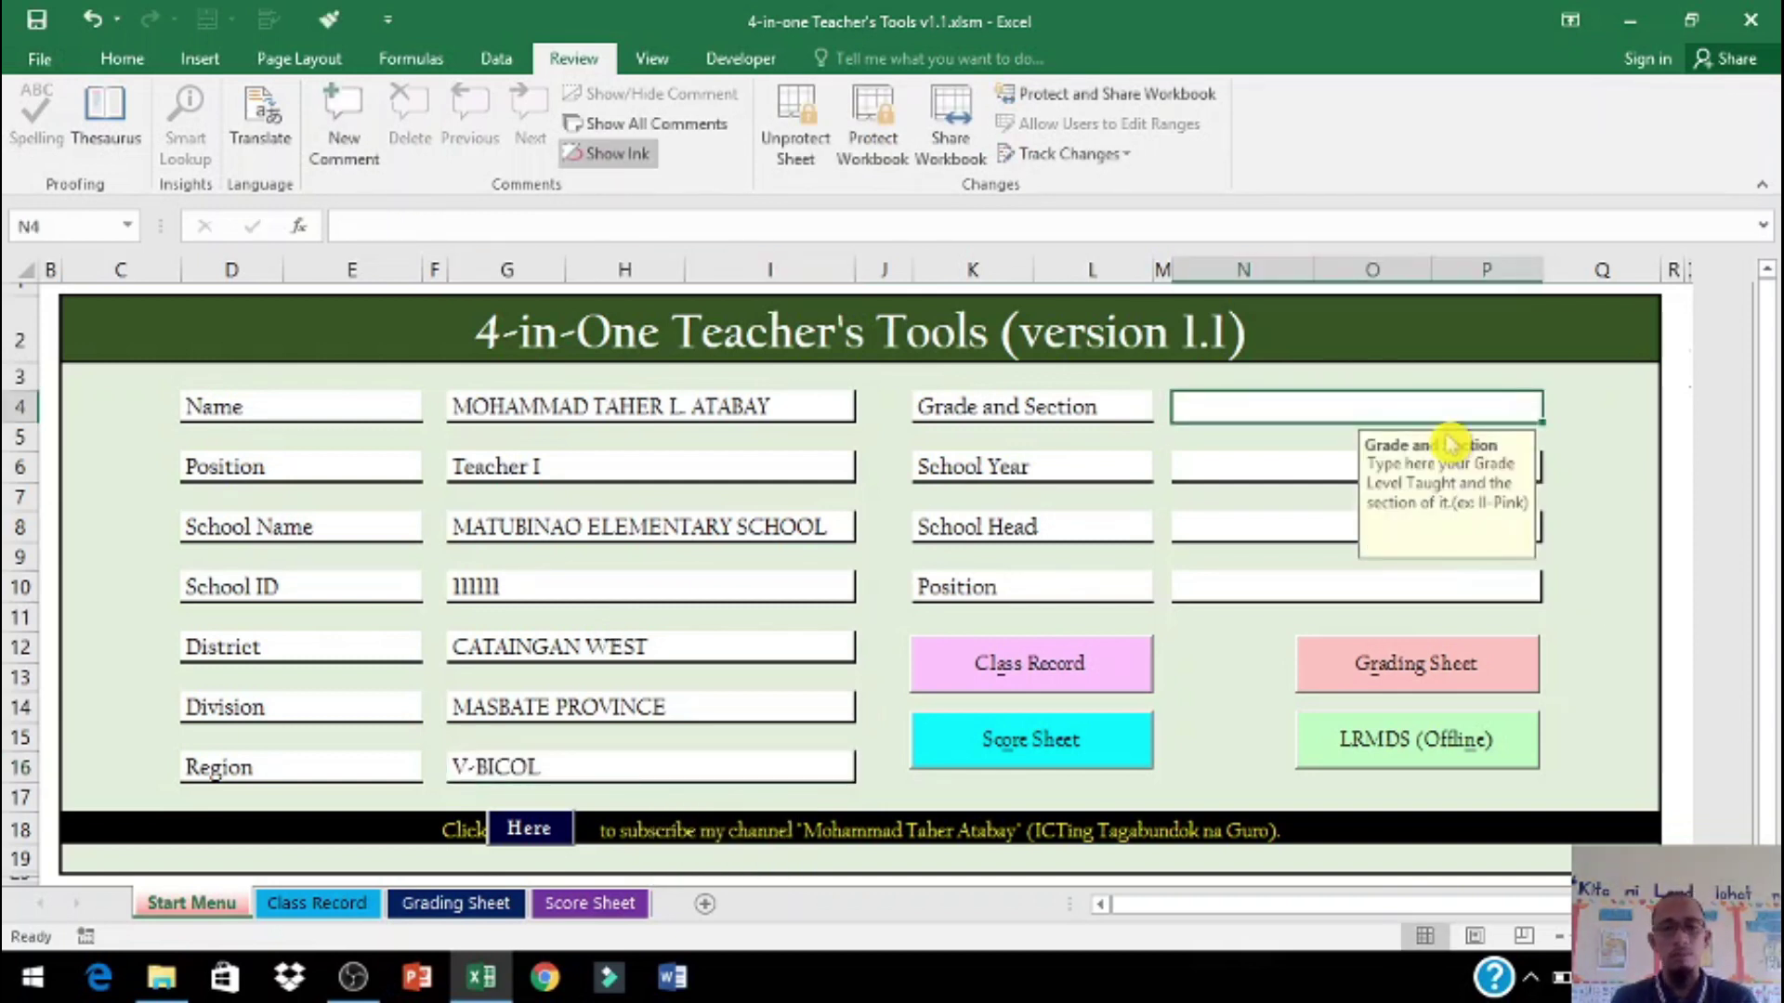
text(G)
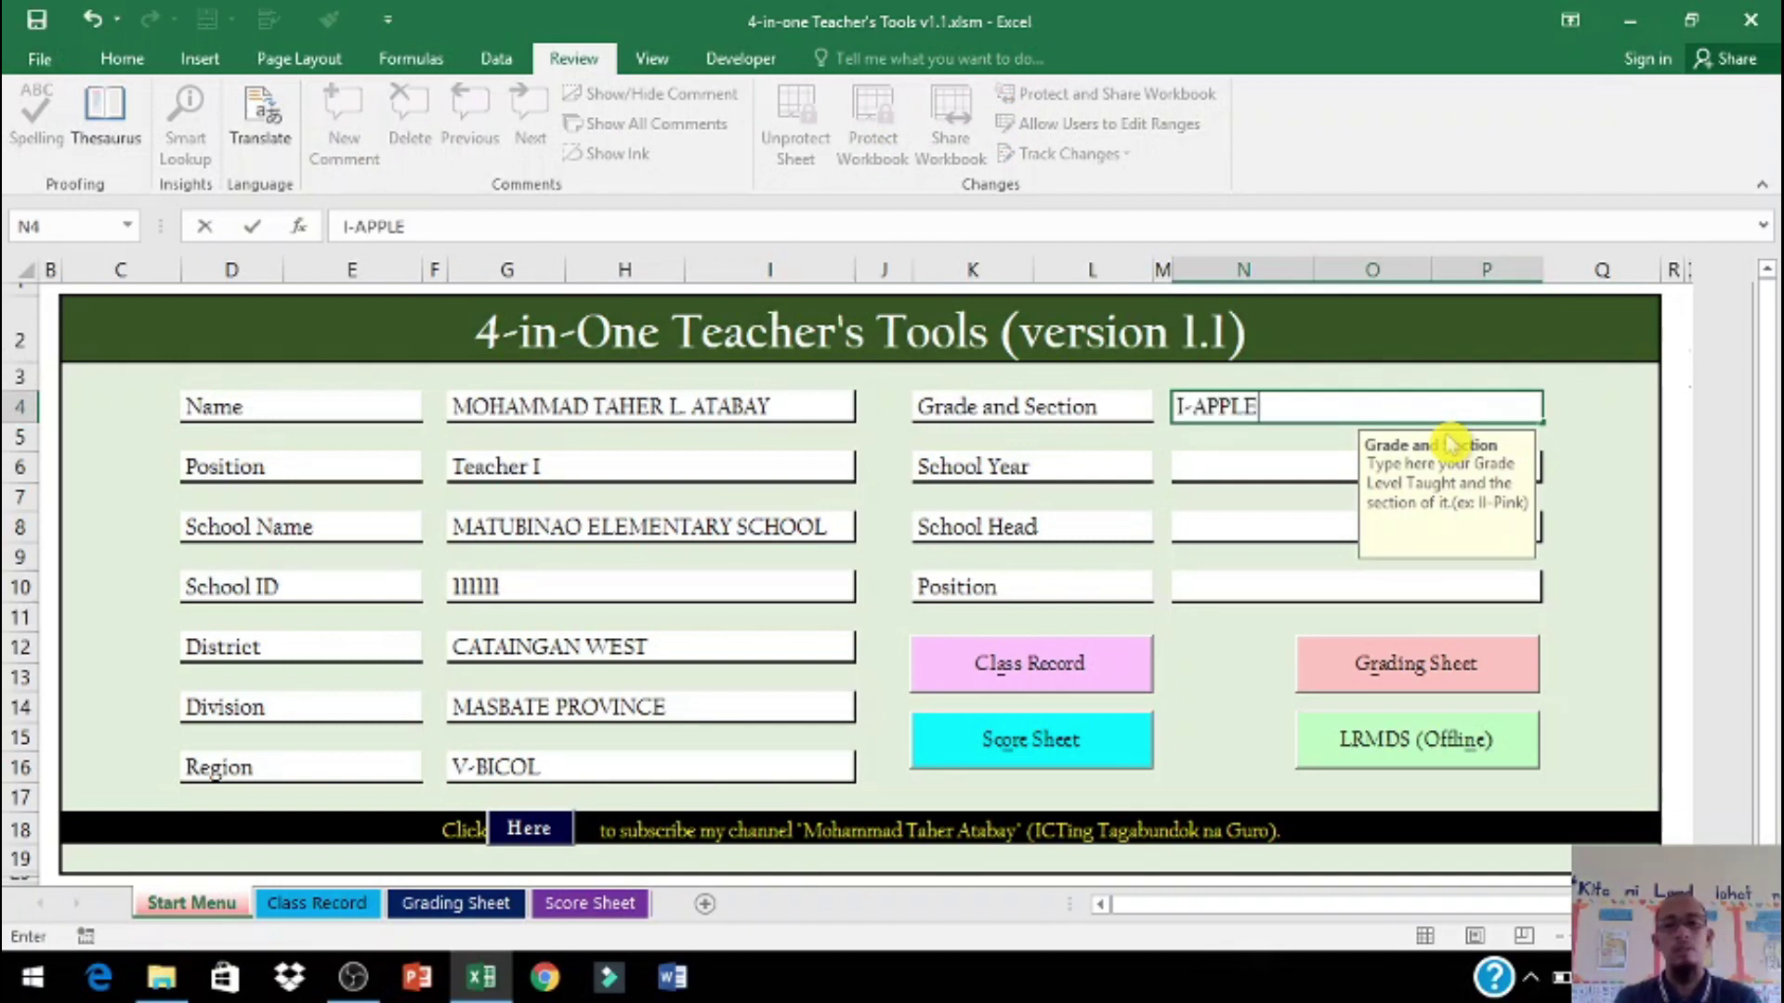
text(-APPLE)
click(1238, 466)
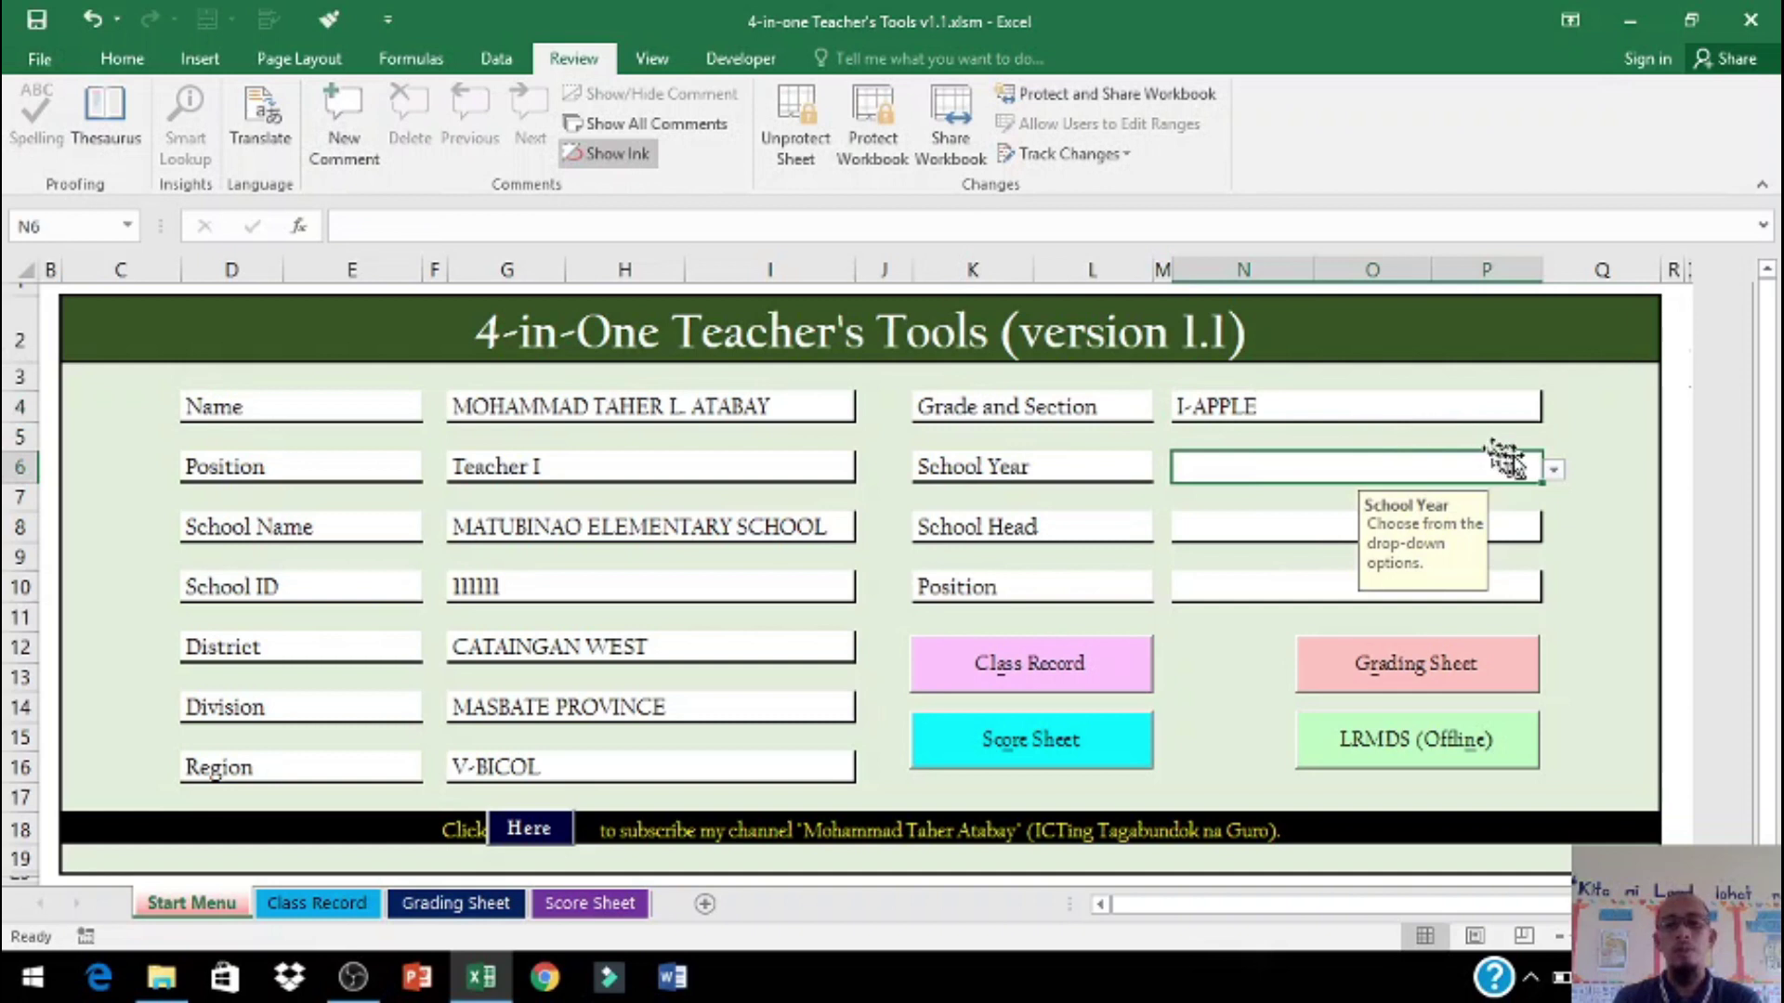
click(1553, 469)
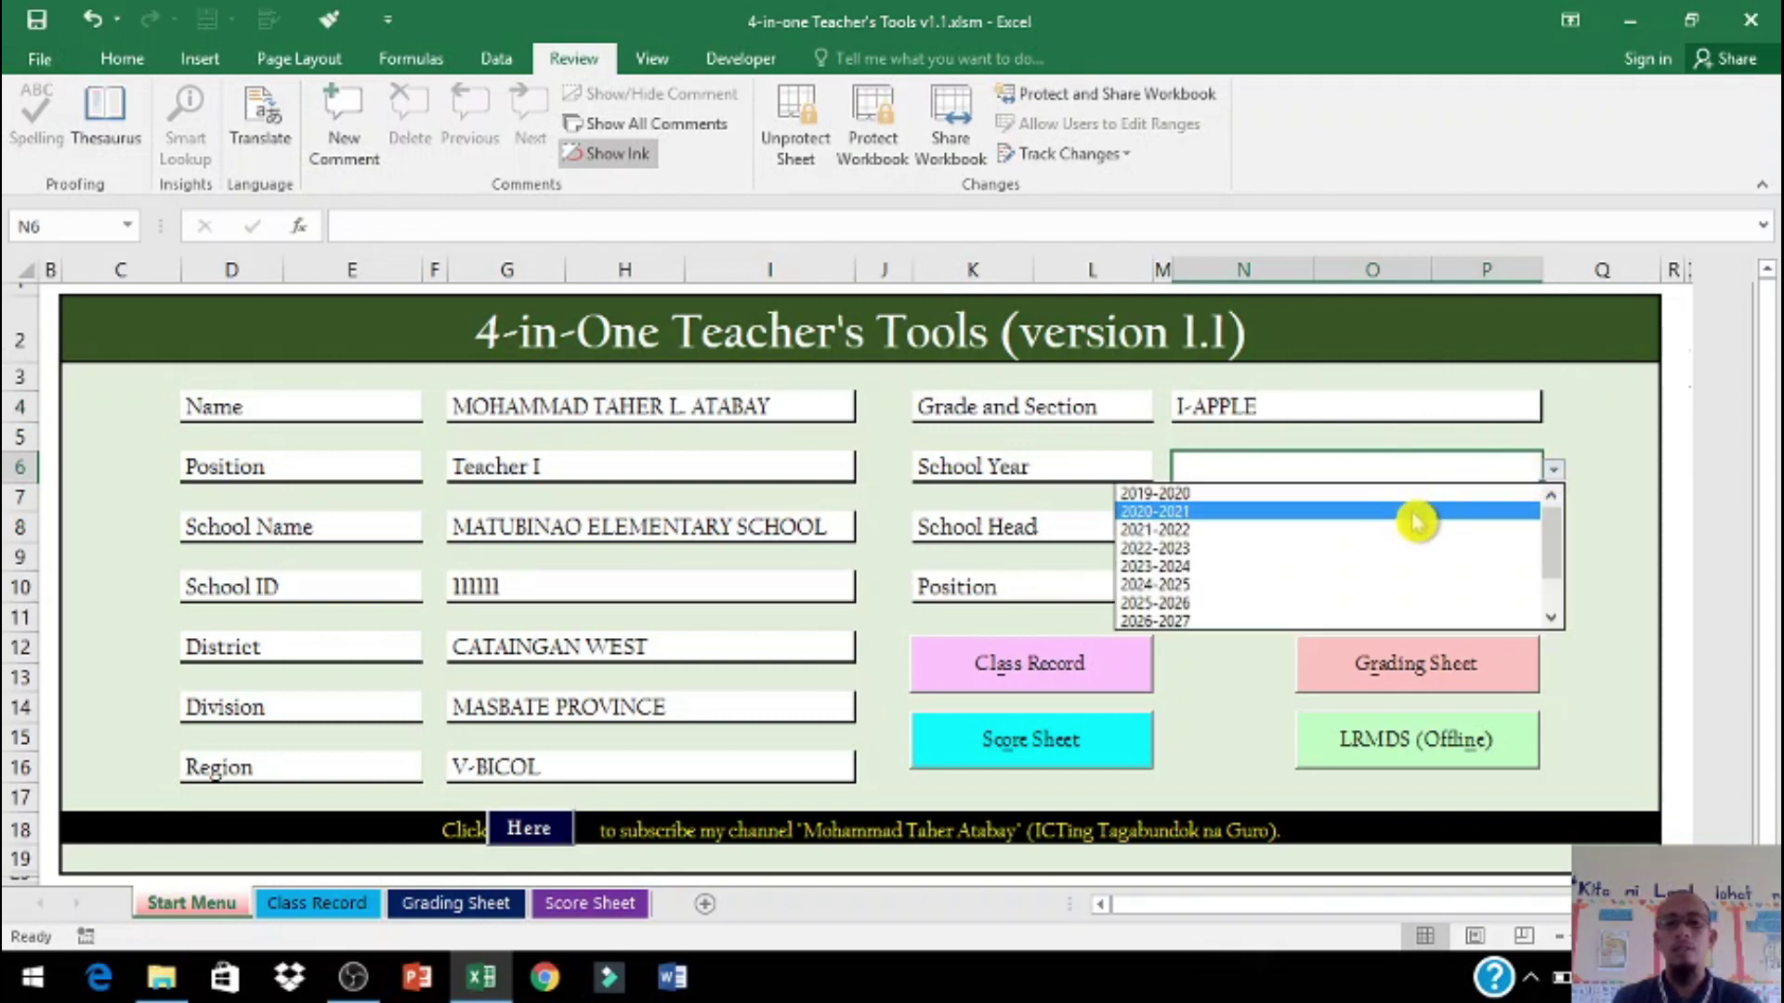
click(1417, 512)
click(1278, 525)
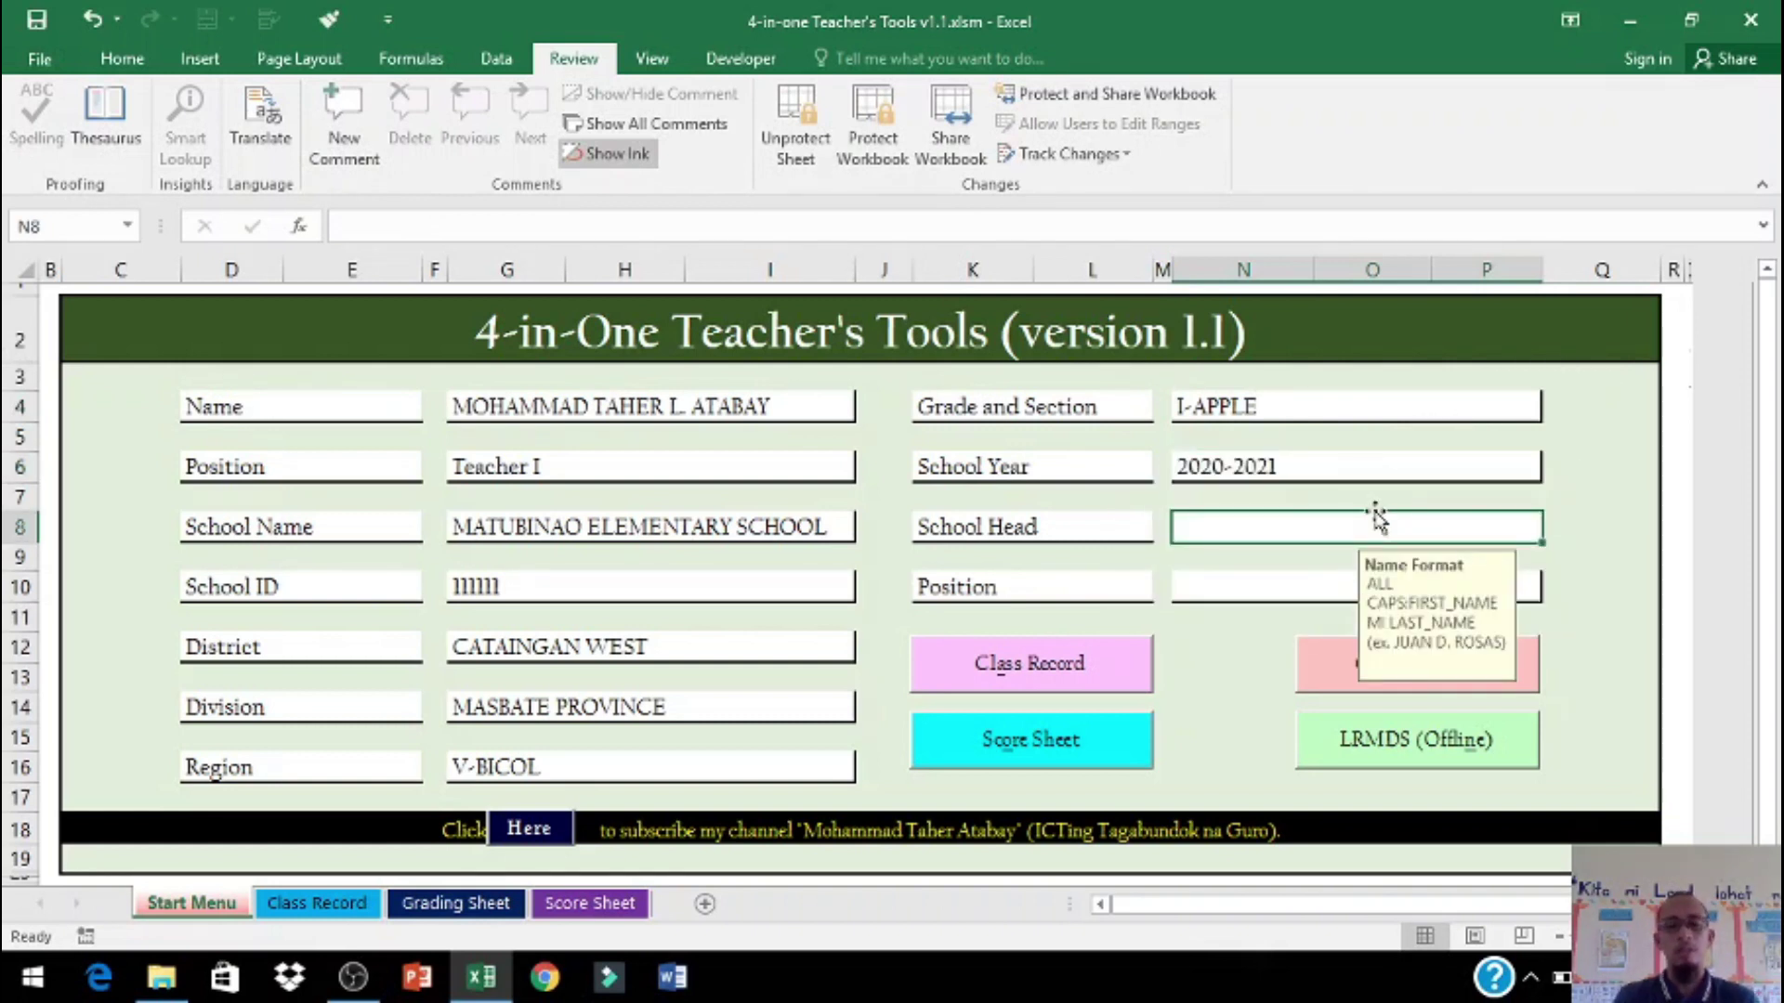
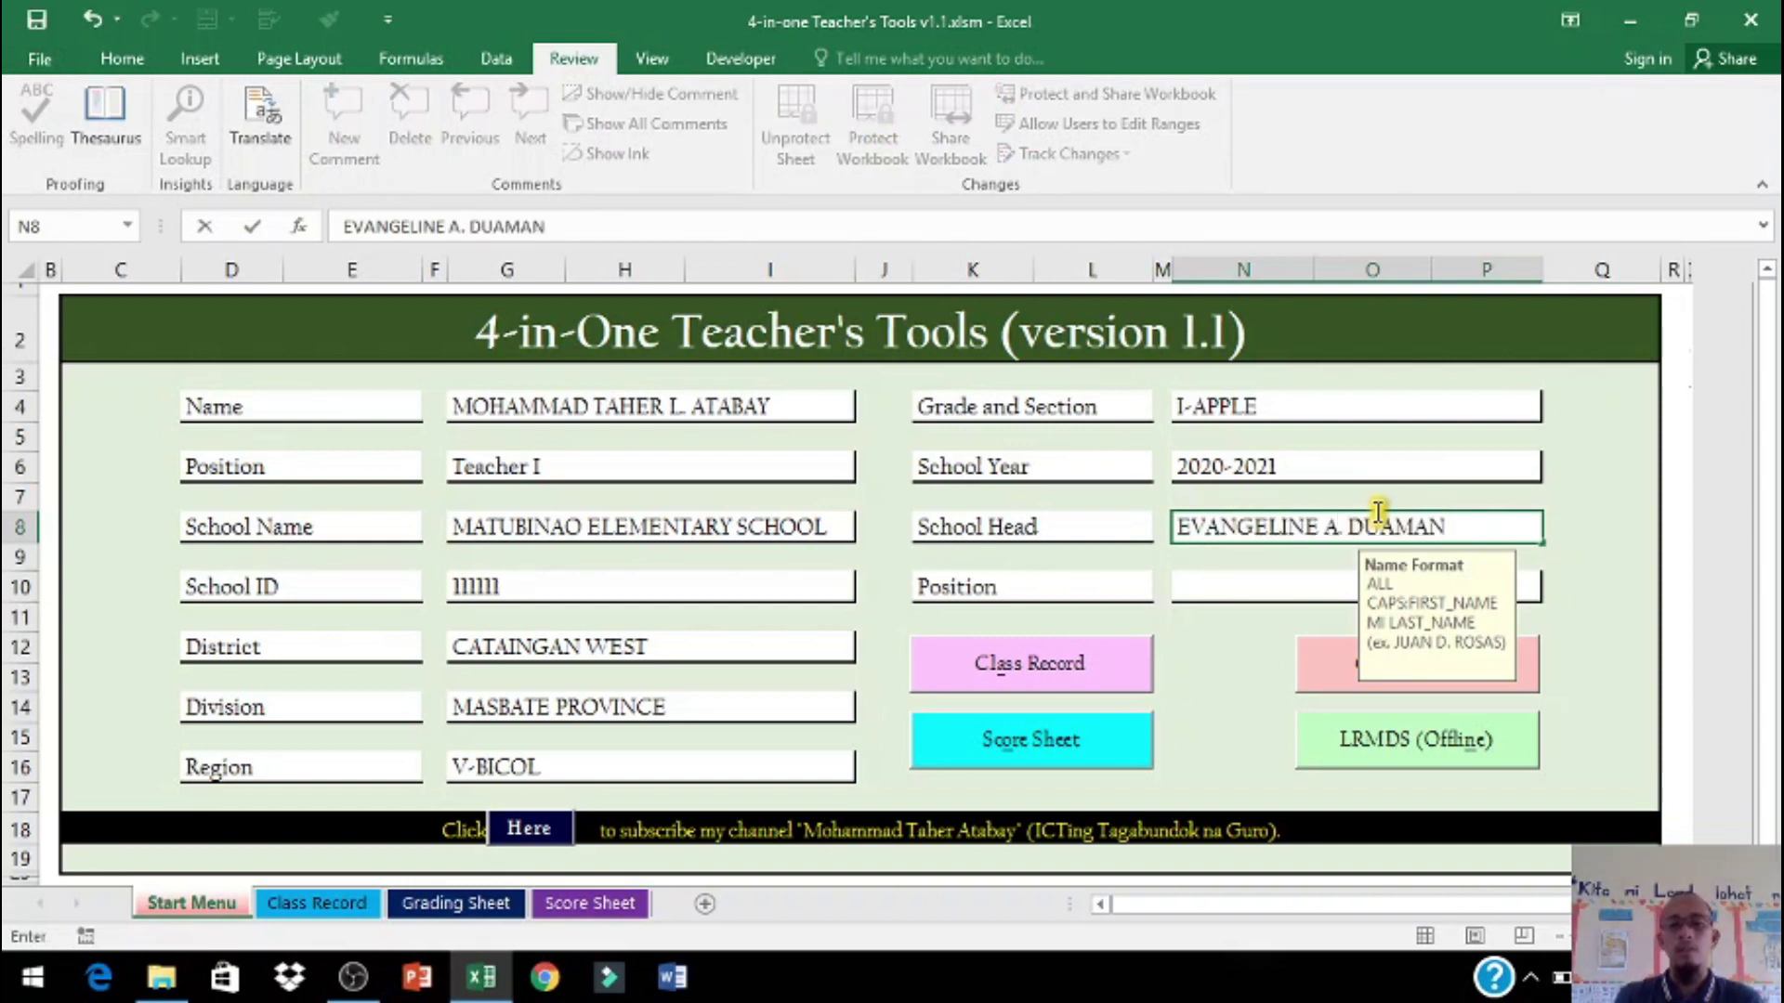
click(1278, 589)
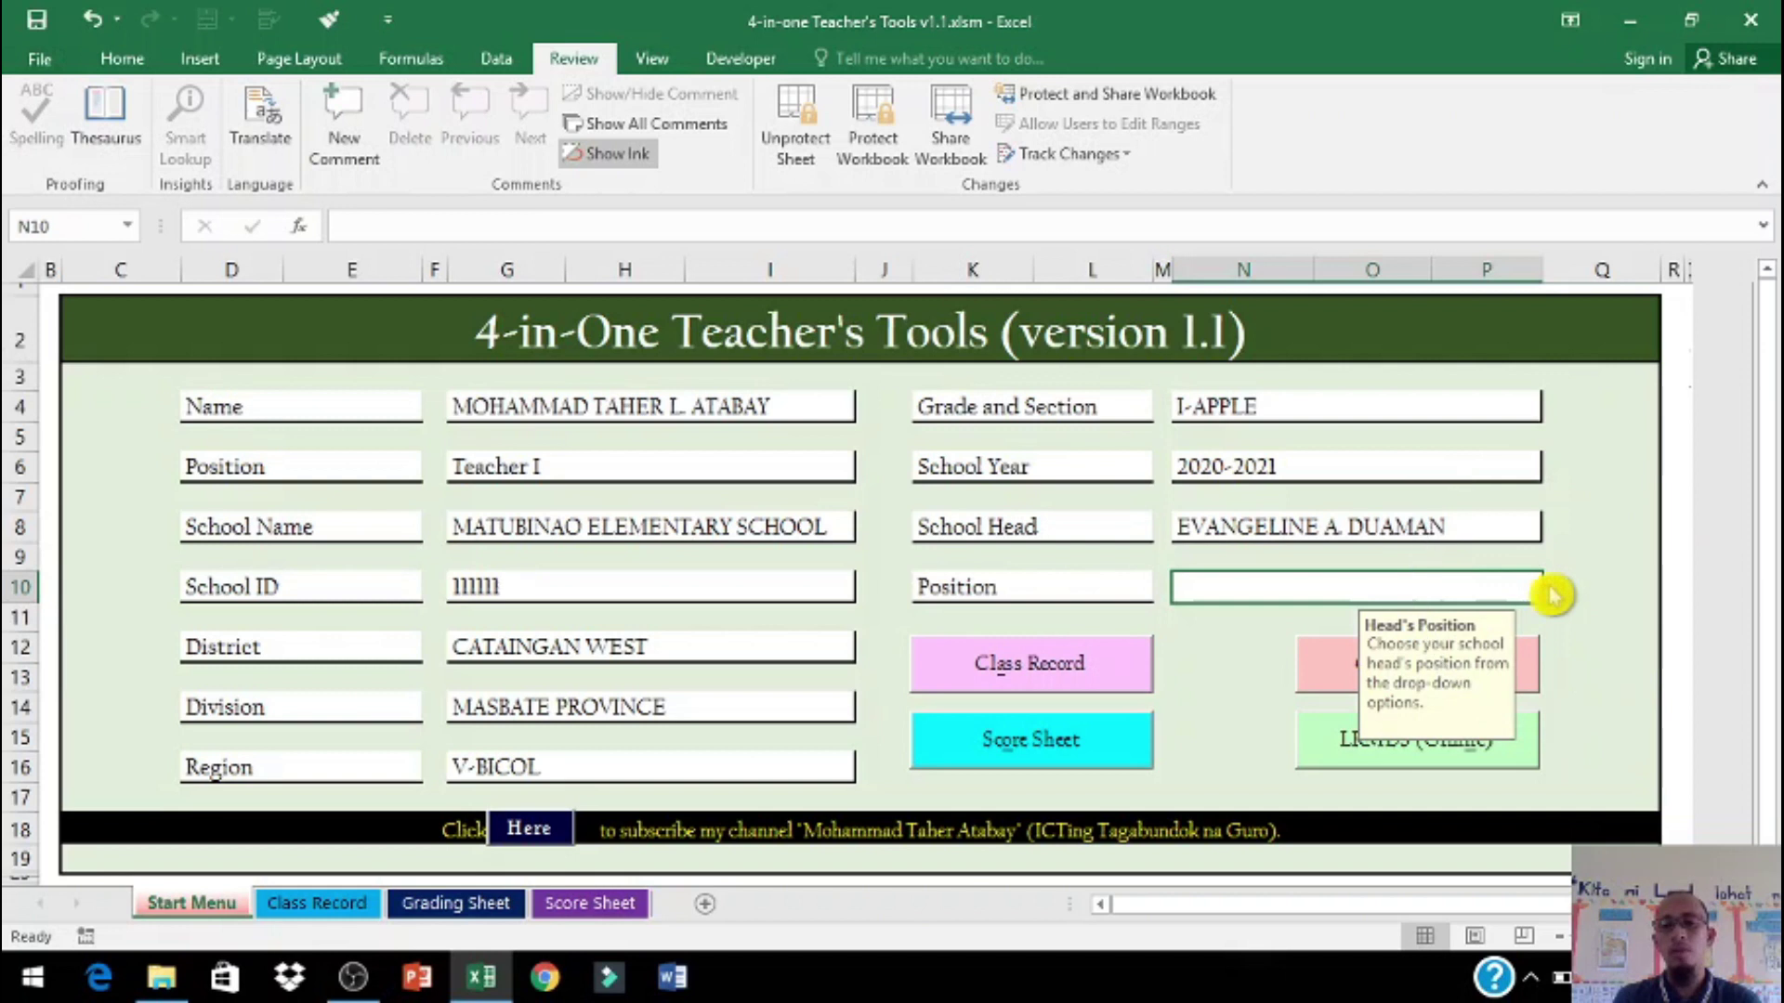
click(1554, 591)
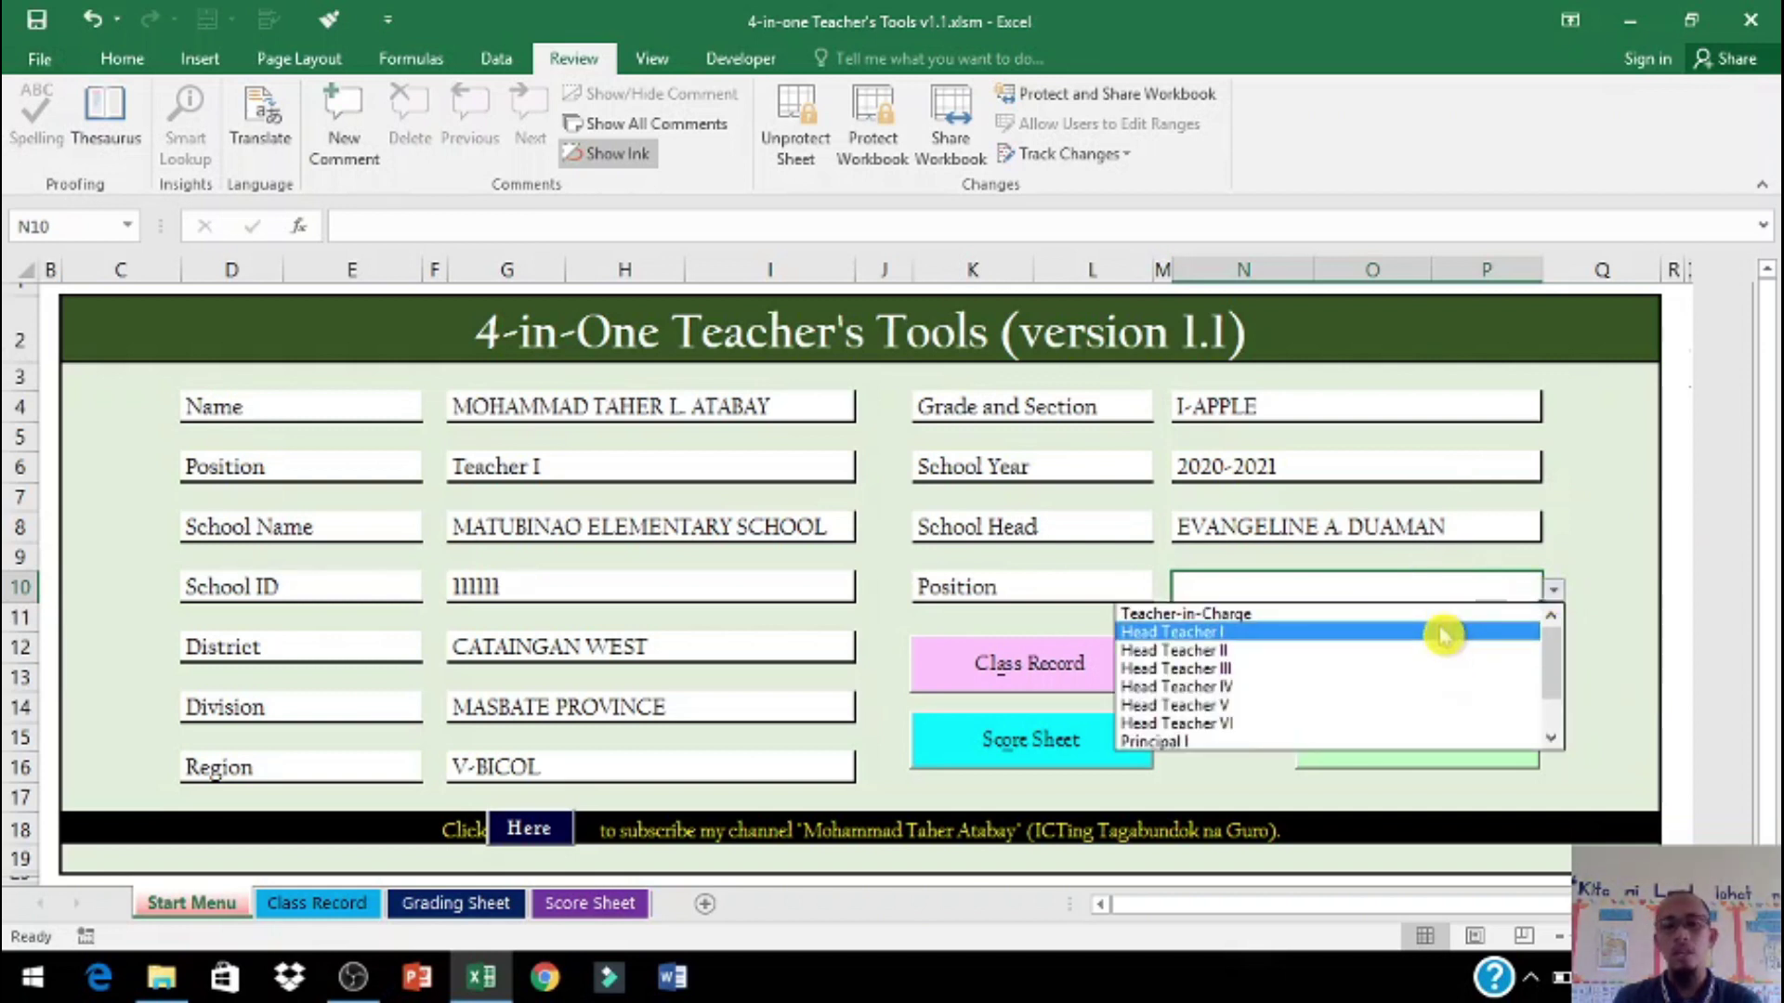
click(1447, 669)
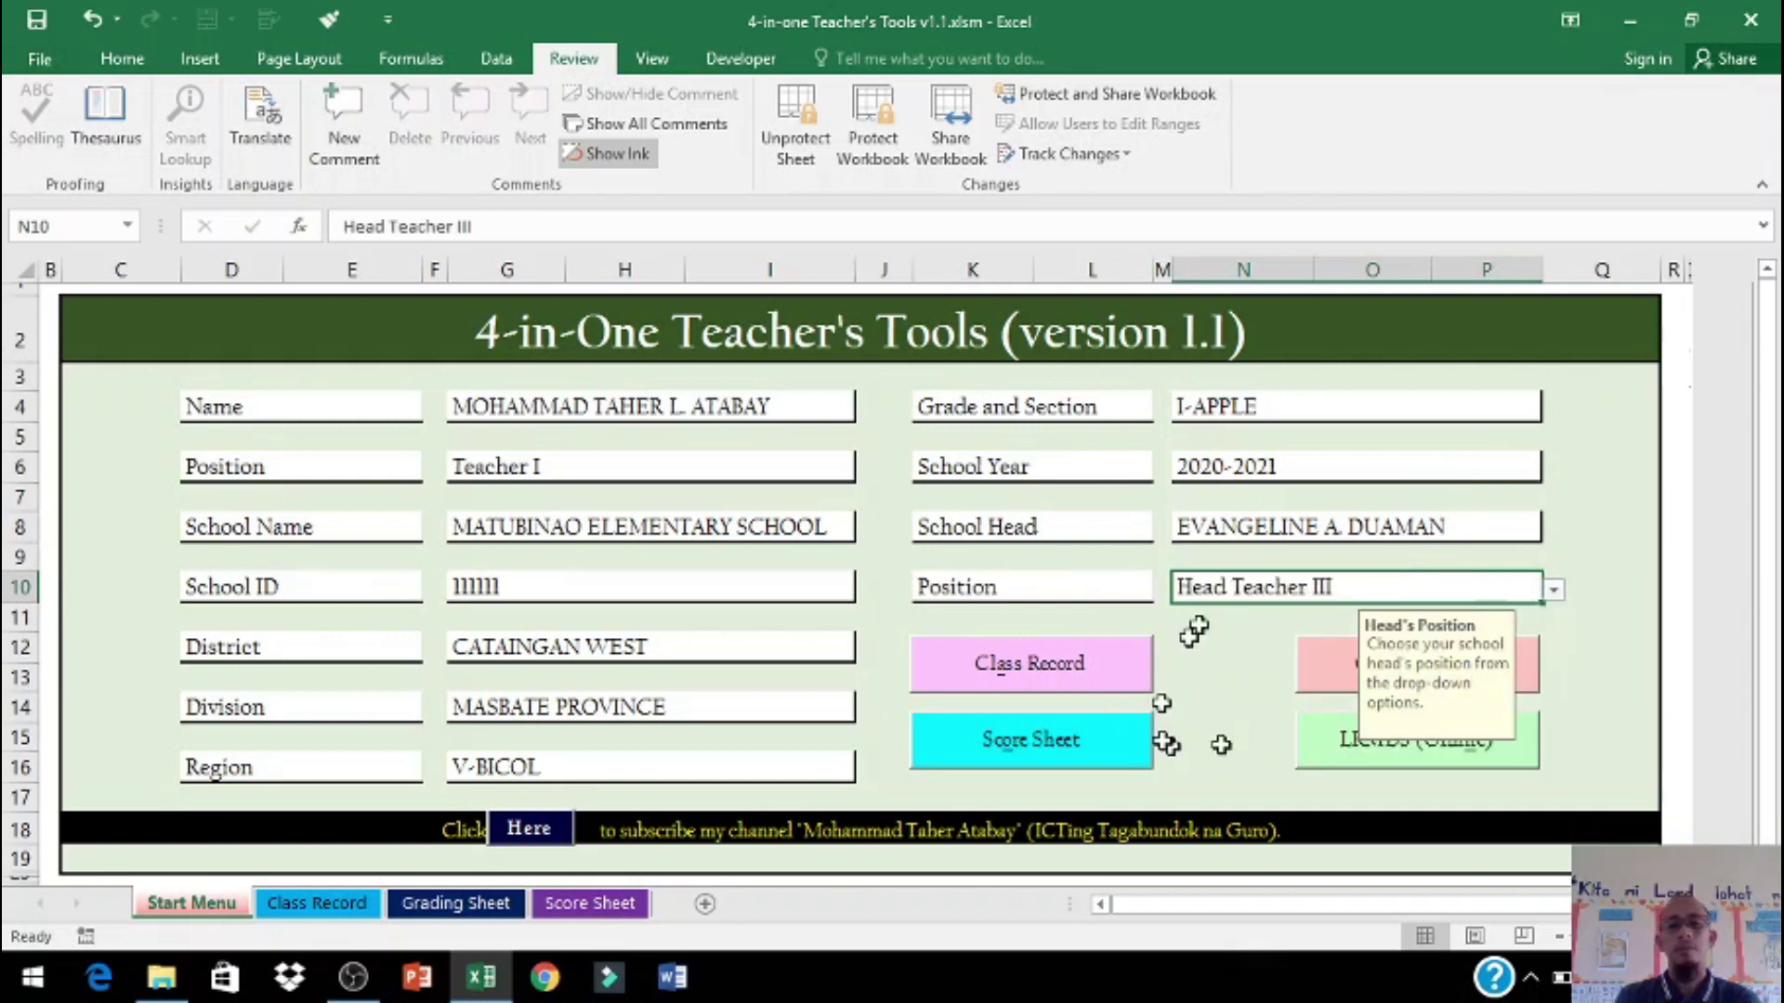
click(1266, 409)
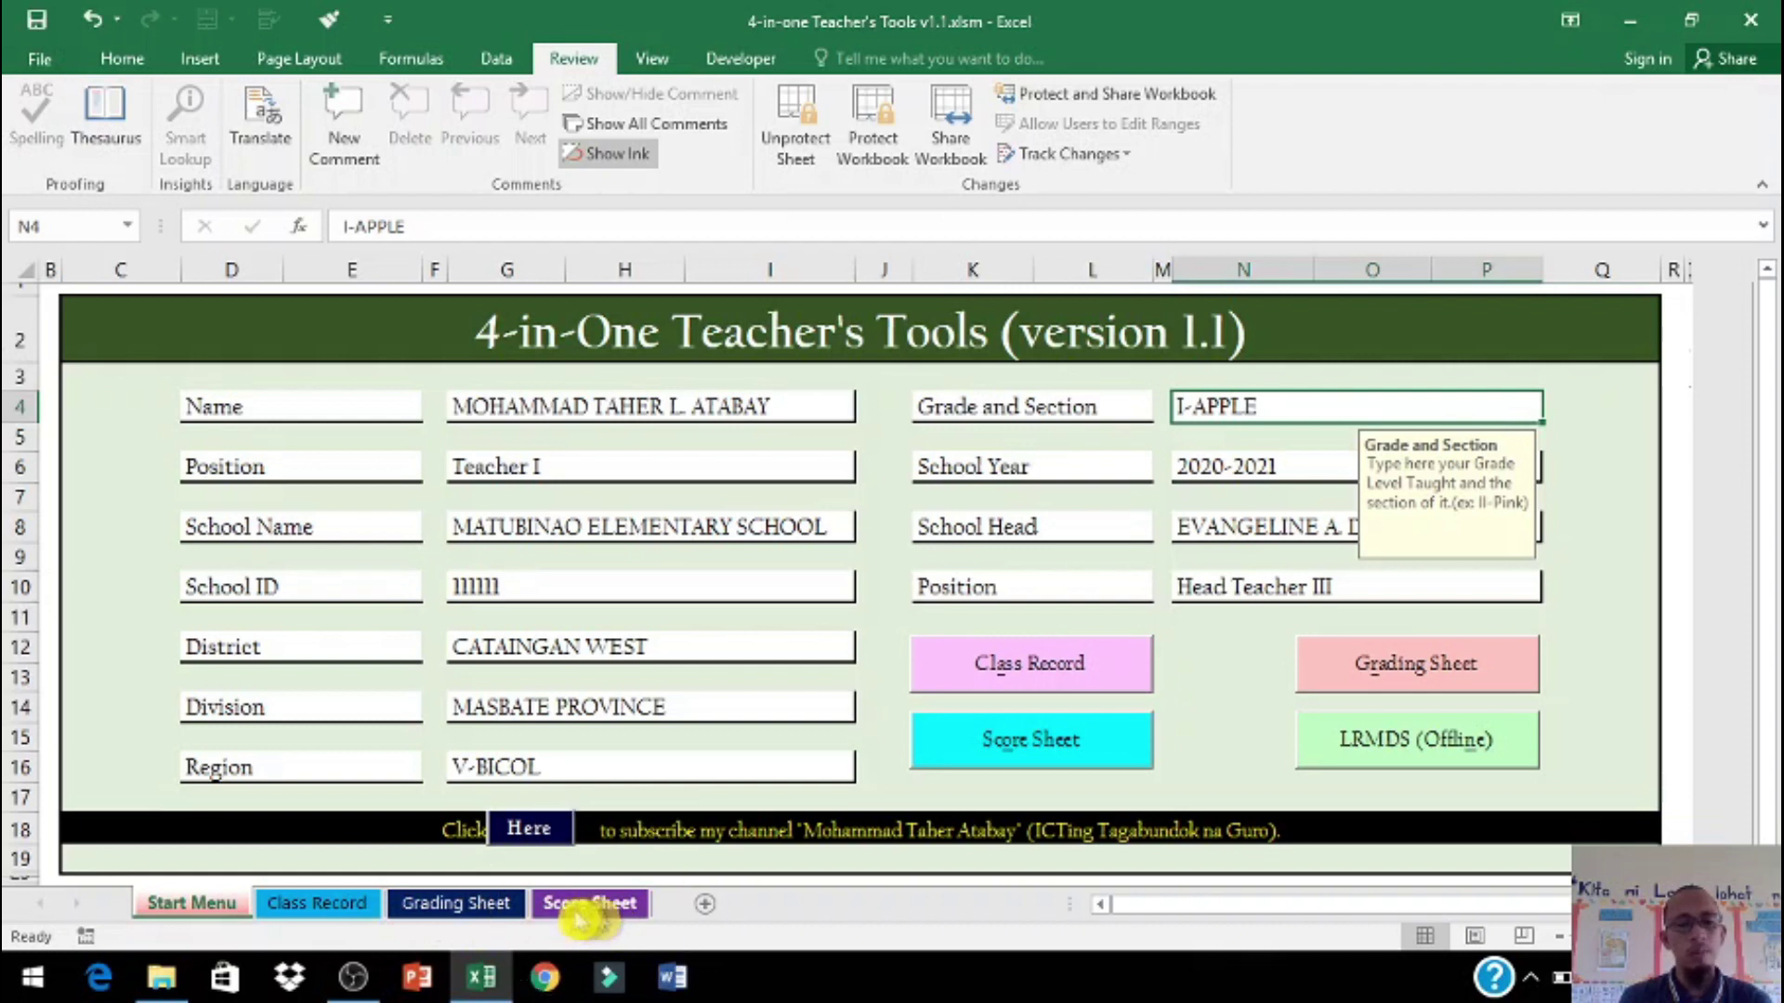
click(342, 916)
click(465, 905)
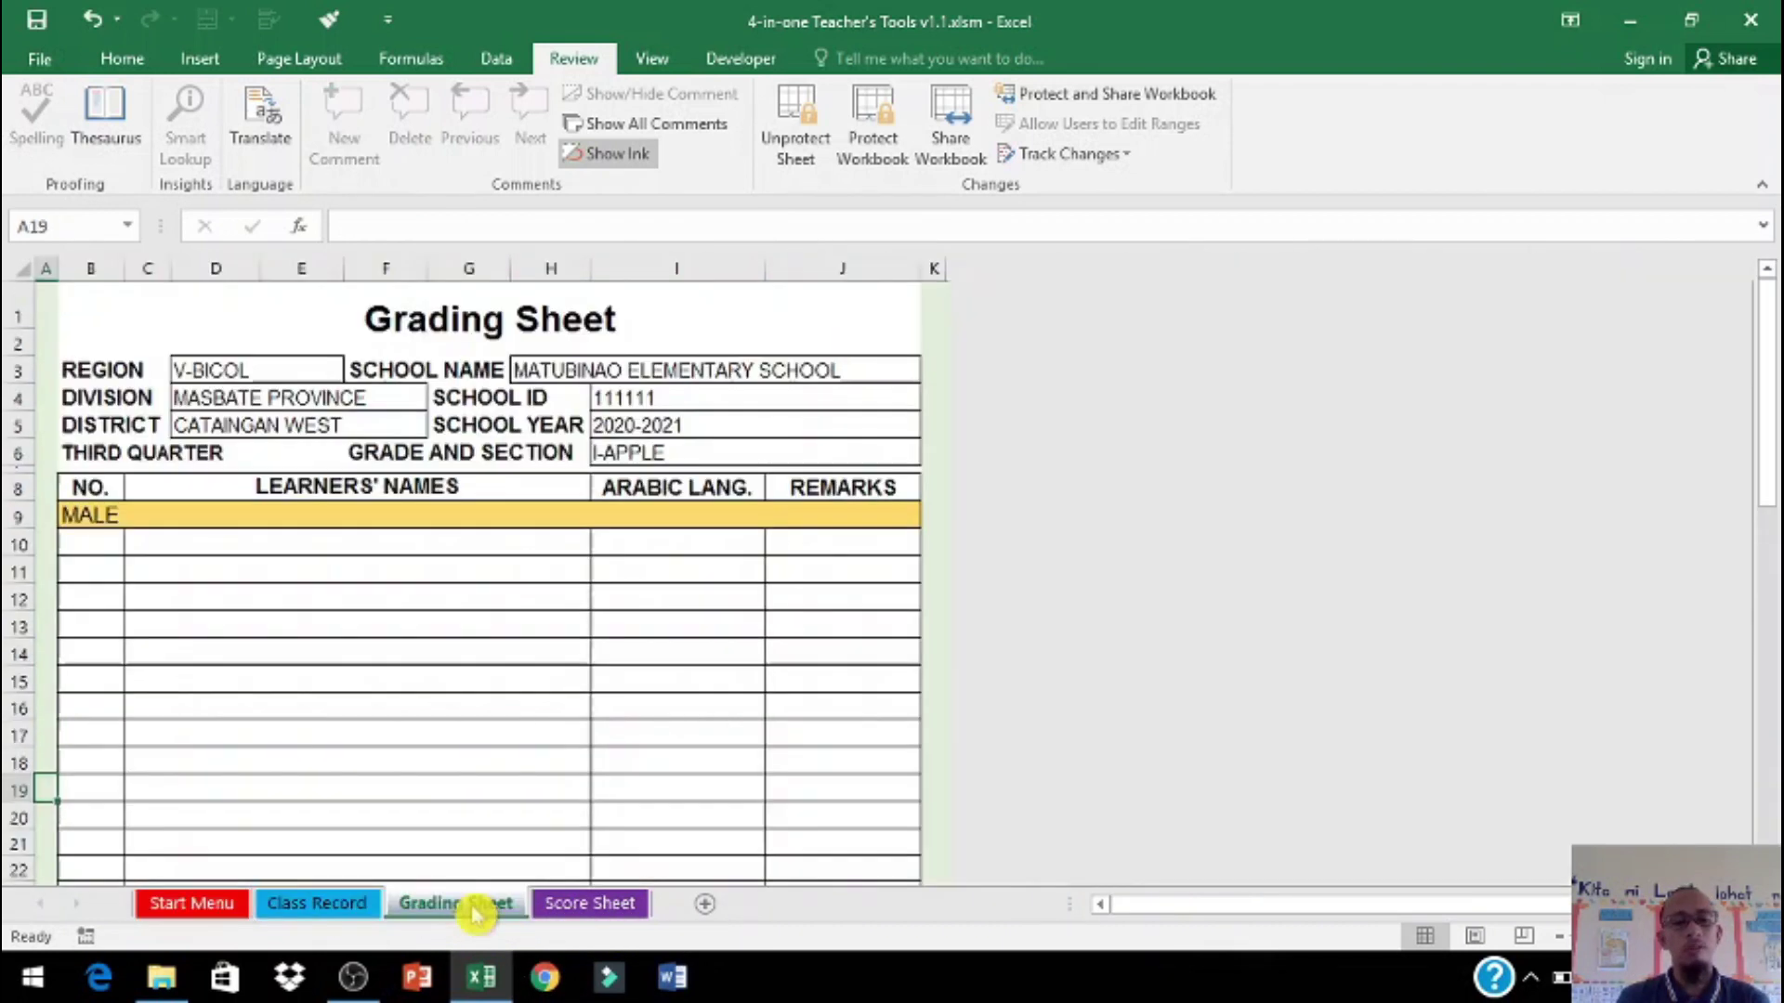
click(585, 906)
click(206, 906)
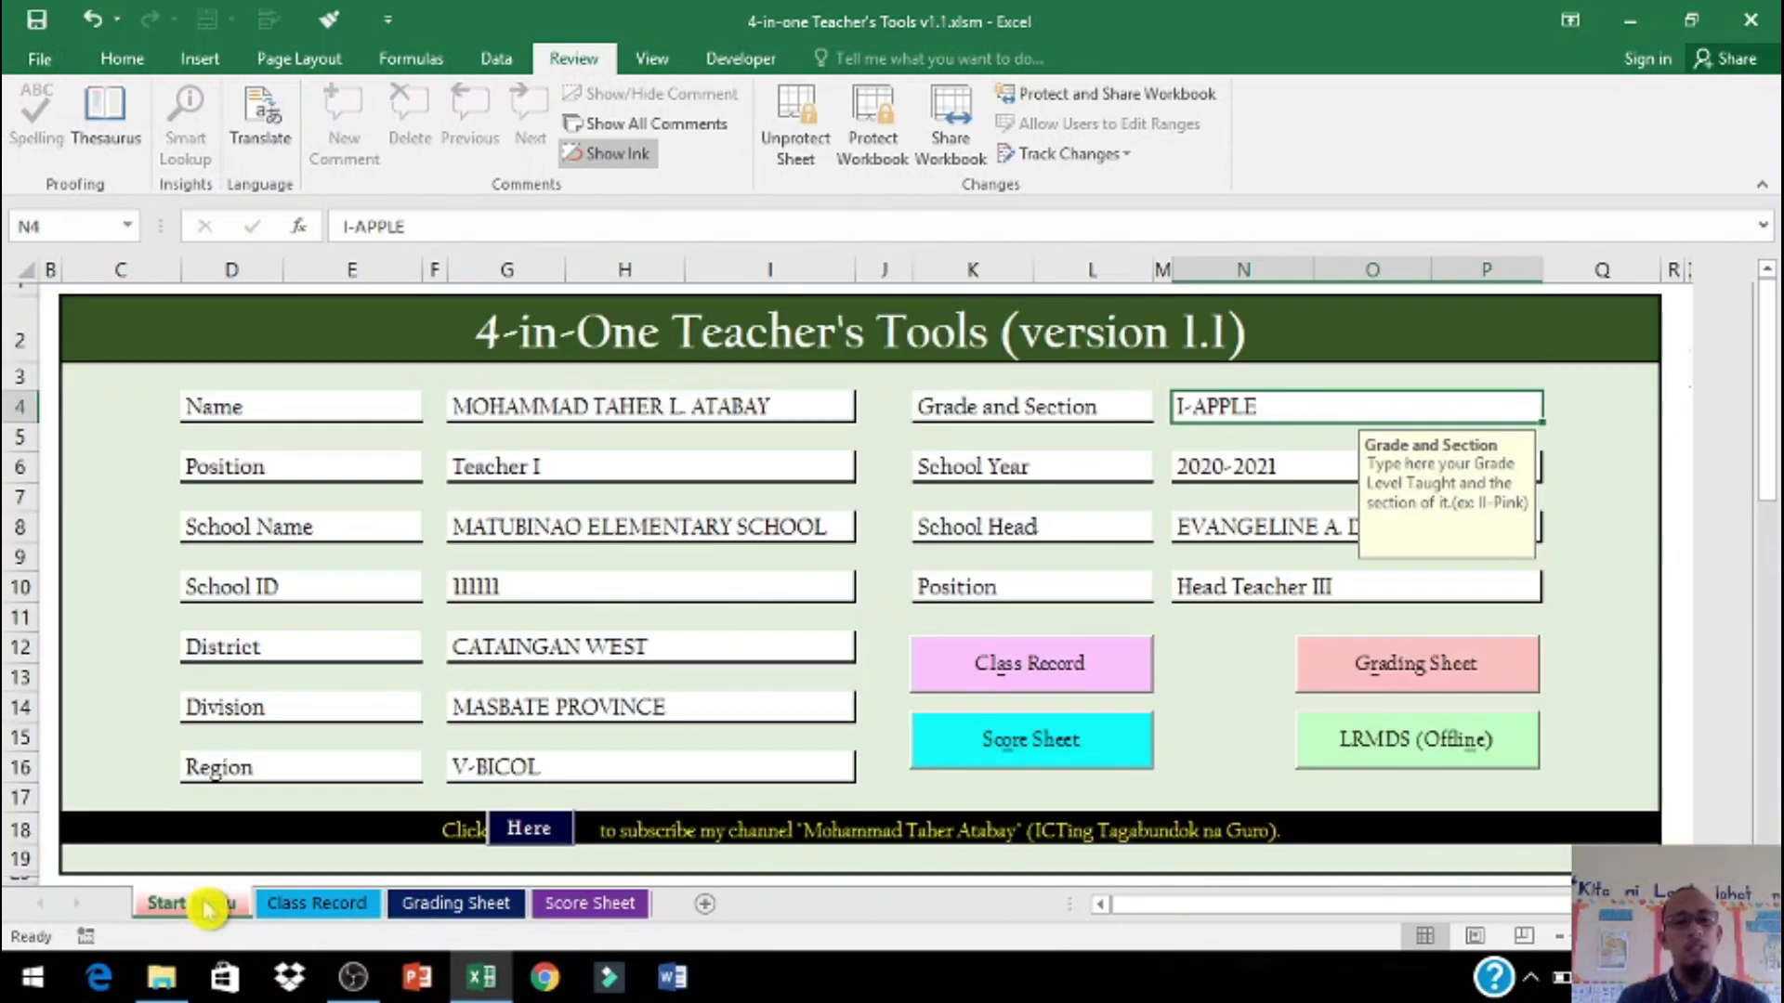
click(320, 904)
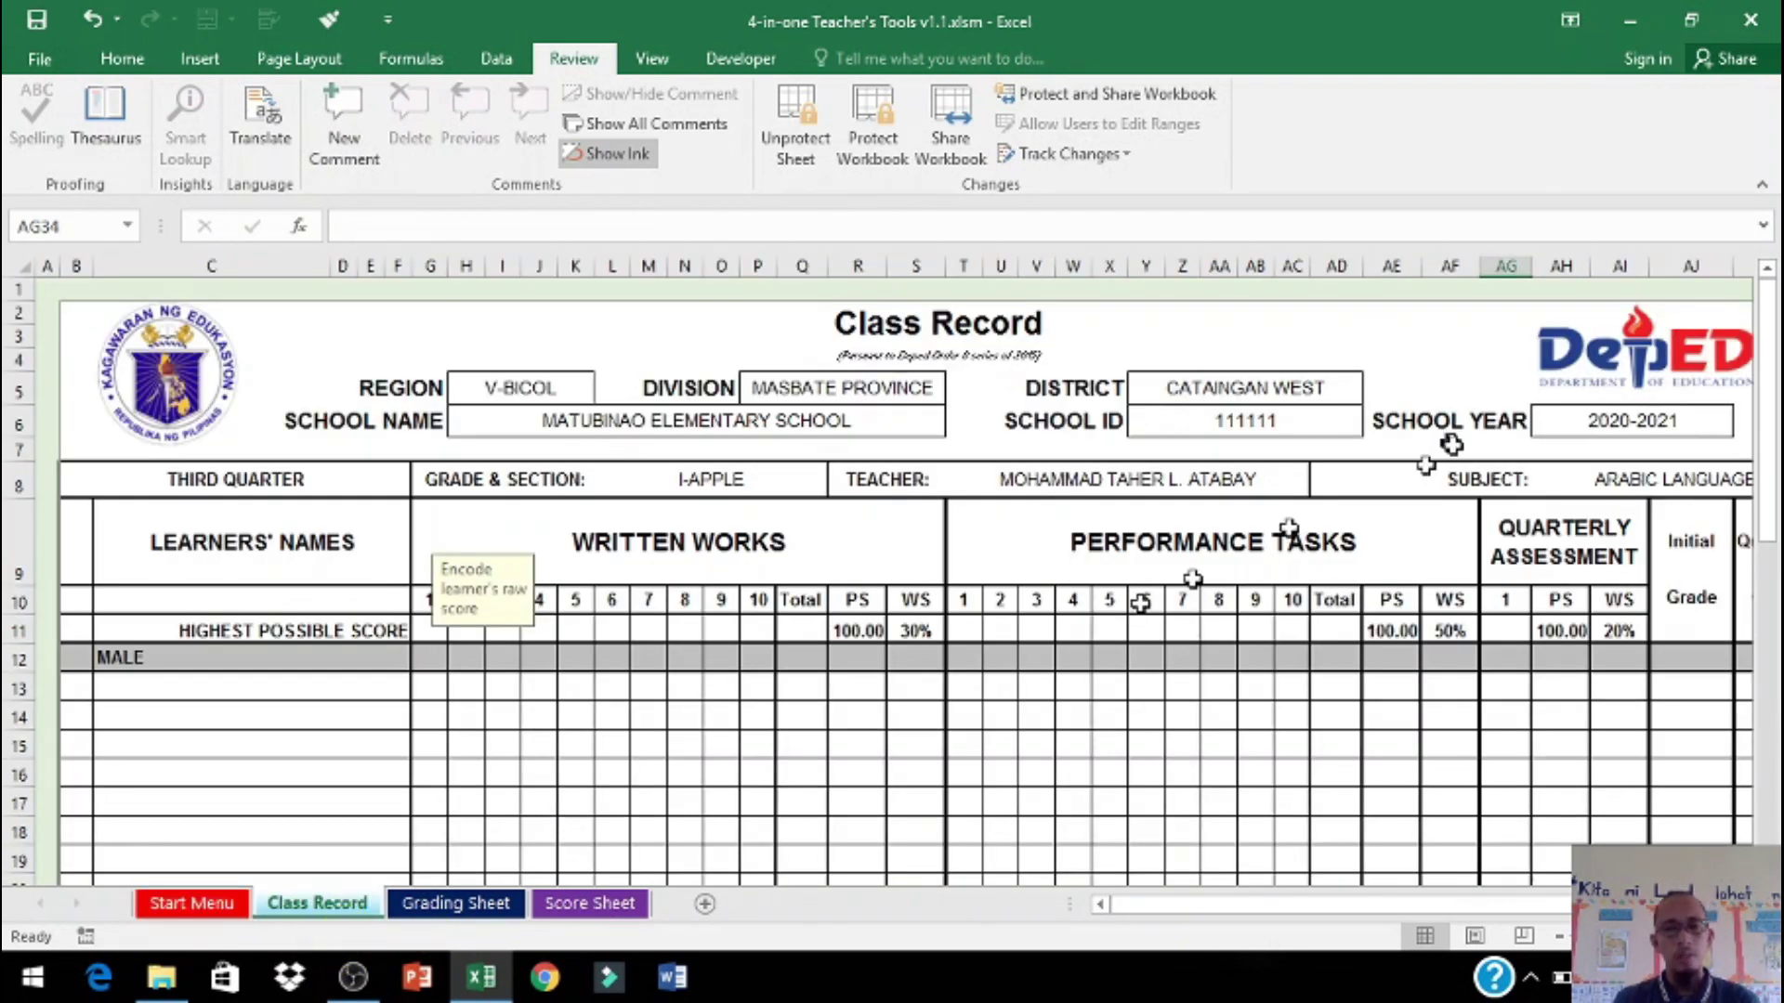
click(460, 906)
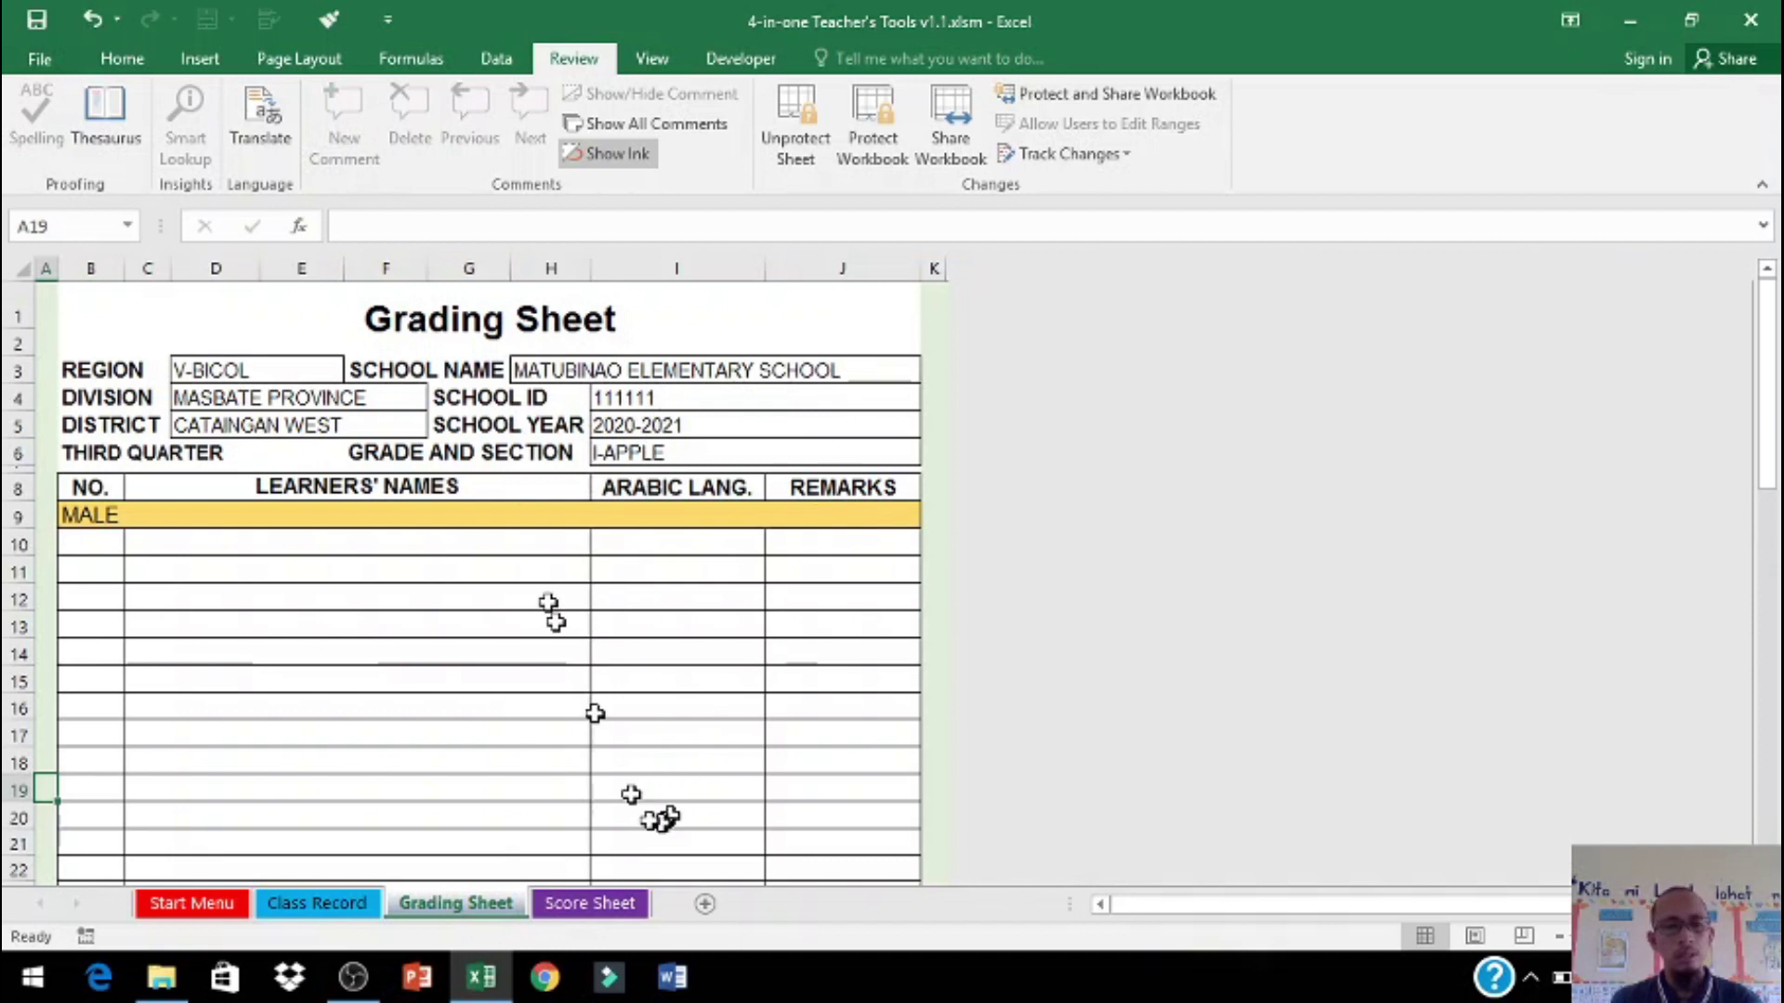
click(589, 905)
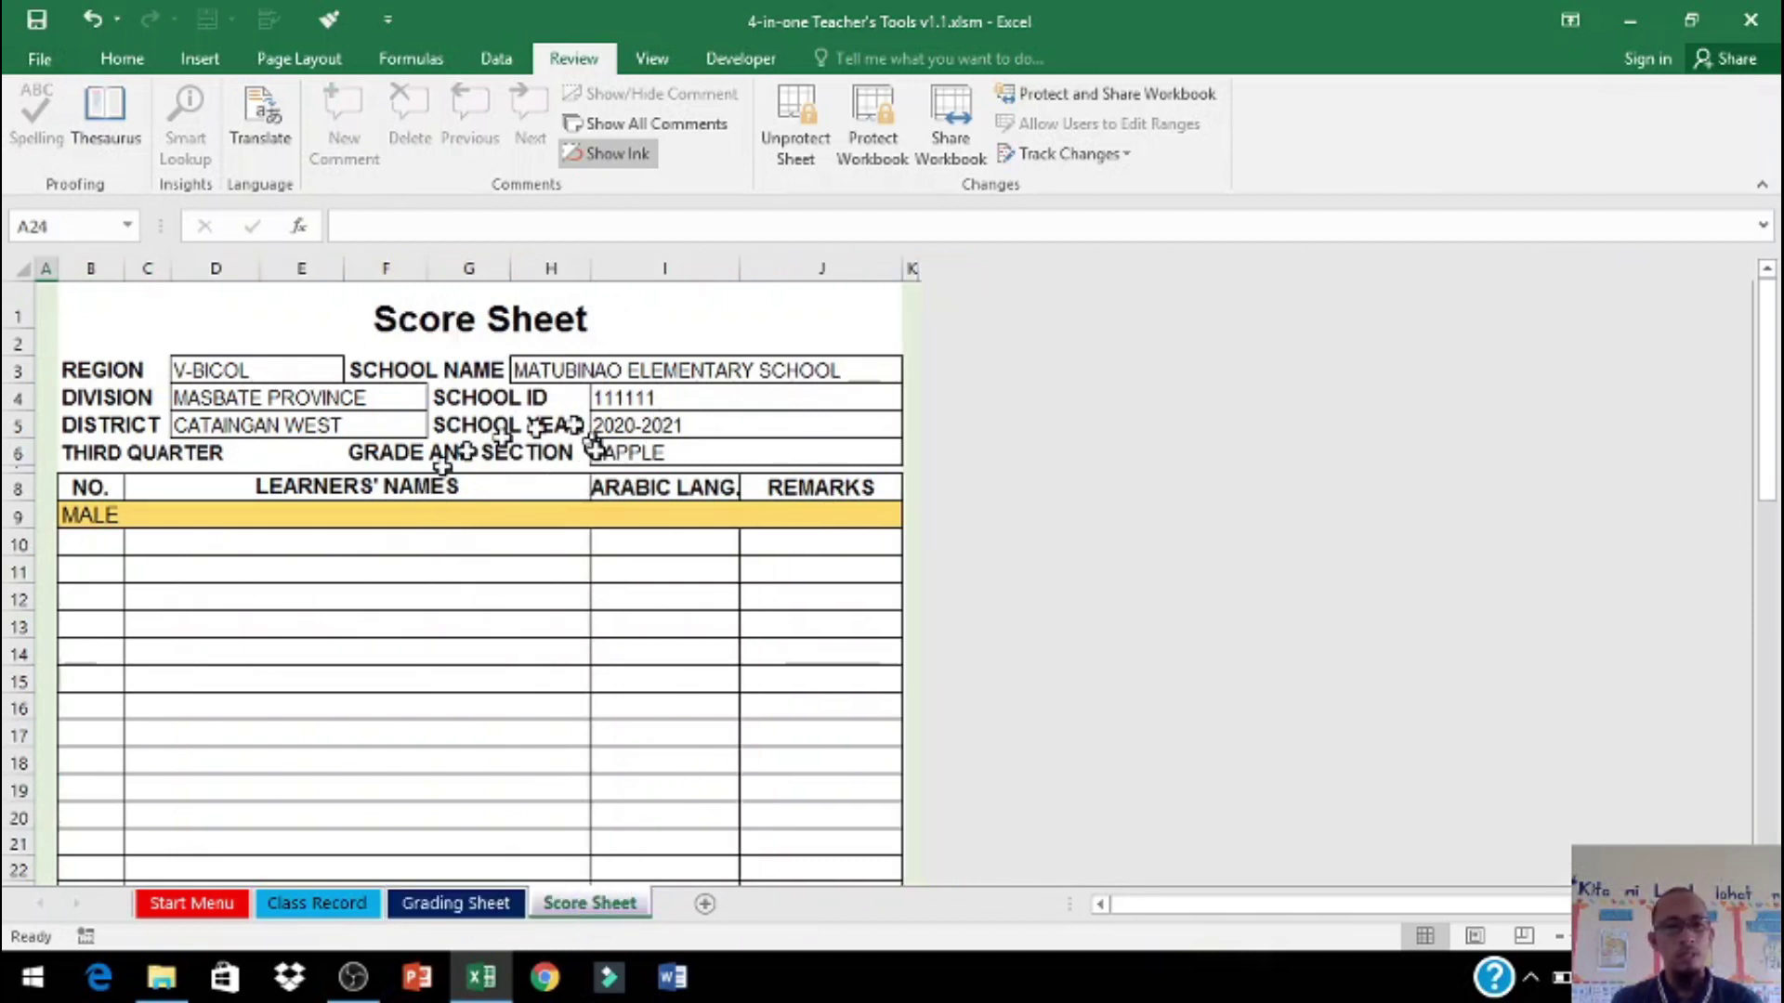
scroll(641, 666, down, 18)
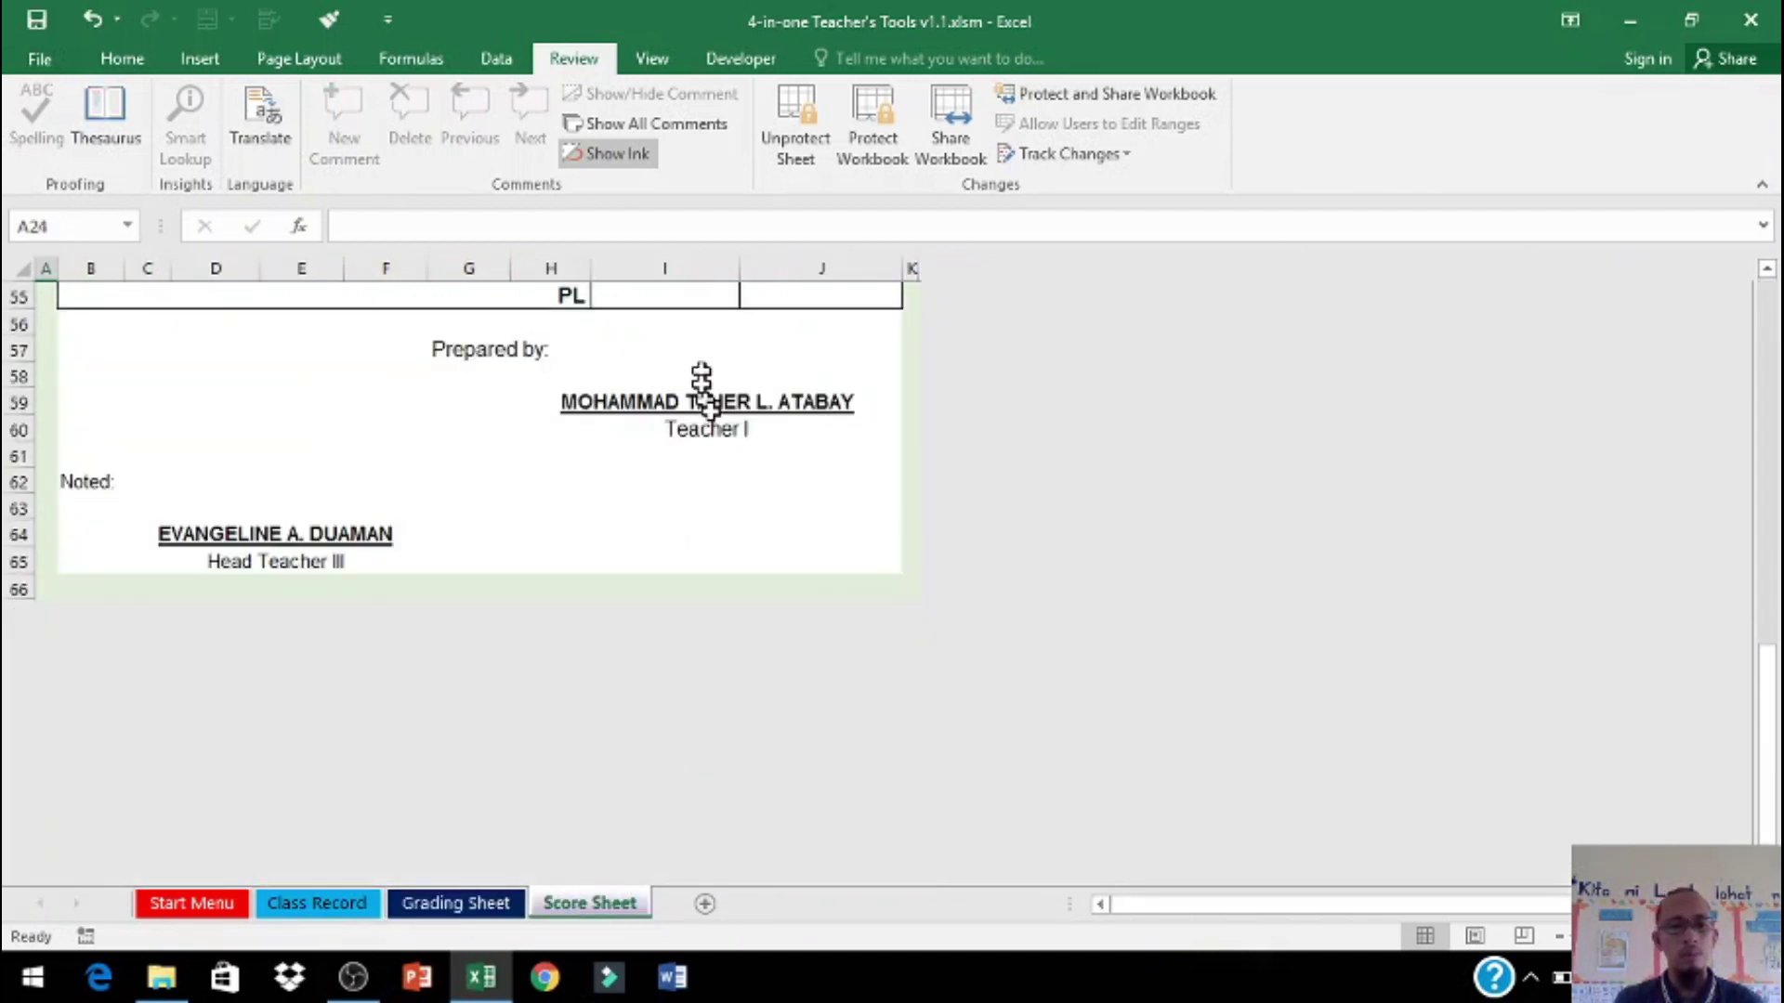
scroll(720, 458, up, 4)
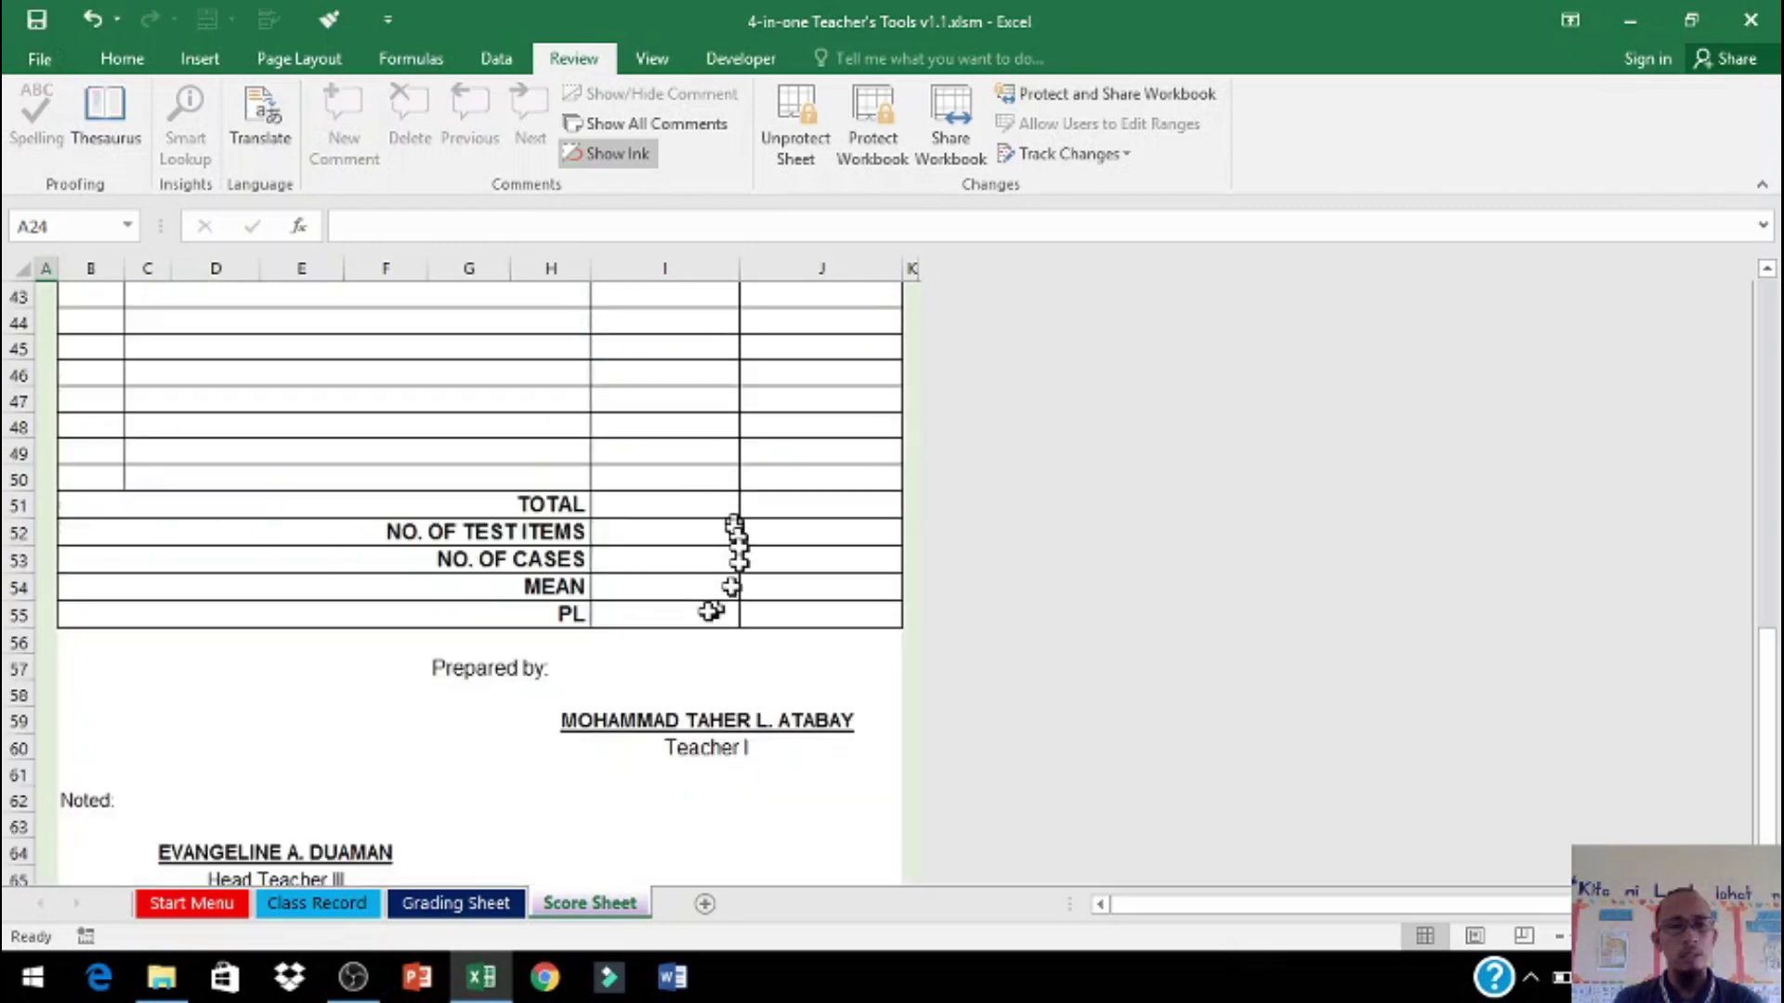
scroll(683, 586, up, 7)
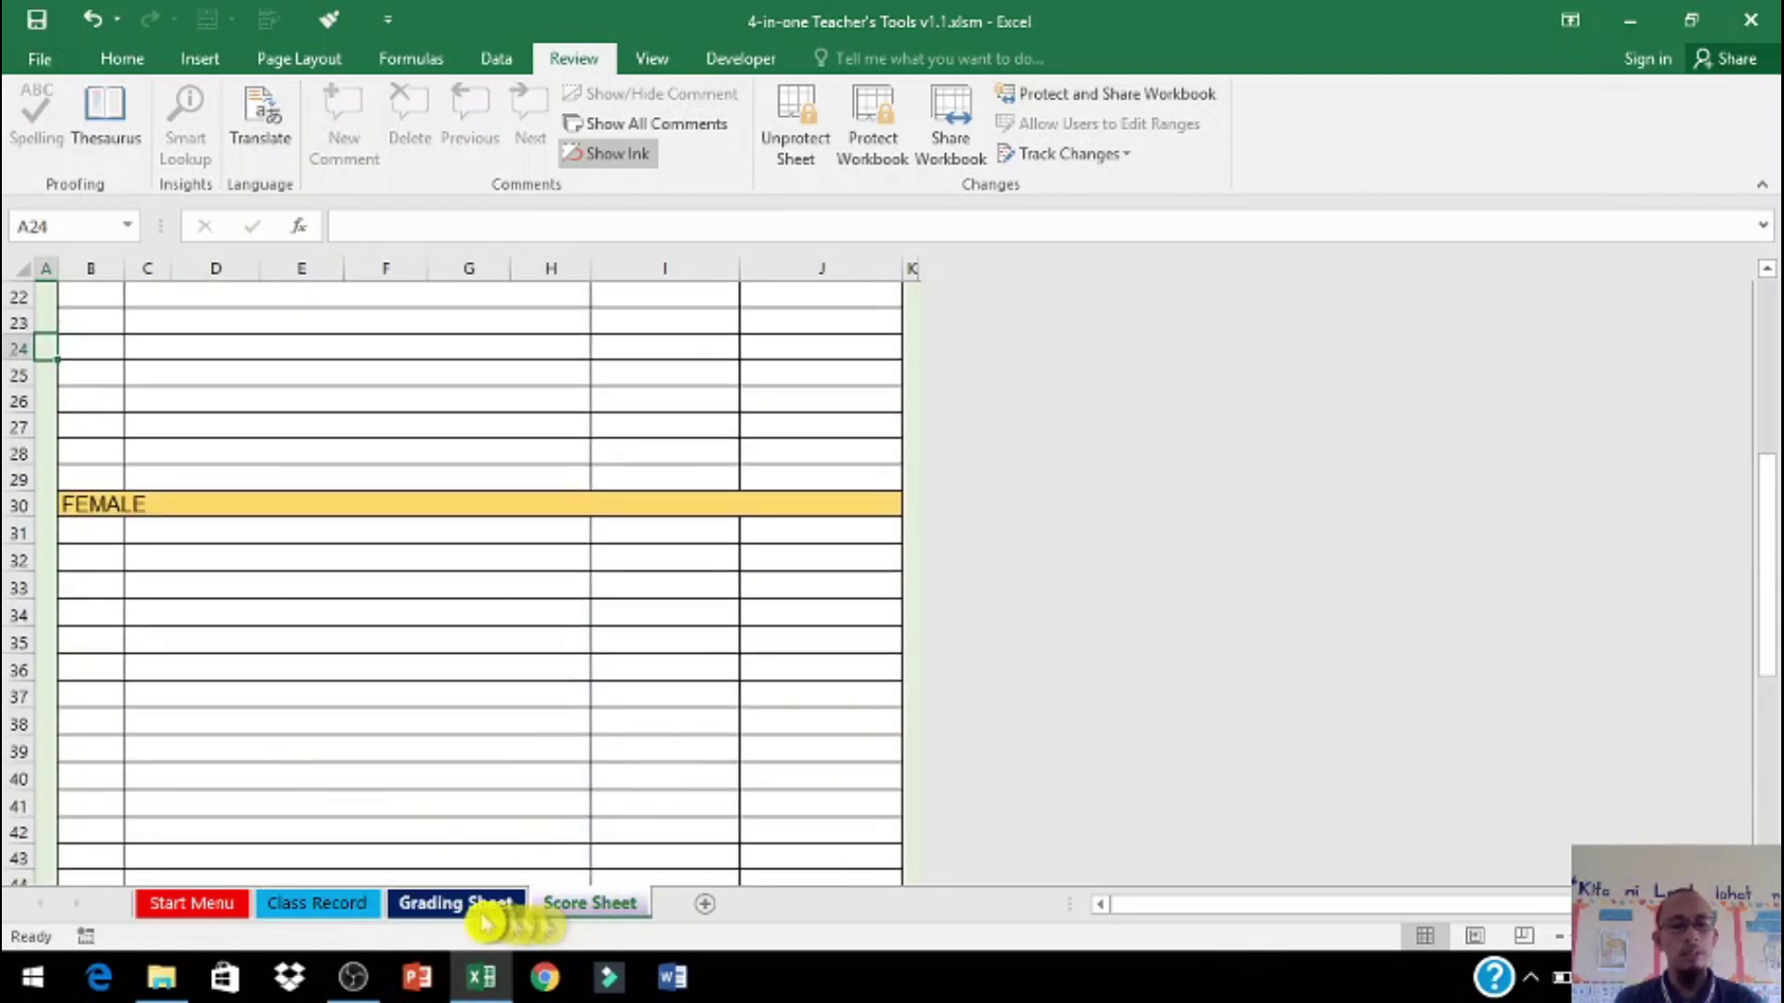
click(456, 903)
scroll(609, 753, down, 13)
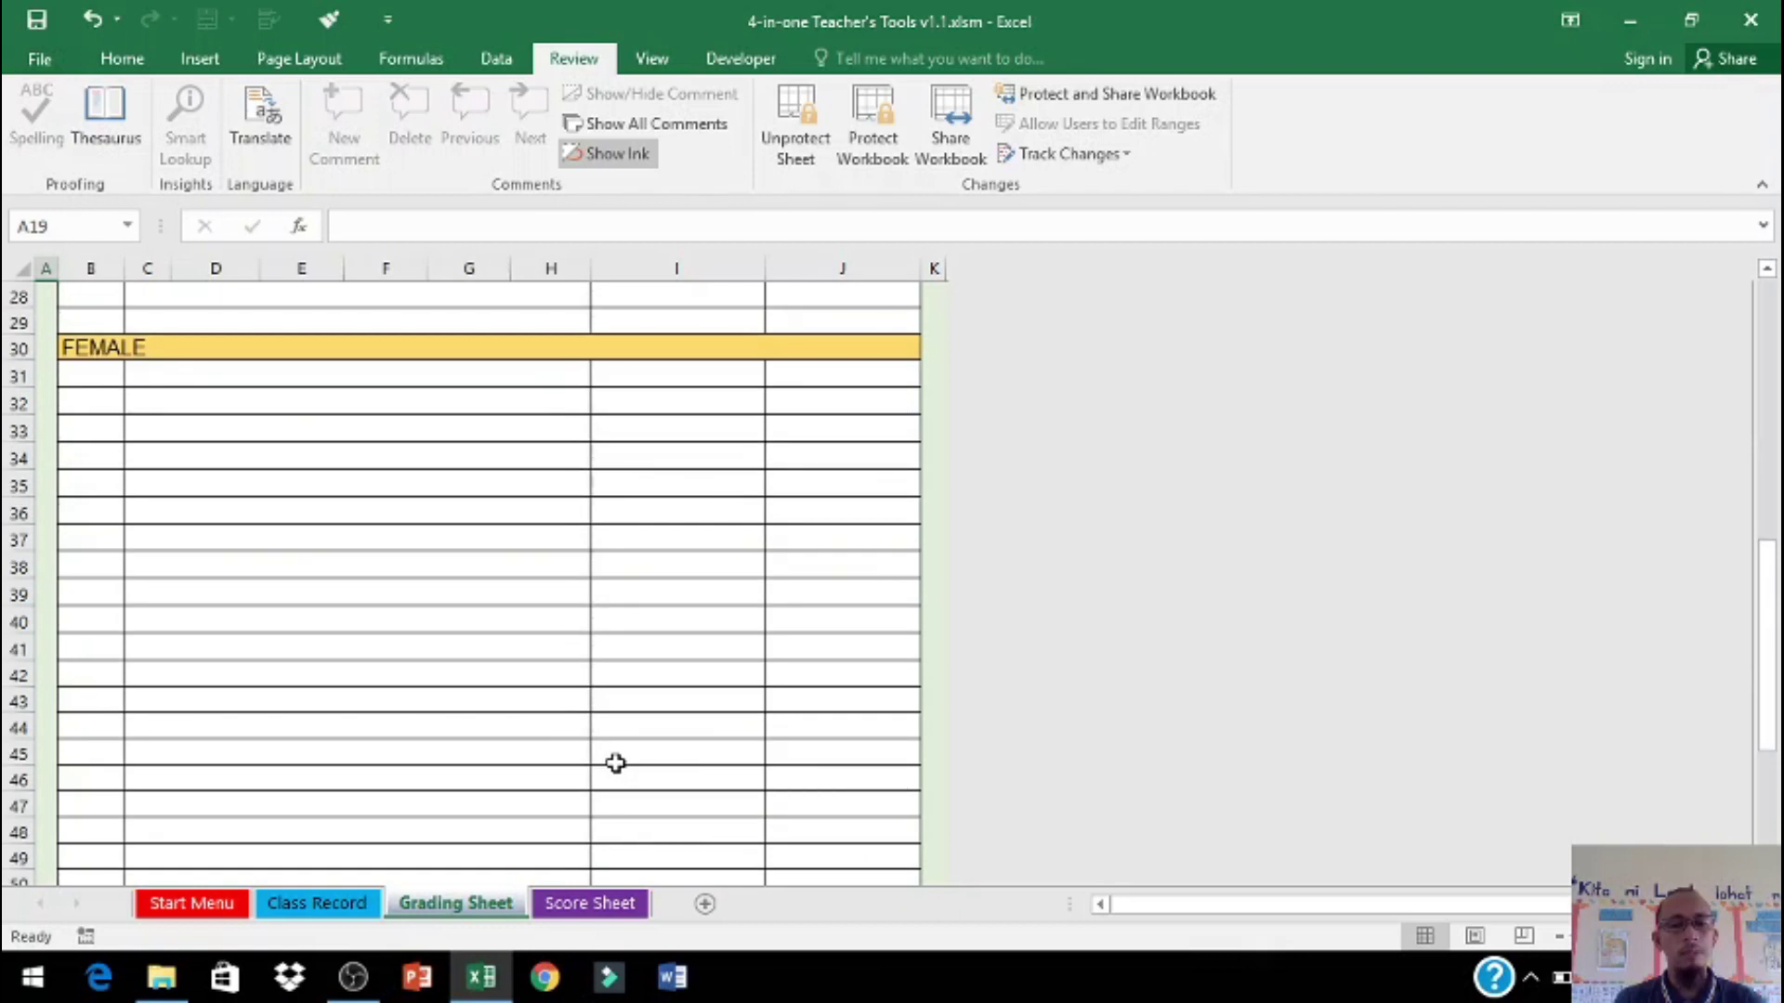
click(344, 903)
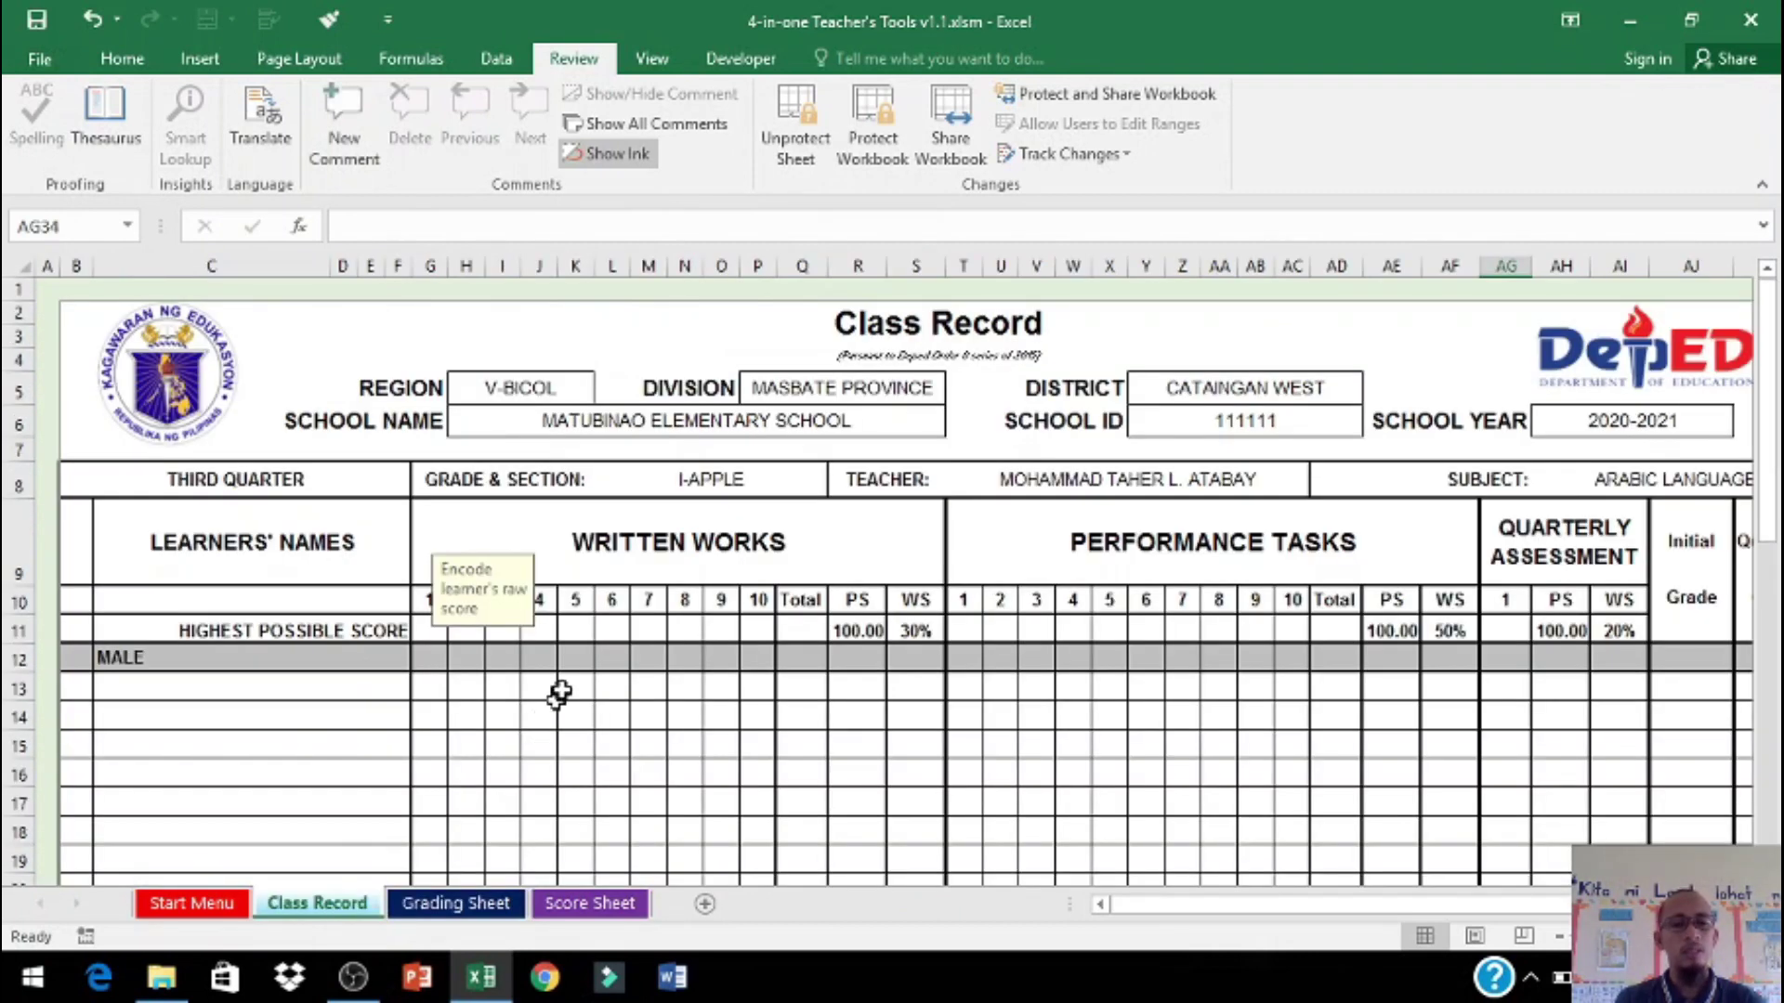
click(200, 903)
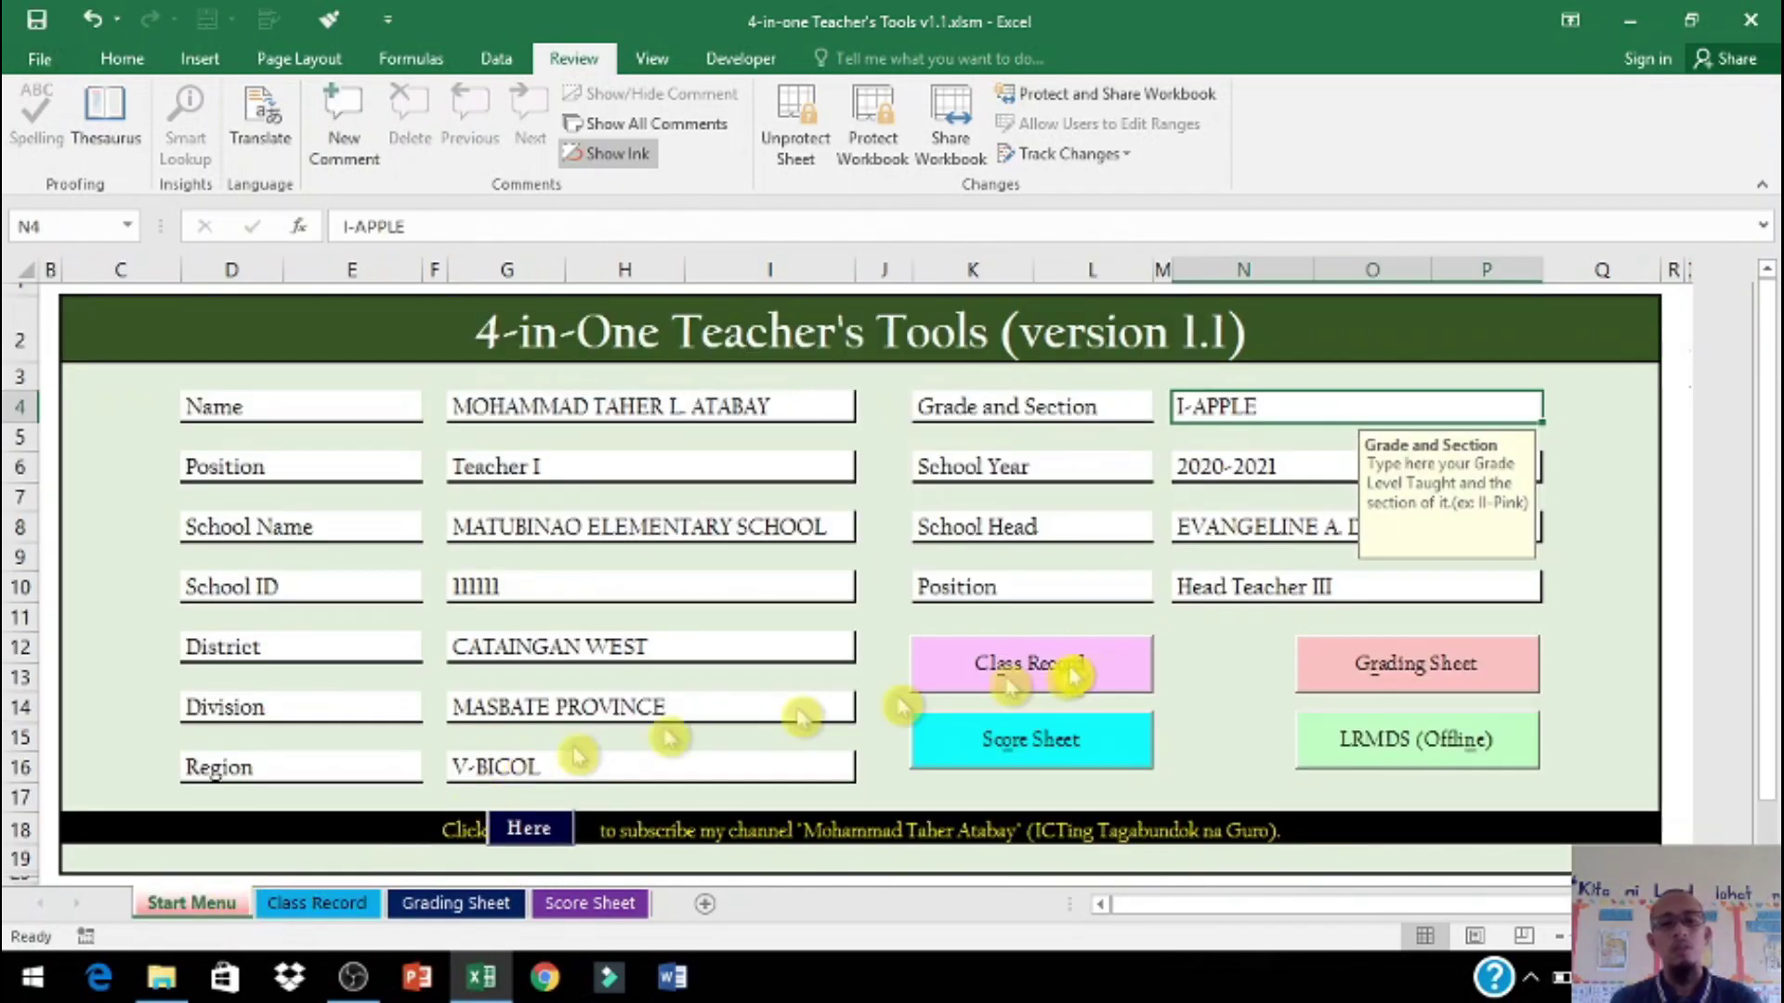
Step: Open the Class Record sheet and view the guidance note for raw score cells
click(1093, 671)
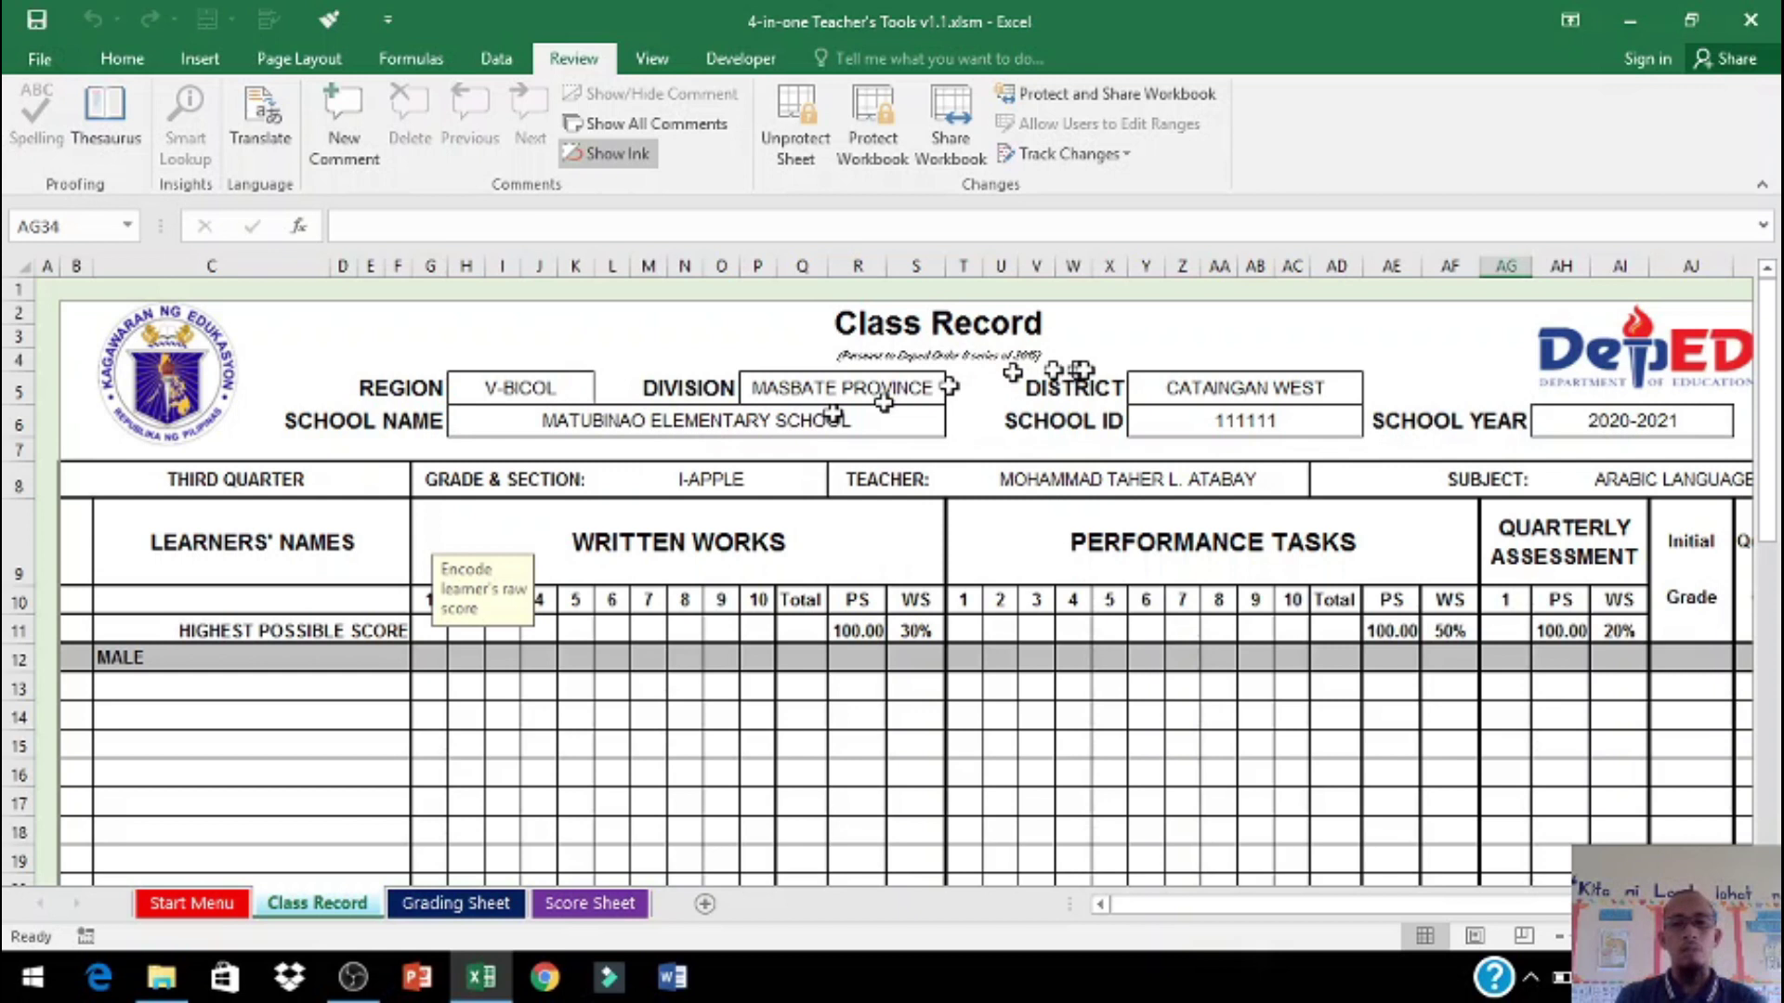
click(232, 689)
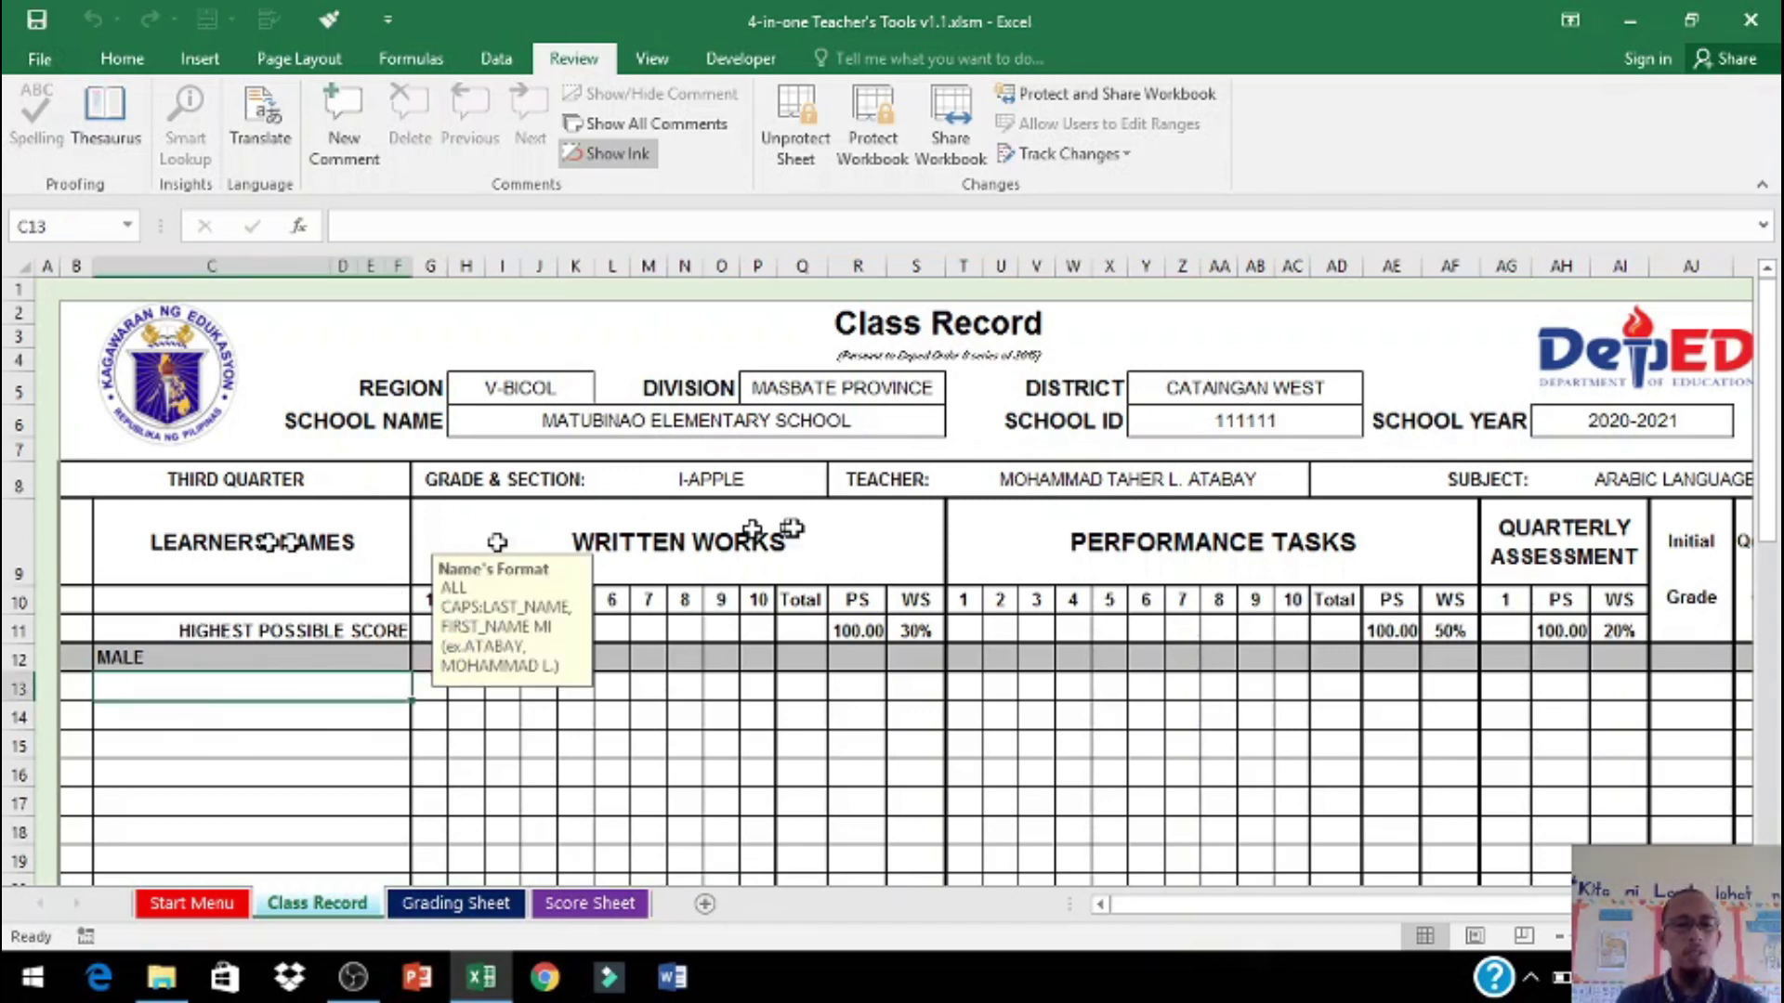
click(576, 743)
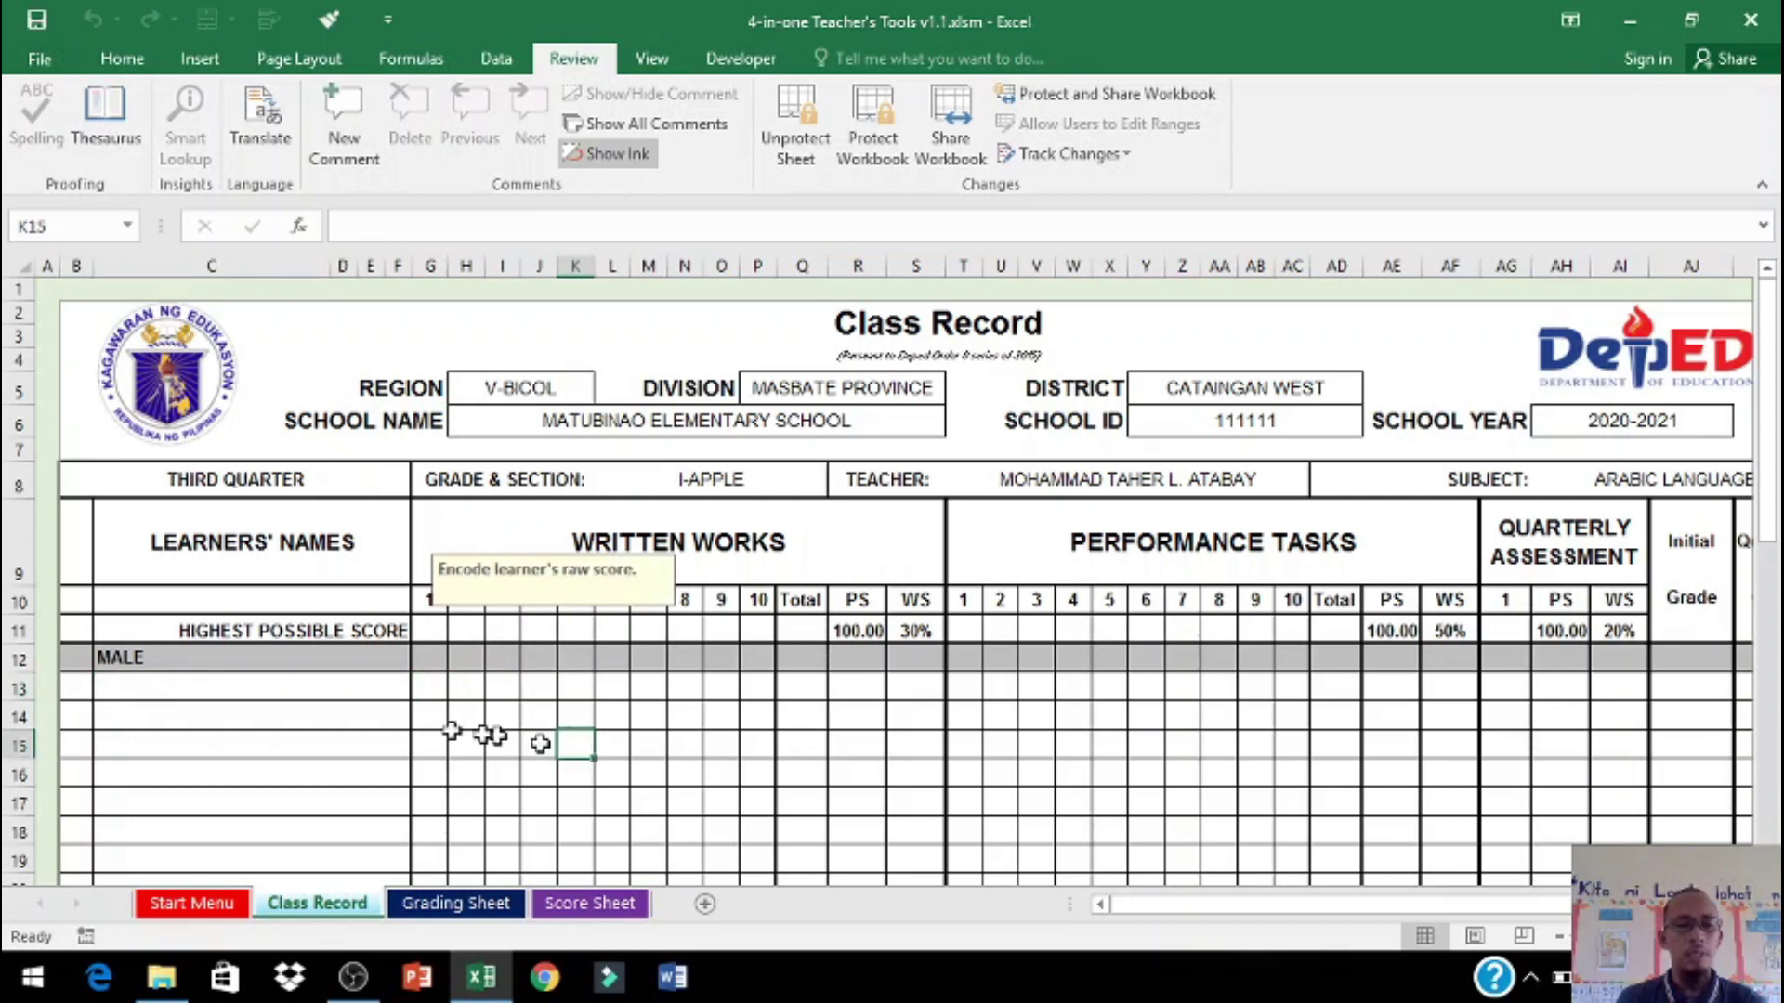
Step: Set the Class Record quarter to FOURTH QUARTER
click(303, 481)
click(426, 491)
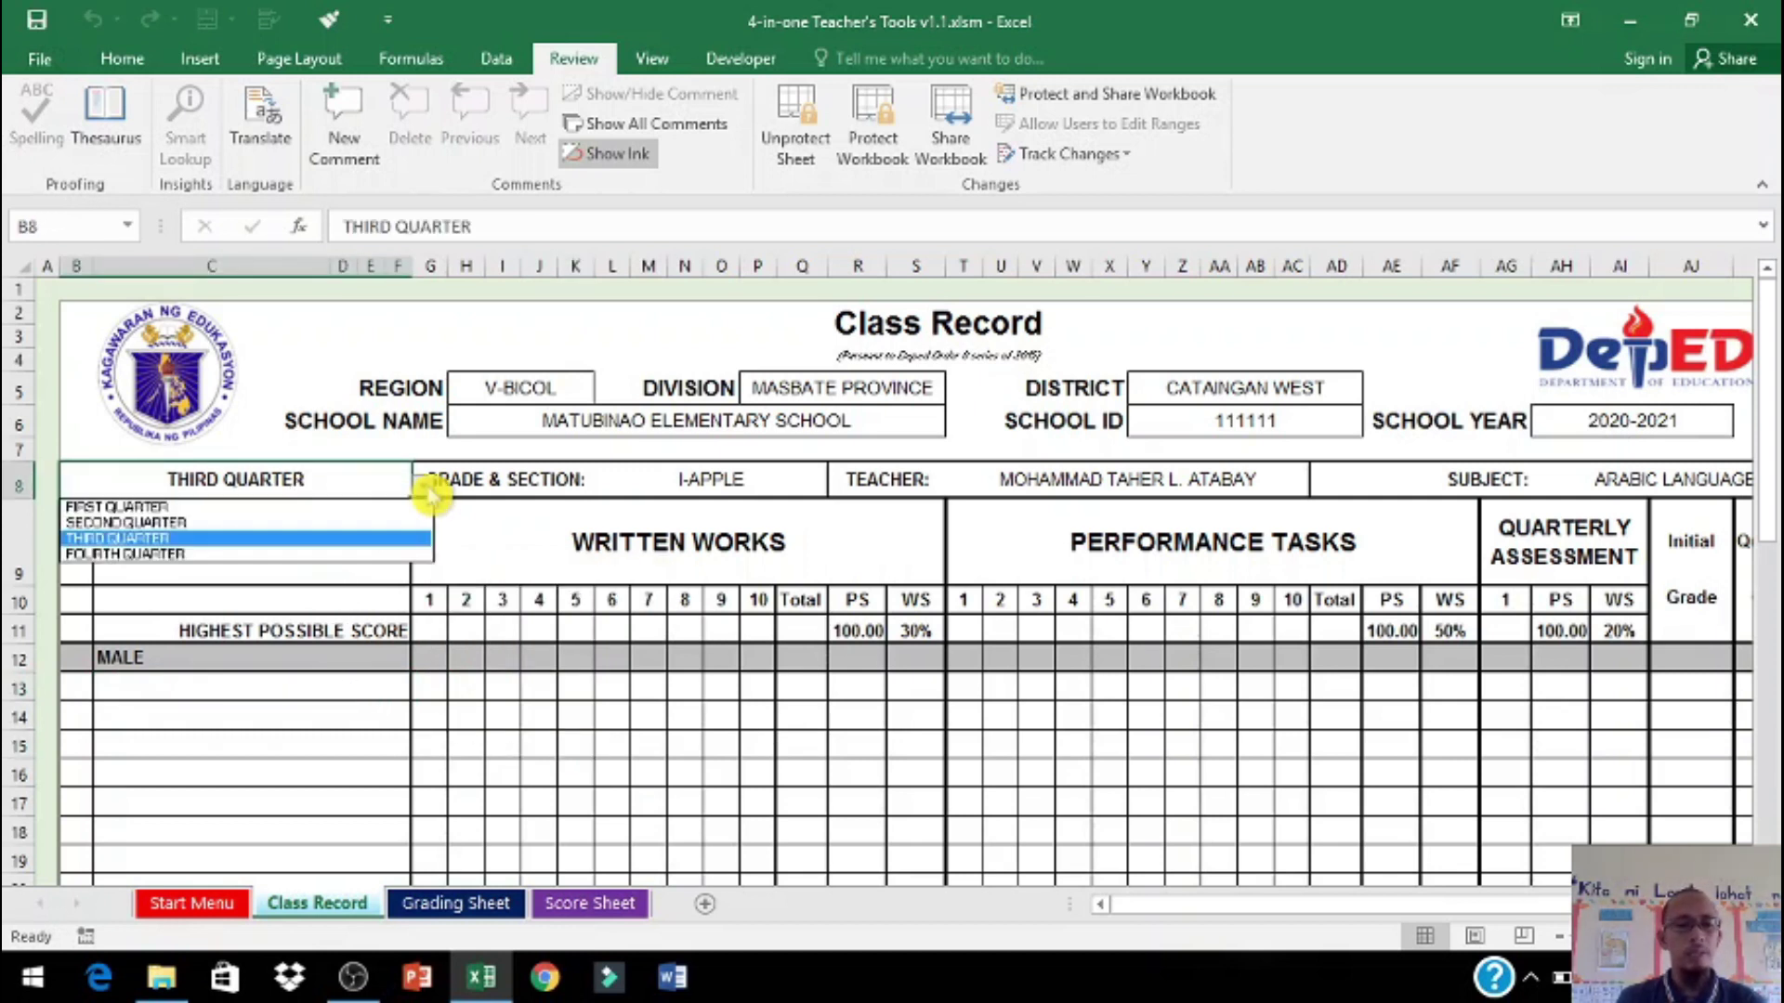
click(316, 507)
click(427, 493)
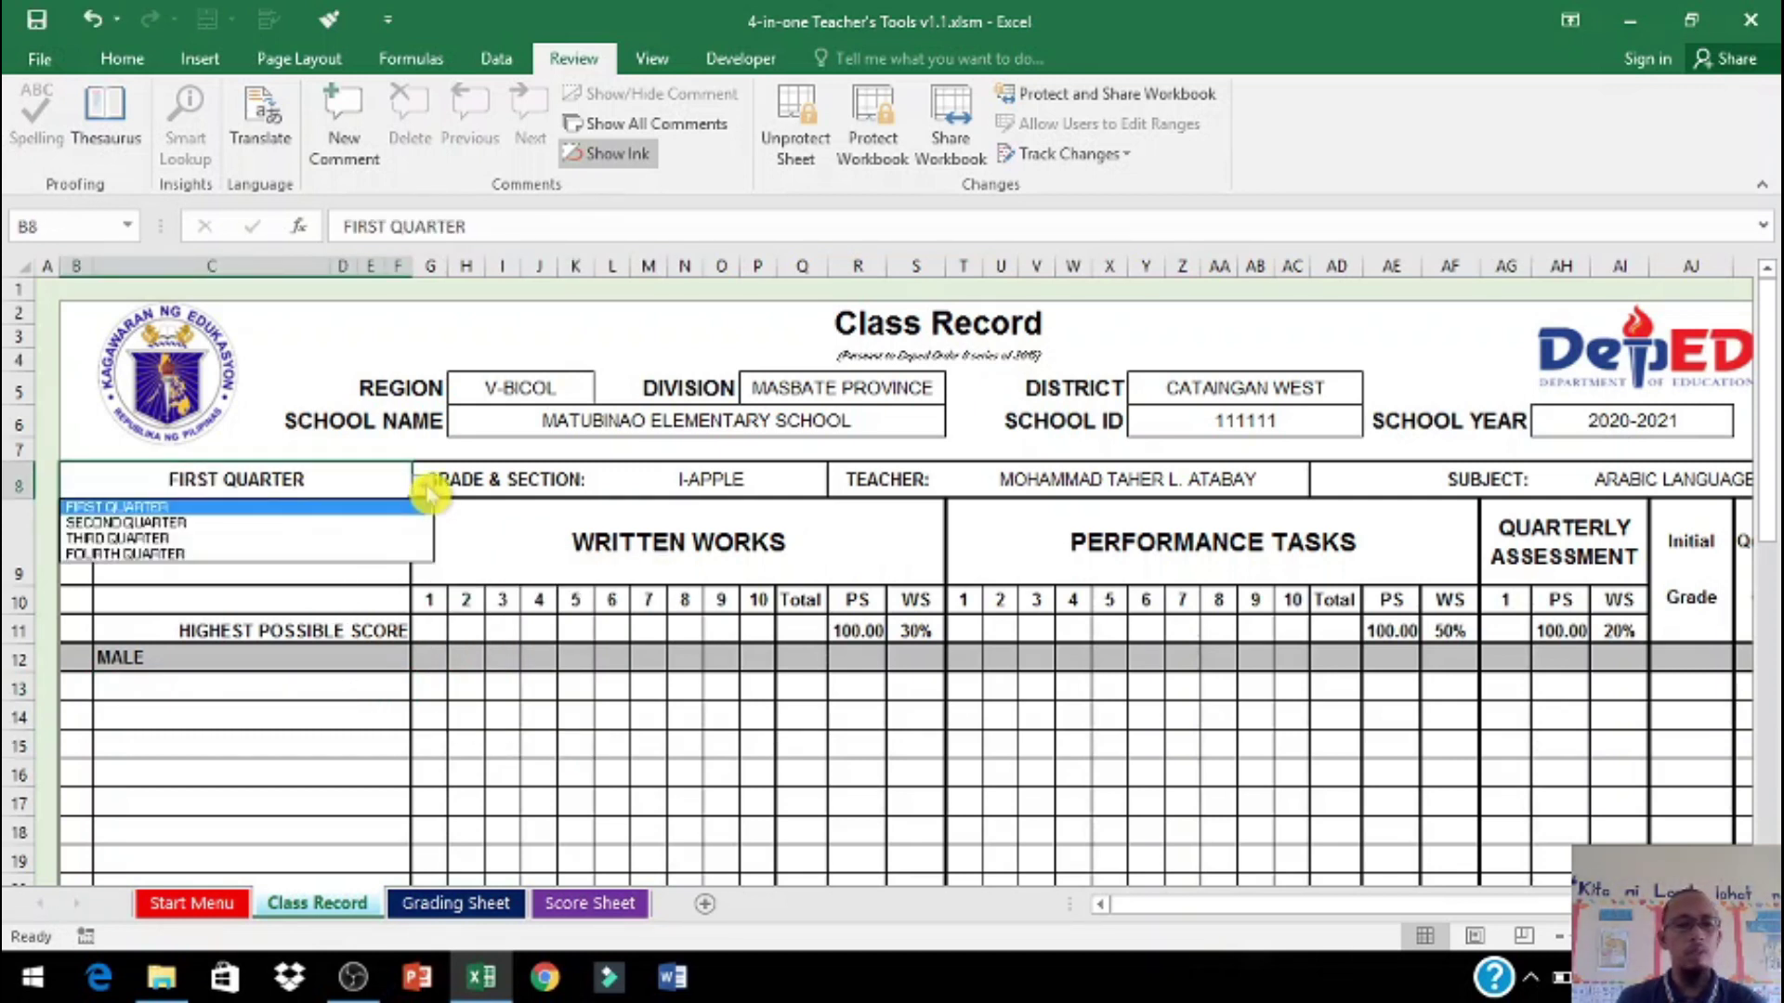
click(390, 554)
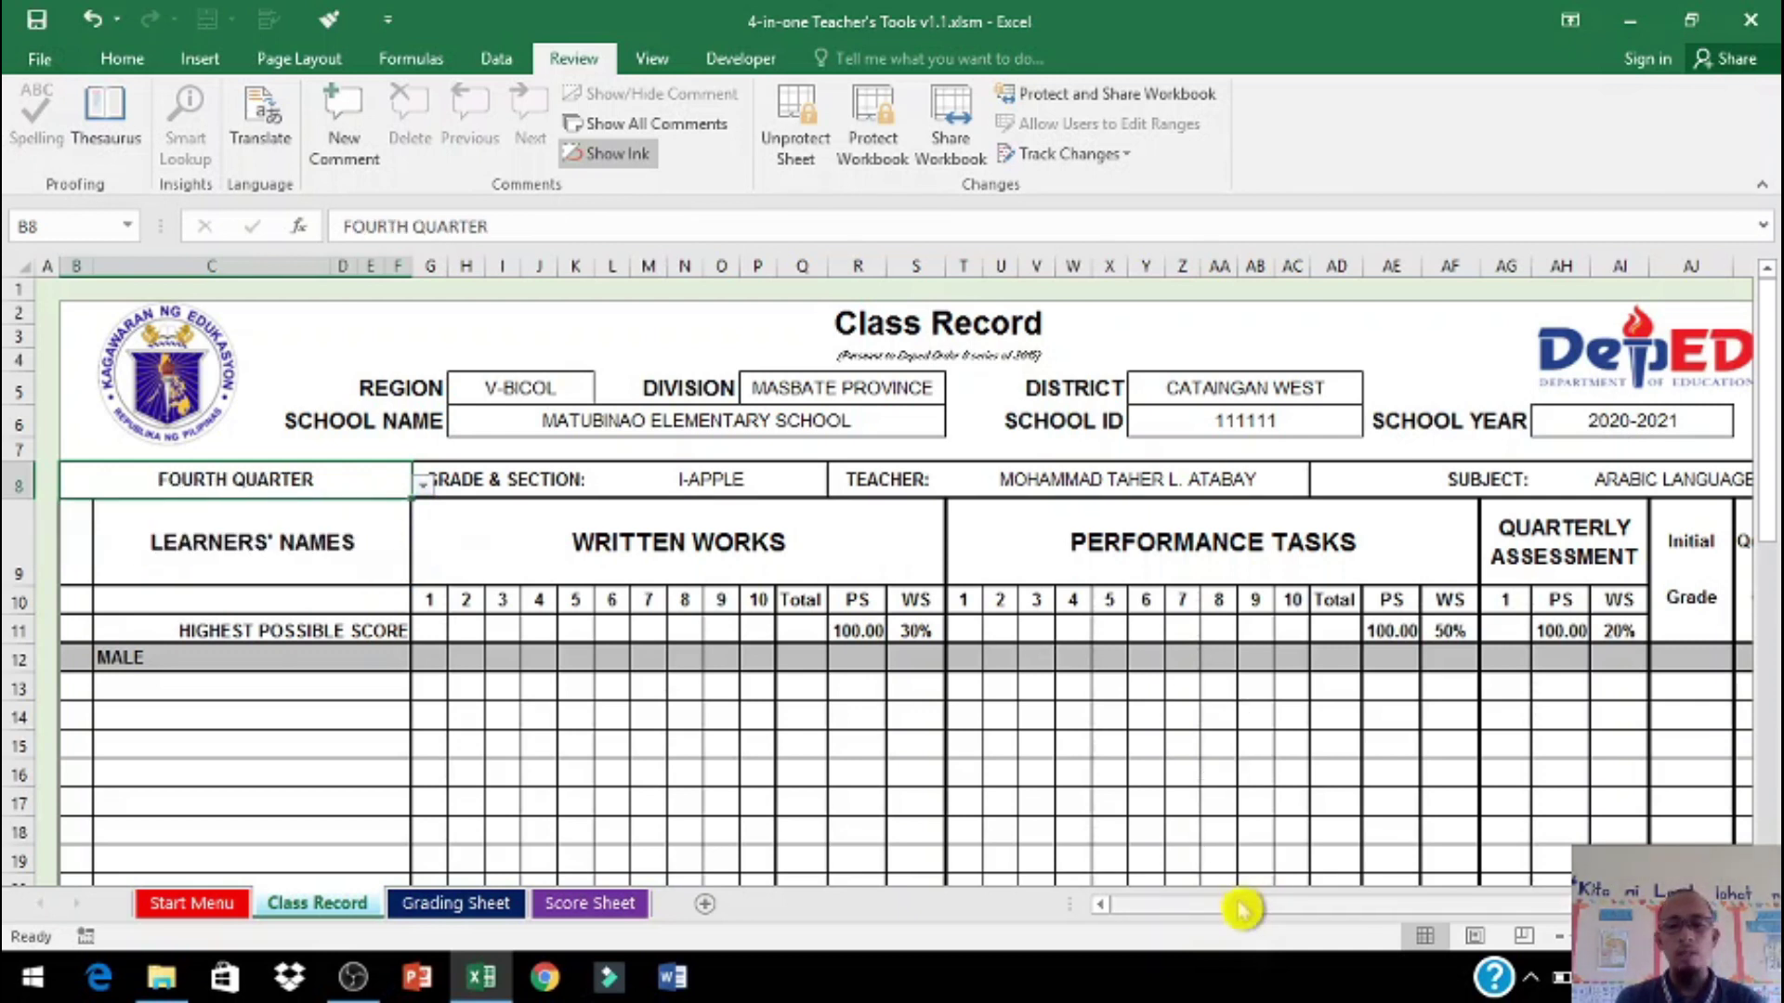
Step: Scroll right and open the Subject dropdown in AH8
drag(1245, 908, 1491, 880)
click(1446, 487)
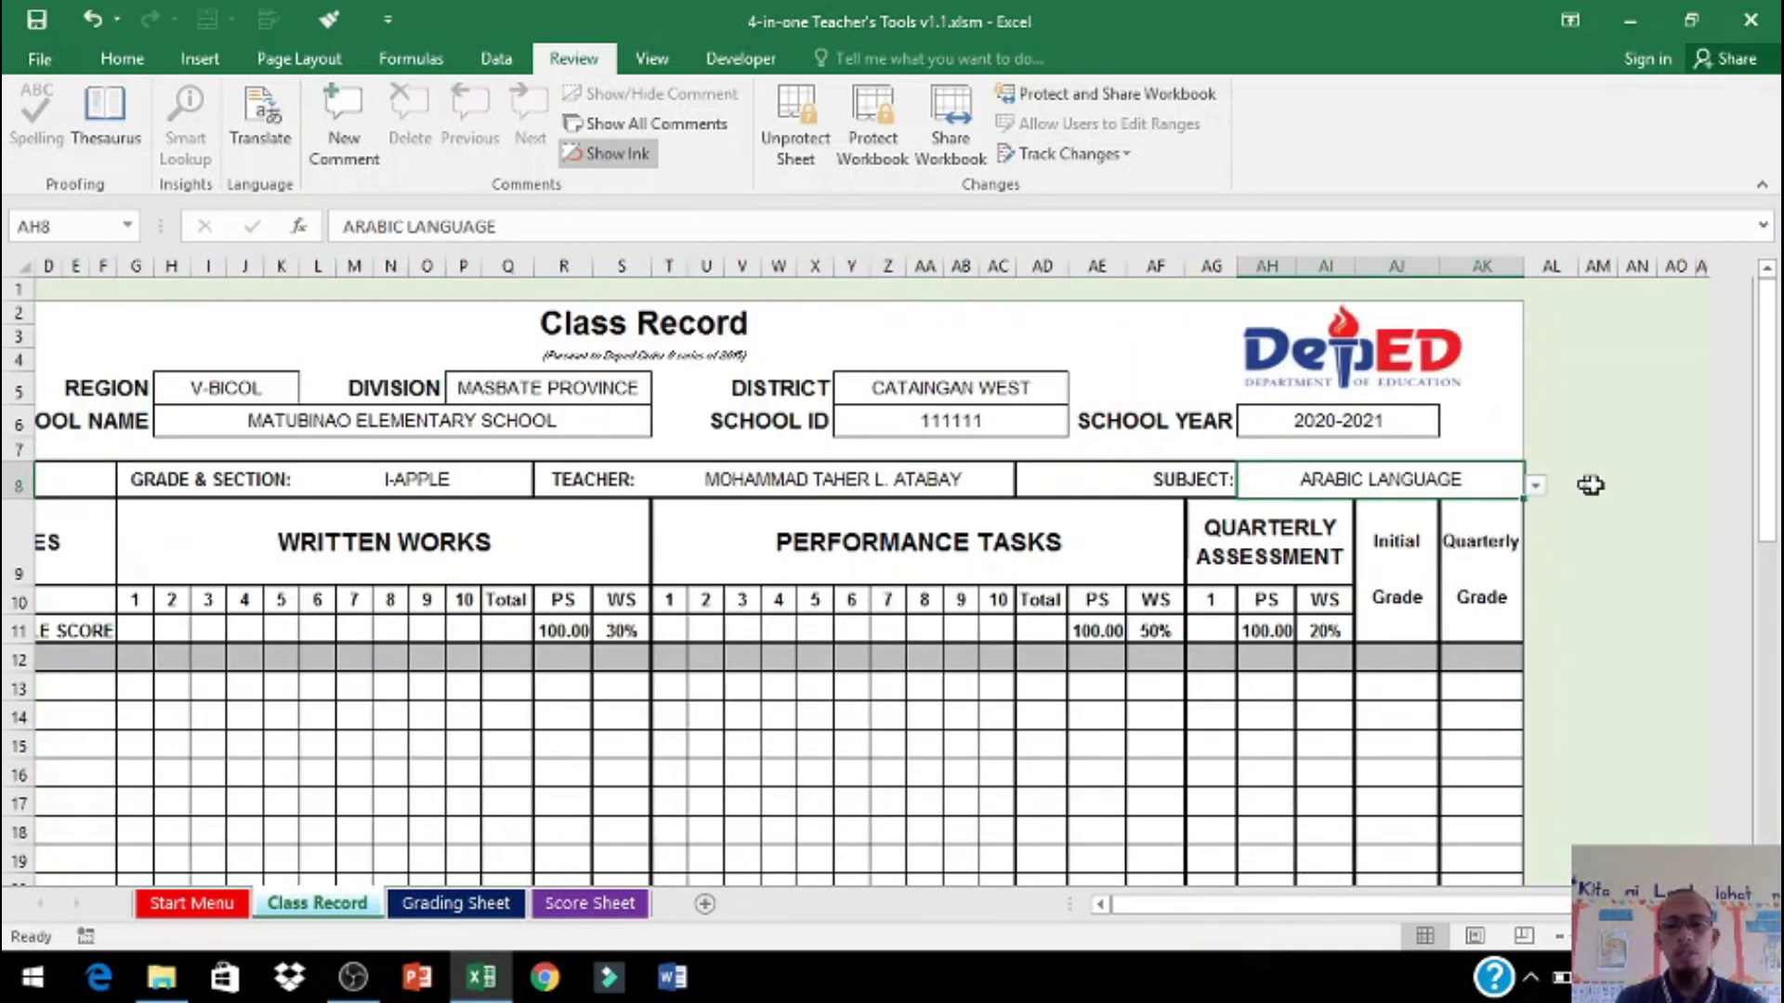
click(1536, 486)
Step: Try subjects EPP, ARTS and HEALTH, then set the subject to MATHEMATICS
click(1501, 511)
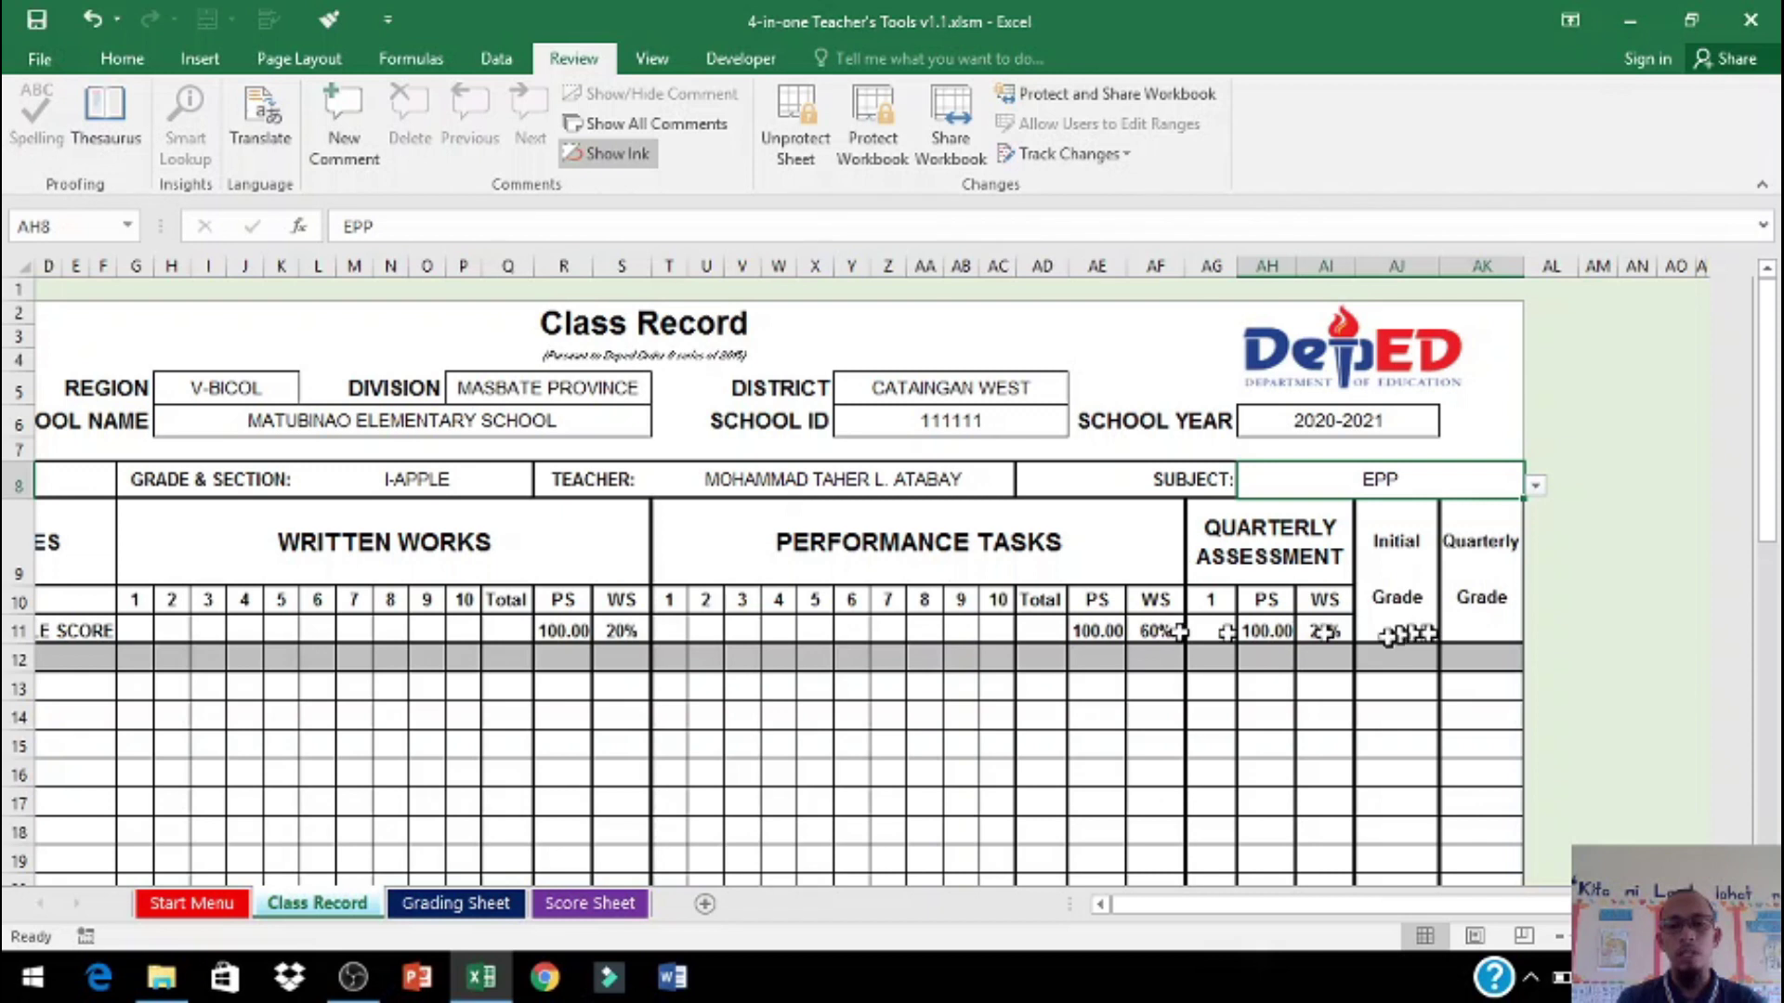
click(1536, 485)
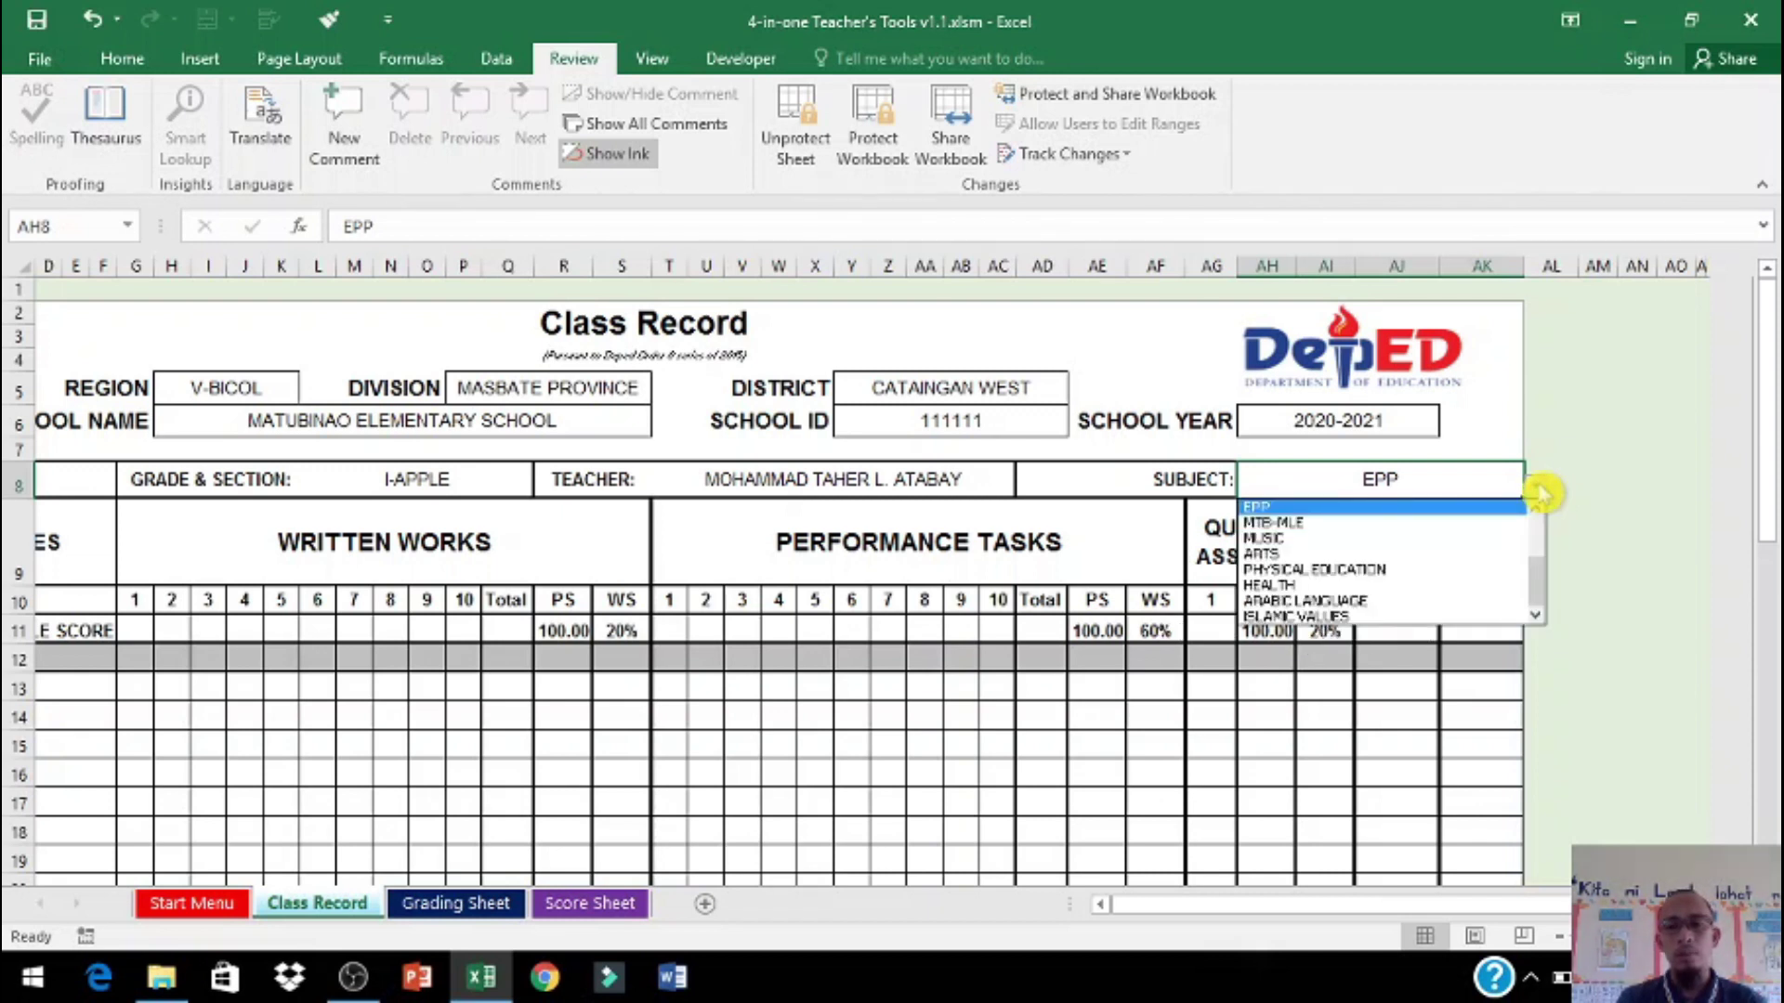
click(1398, 558)
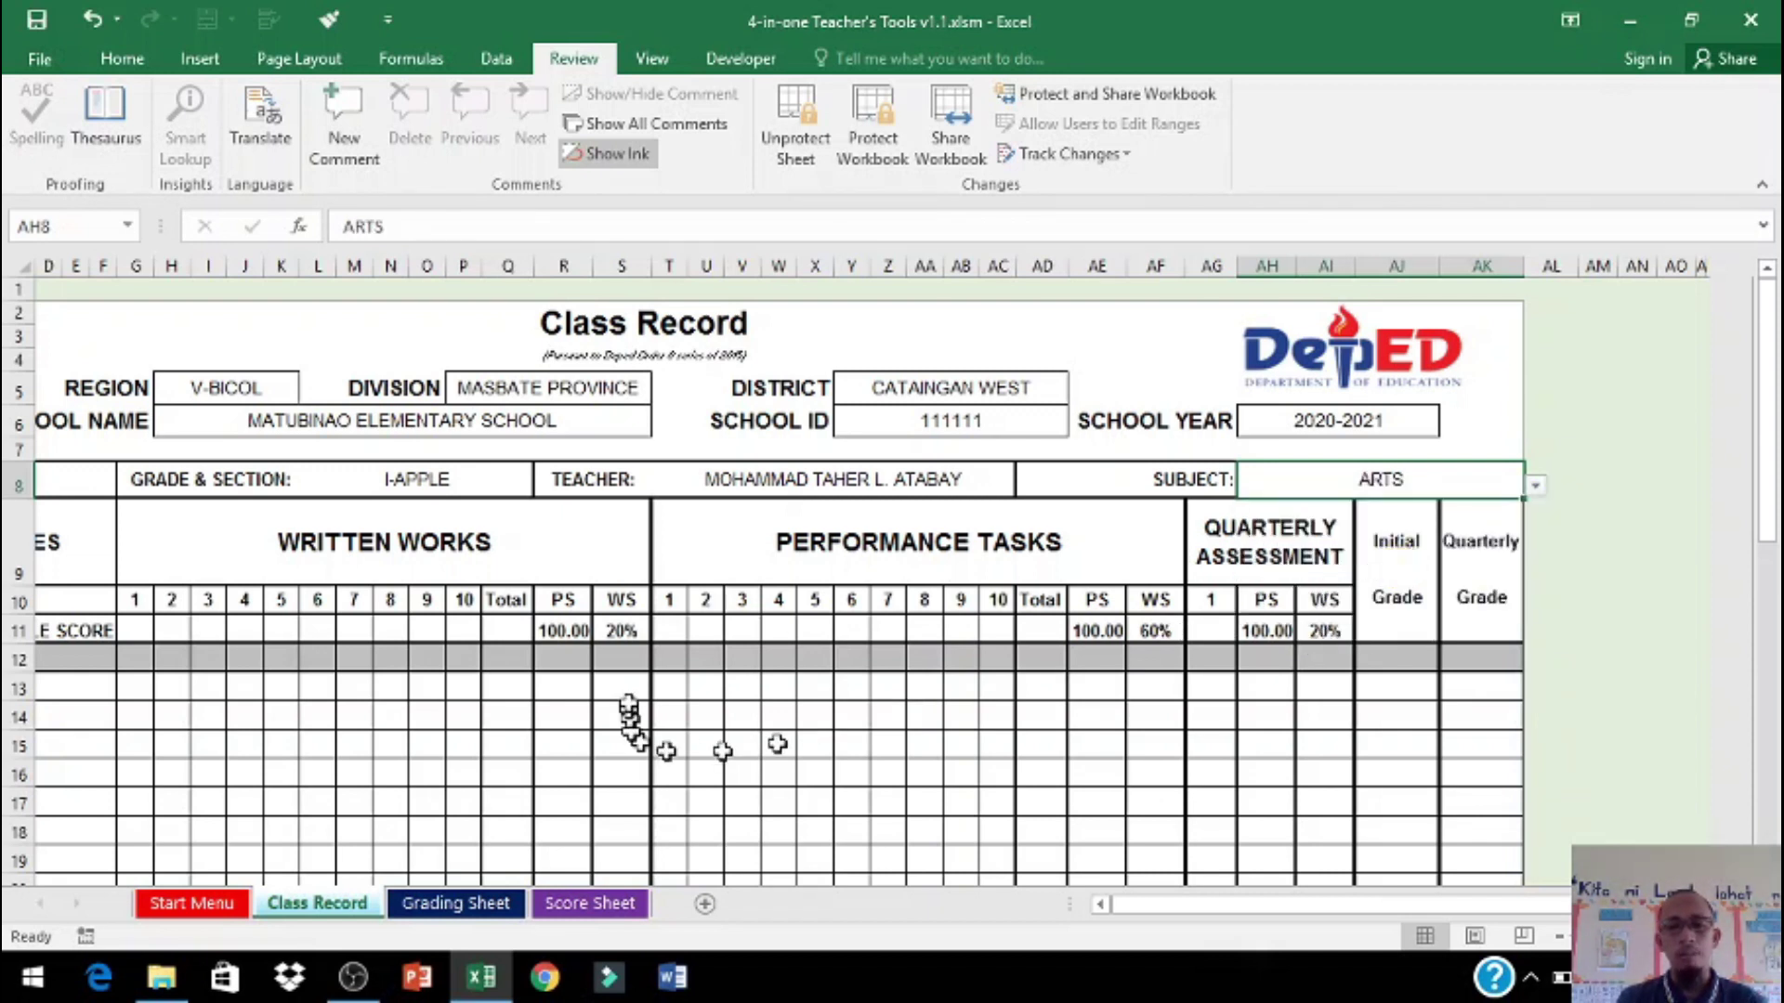
click(1536, 485)
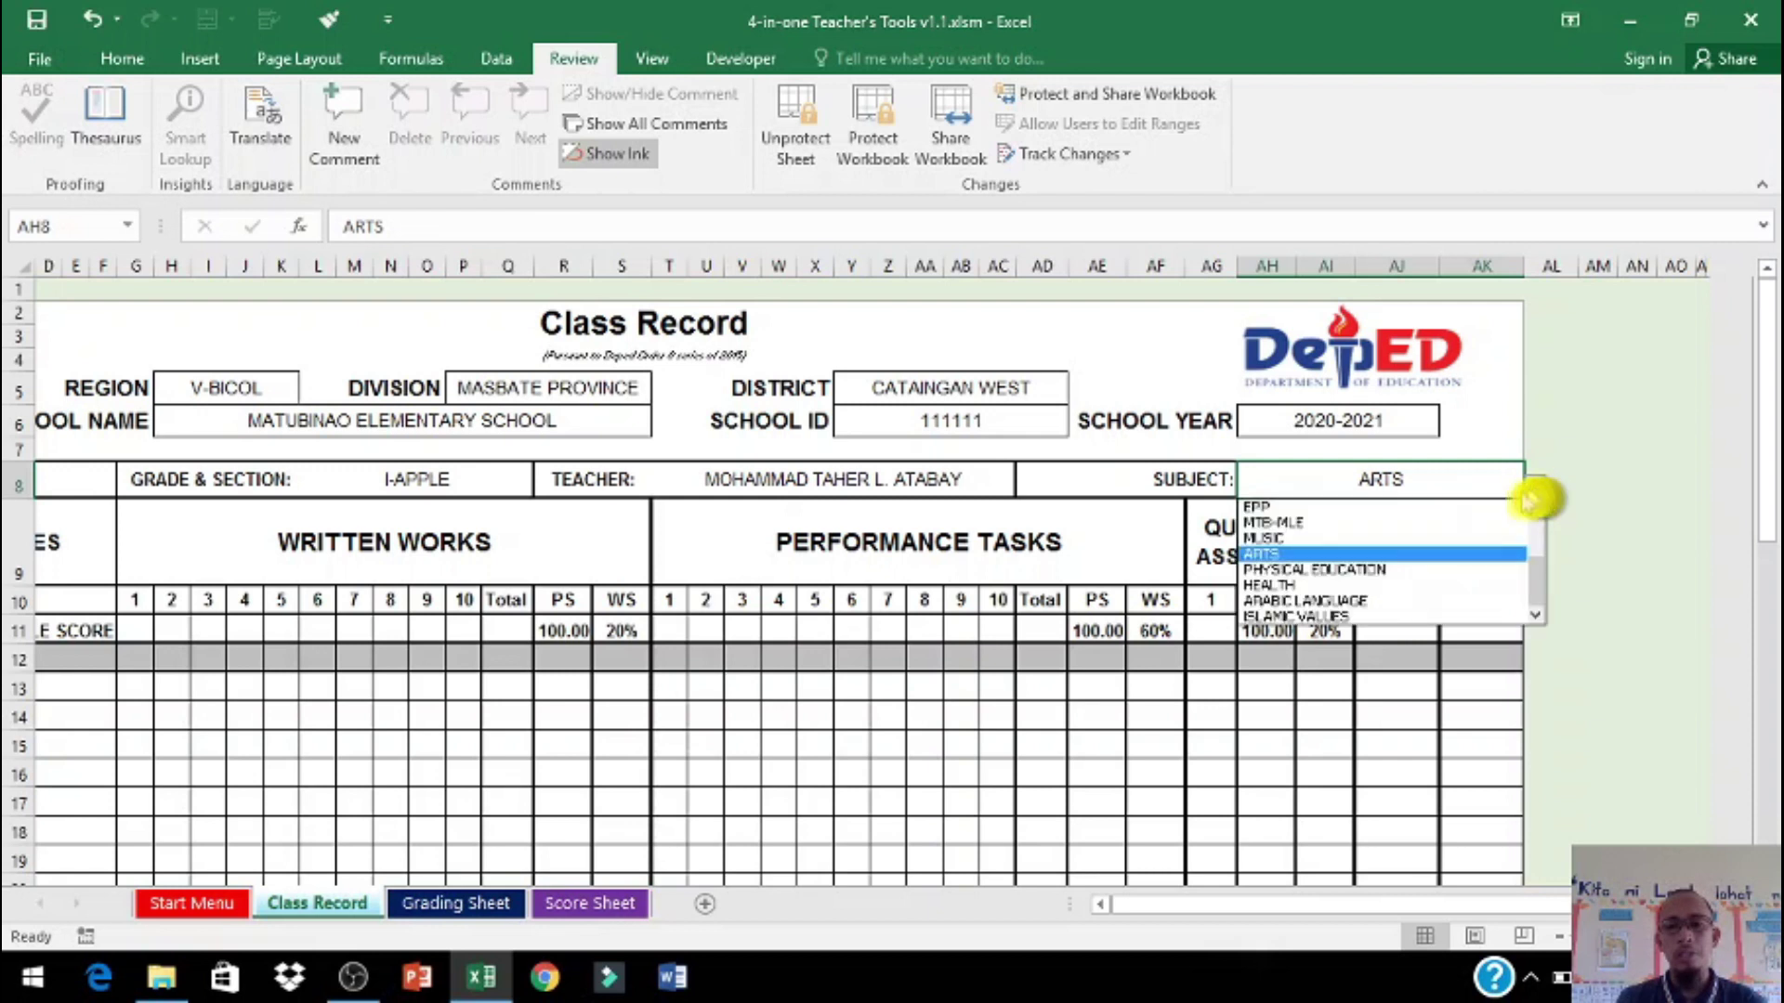
click(1417, 583)
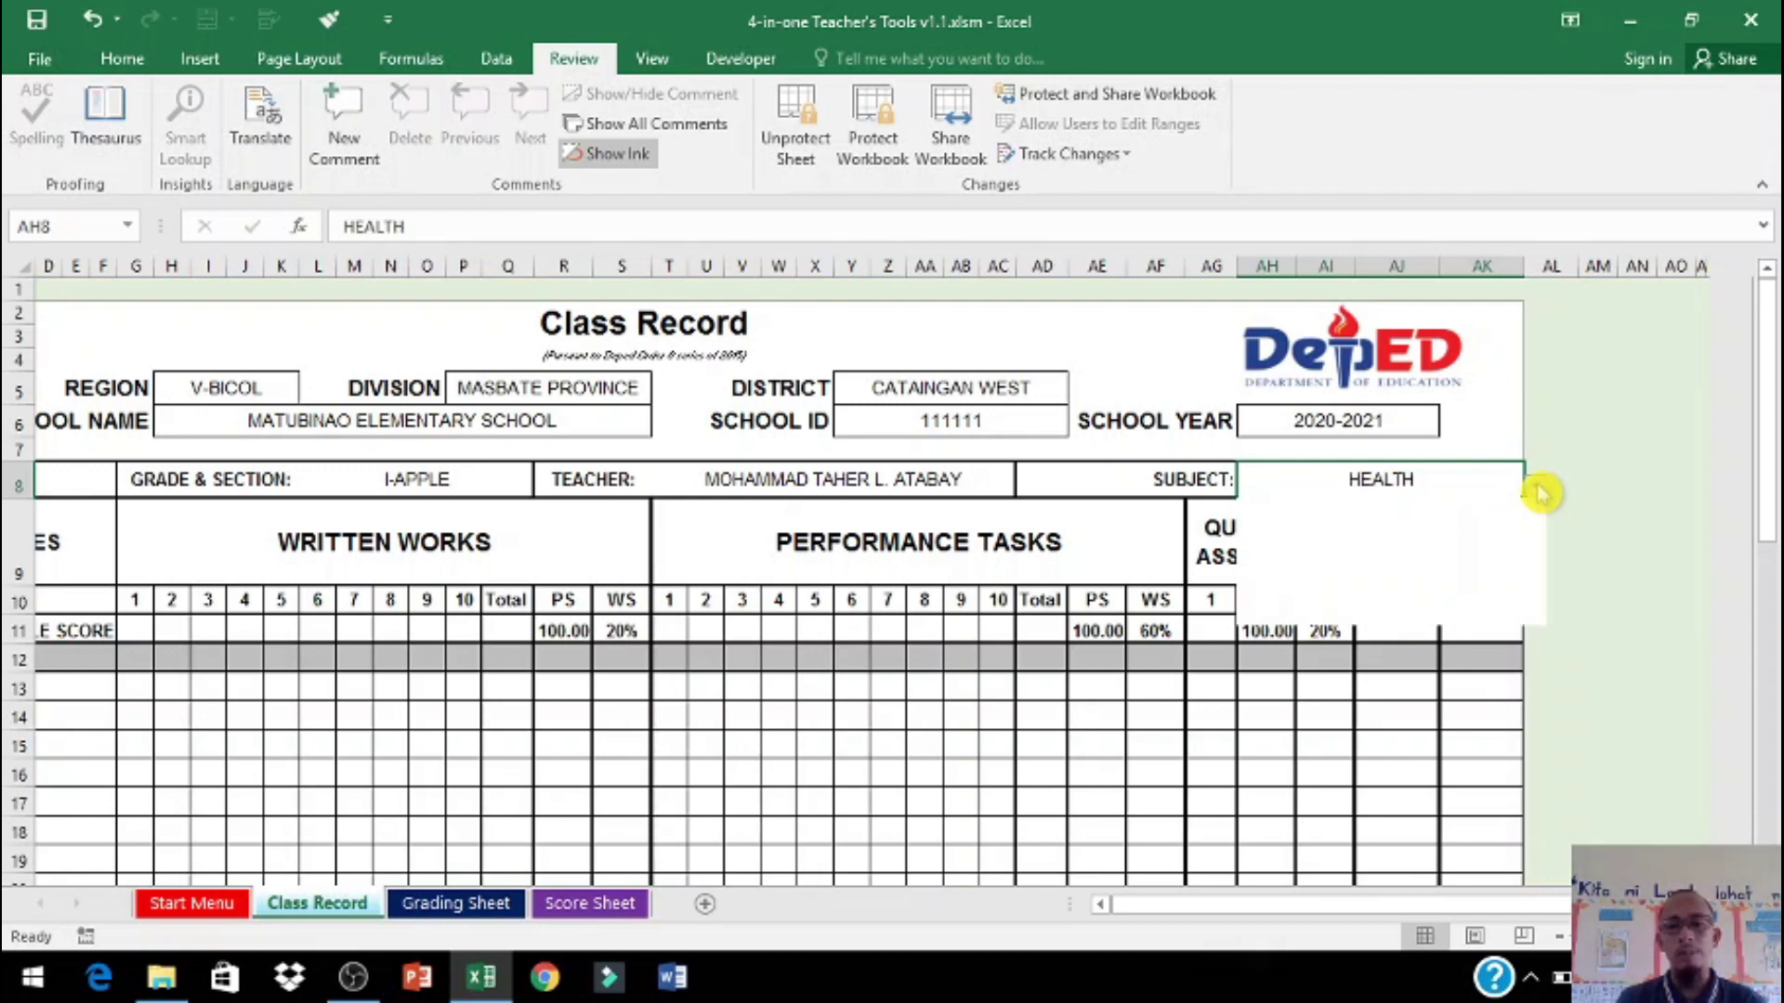
click(1536, 485)
click(1542, 567)
drag(1546, 569, 1557, 553)
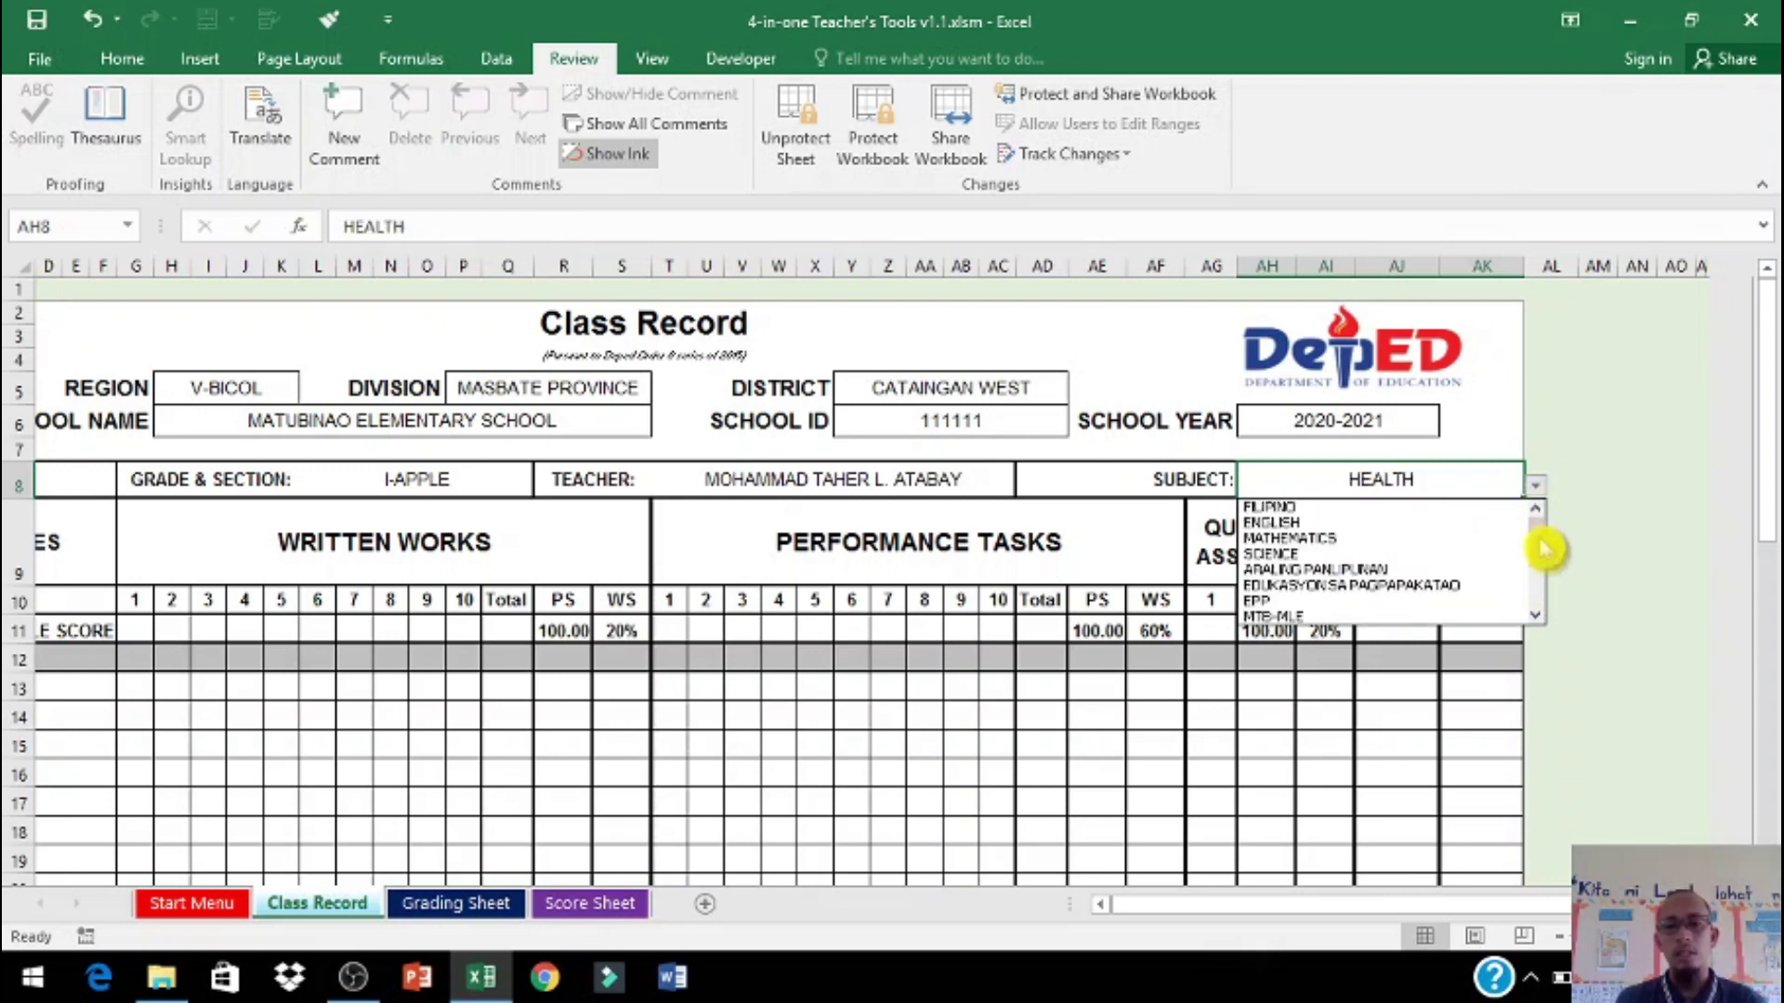
click(1370, 535)
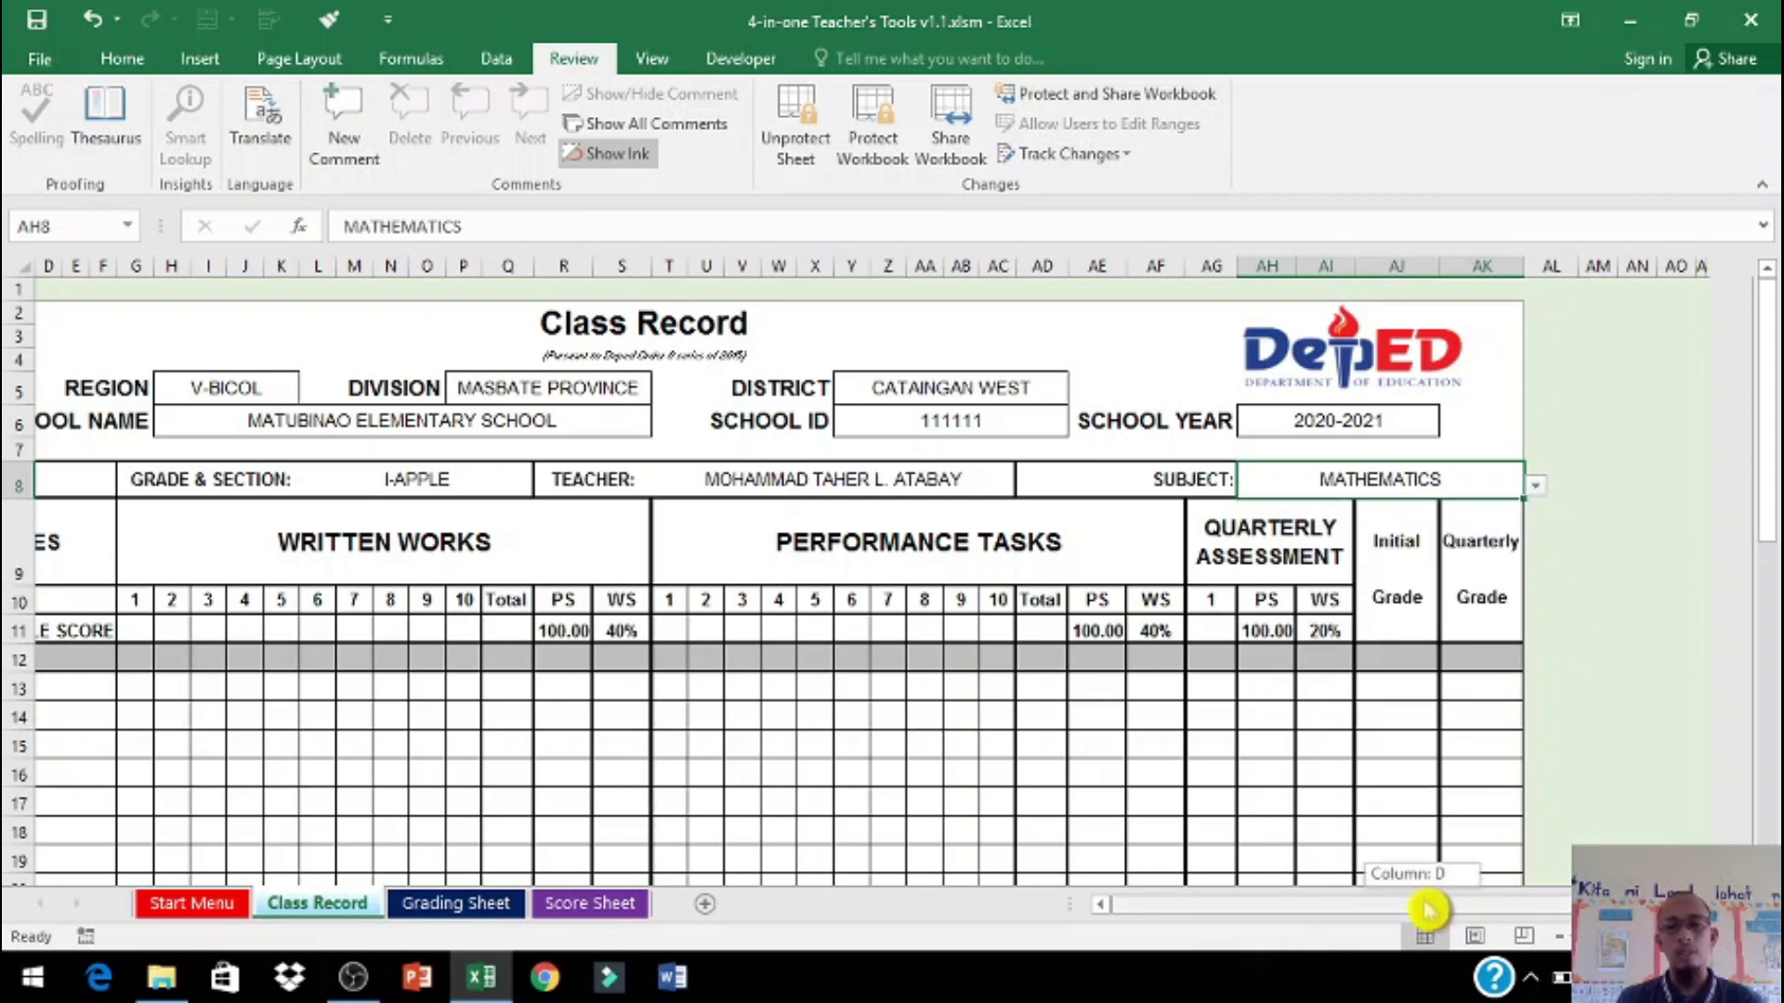
Step: Inspect the 20% weight formula in AI11 and the quarterly assessment score note
drag(1413, 904, 1138, 903)
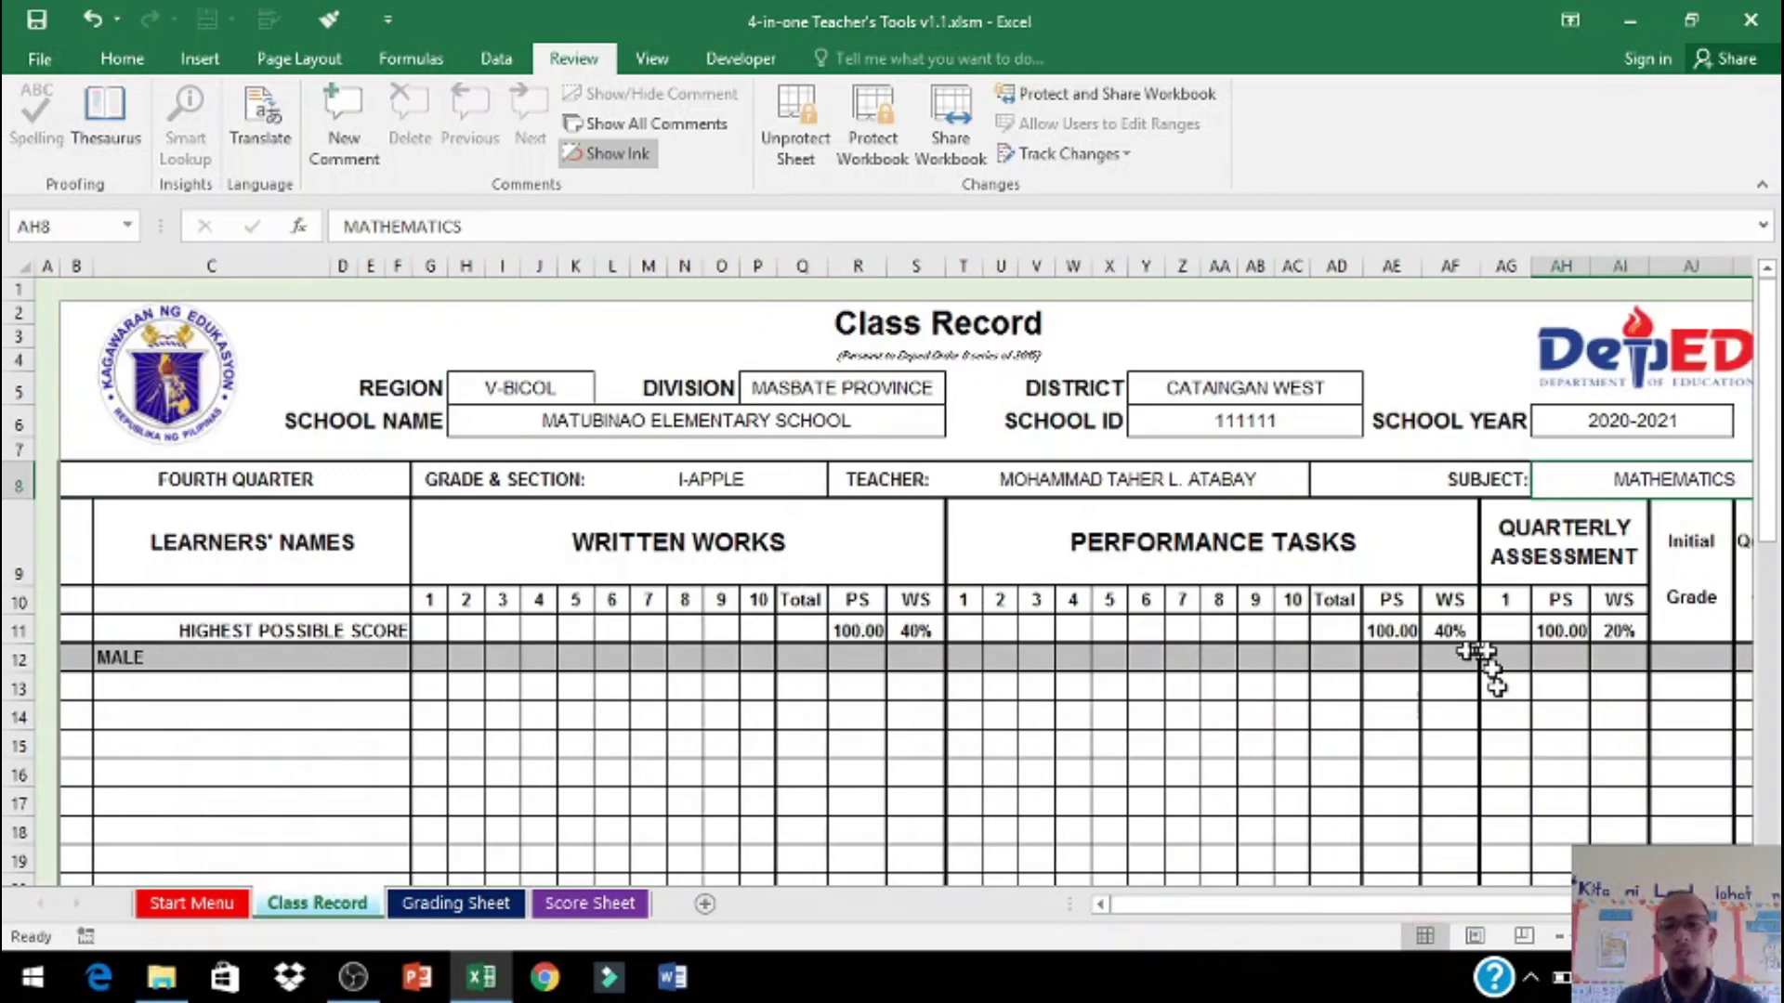
drag(1454, 906, 1529, 903)
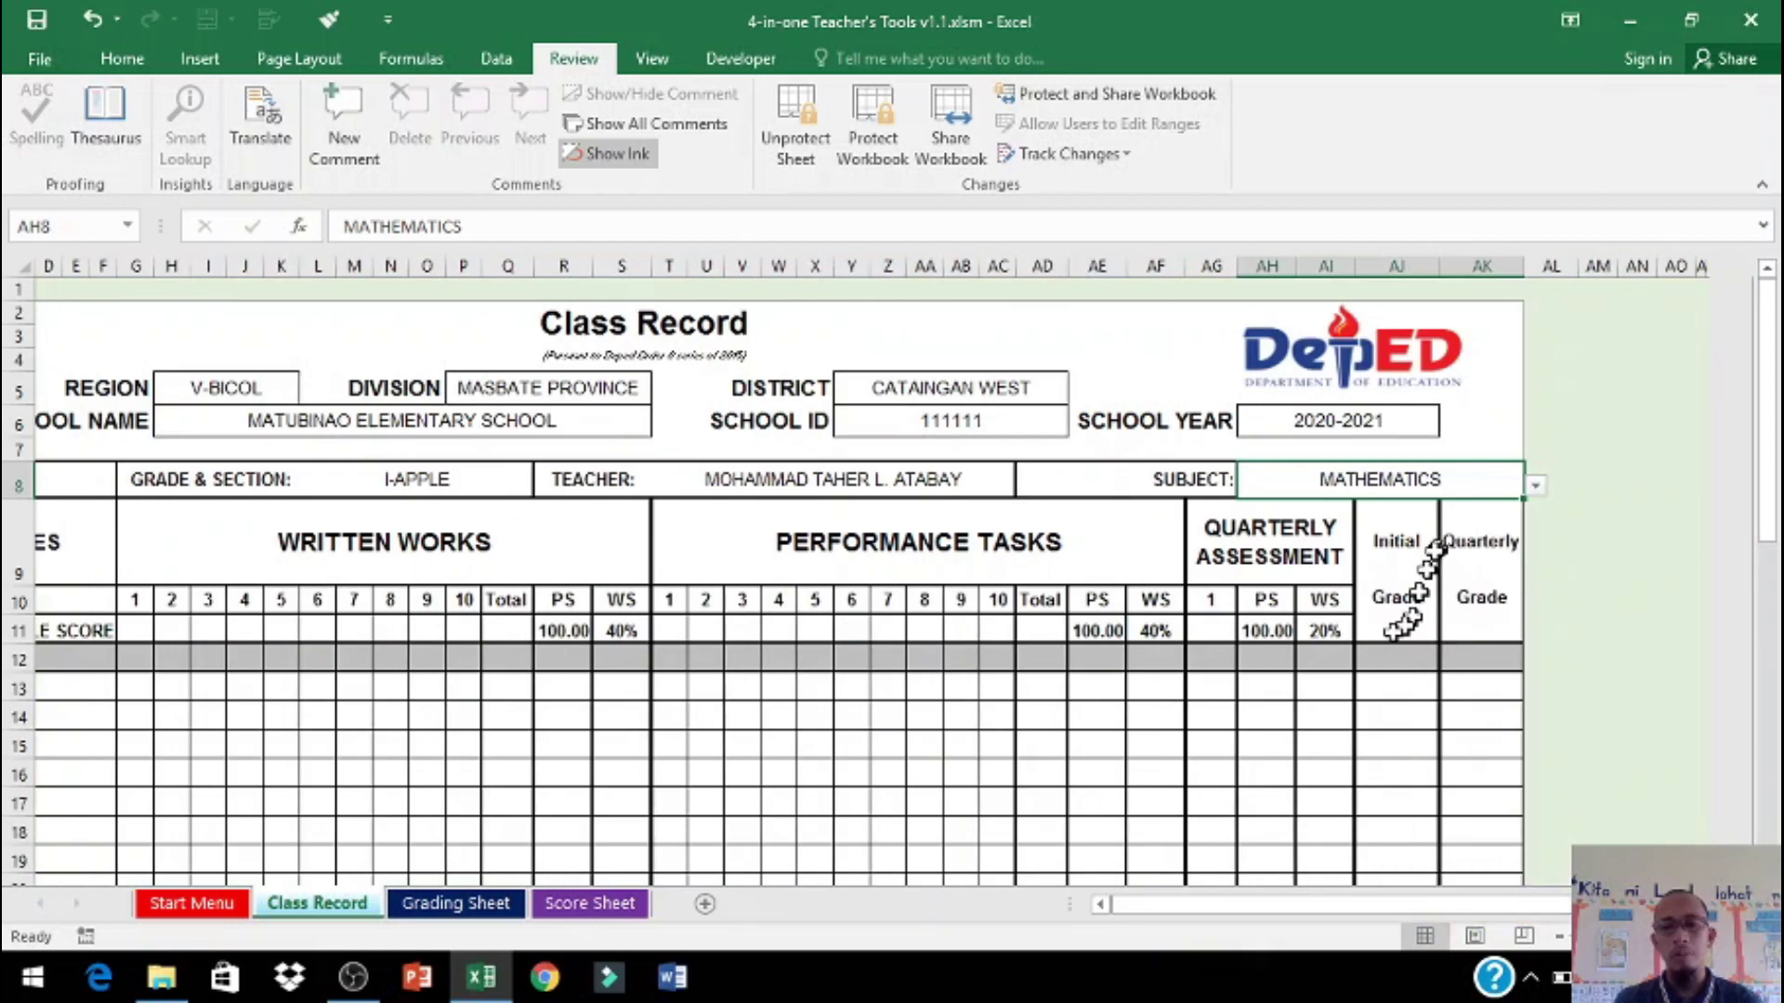
click(1325, 634)
drag(1419, 903, 1266, 906)
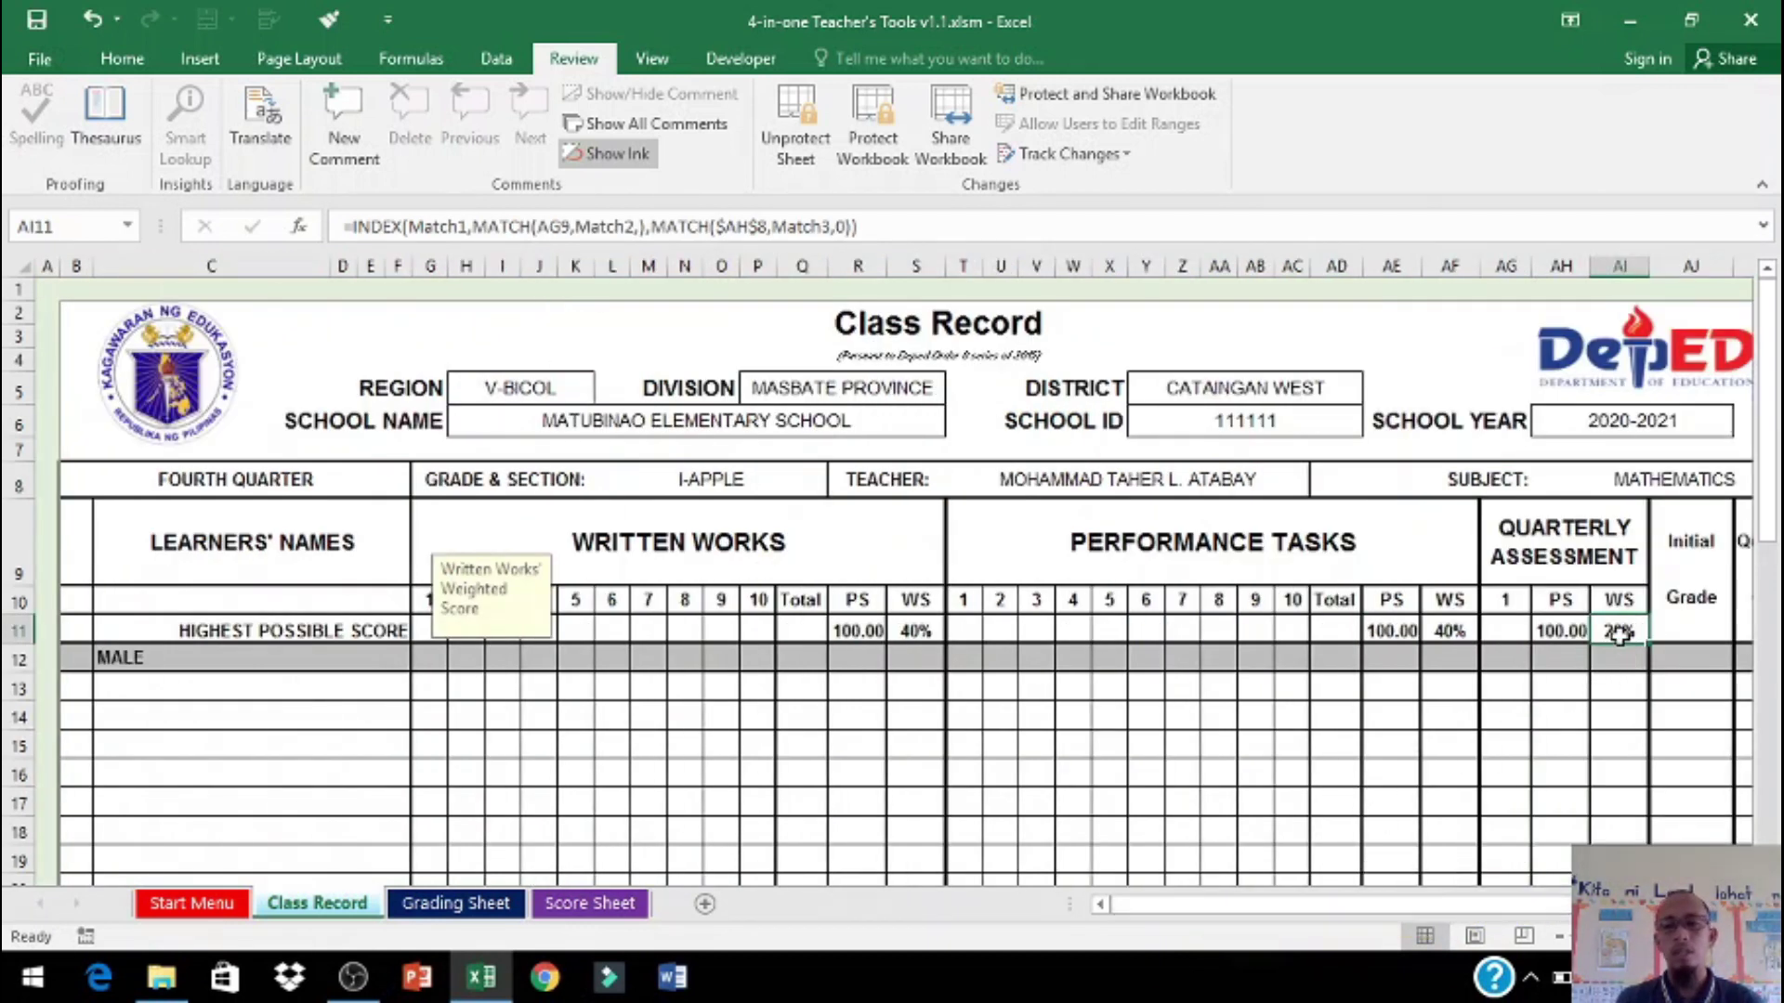
click(1504, 689)
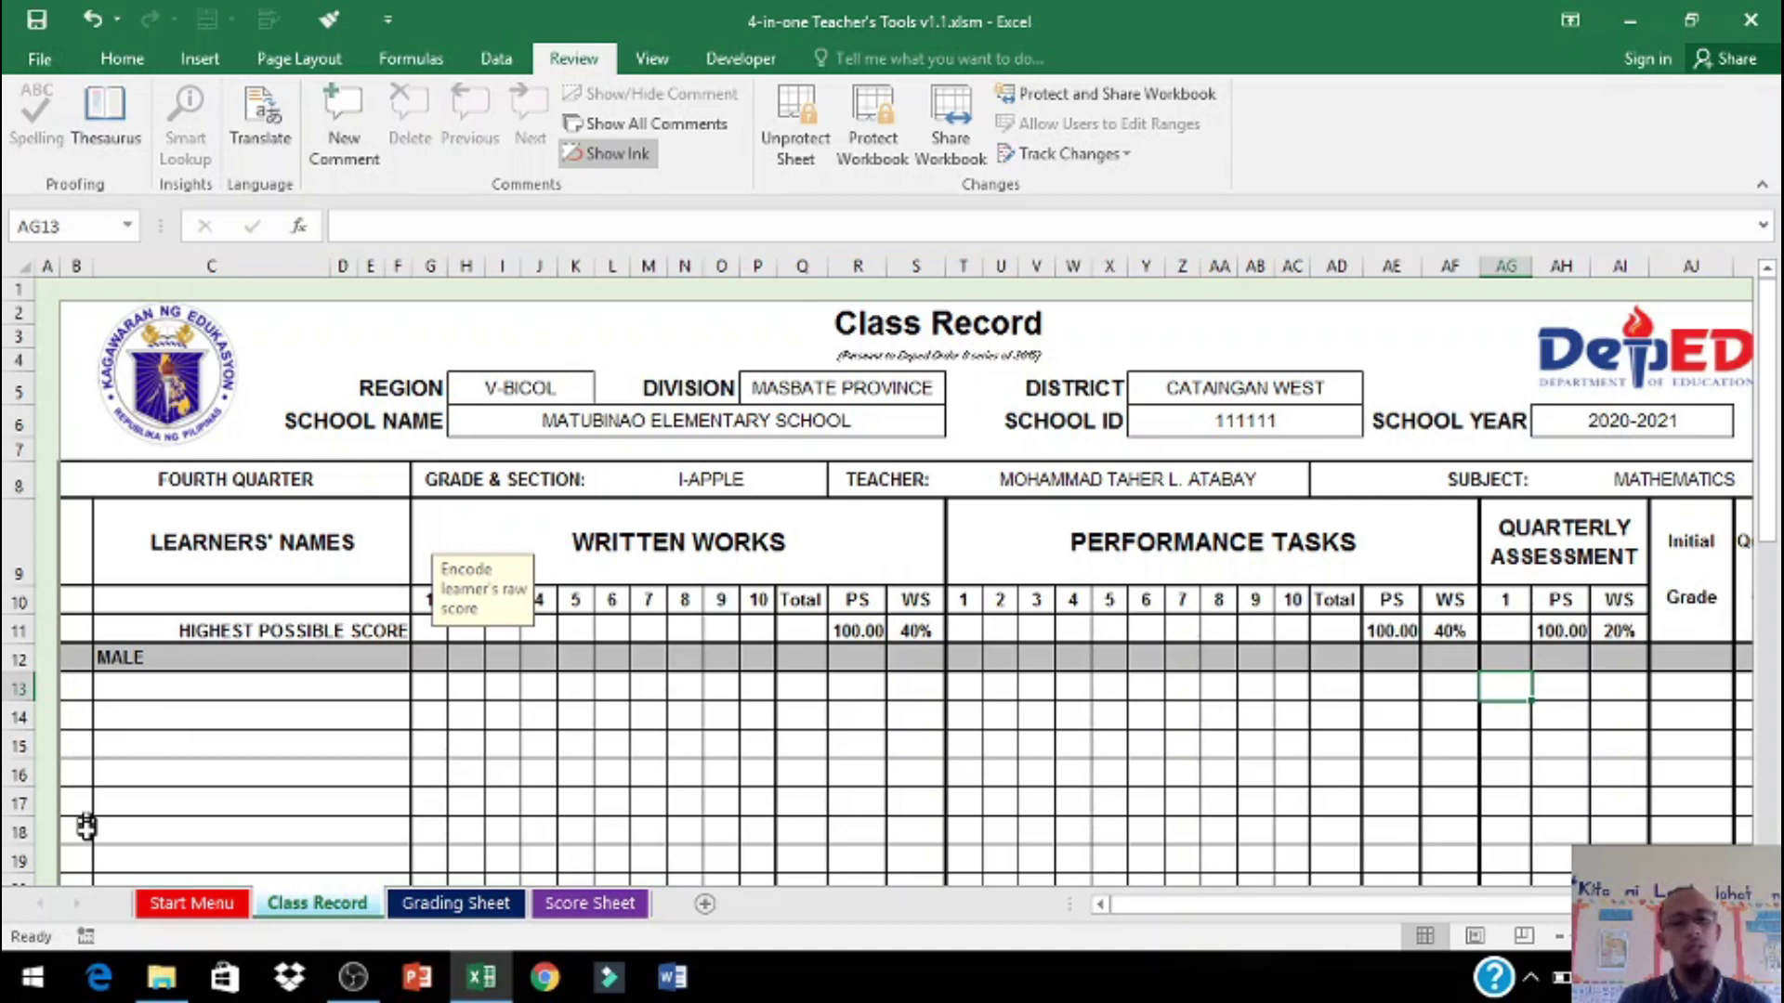
Step: Enter two male learners' names in capitals starting at cell C13
click(191, 692)
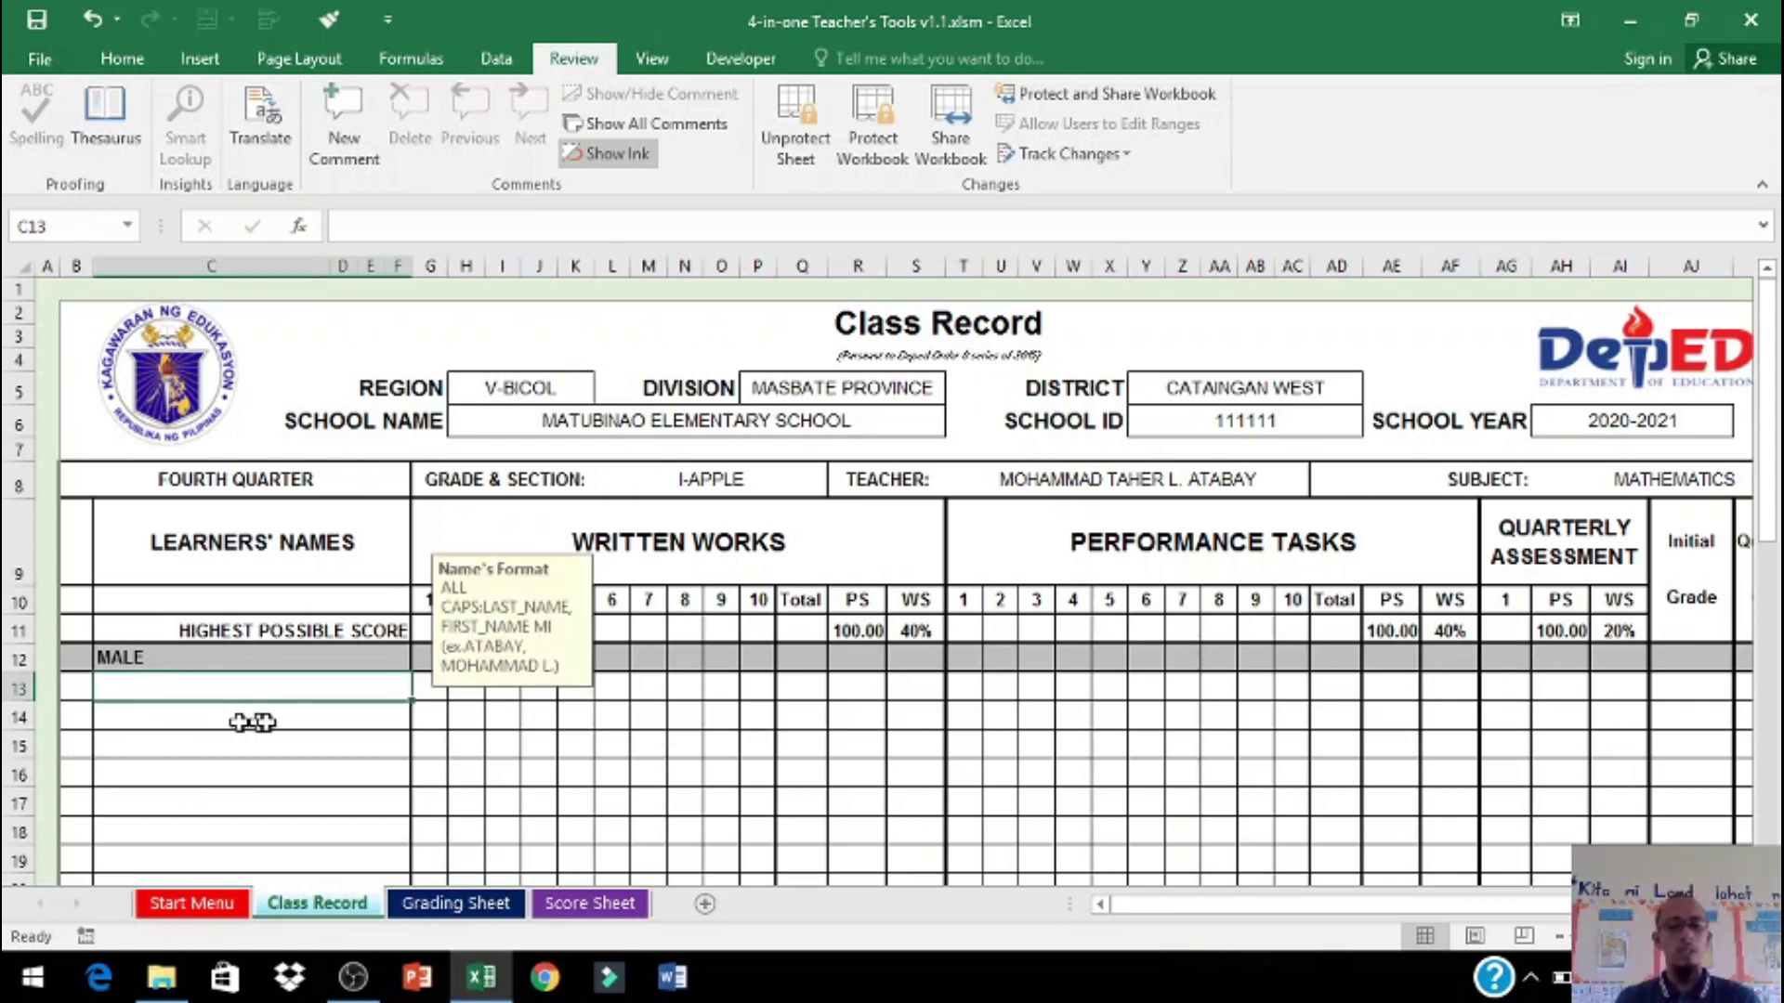
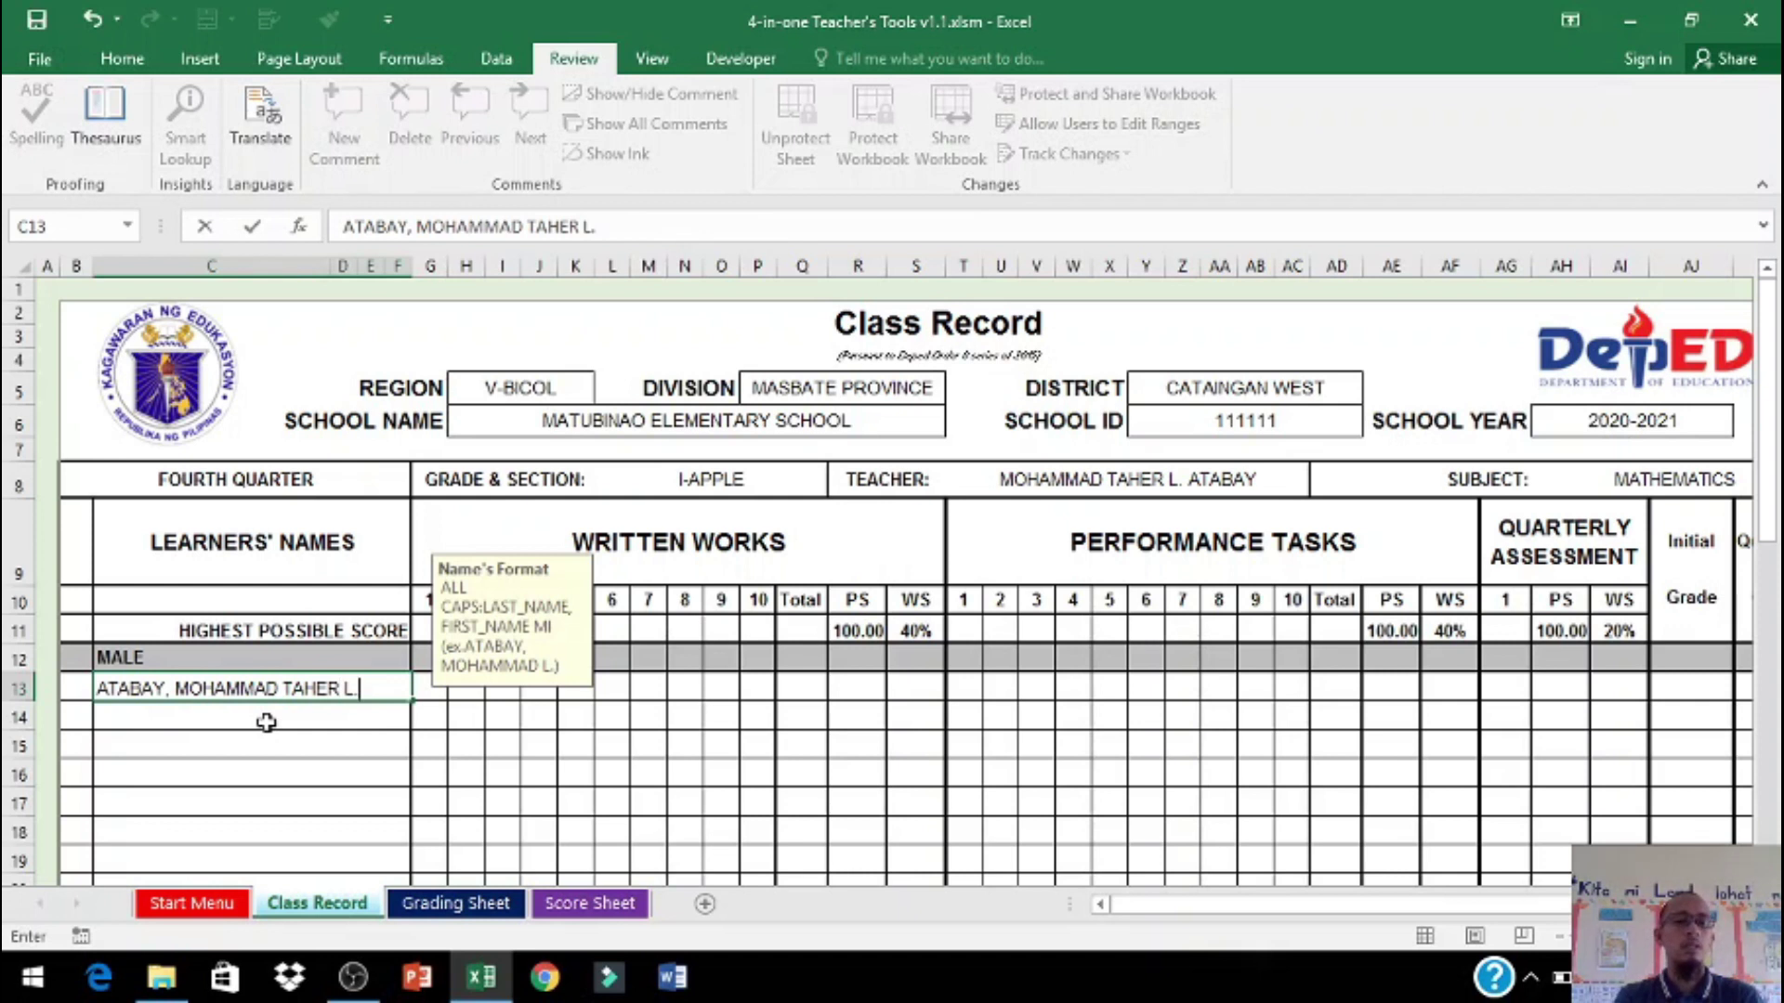
key(Return)
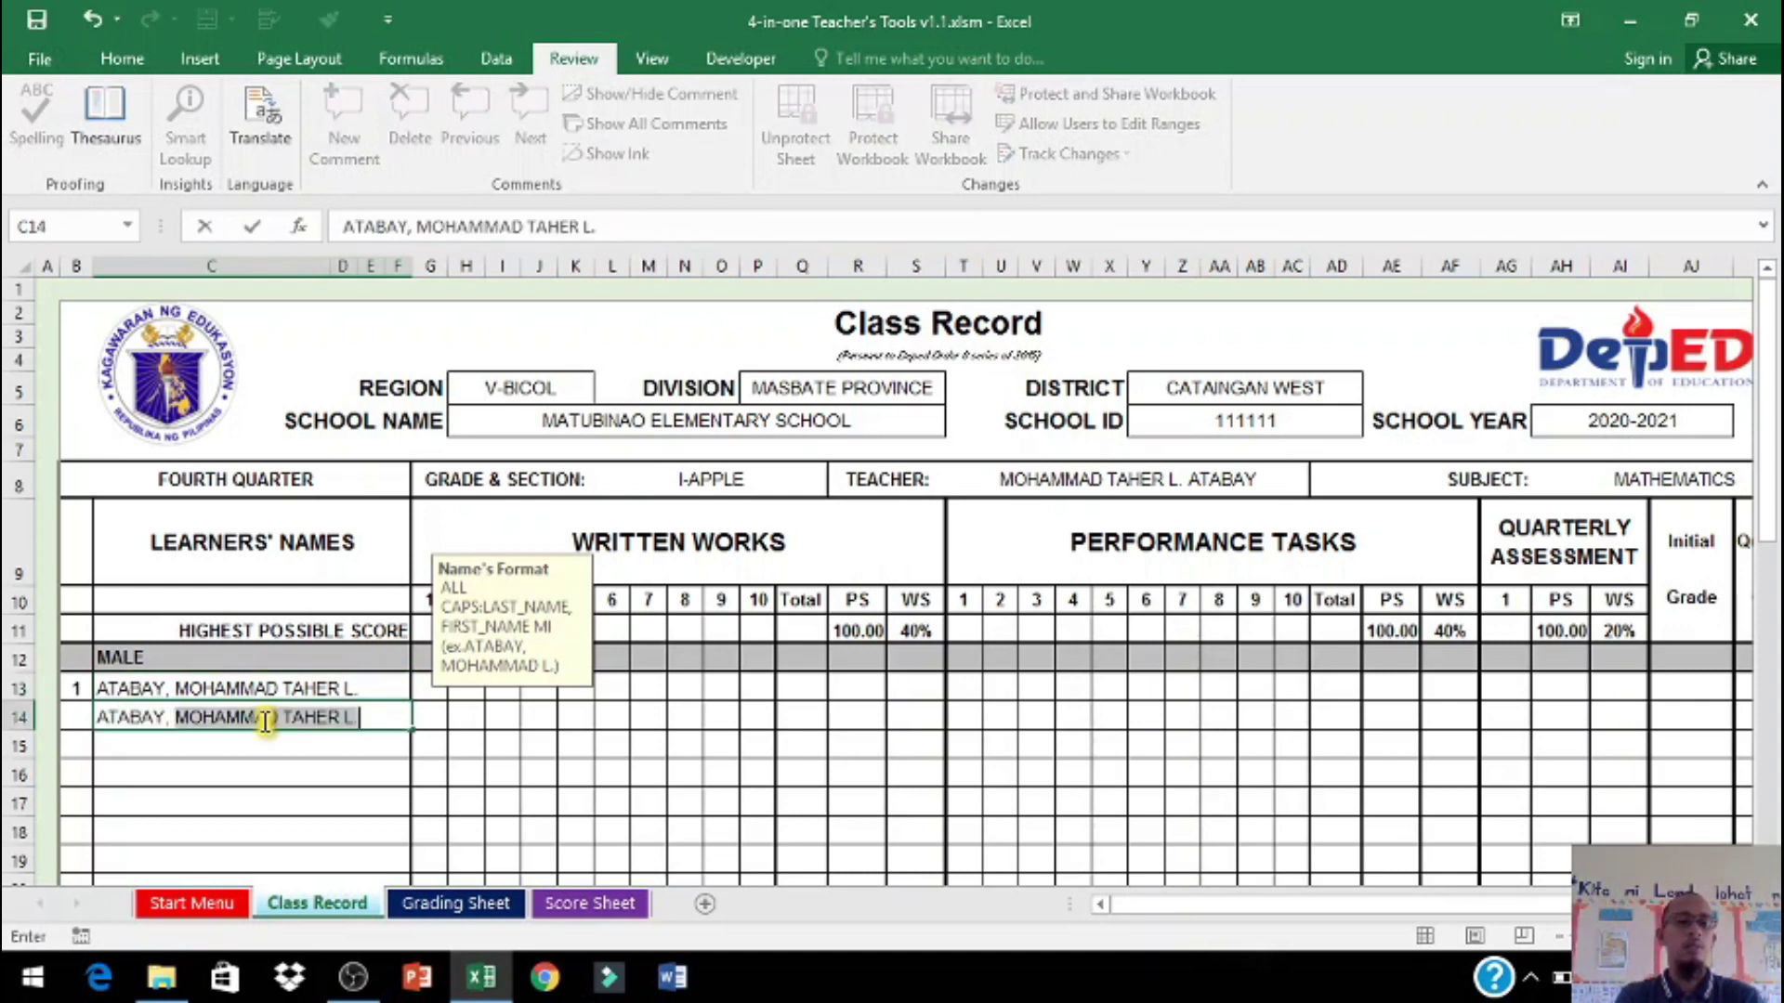
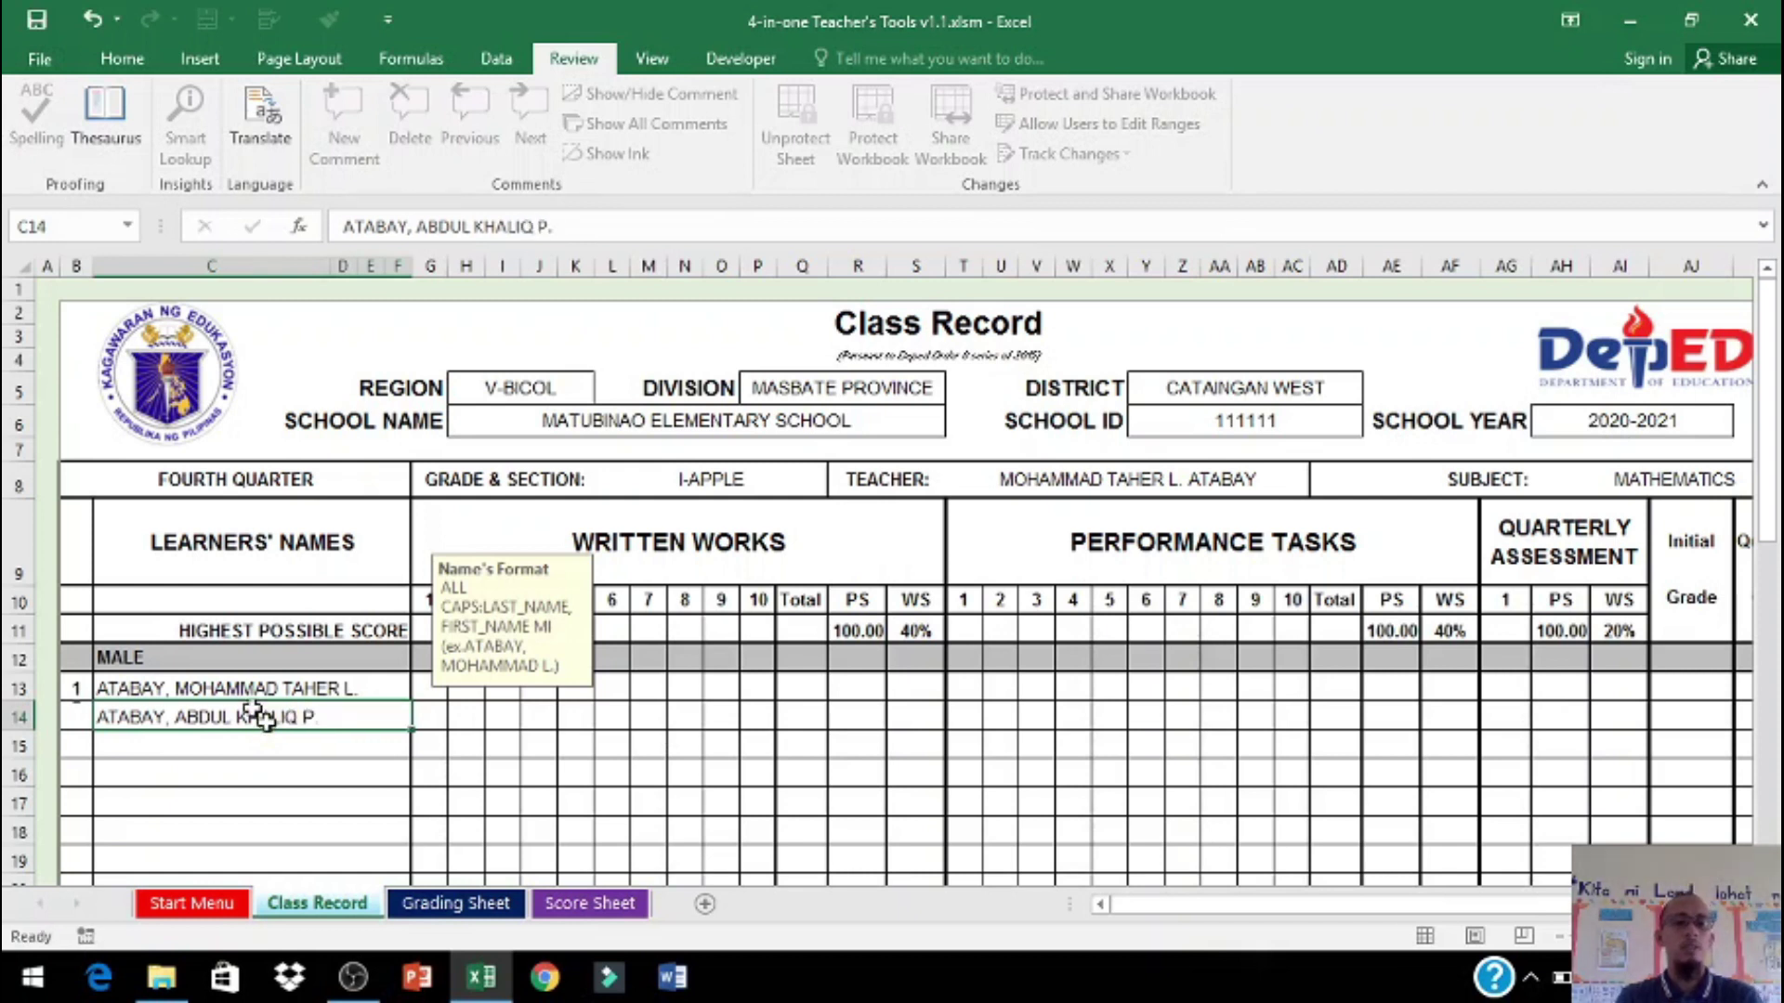
key(Return)
Step: Enter the female learners' names in capitals under FEMALE, starting at C34
scroll(267, 743, down, 5)
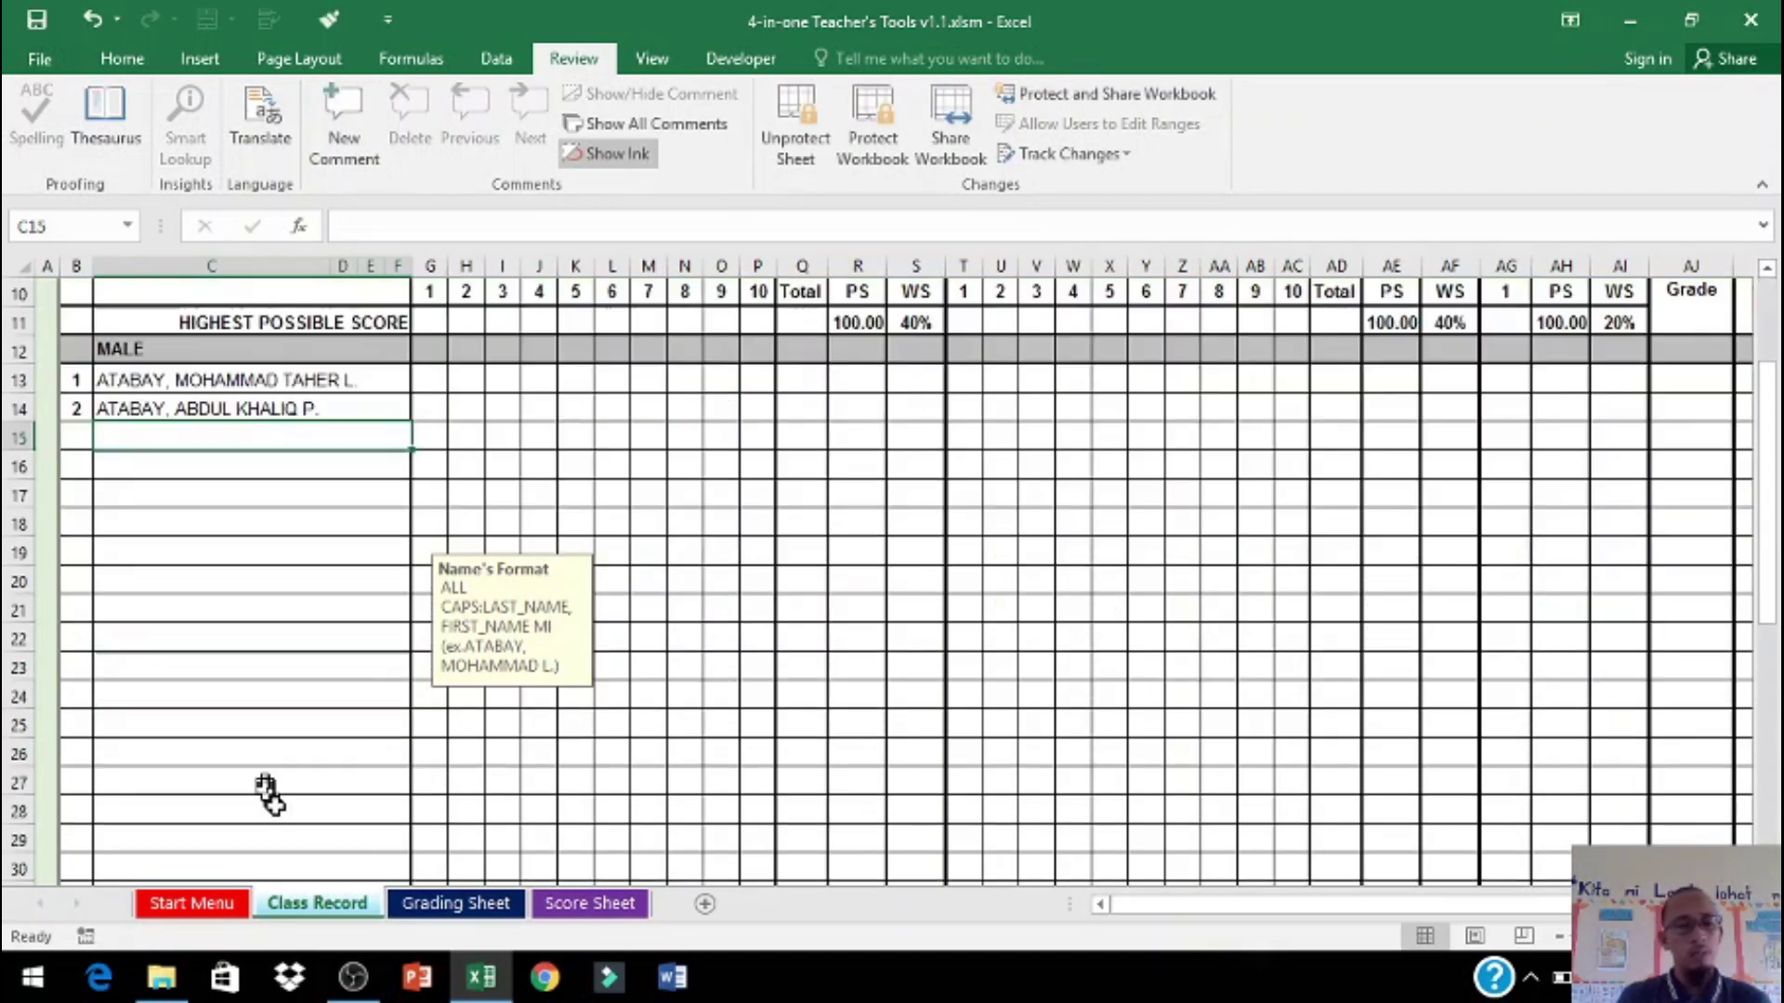
click(269, 813)
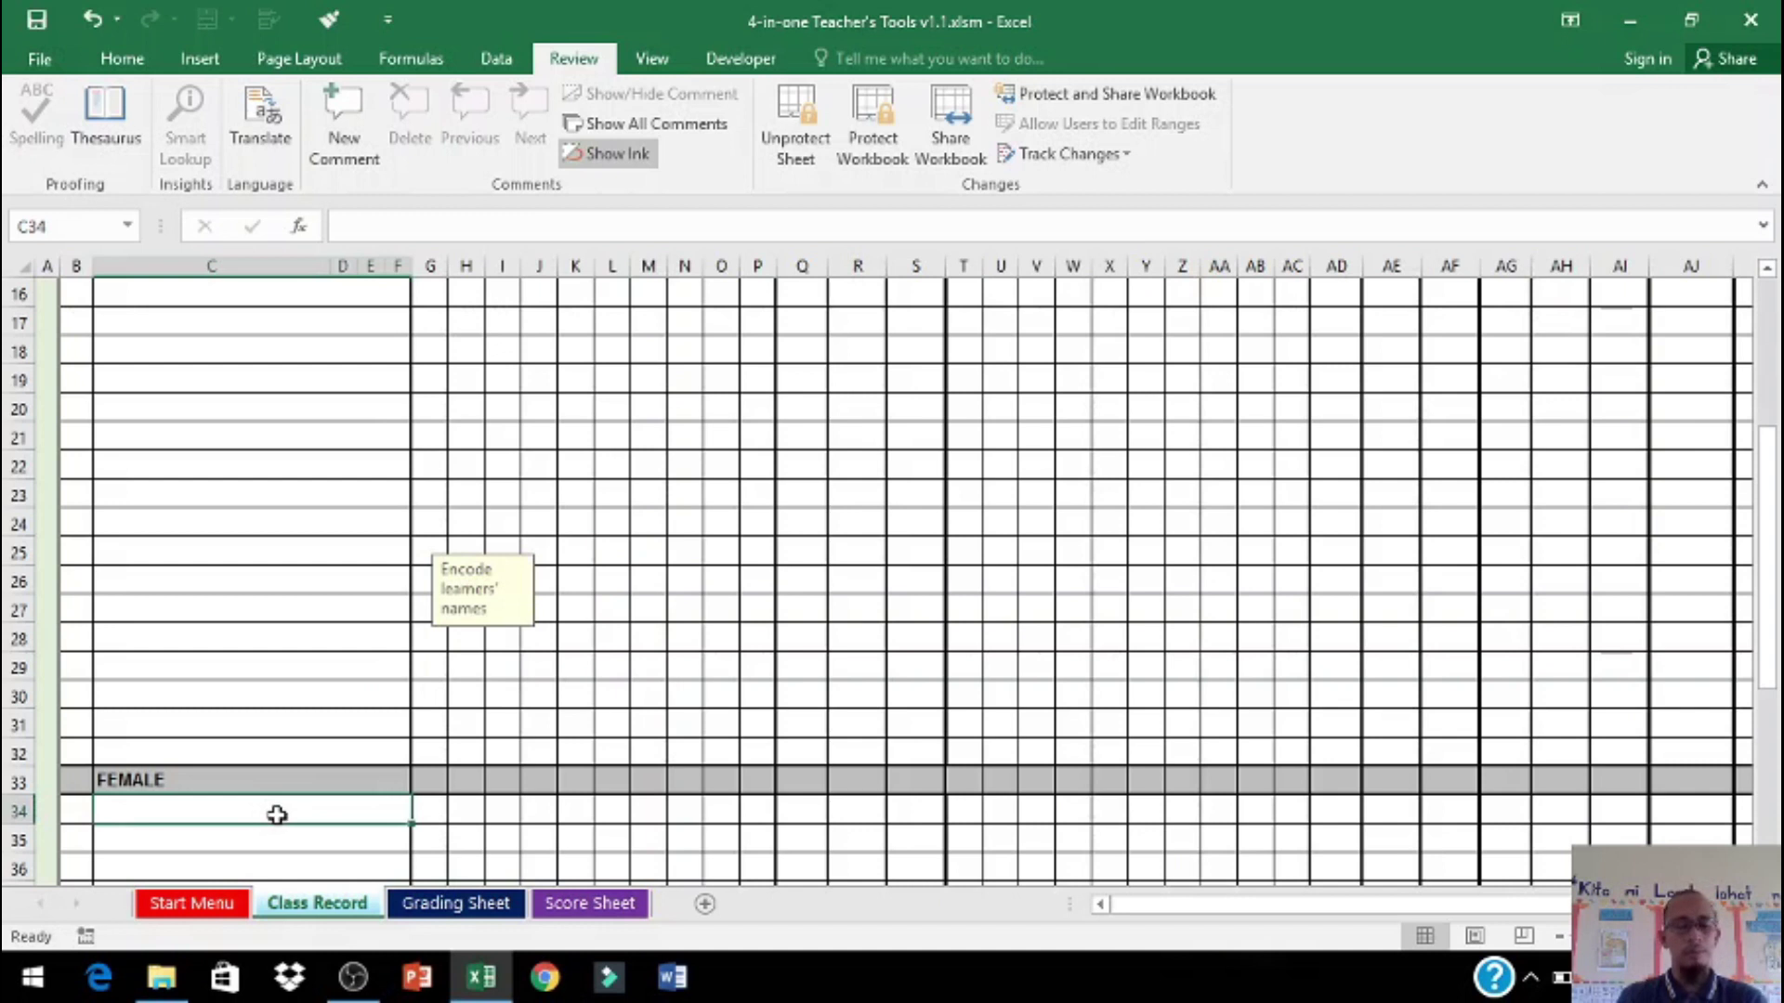
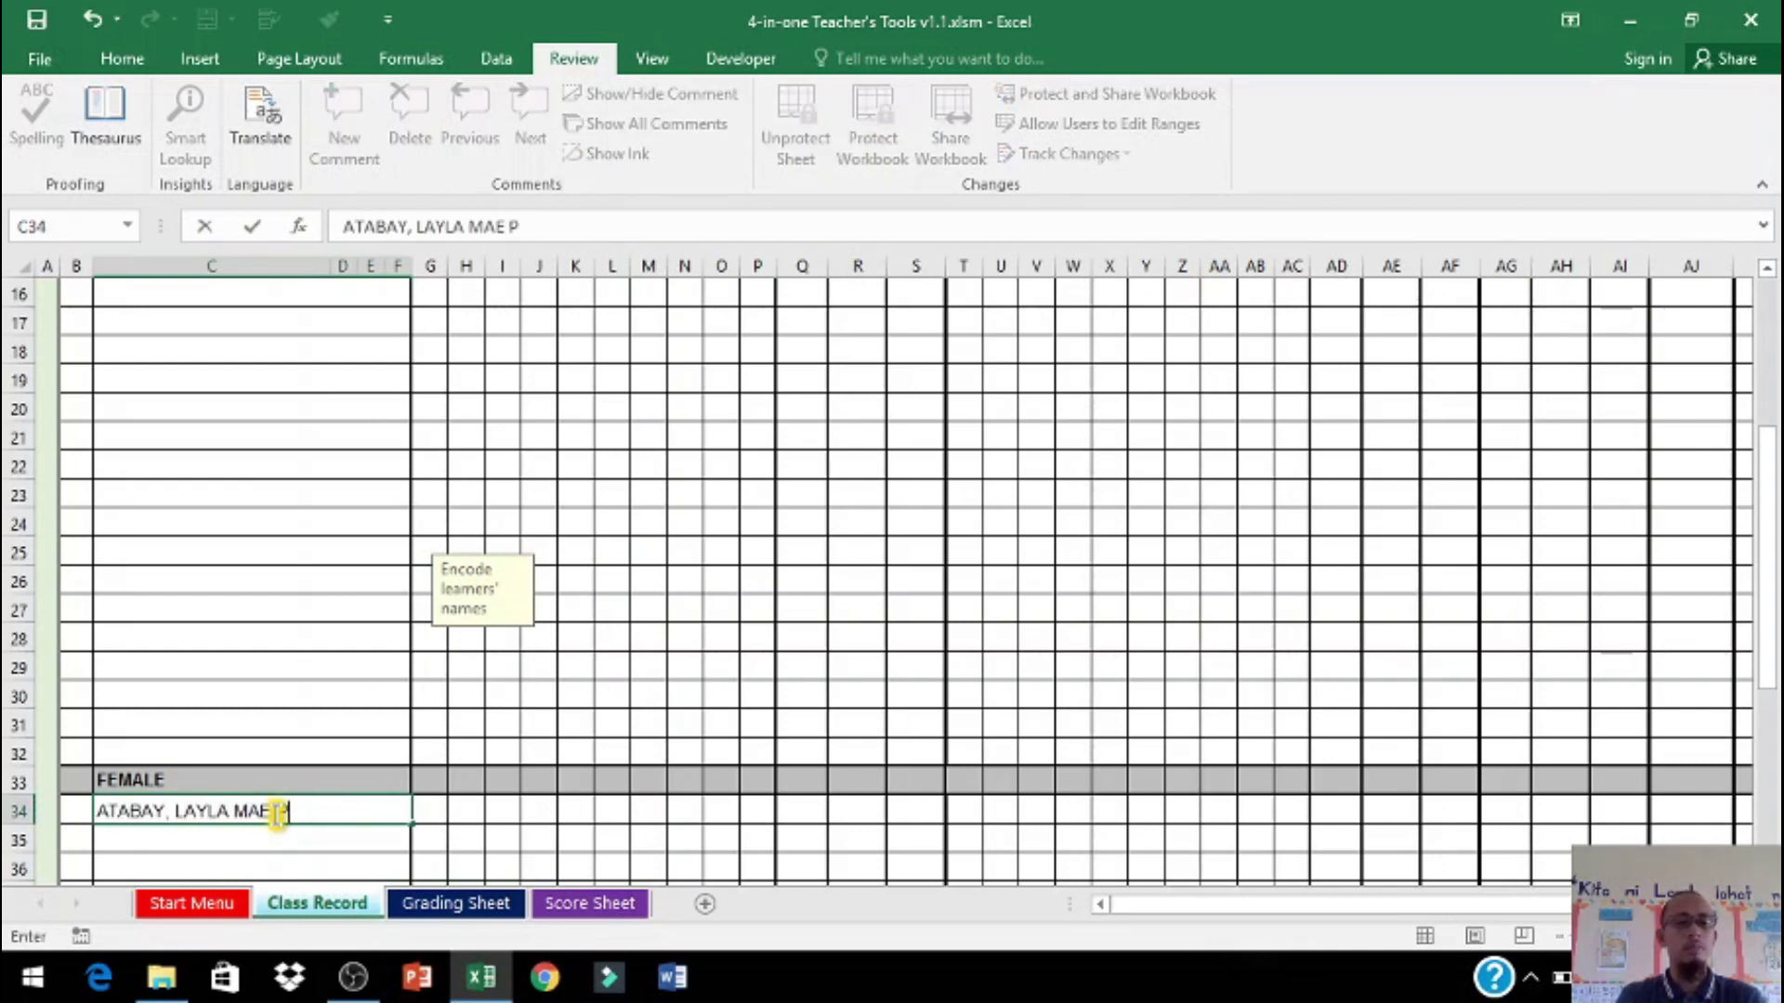
key(Return)
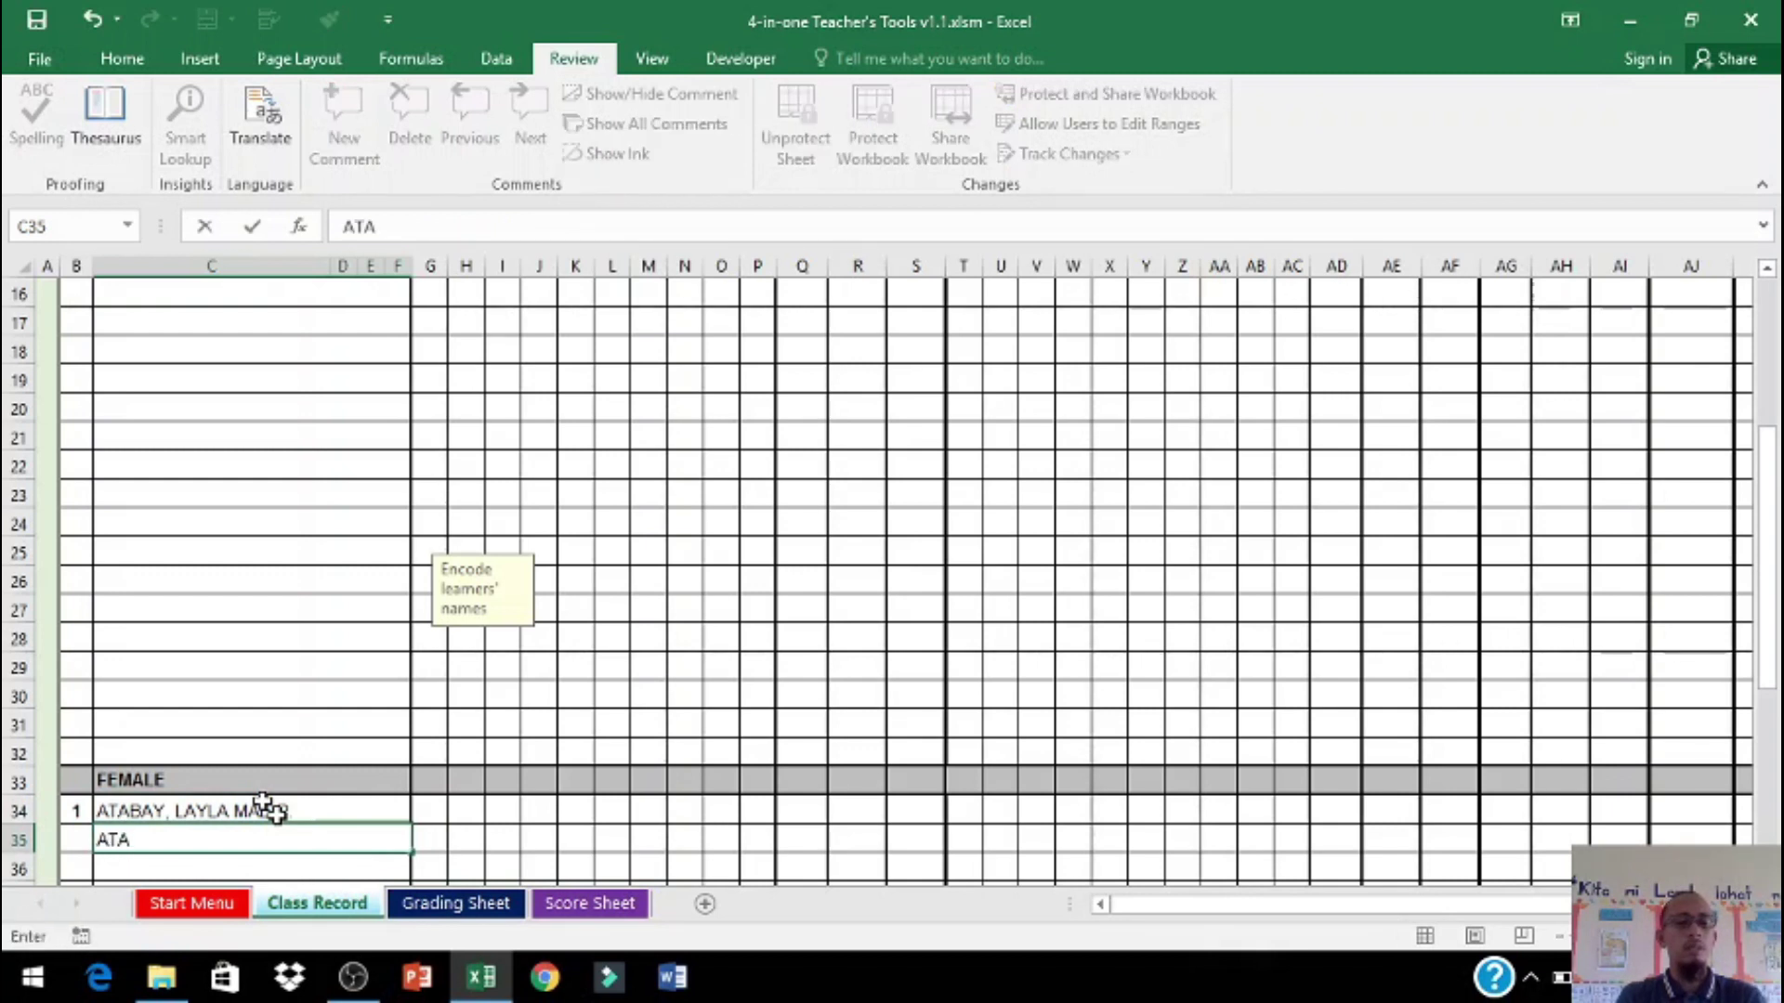
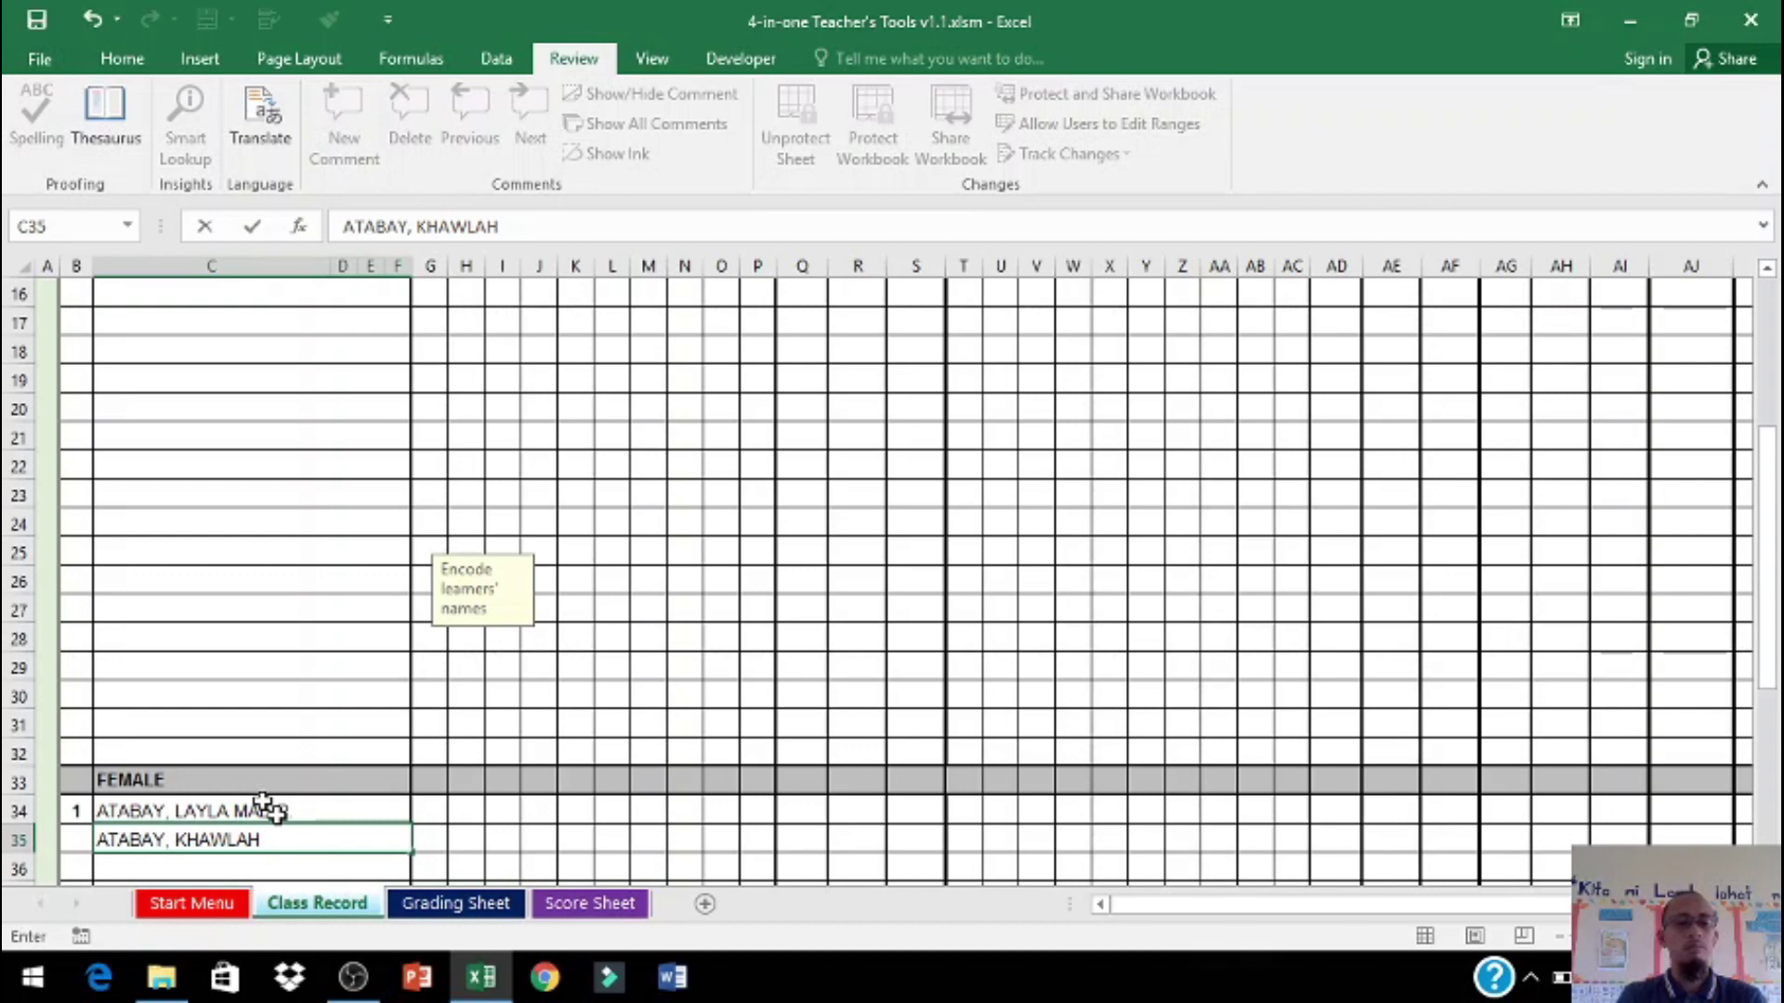
key(Return)
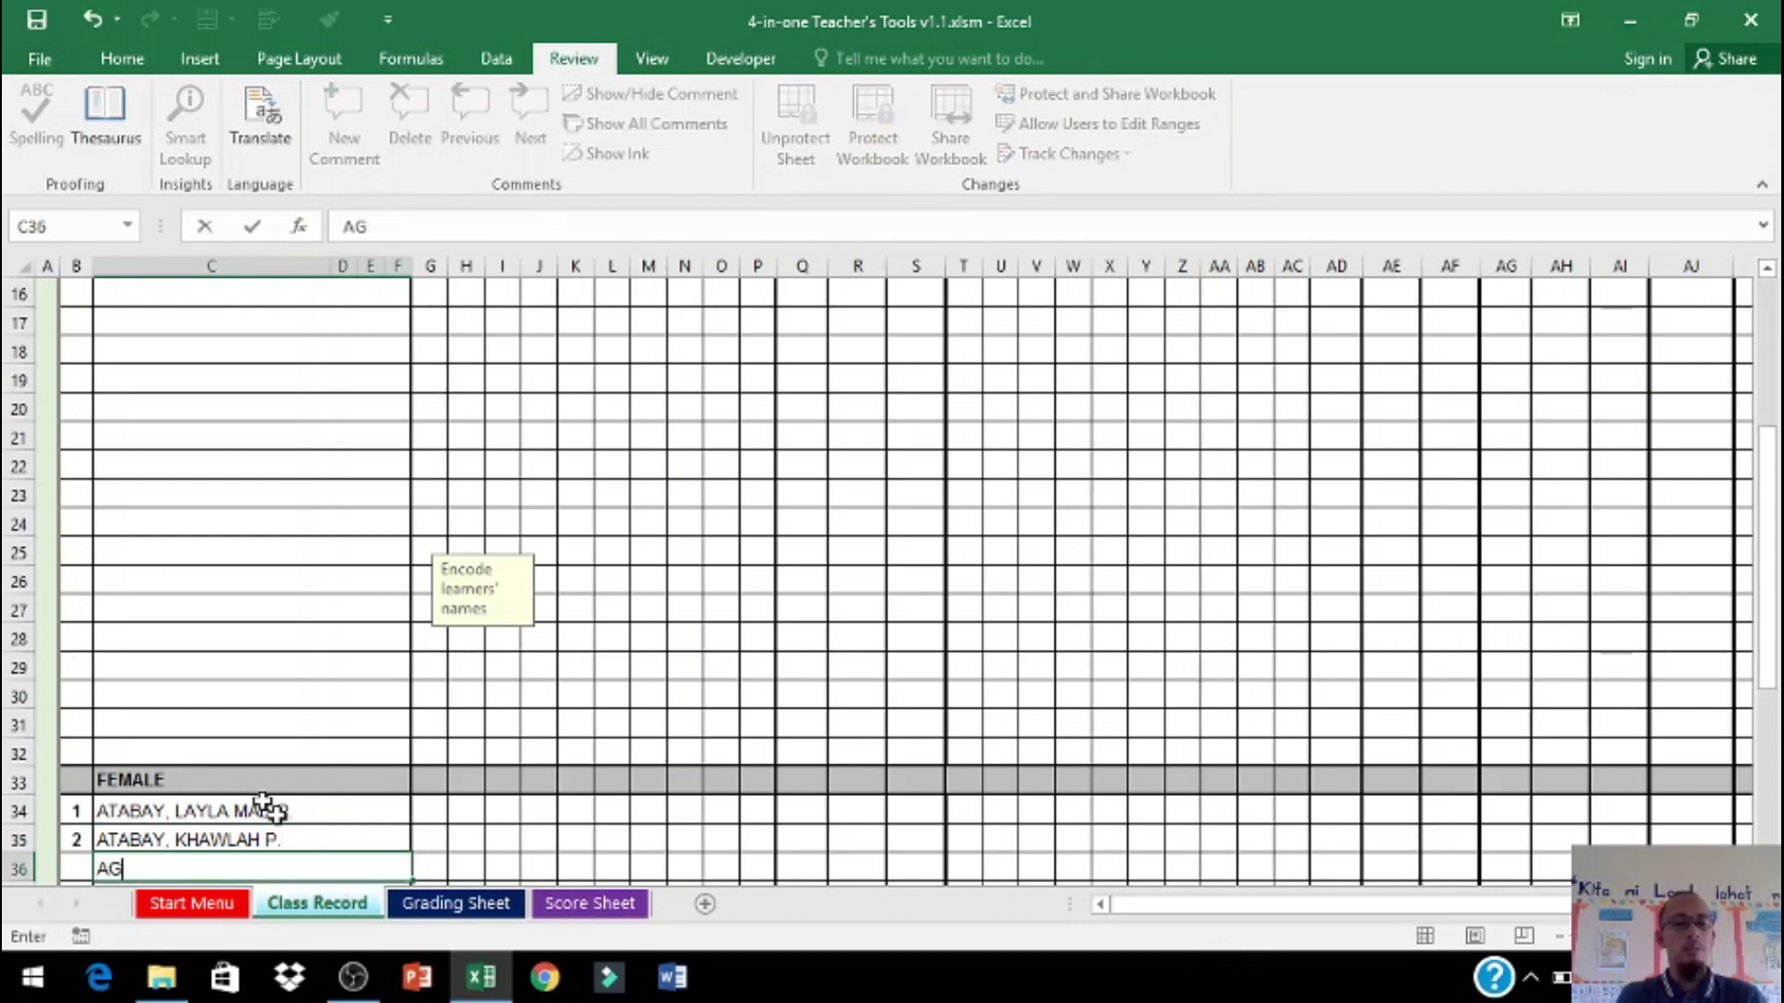
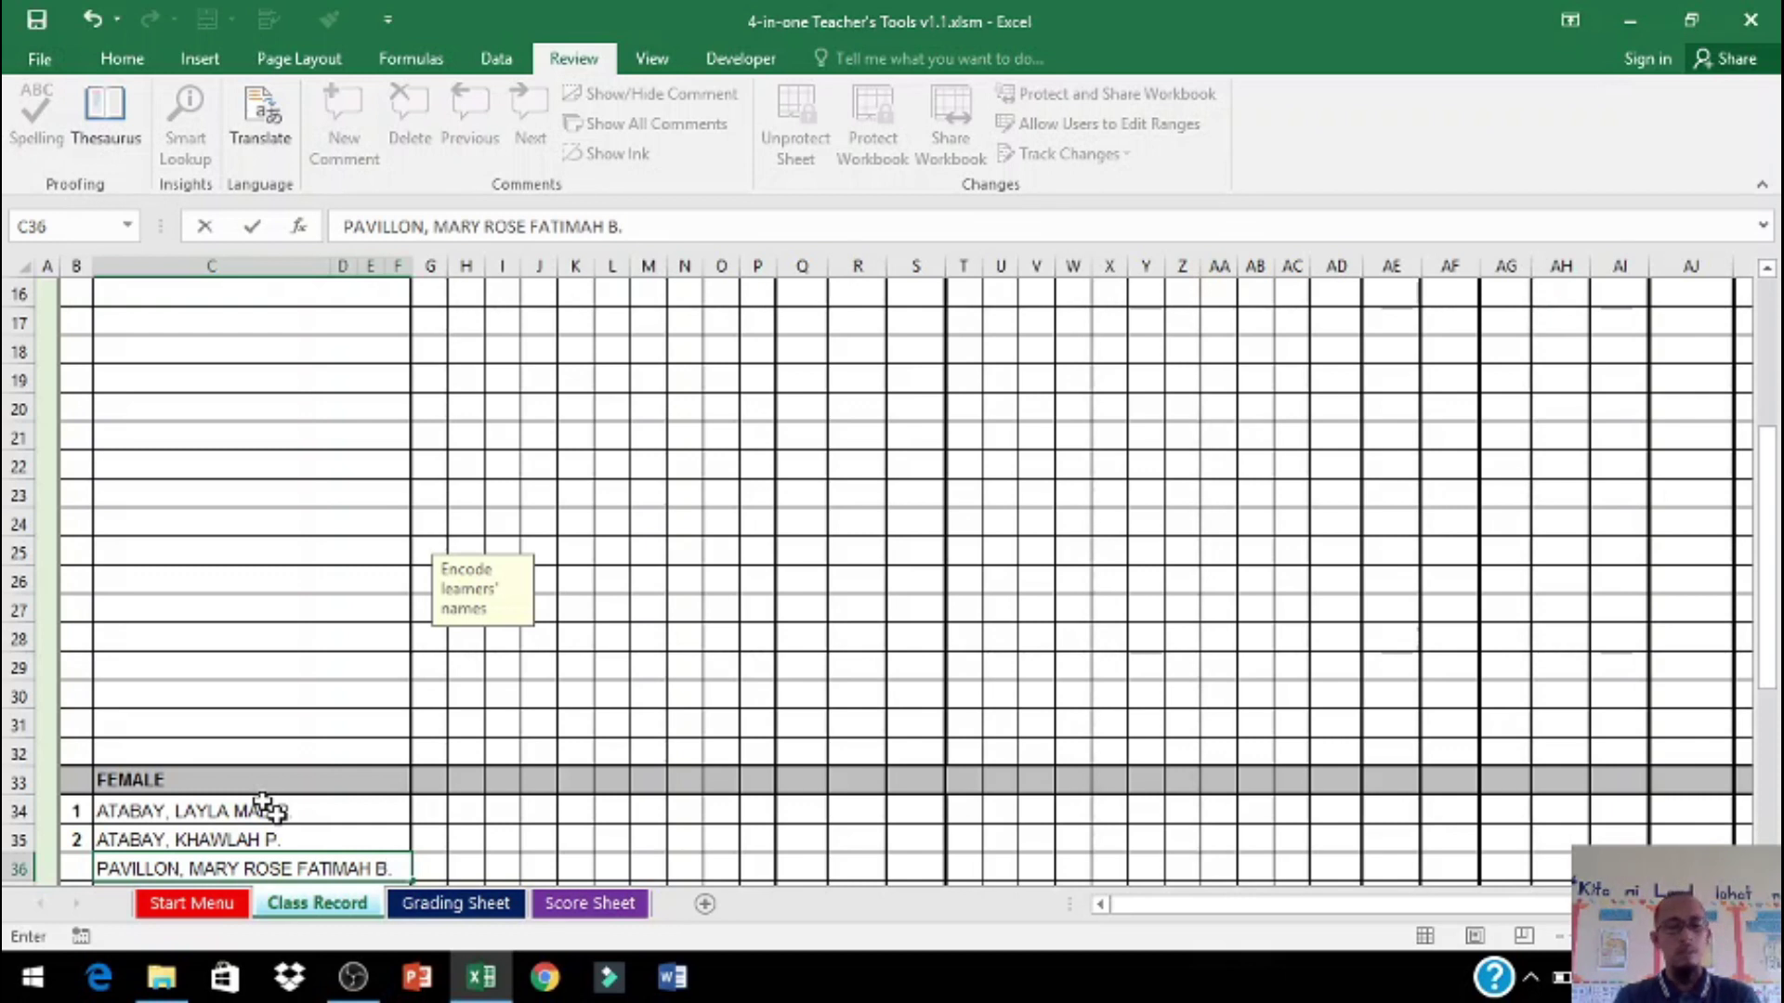
Step: Commit the third female learner's name and save the workbook from the File menu
key(Return)
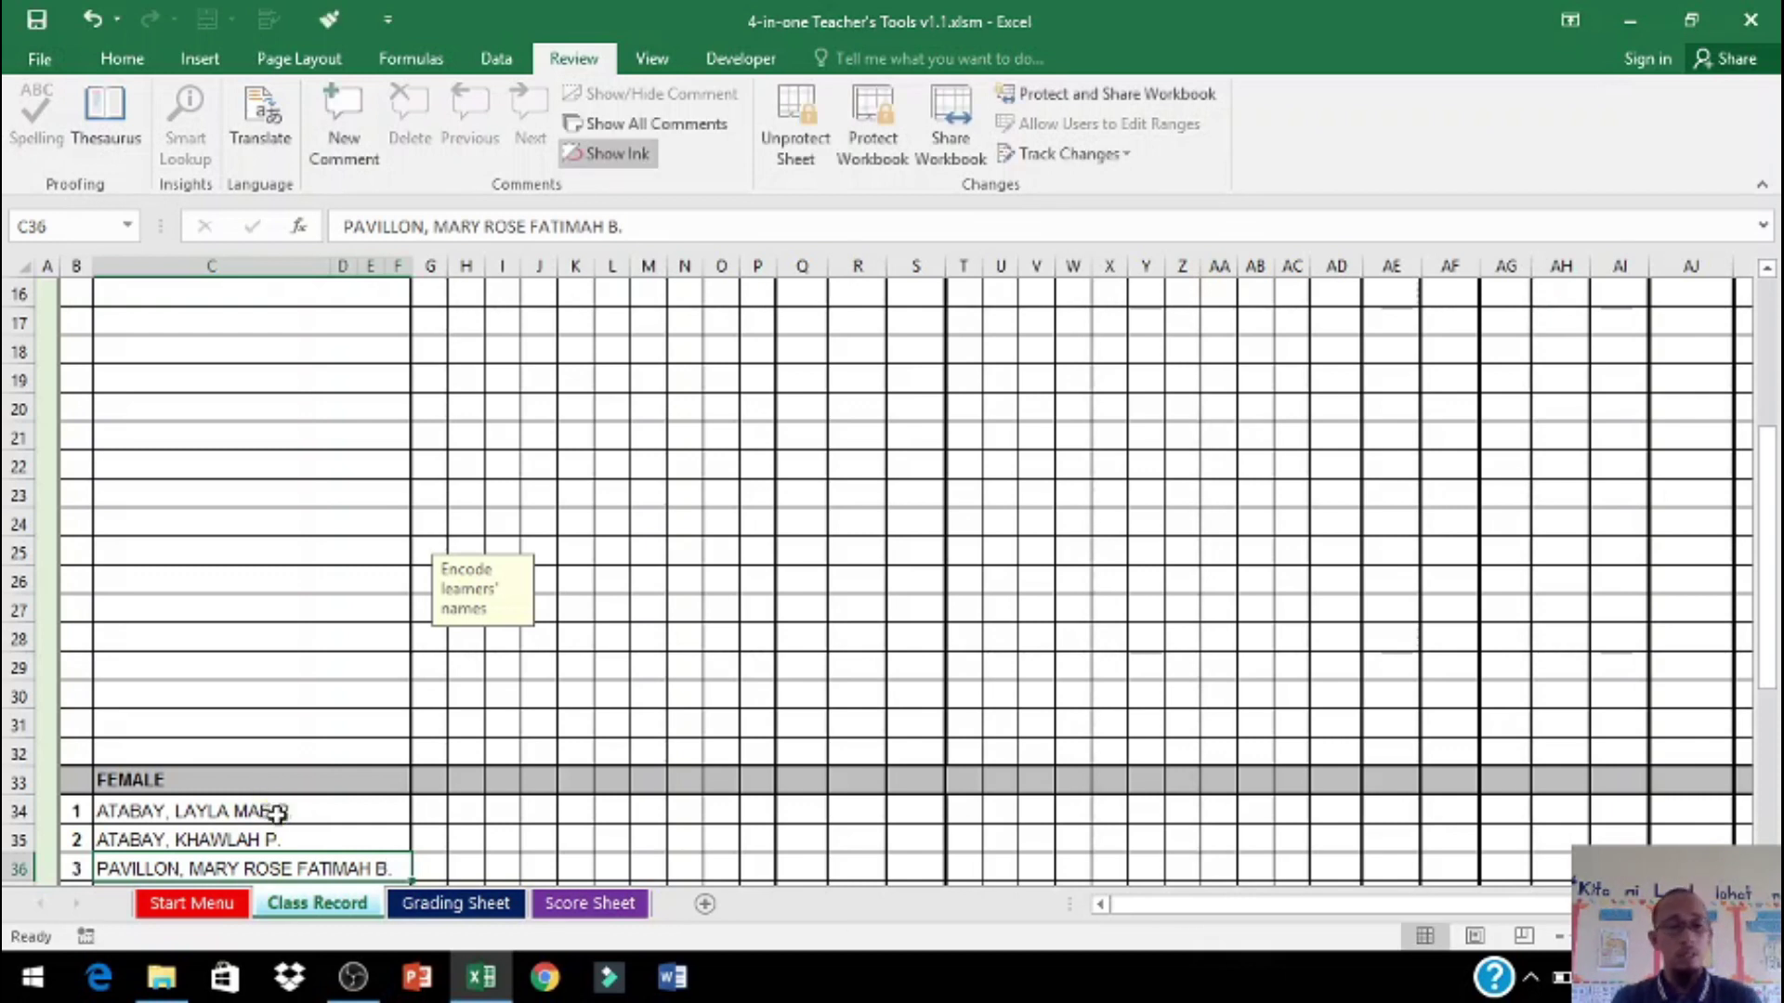
click(48, 26)
click(39, 22)
click(54, 65)
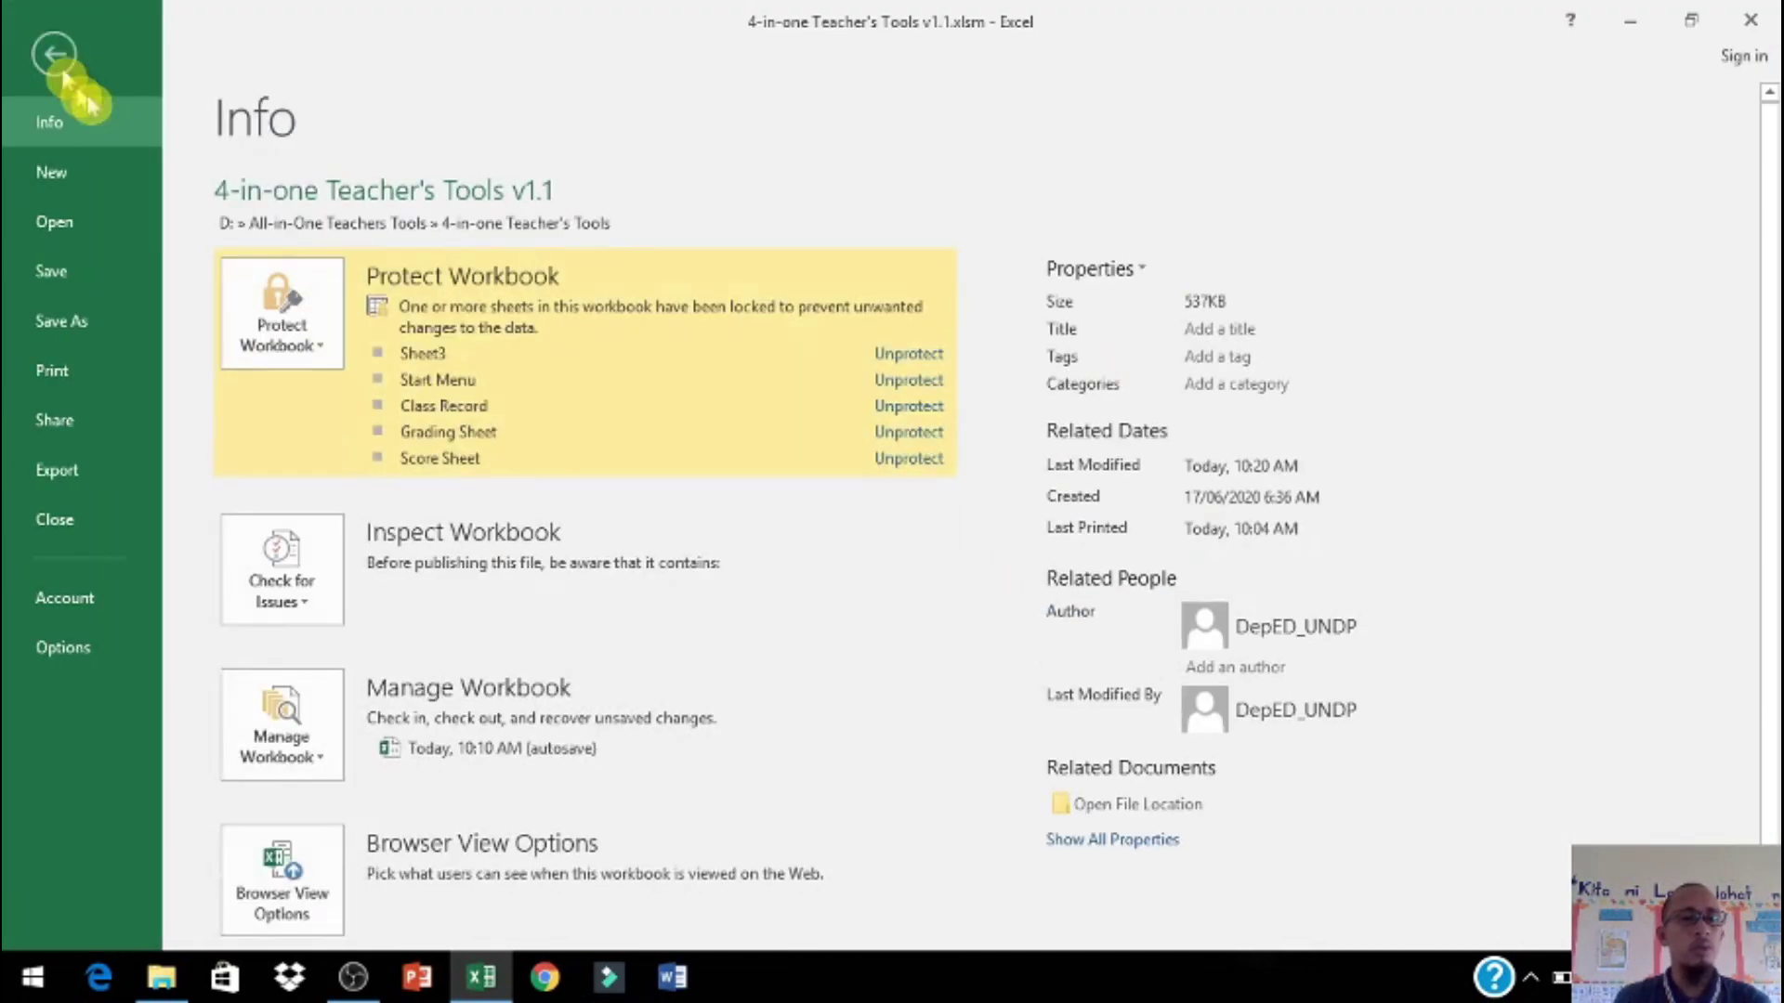
click(127, 283)
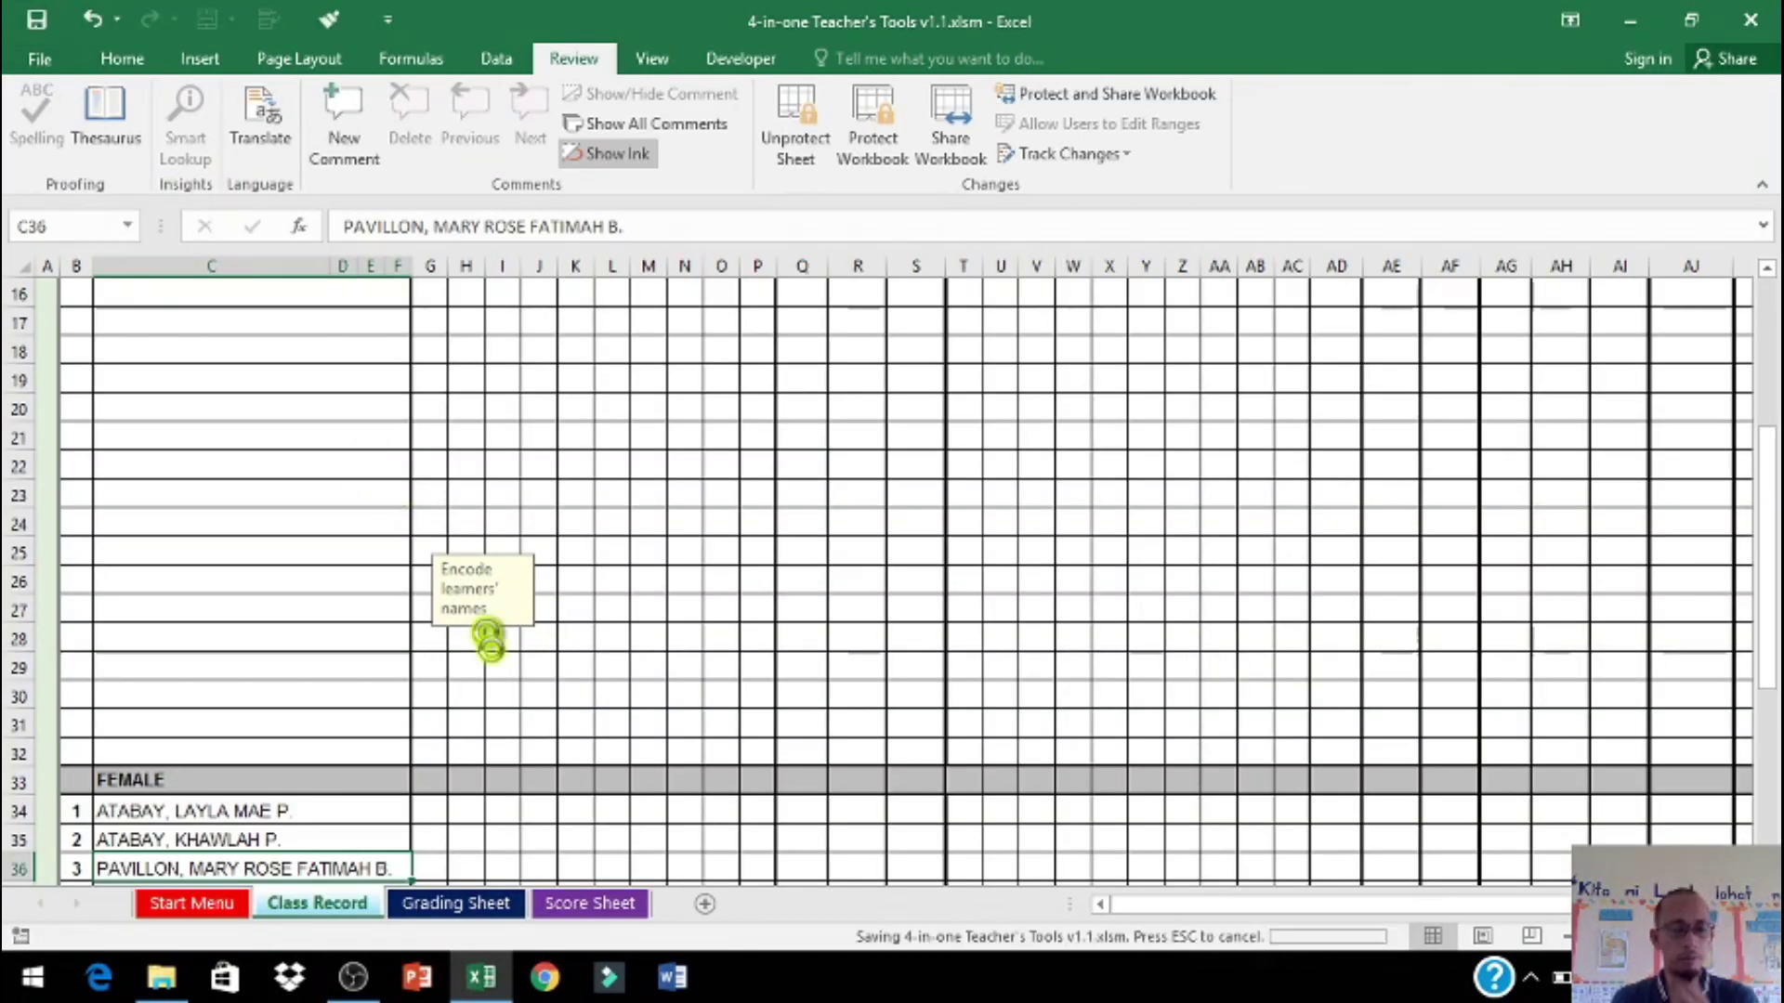
Step: Review the name-format and raw-score notes and the empty learner name slots on Class Record
scroll(520, 753, up, 2)
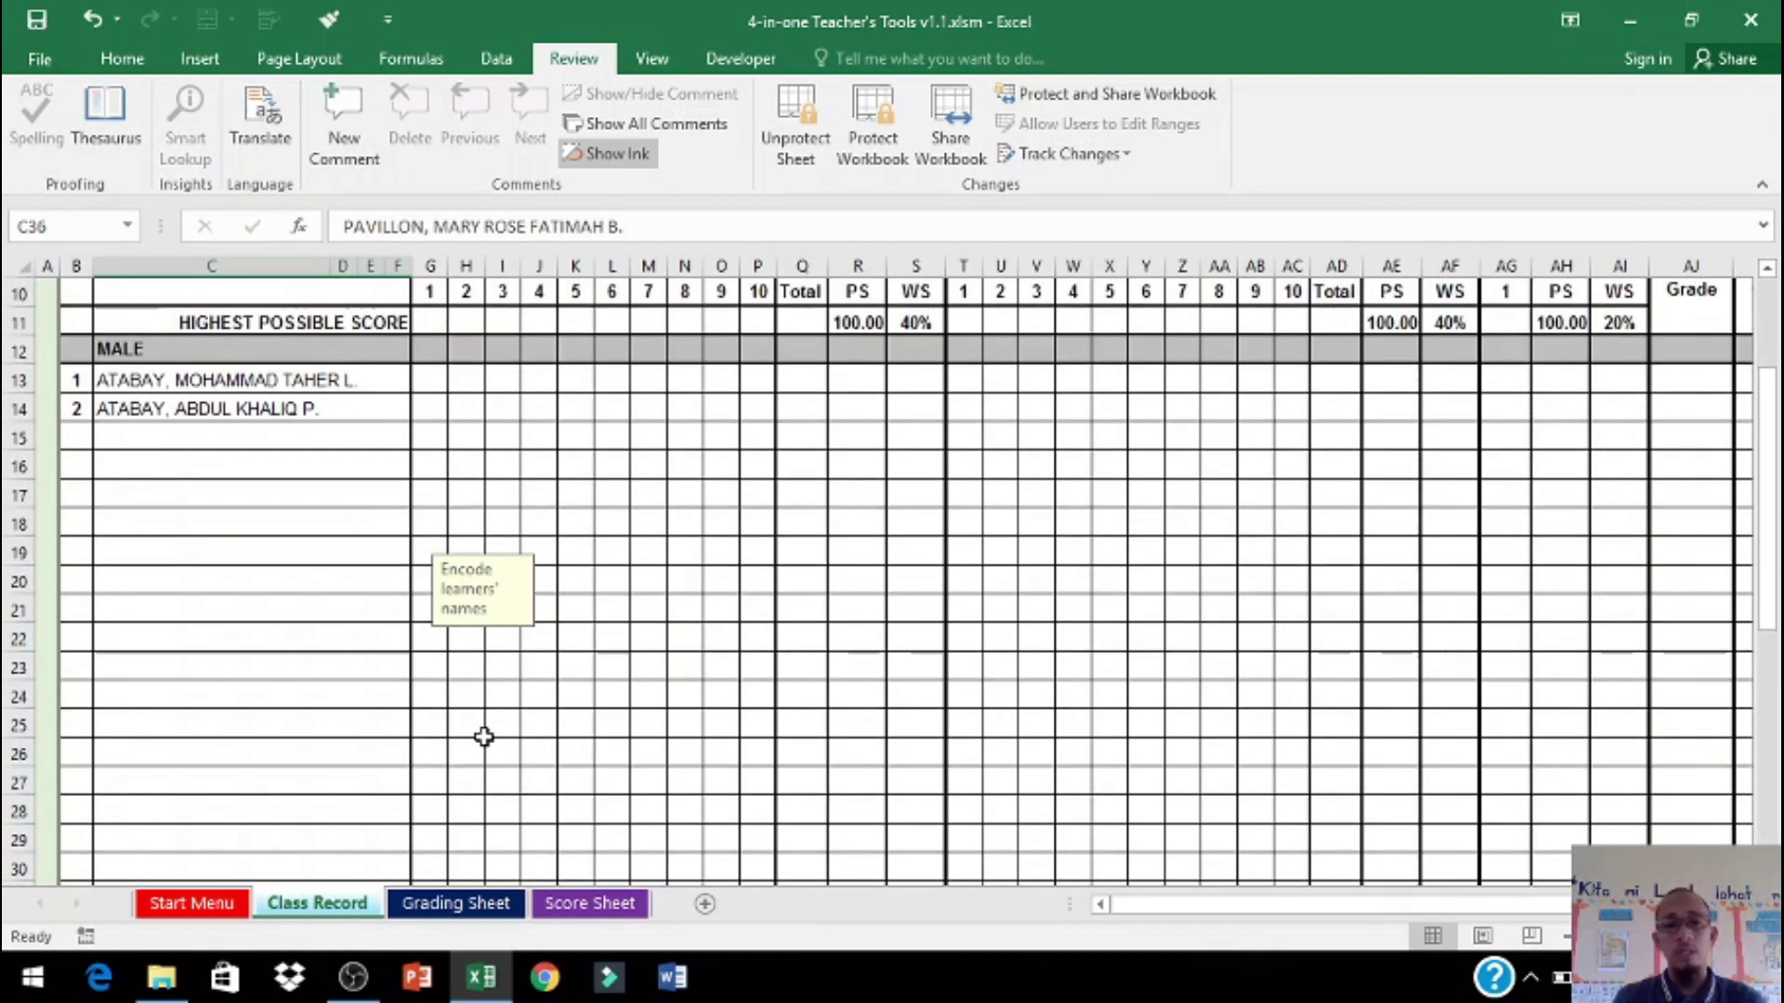
click(267, 407)
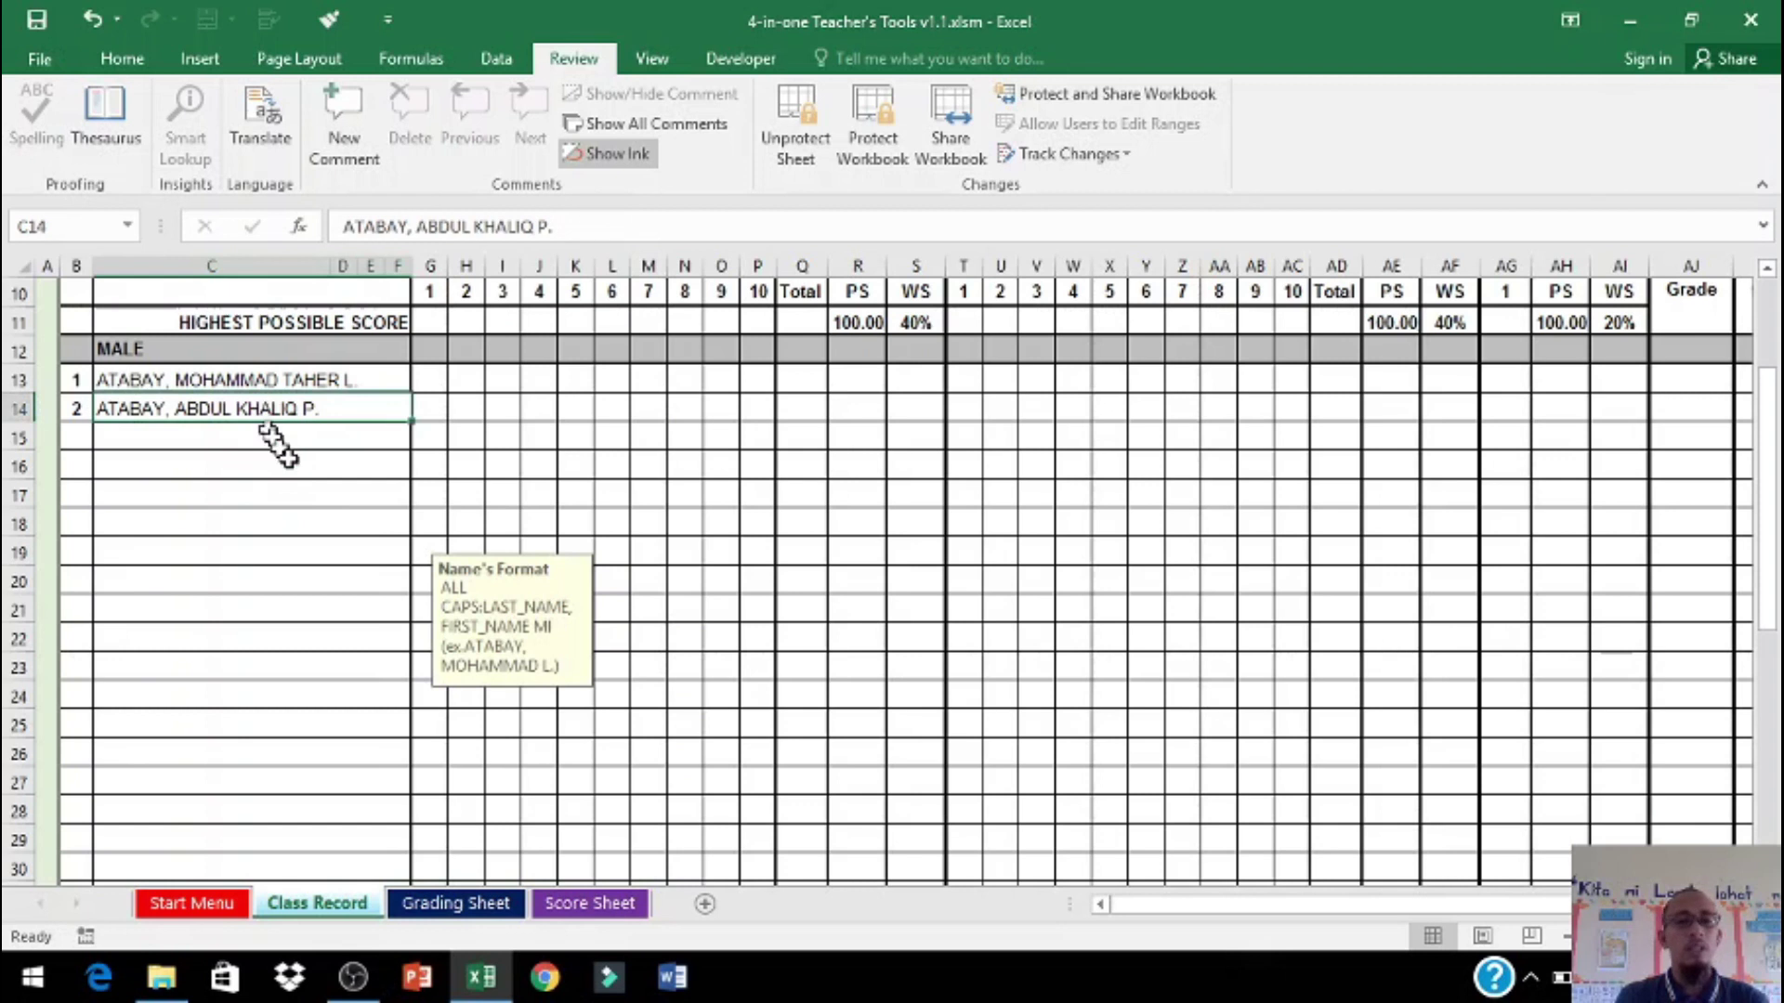
scroll(442, 455, up, 3)
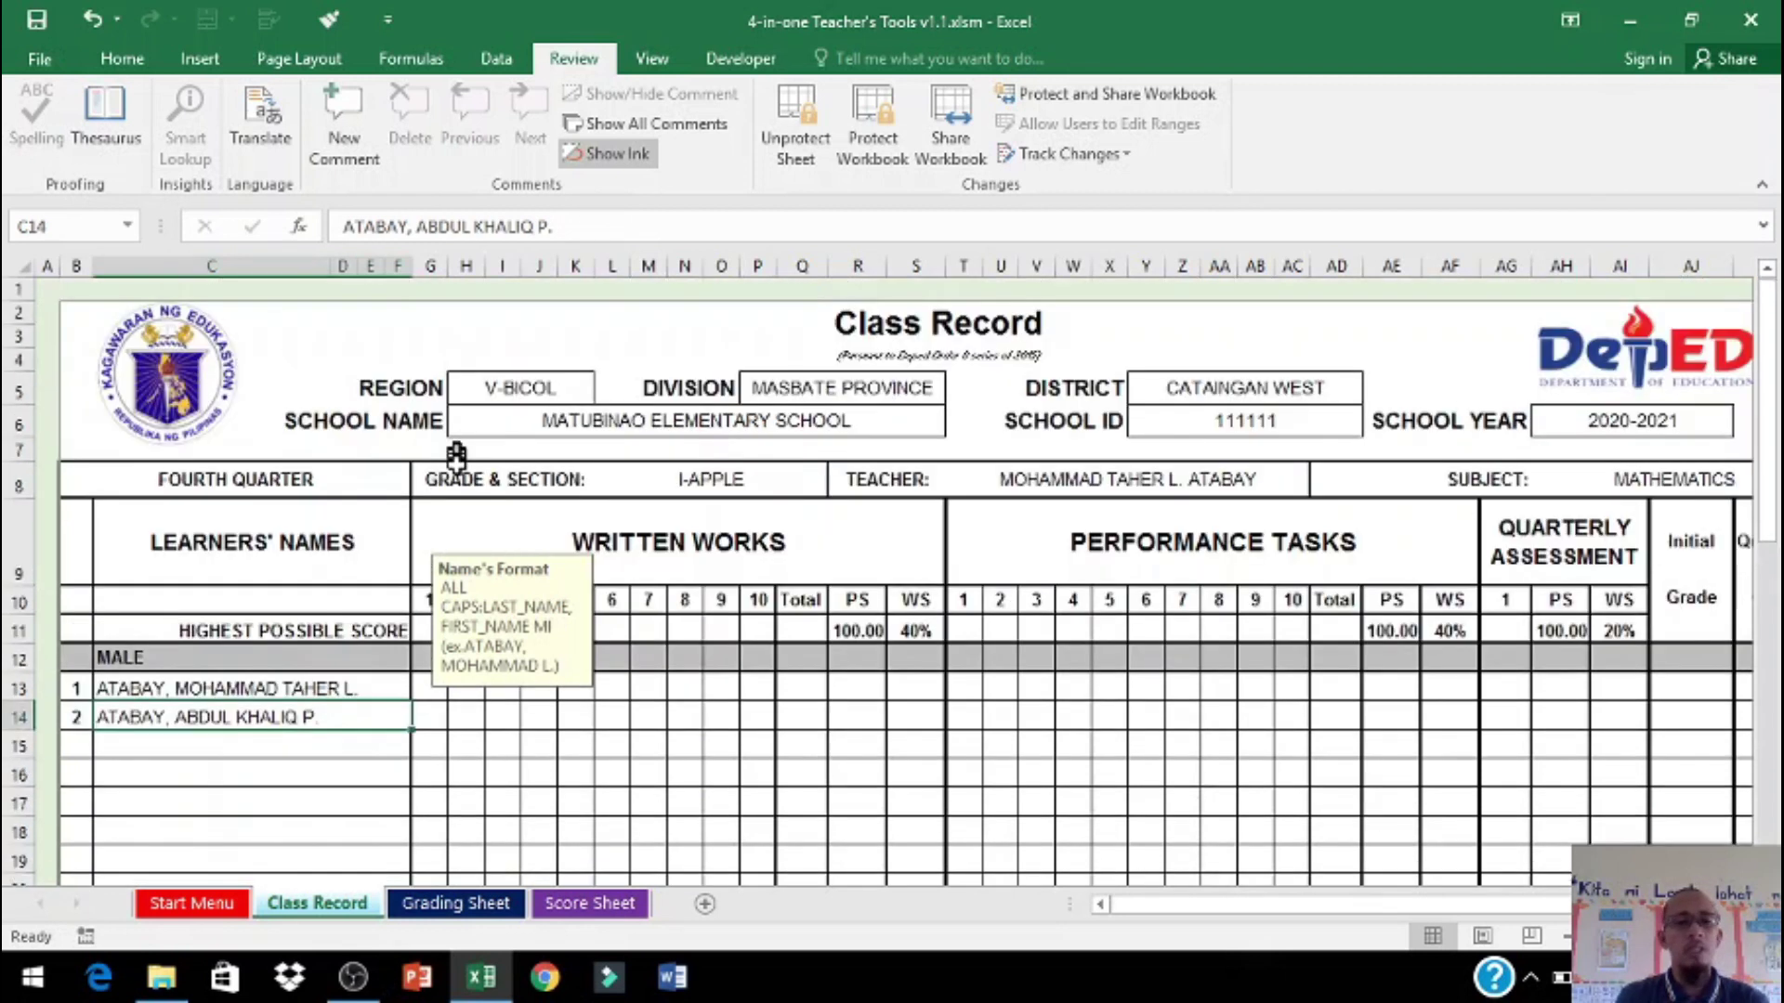
scroll(771, 681, down, 2)
scroll(771, 680, down, 1)
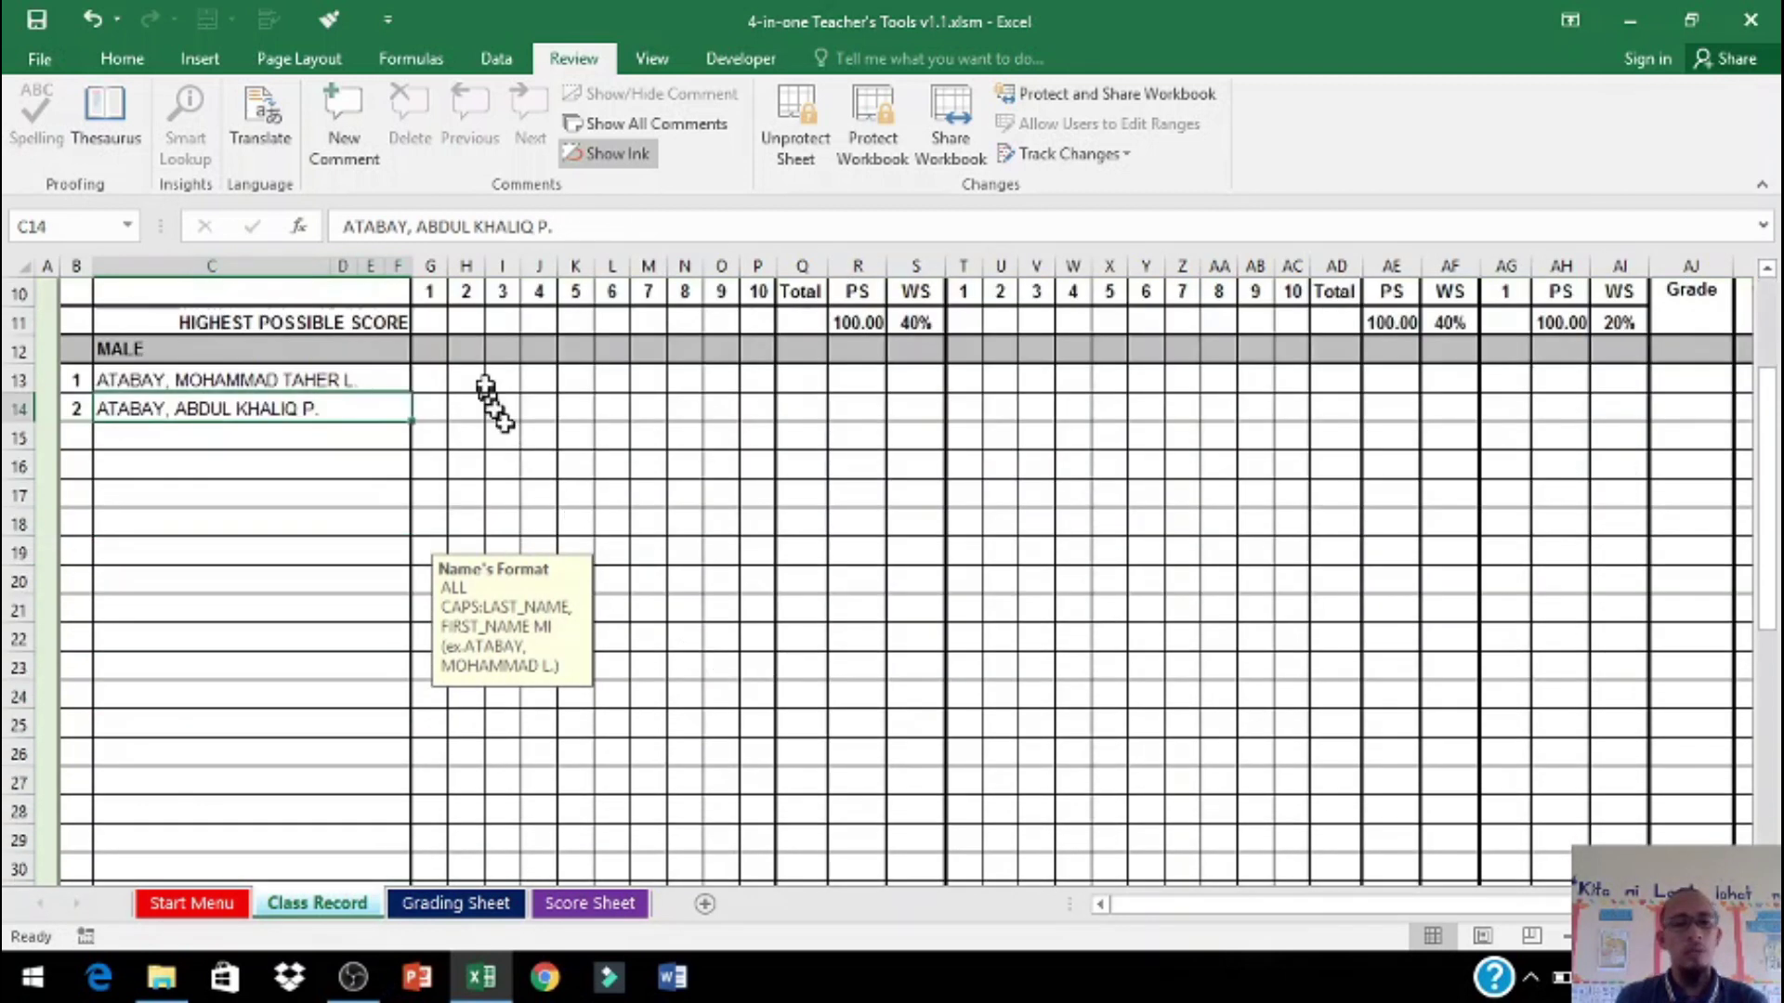
click(469, 381)
click(316, 414)
click(316, 581)
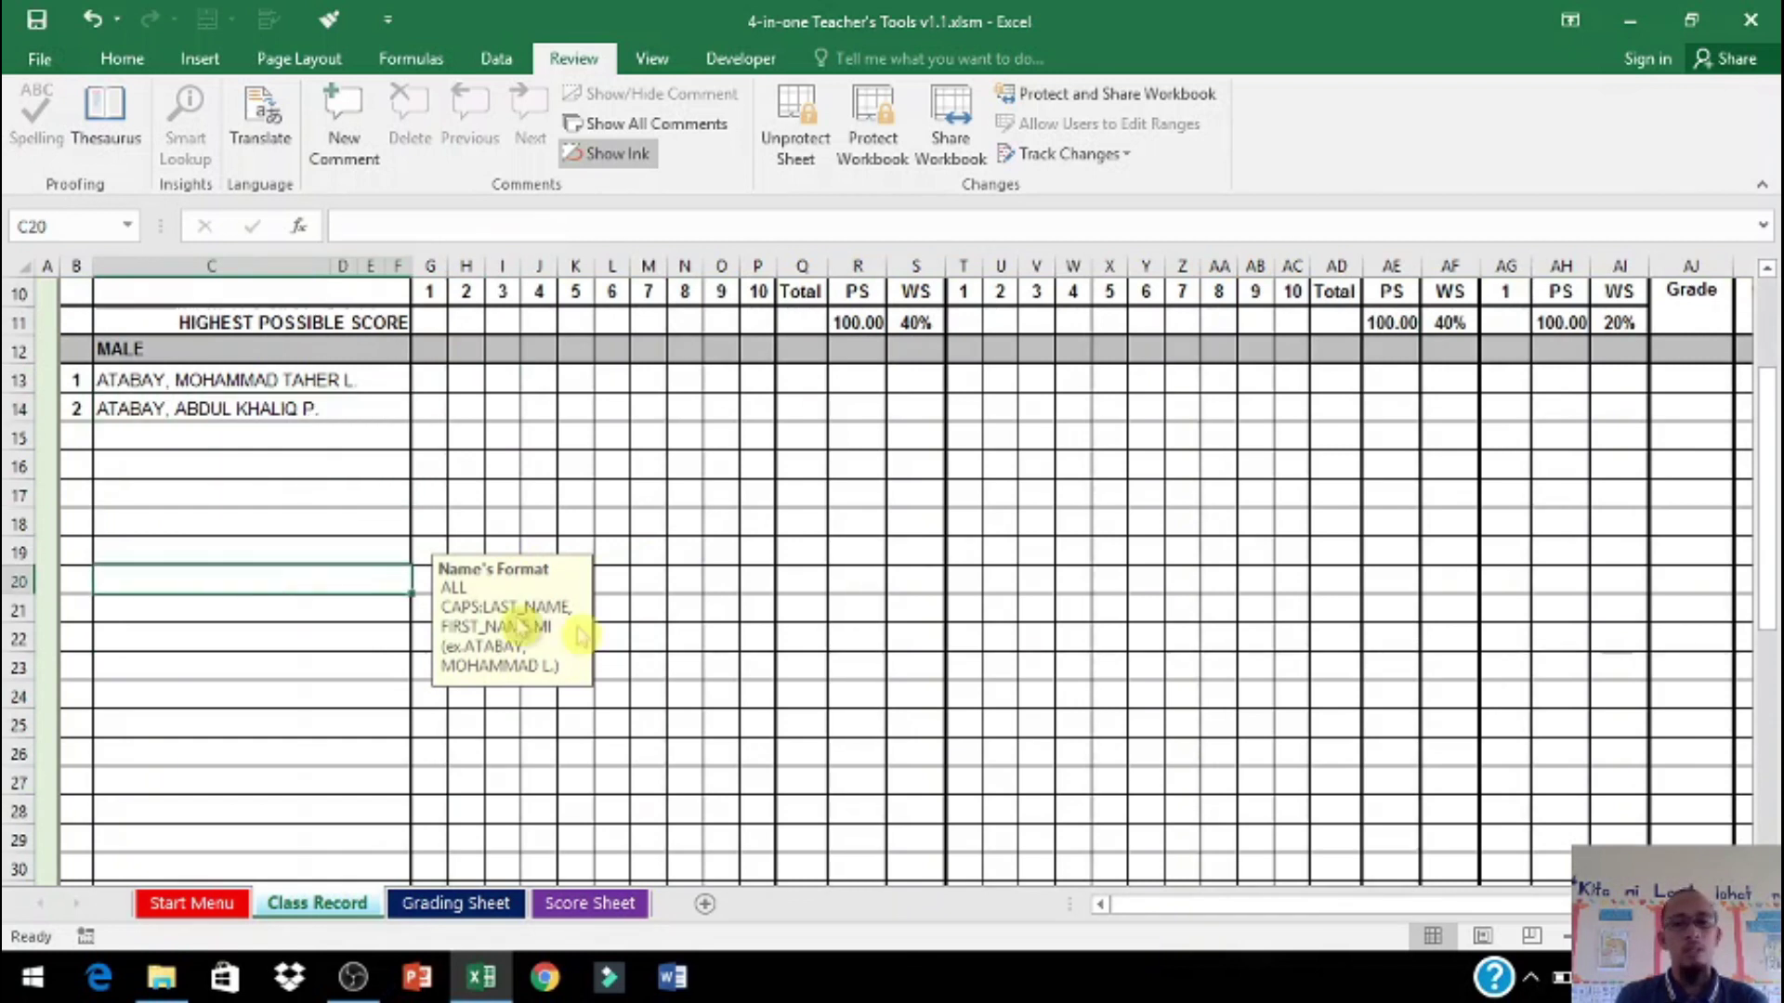
click(251, 466)
scroll(202, 613, down, 2)
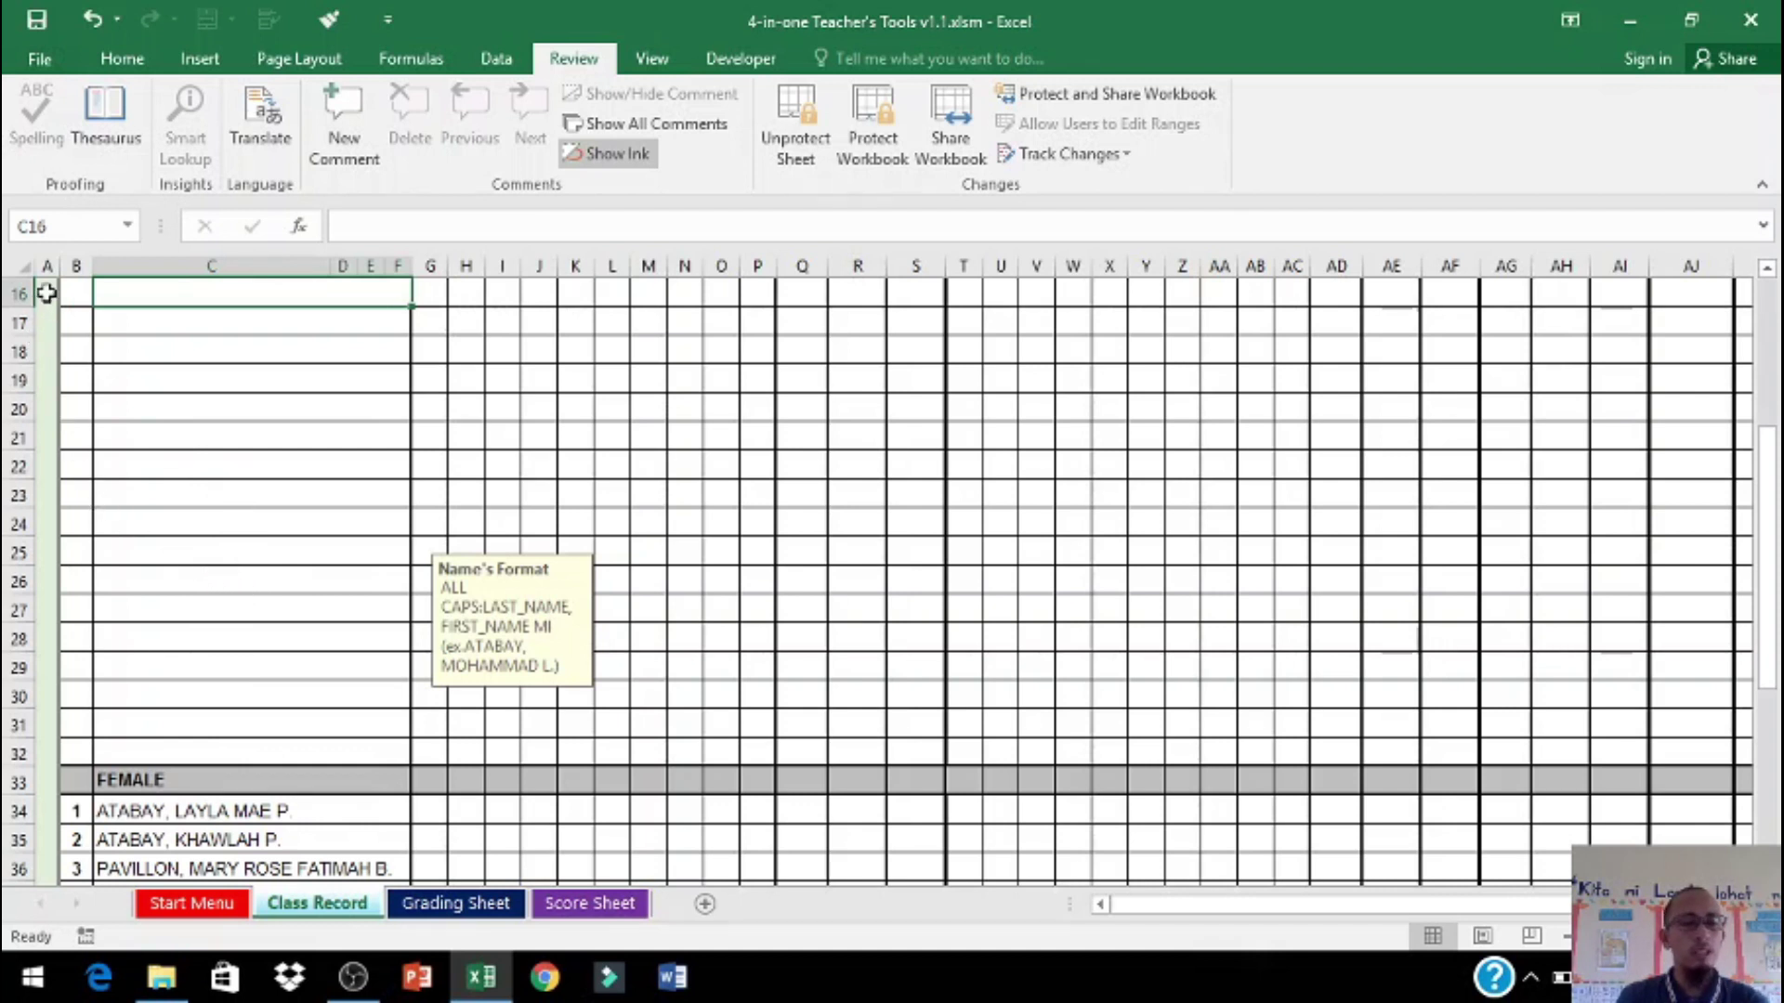
scroll(158, 473, up, 2)
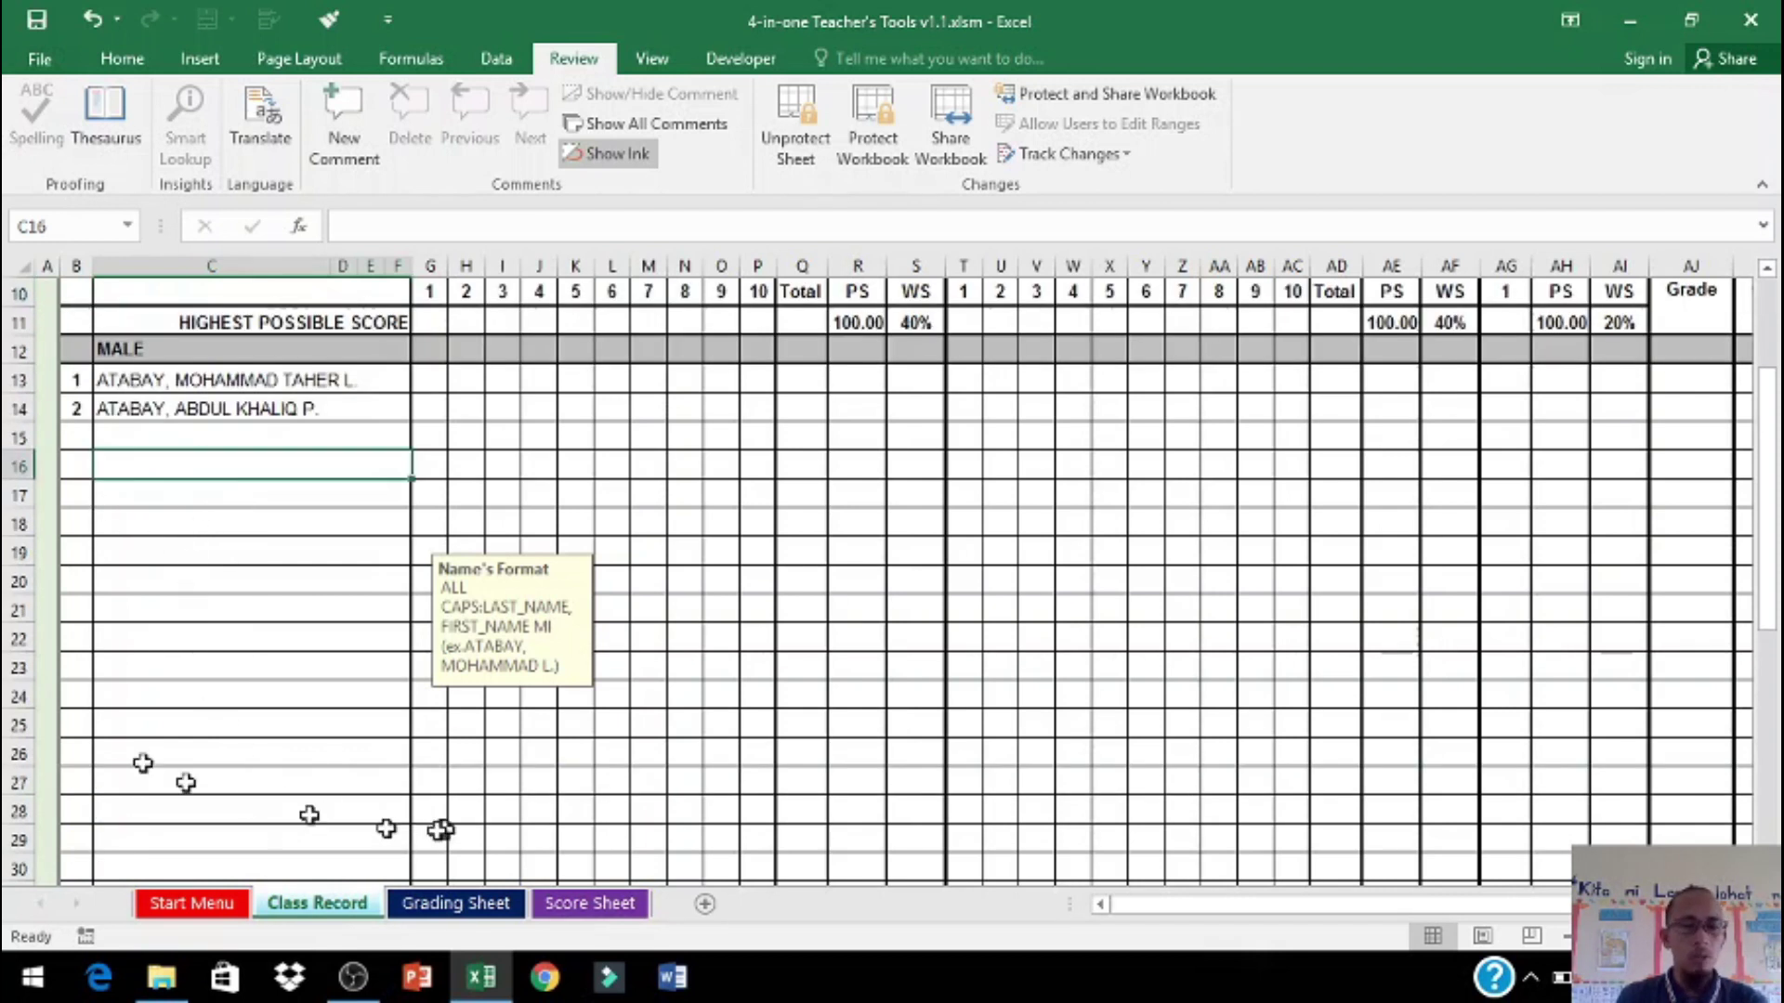
drag(39, 433, 52, 800)
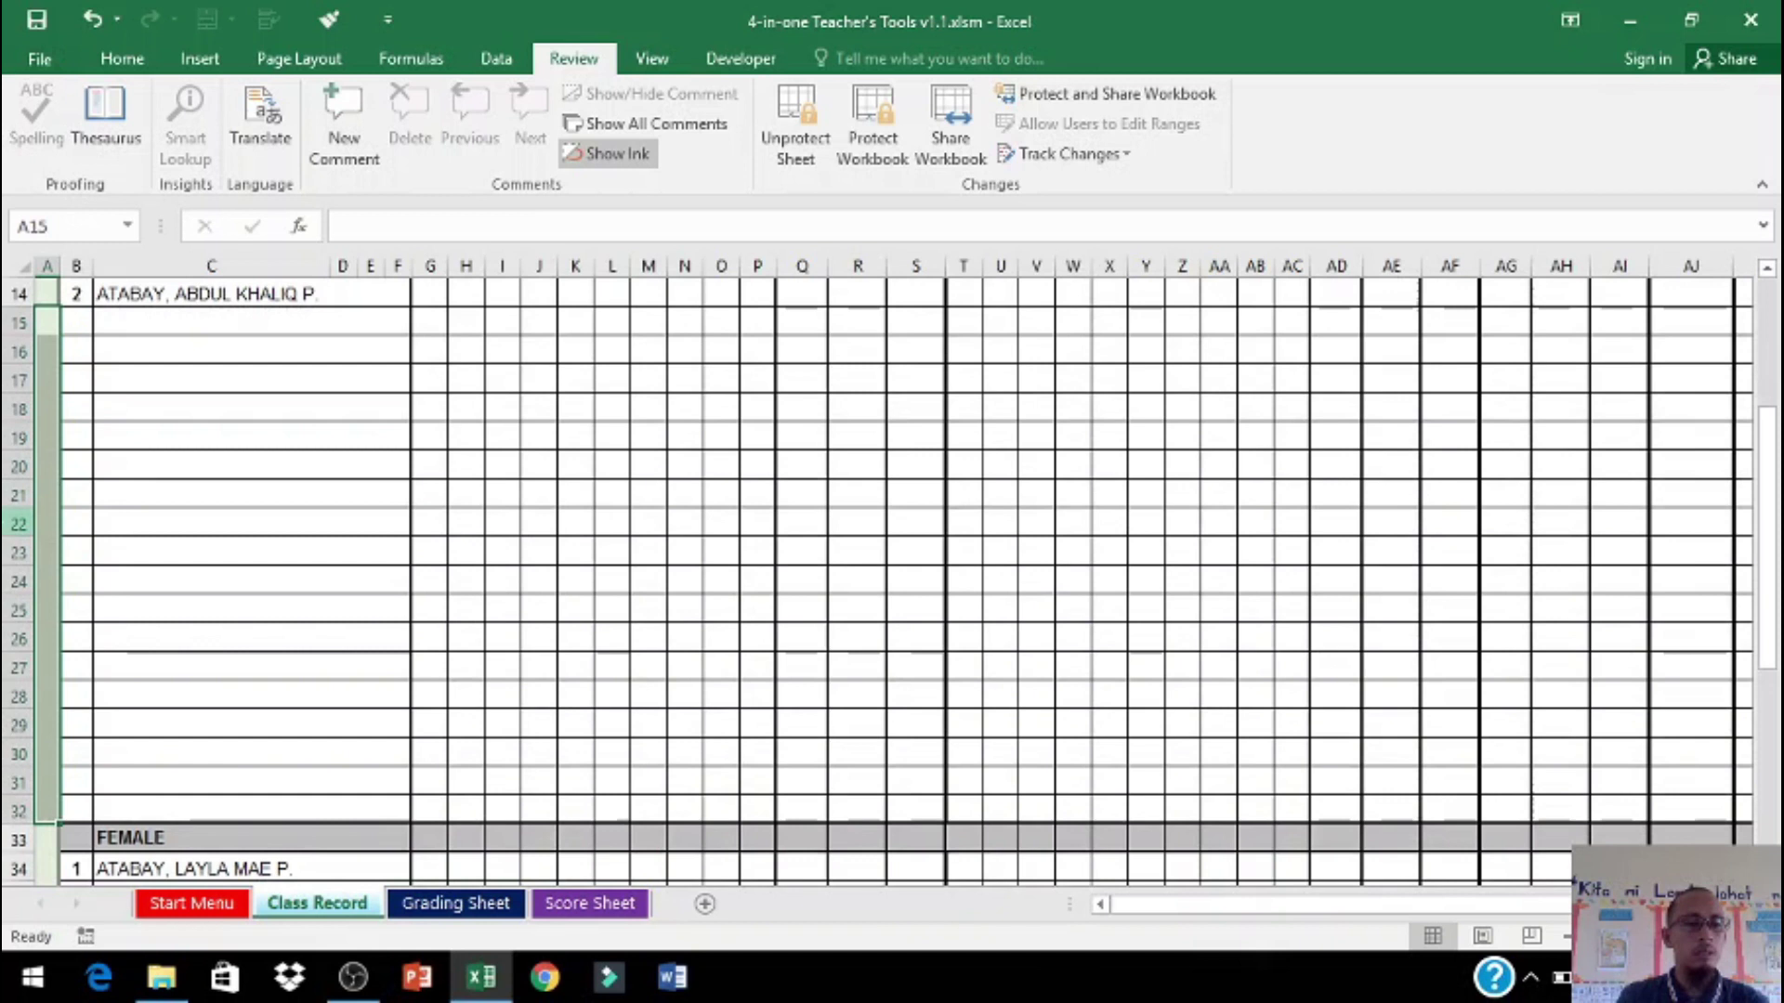
right_click(12, 494)
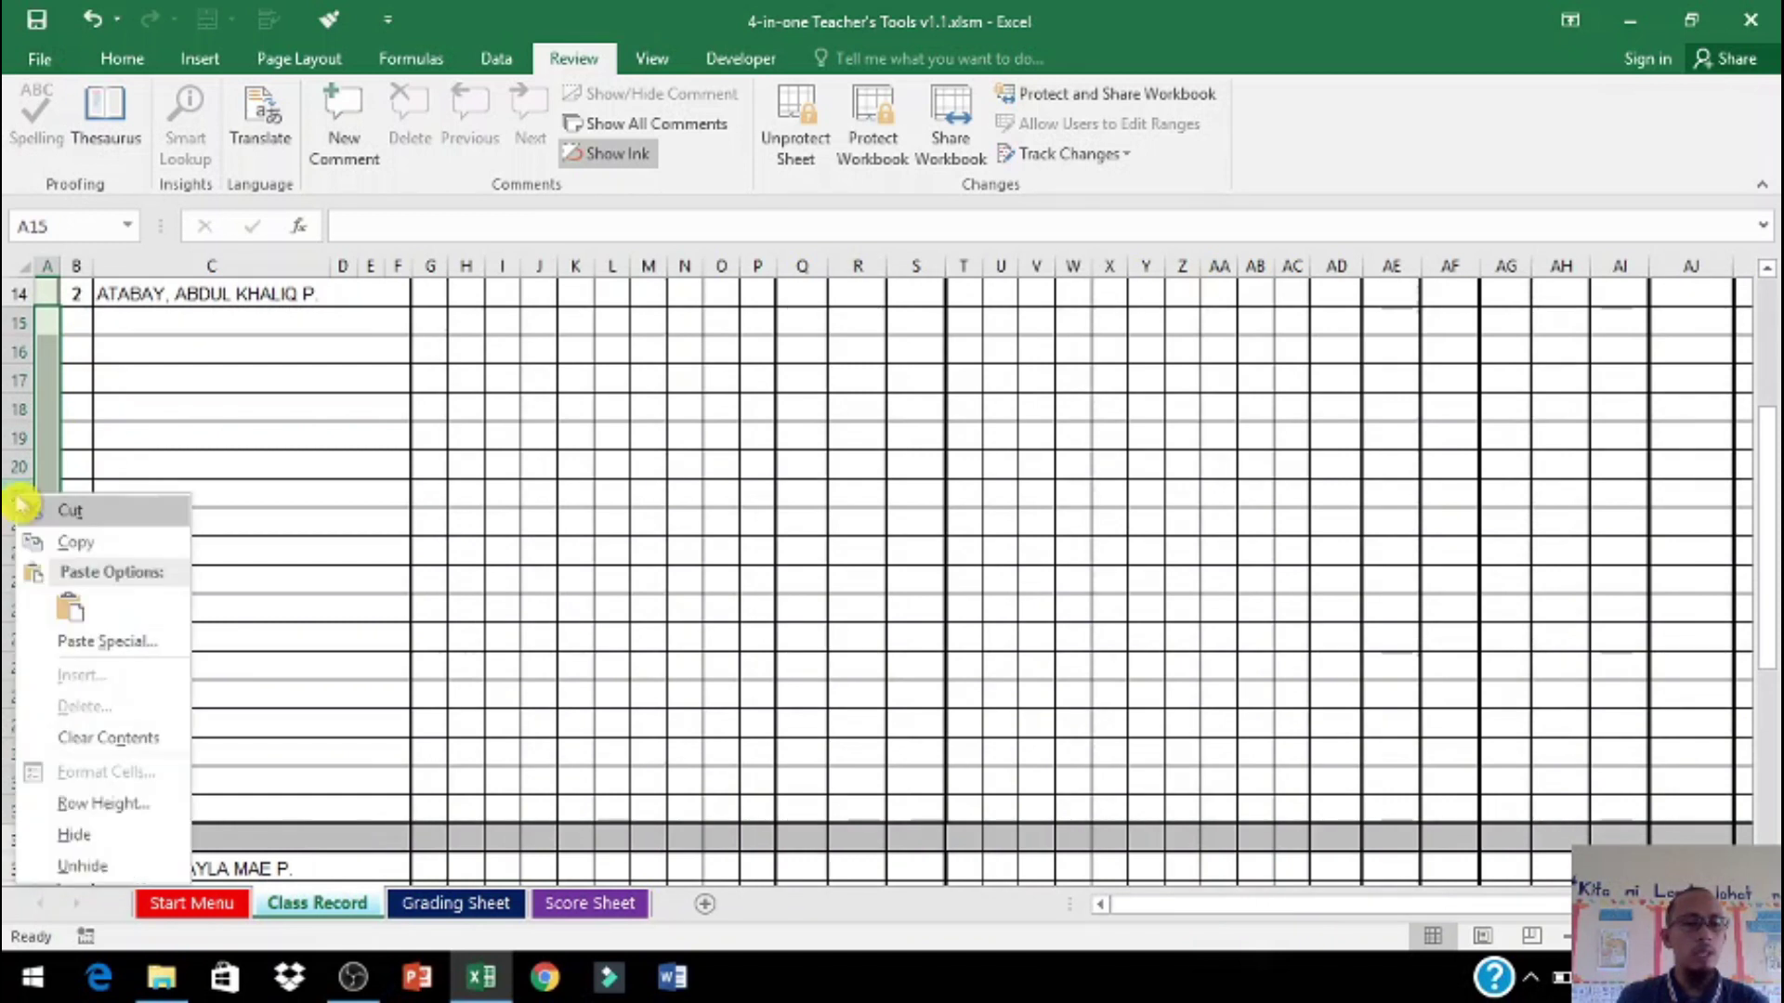
click(90, 839)
scroll(177, 465, up, 3)
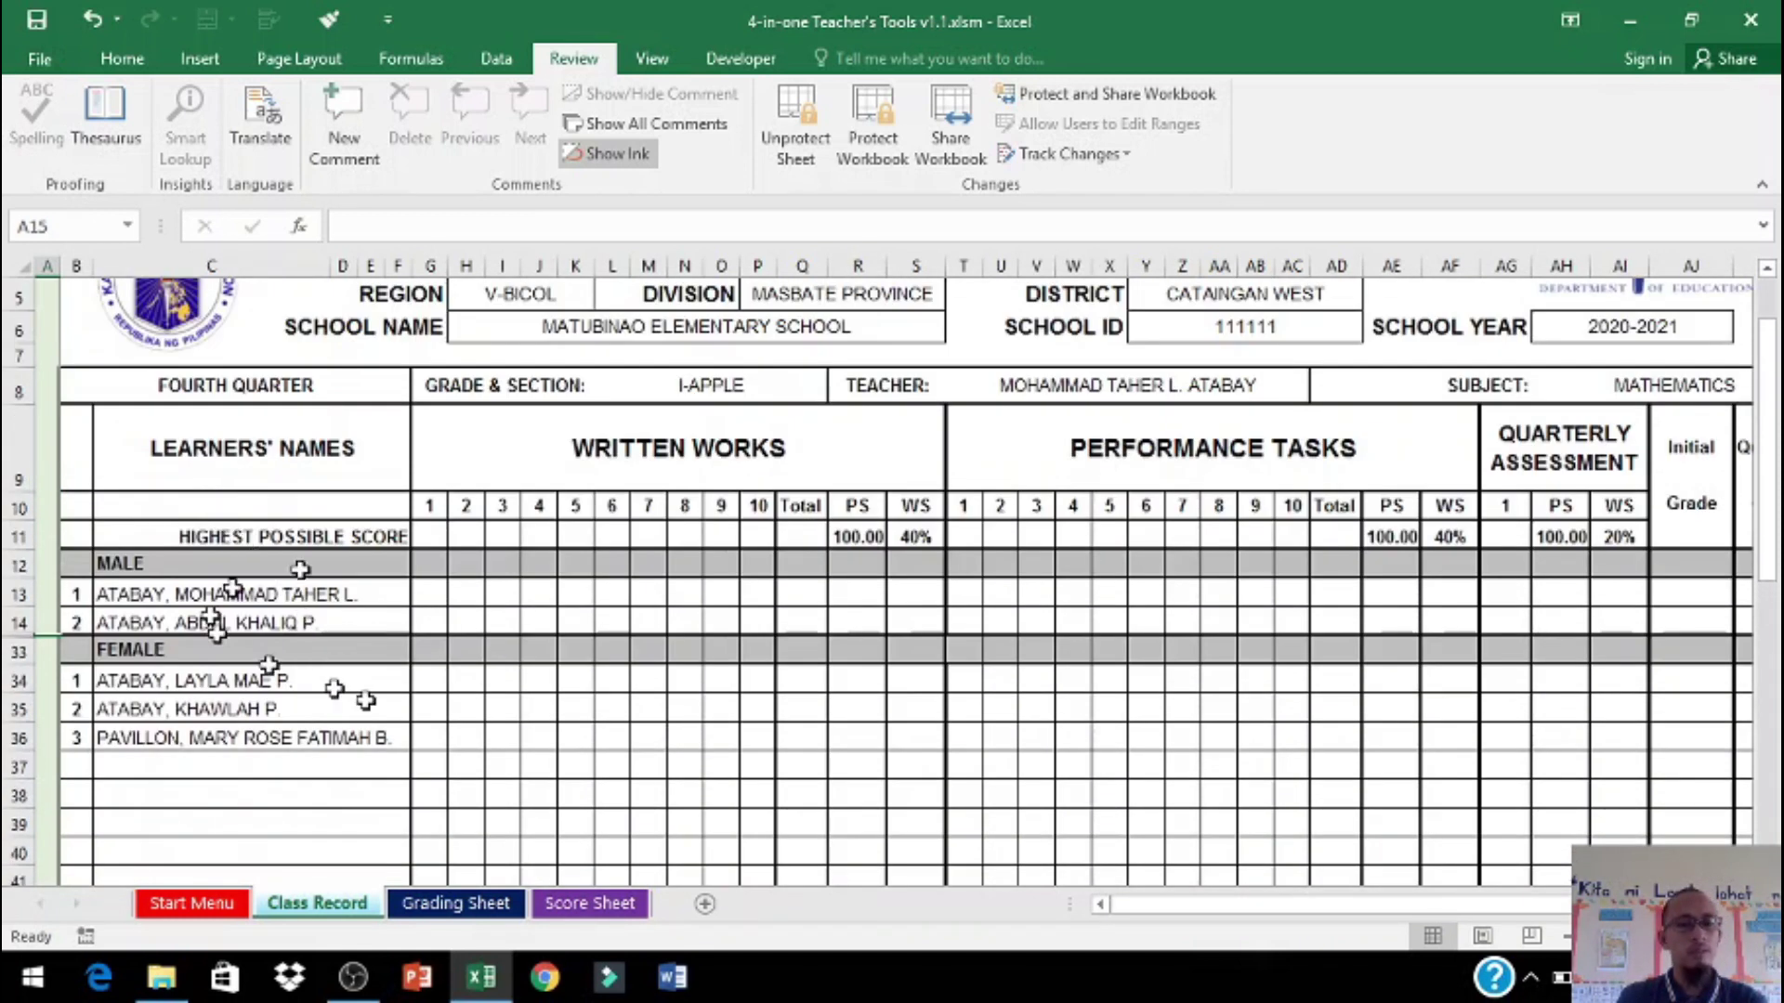
scroll(279, 790, down, 2)
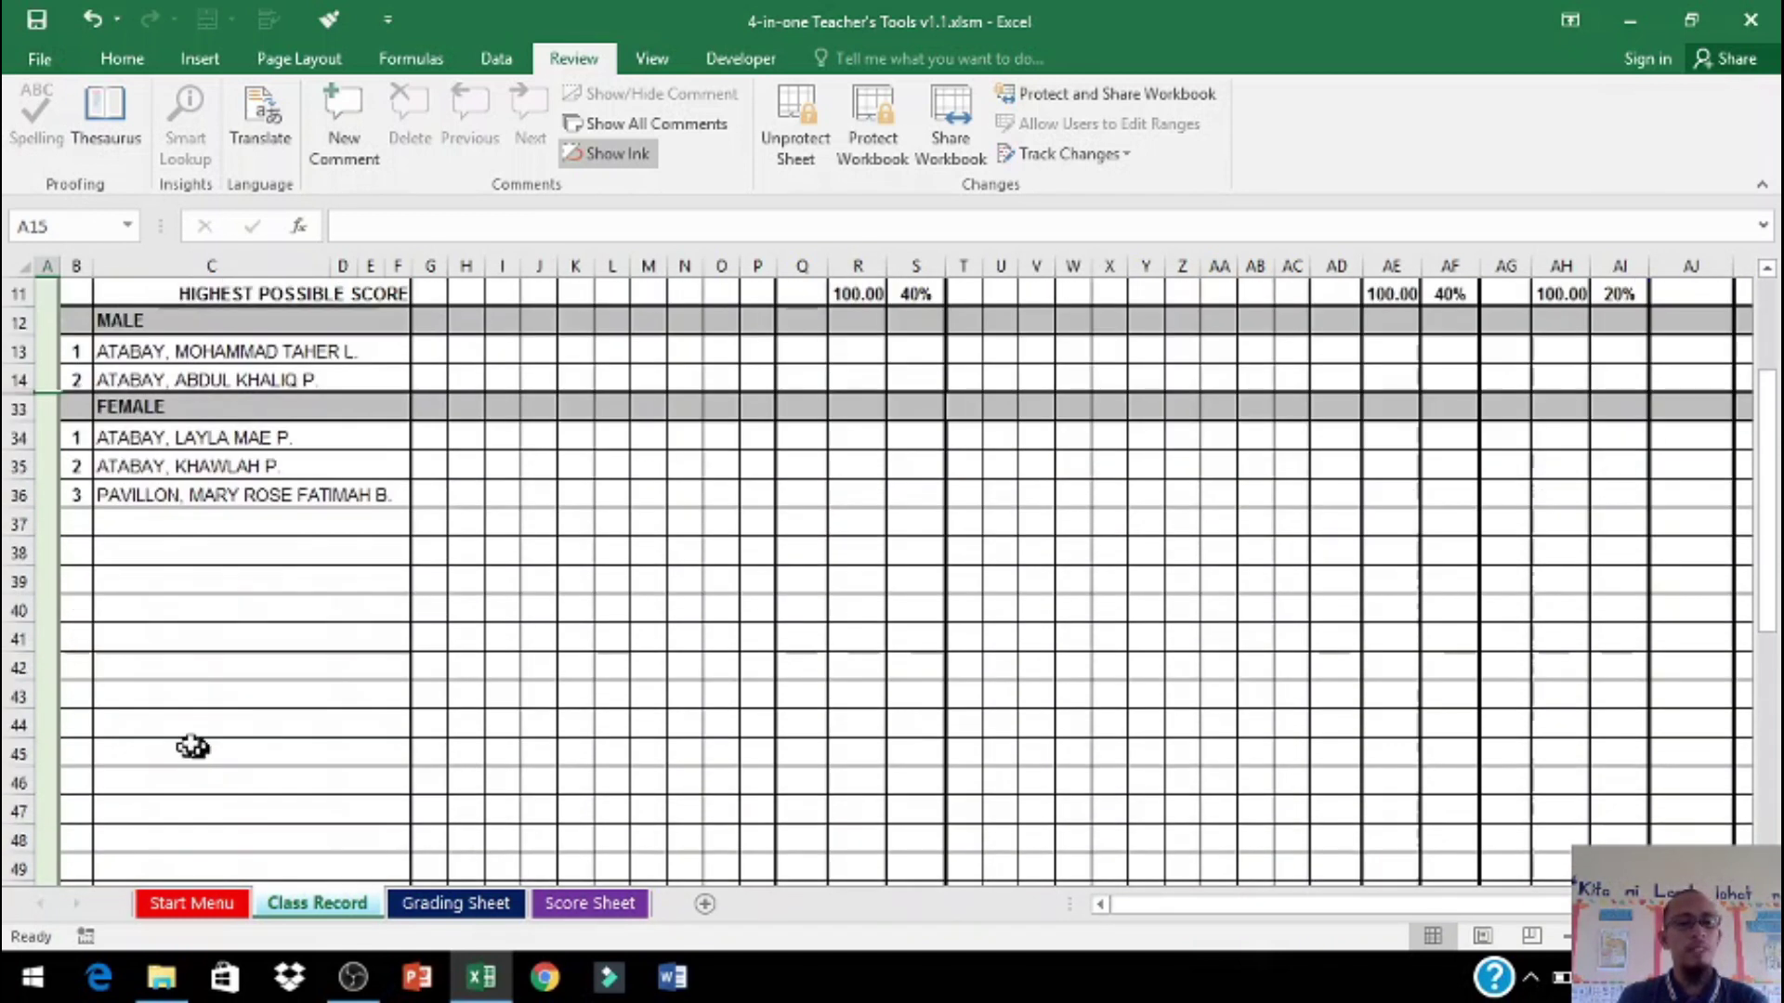
double_click(47, 525)
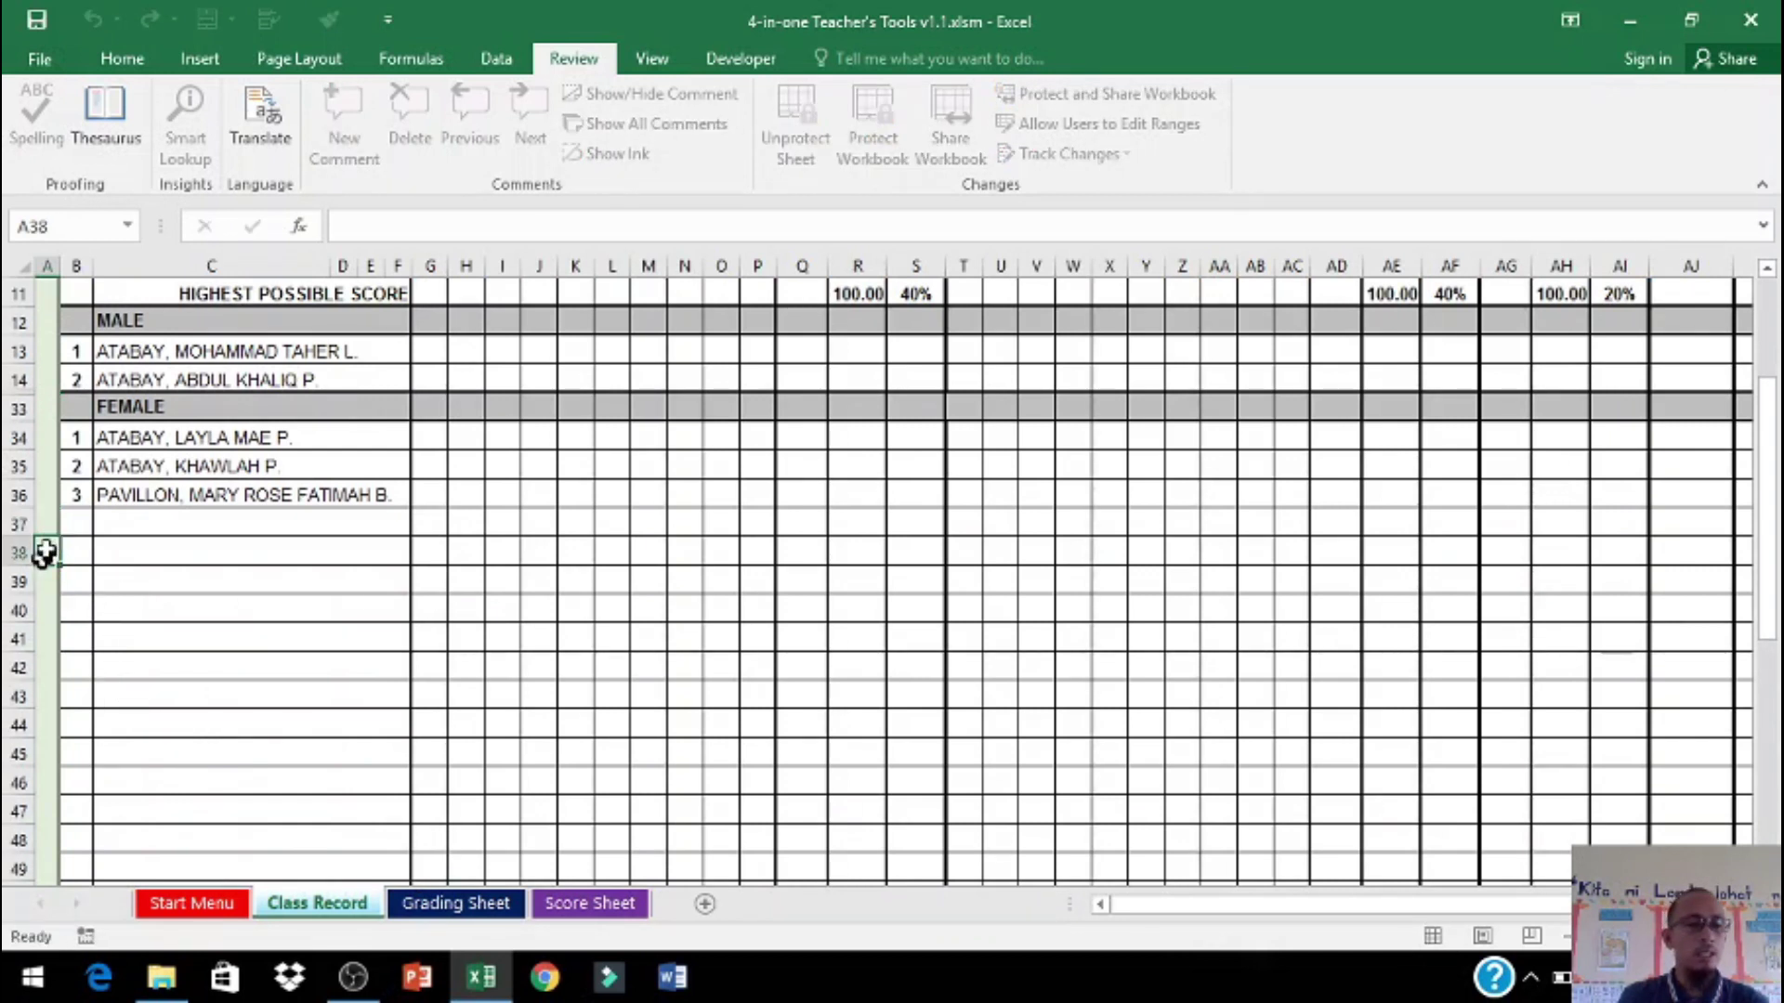
click(46, 550)
drag(52, 521, 18, 723)
right_click(5, 554)
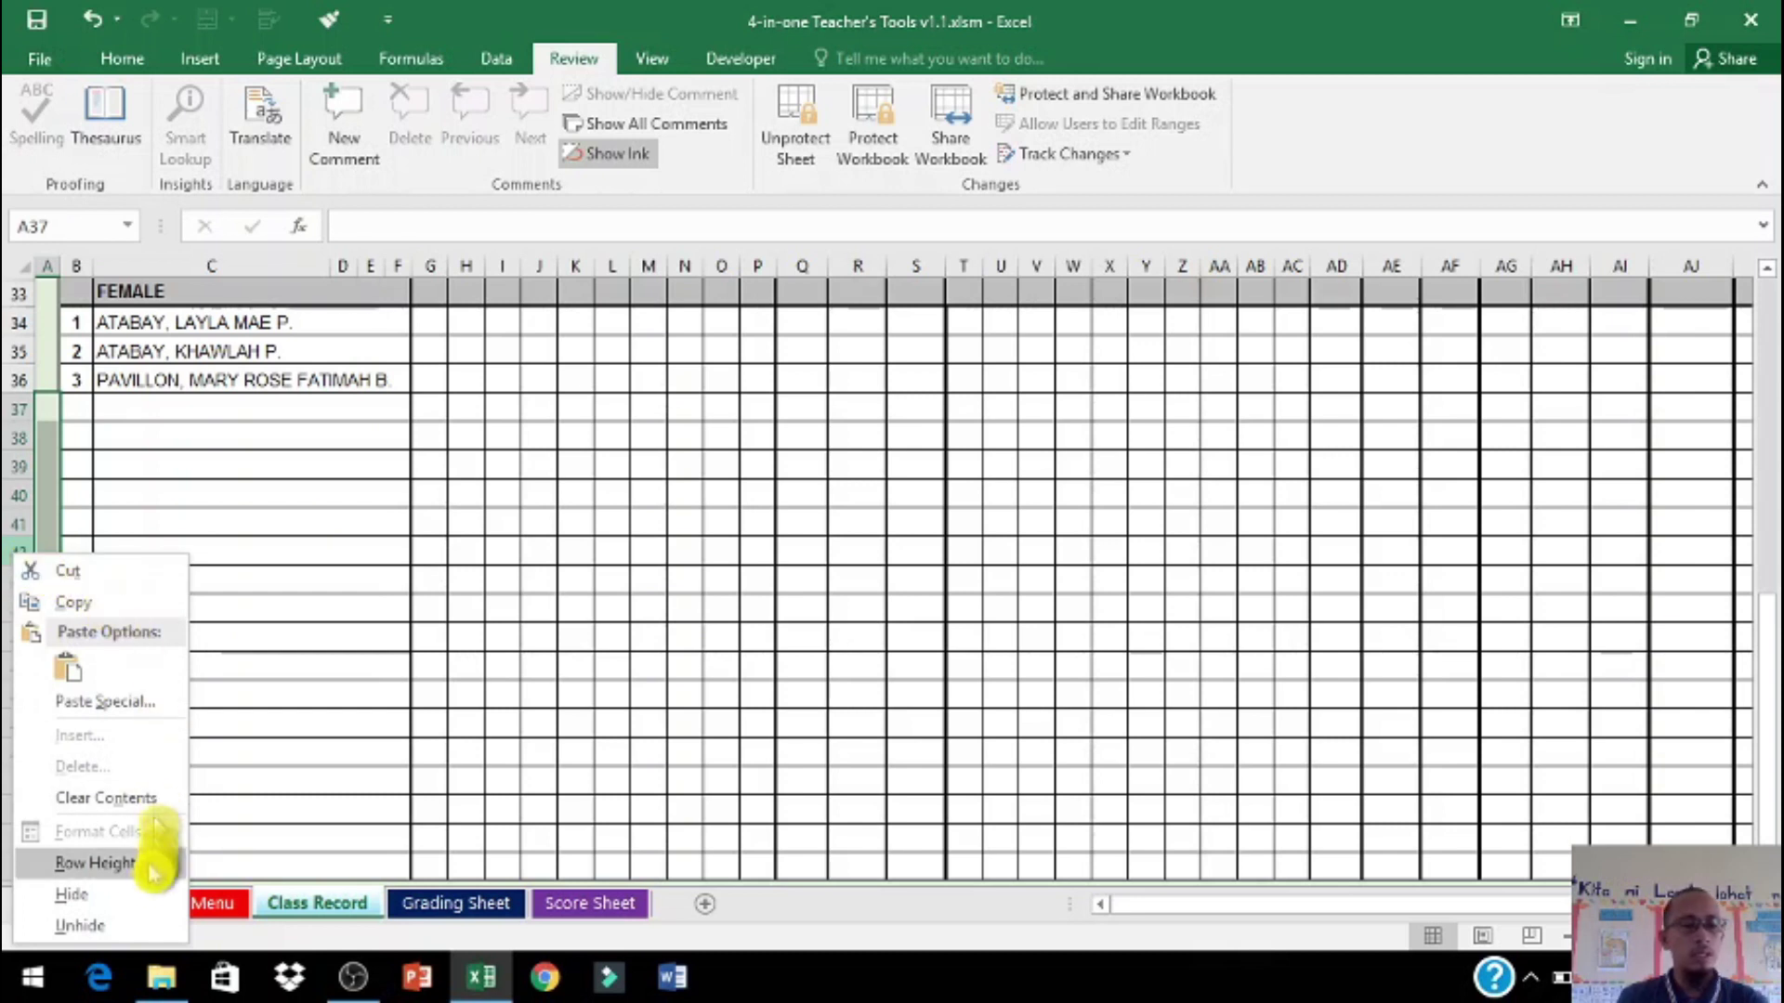
click(137, 893)
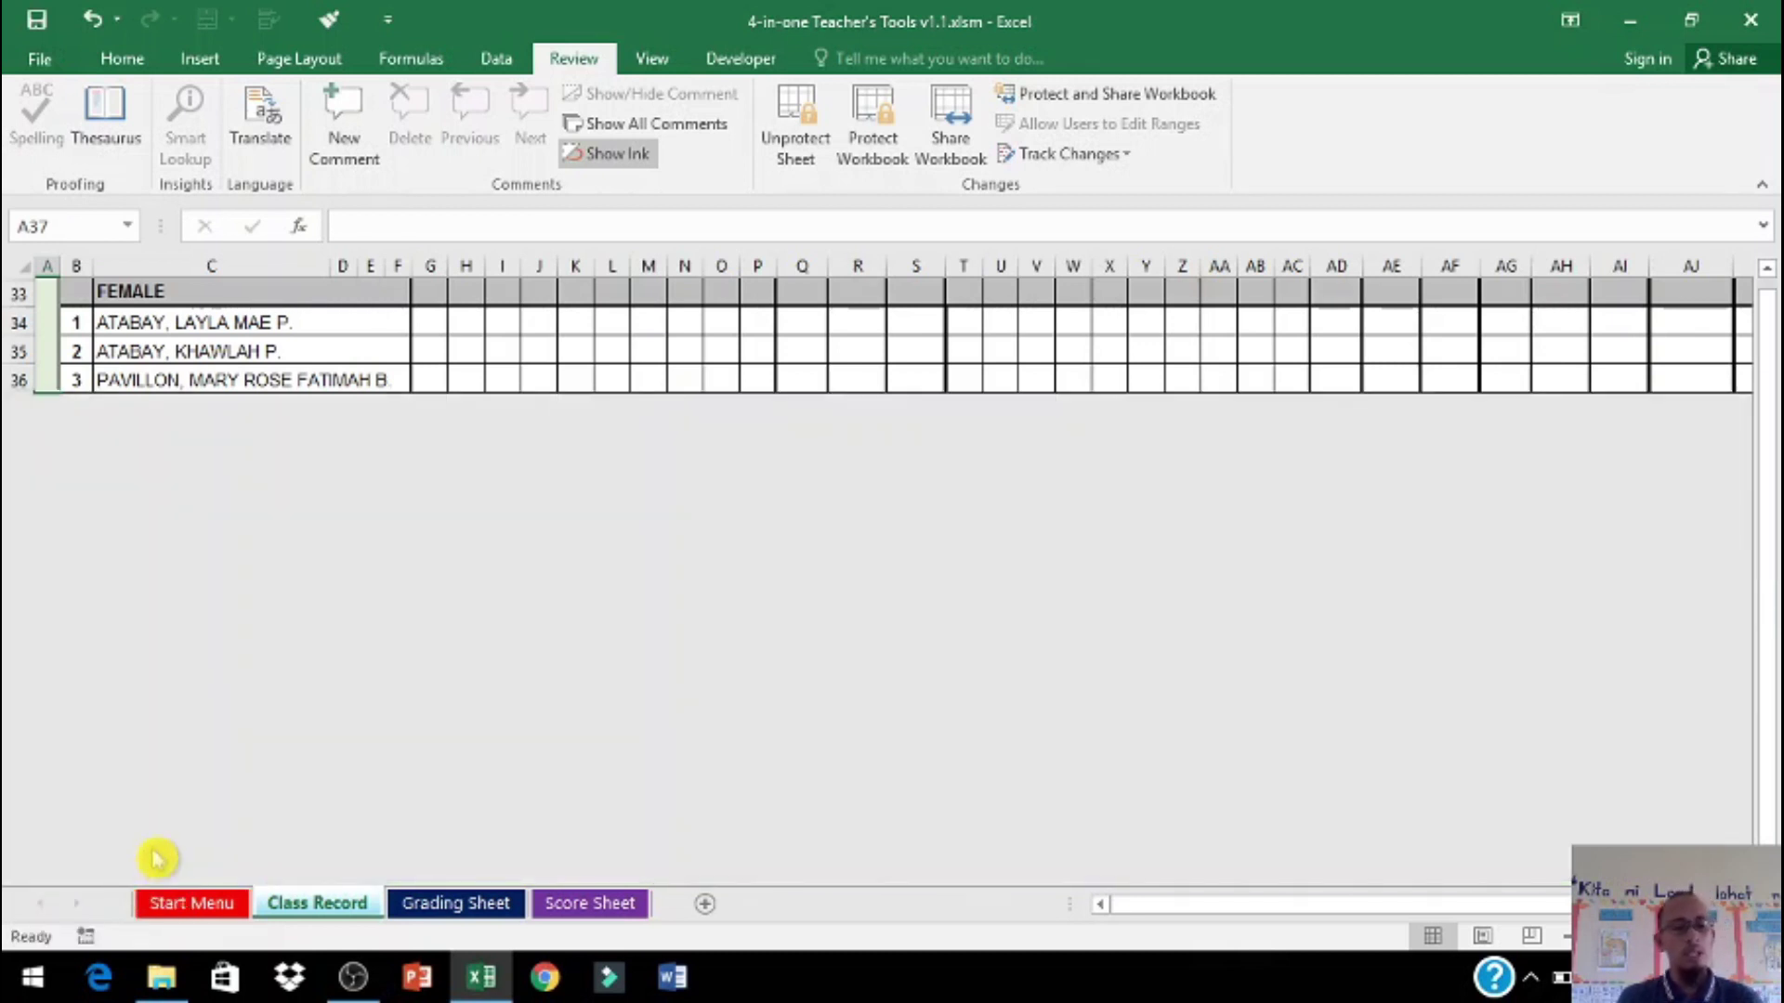
key(ctrl+z)
scroll(133, 836, up, 5)
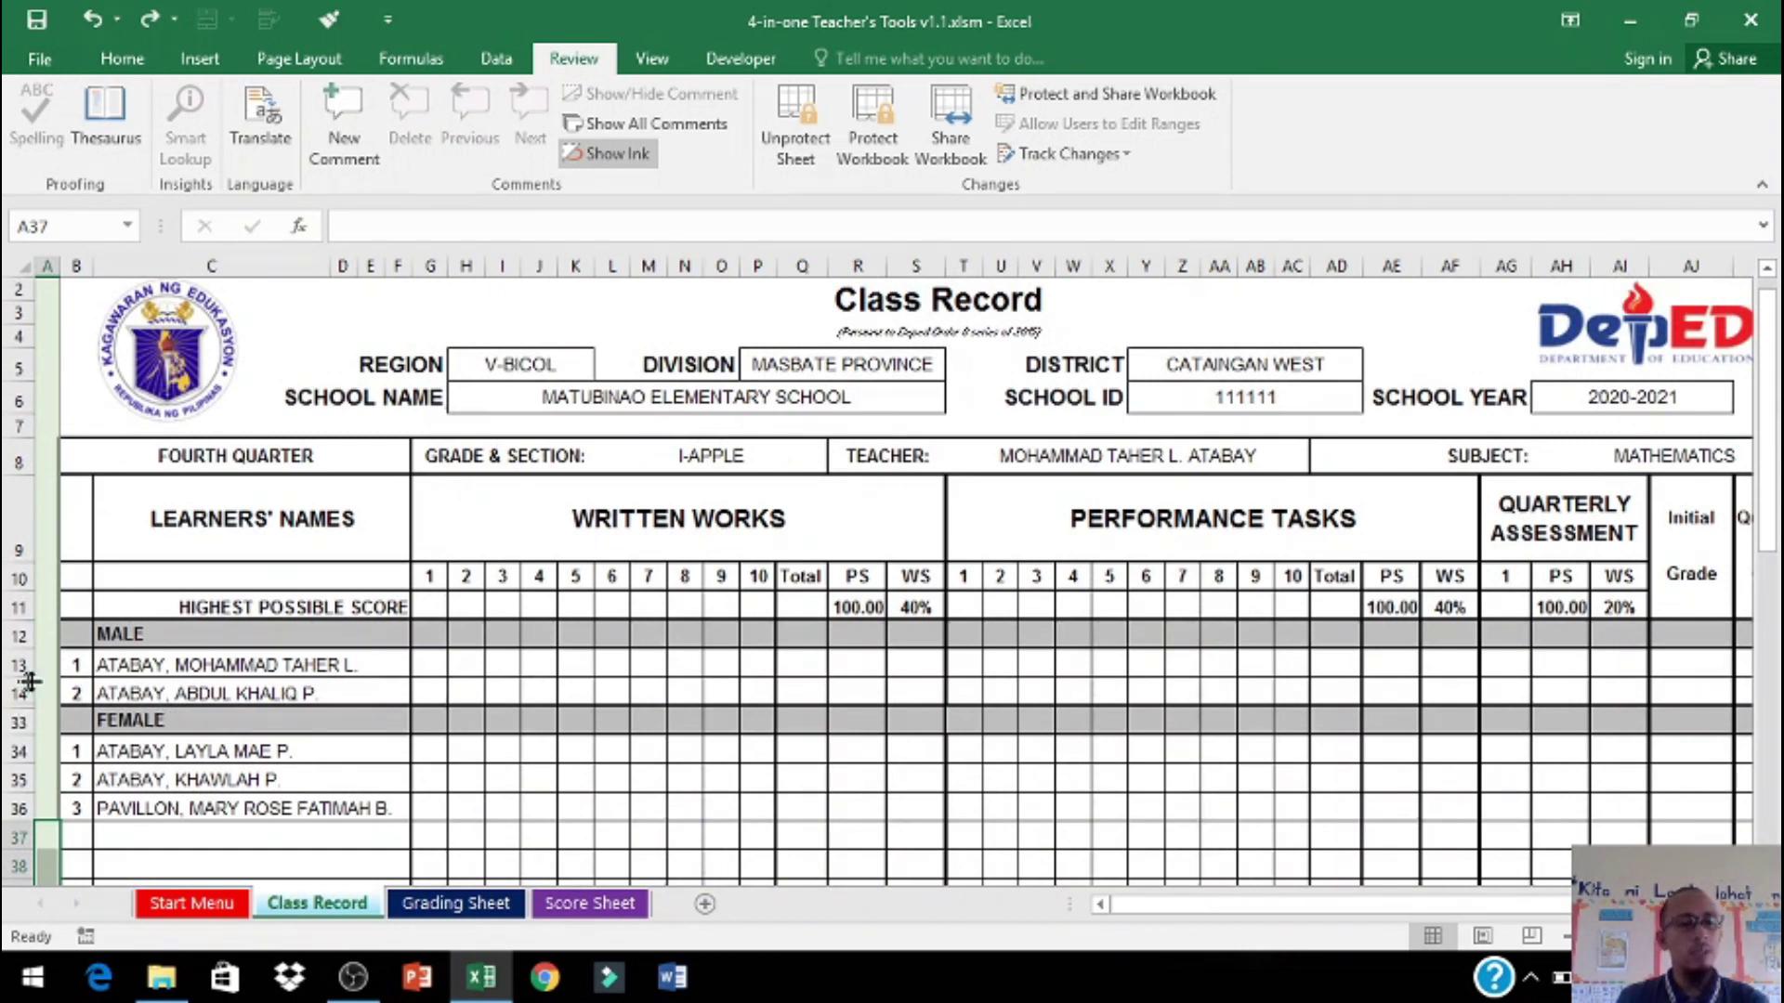
drag(44, 671, 43, 729)
right_click(37, 709)
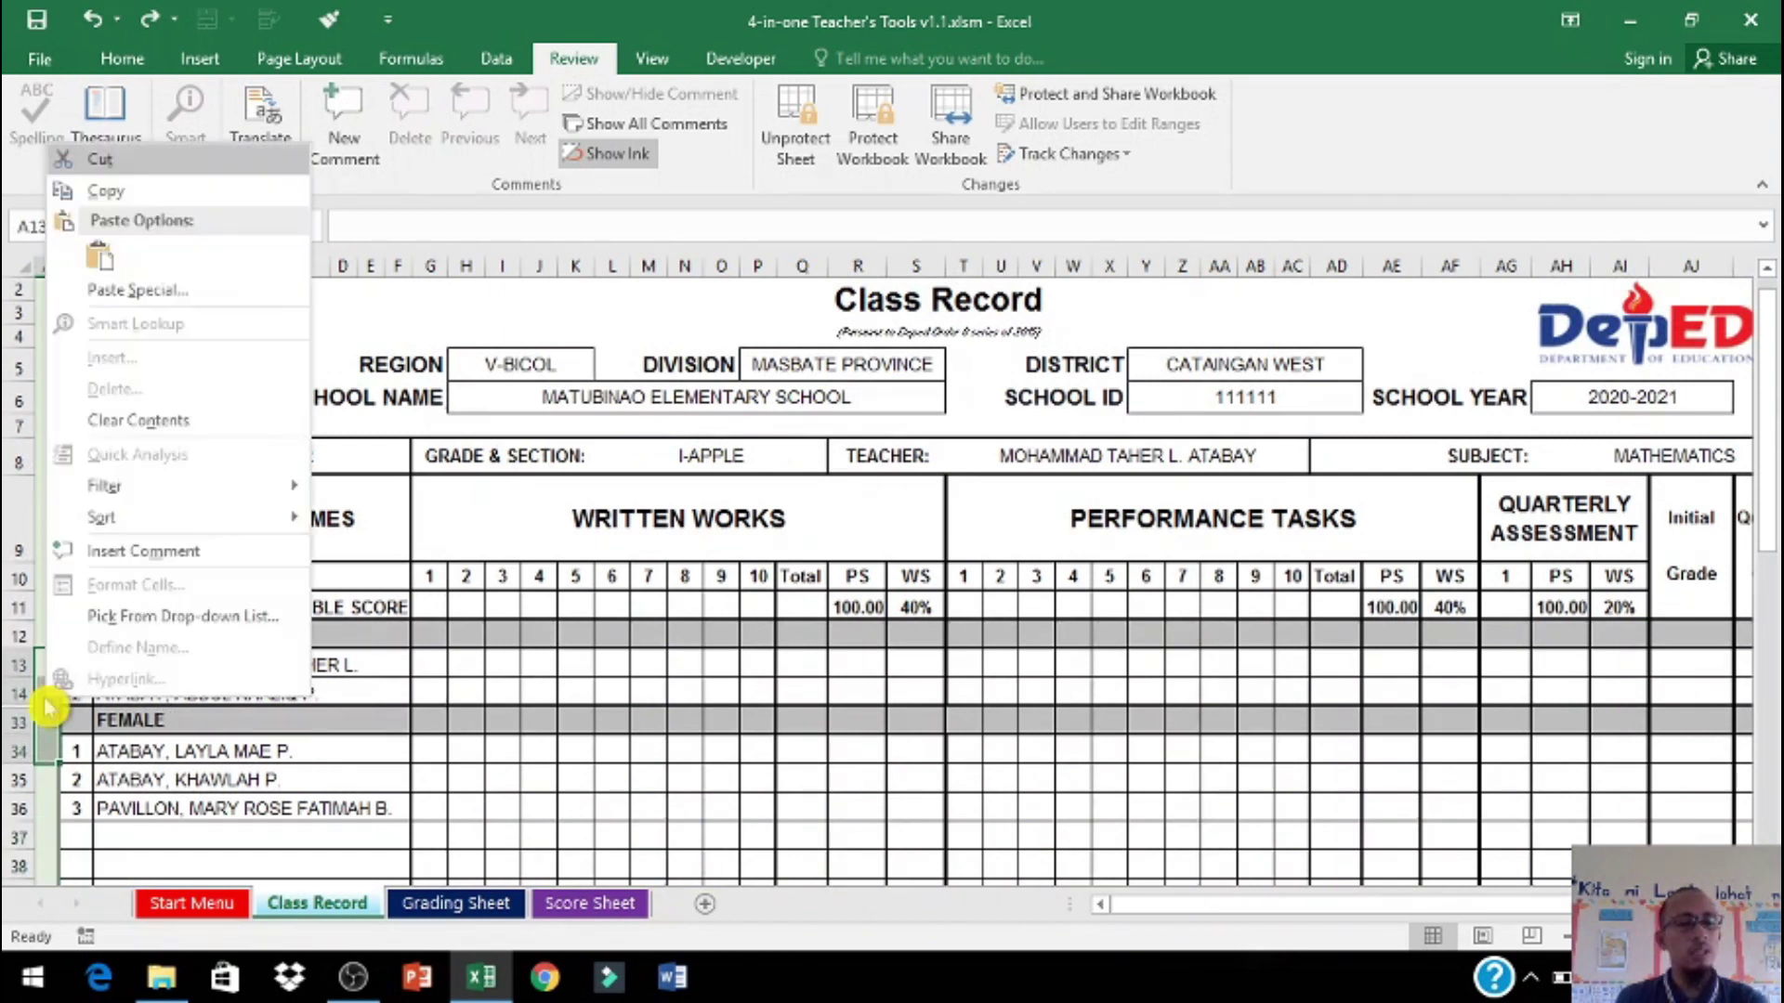
right_click(13, 707)
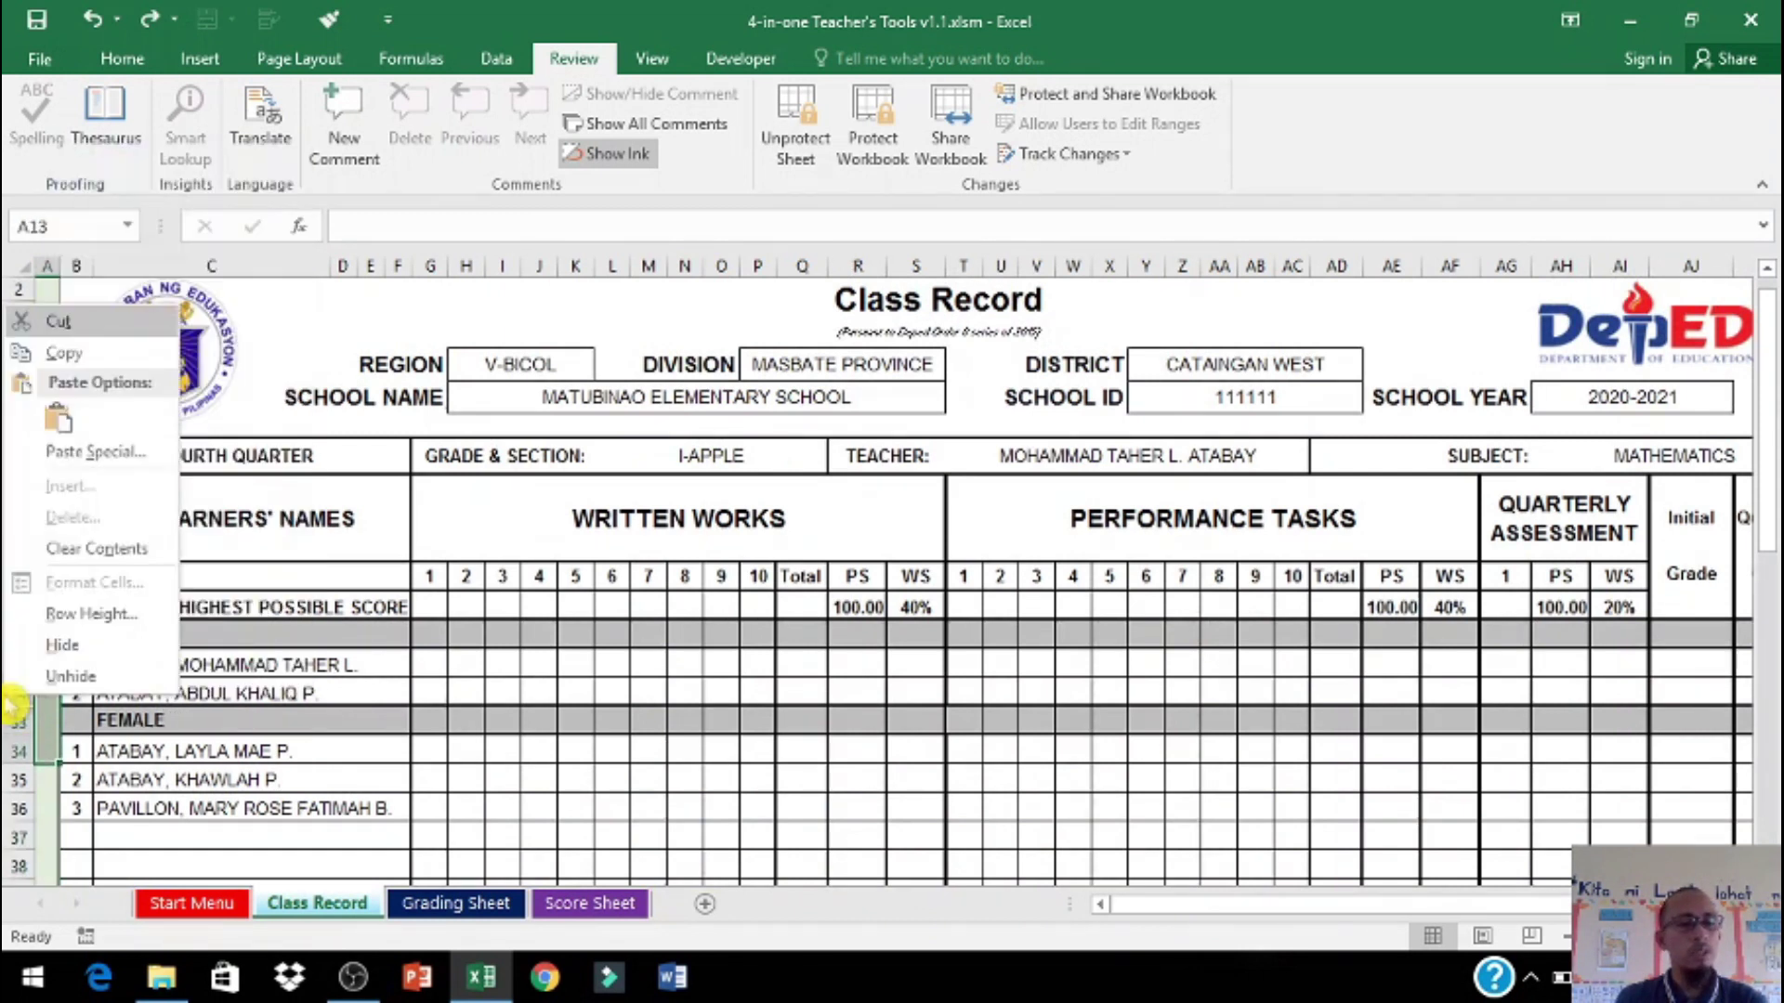
click(56, 677)
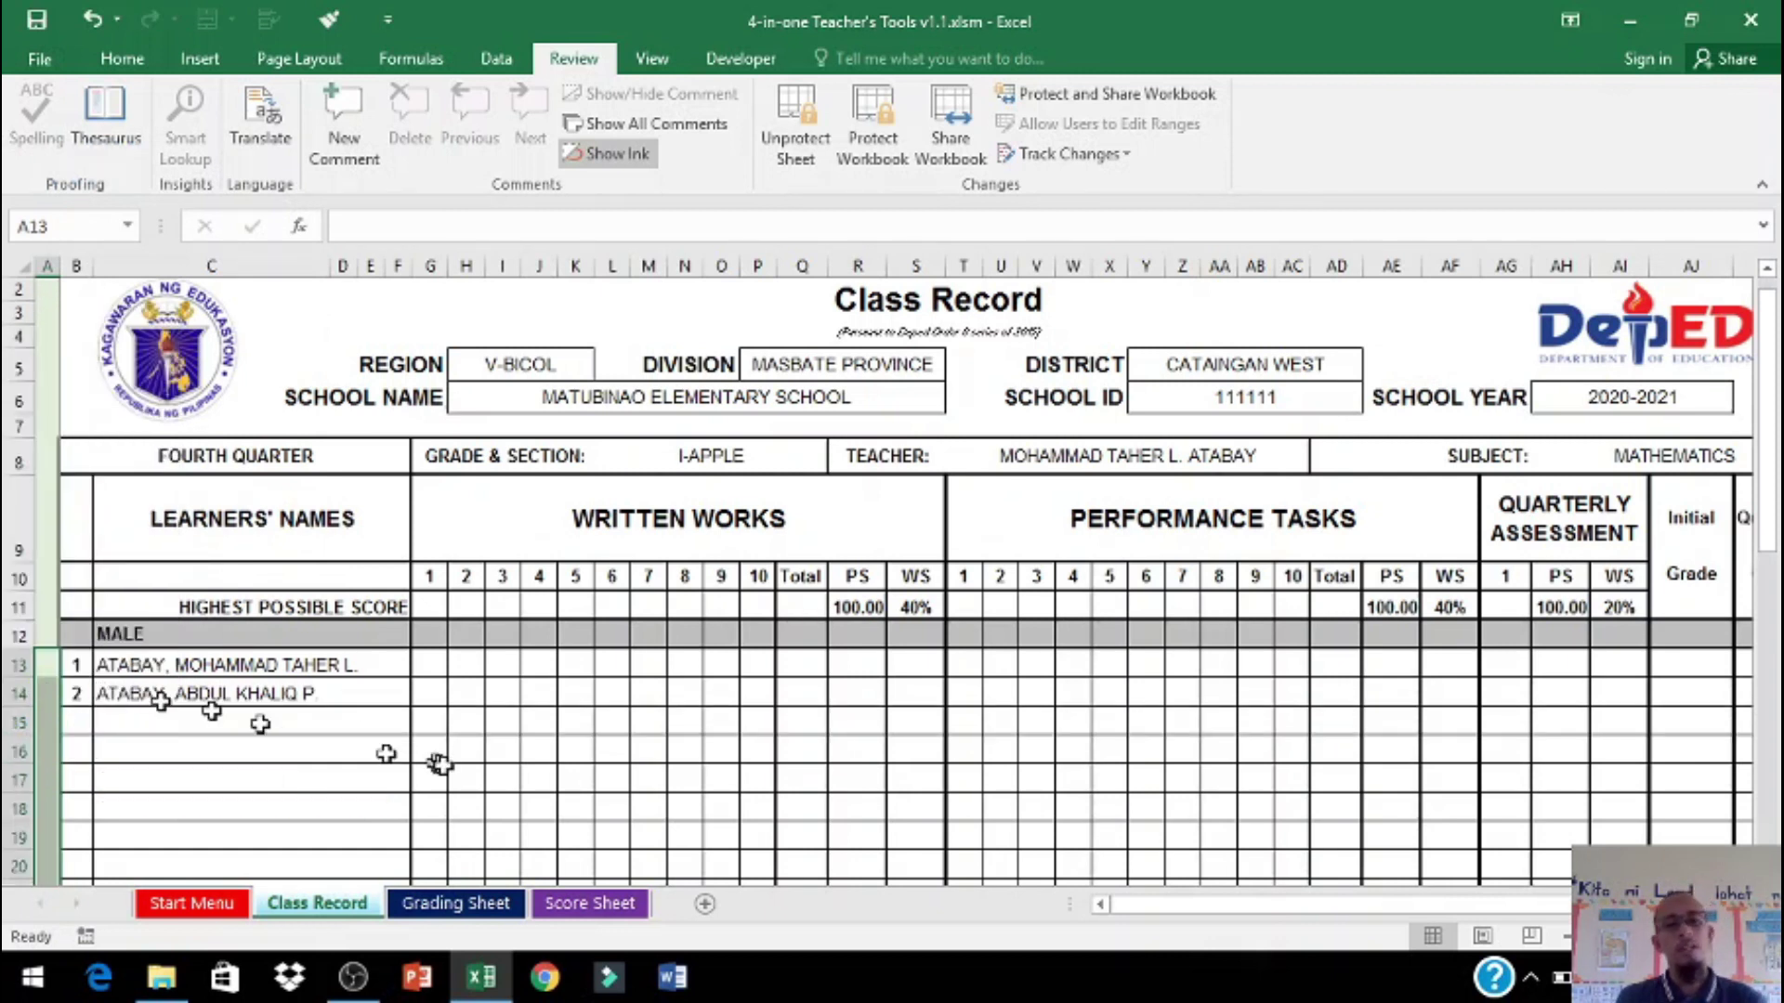
scroll(437, 757, down, 4)
scroll(437, 757, down, 4)
scroll(430, 756, up, 7)
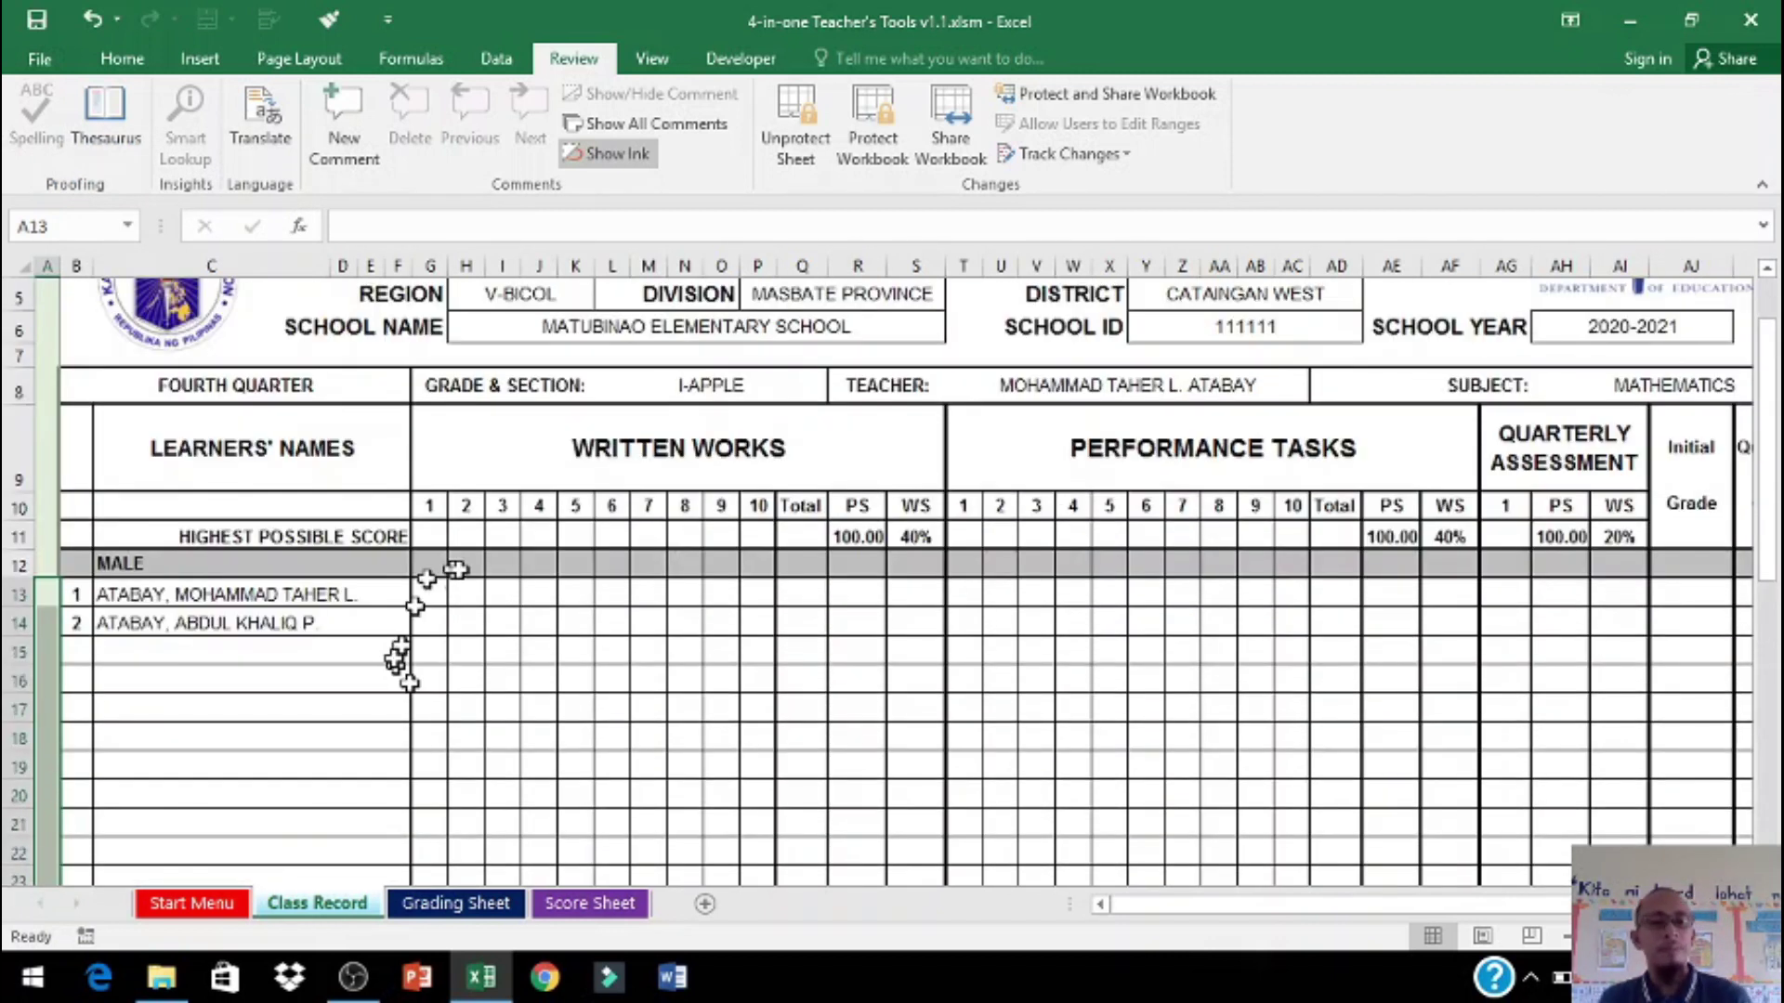
Step: Enter 10, 10, 10 as the written-works highest possible scores
click(437, 537)
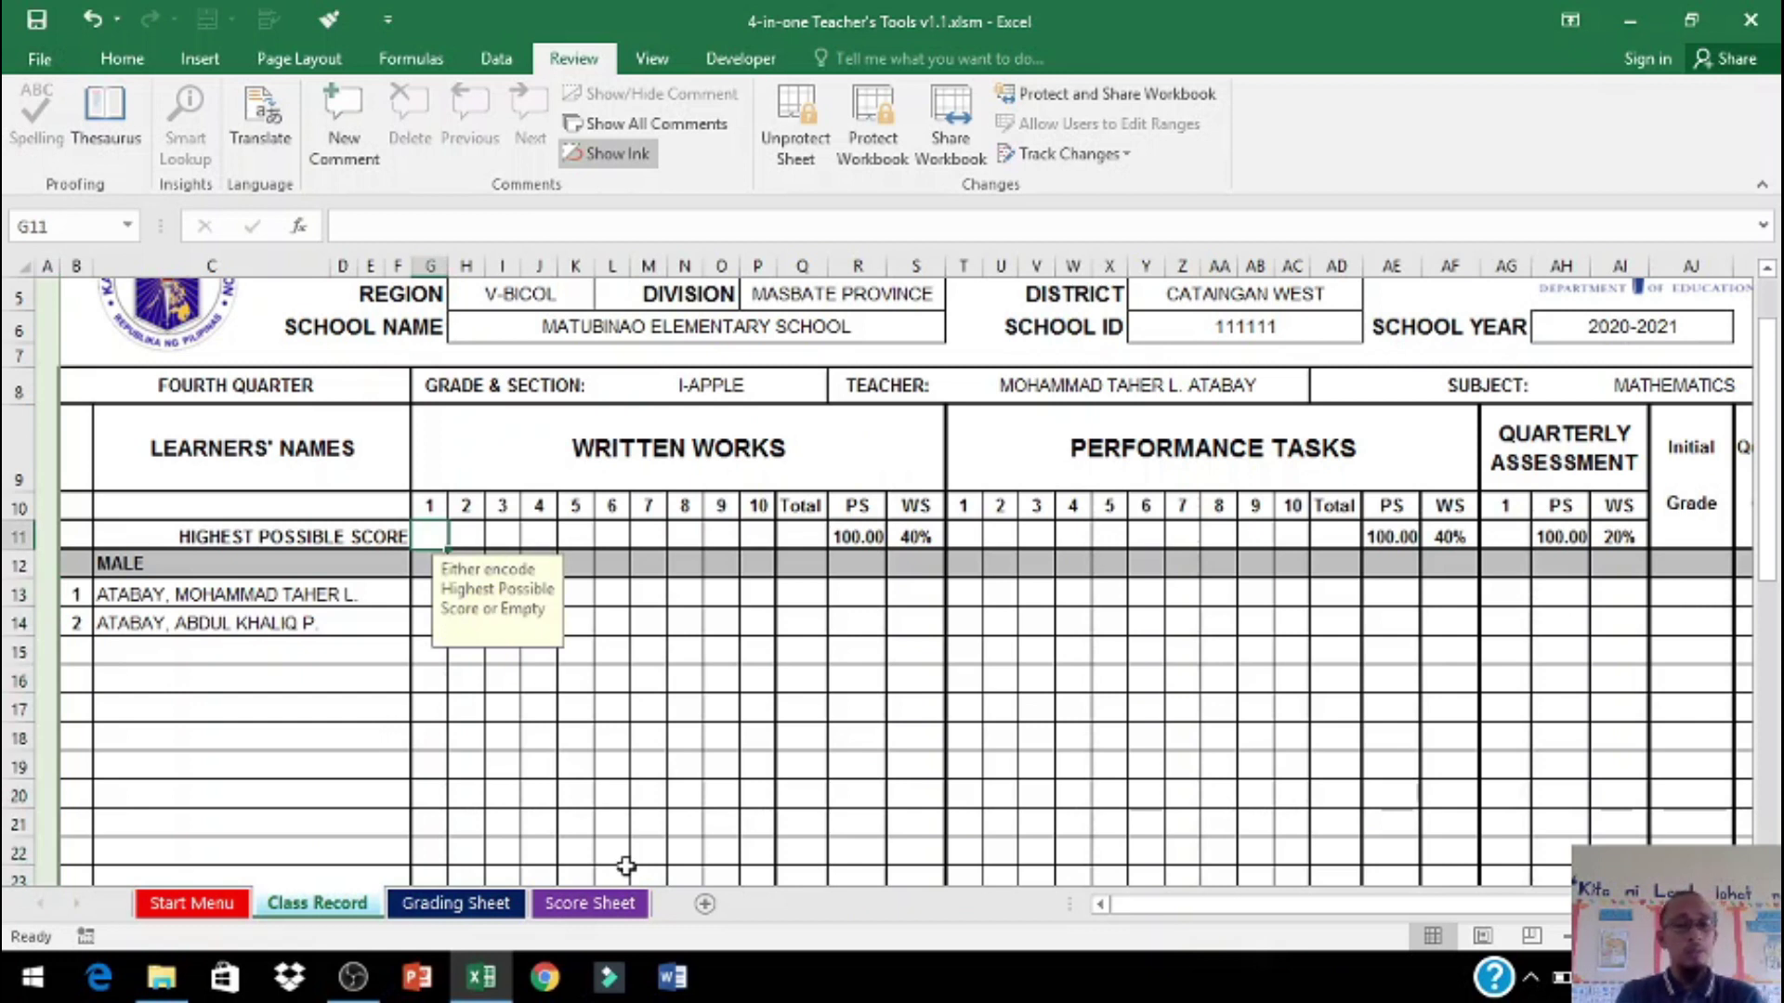
text(10)
key(Tab)
text(10)
key(Tab)
text(10)
key(Tab)
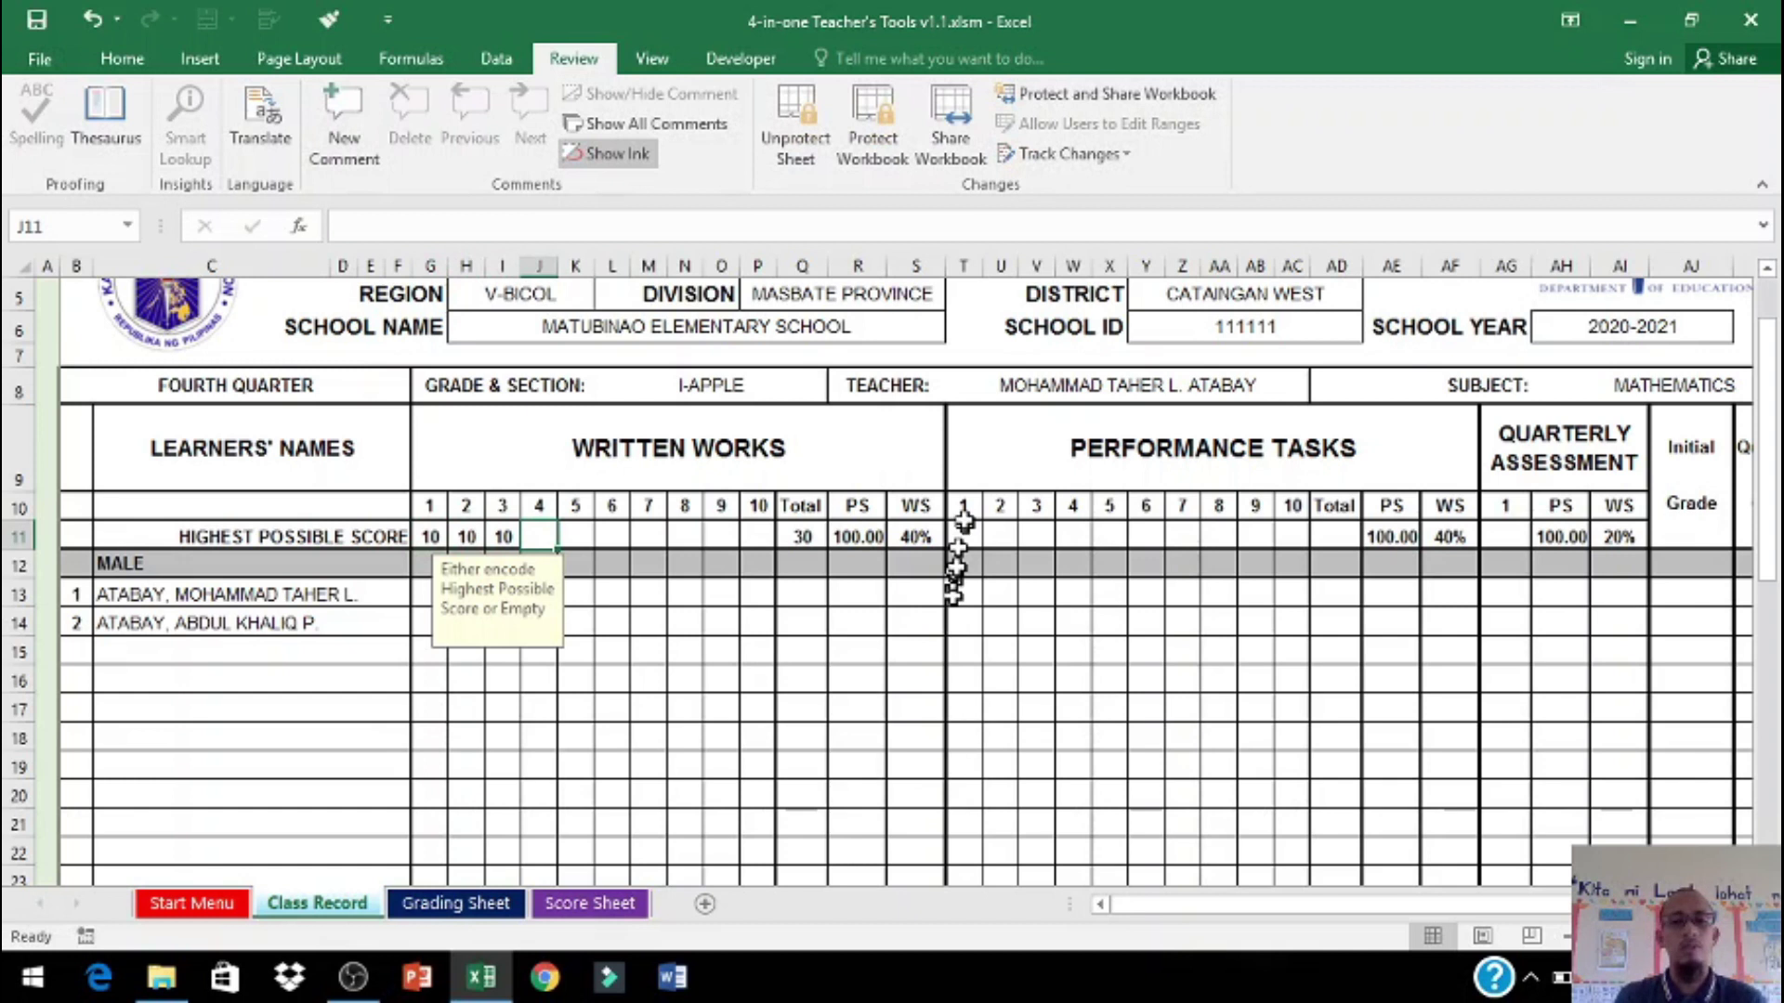
Step: Enter 10, 10, 10 as performance-task highest scores and 50 for the quarterly assessment
click(980, 525)
text(10)
key(Tab)
text(10)
key(Tab)
text(10)
key(Tab)
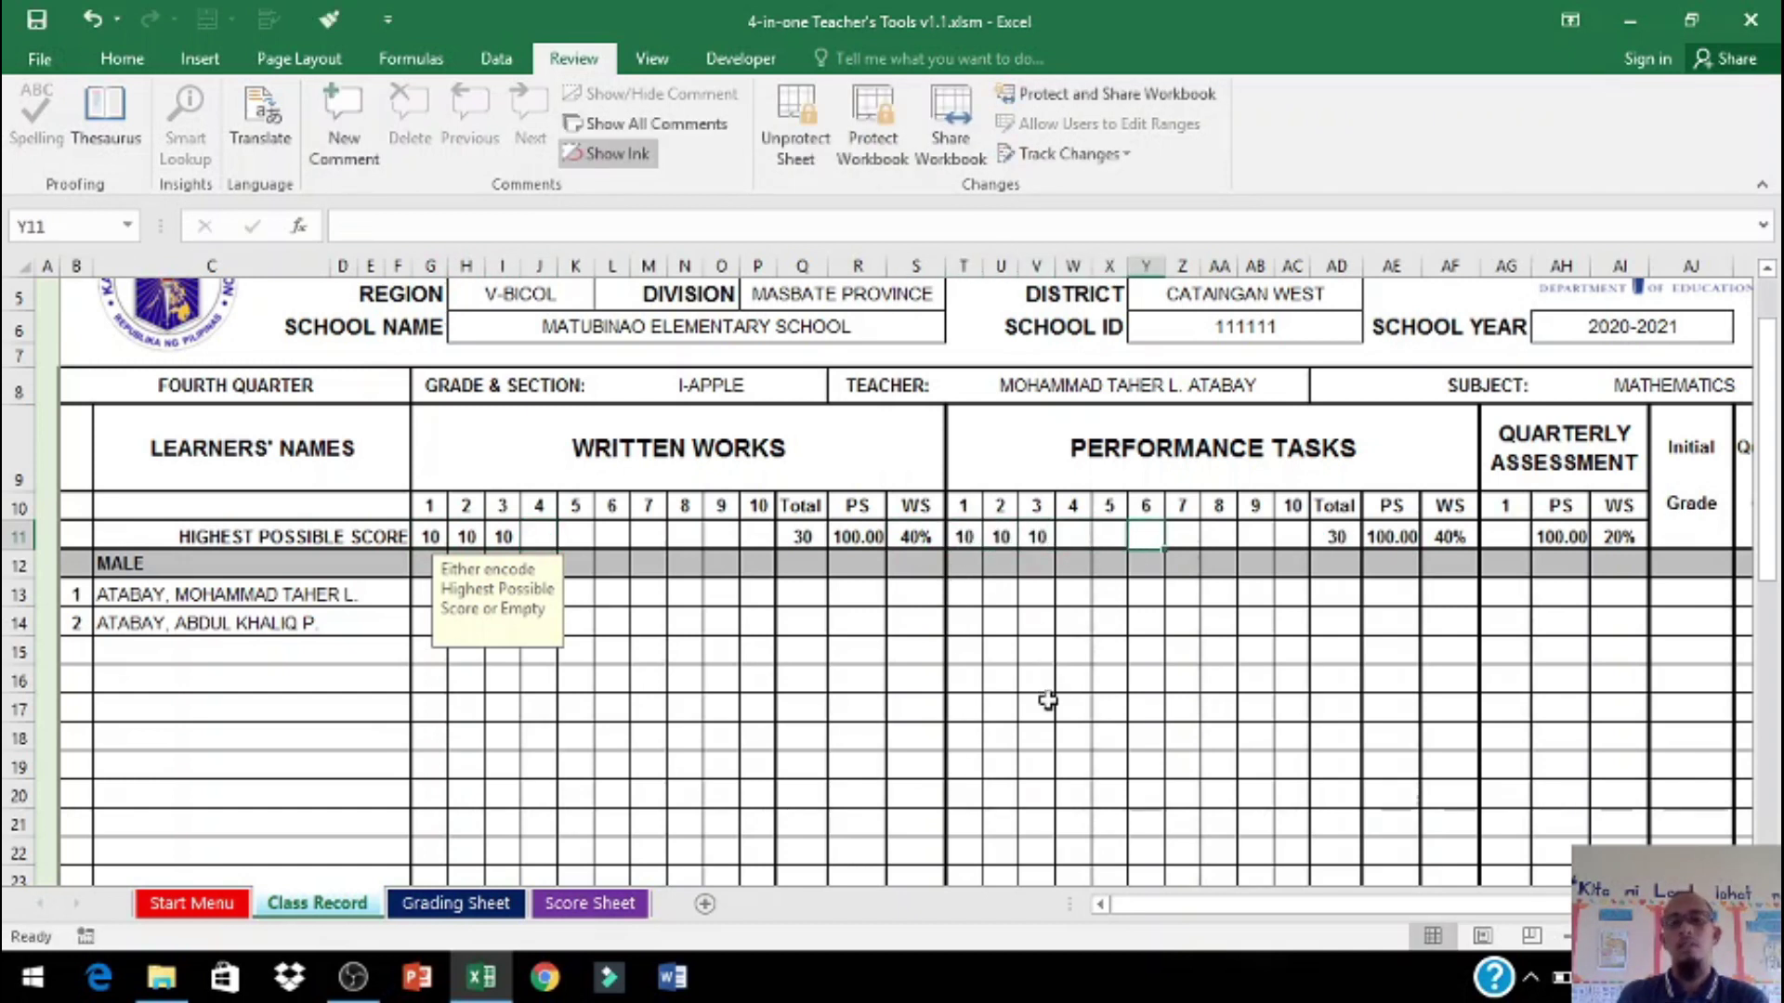
click(1507, 531)
text(50)
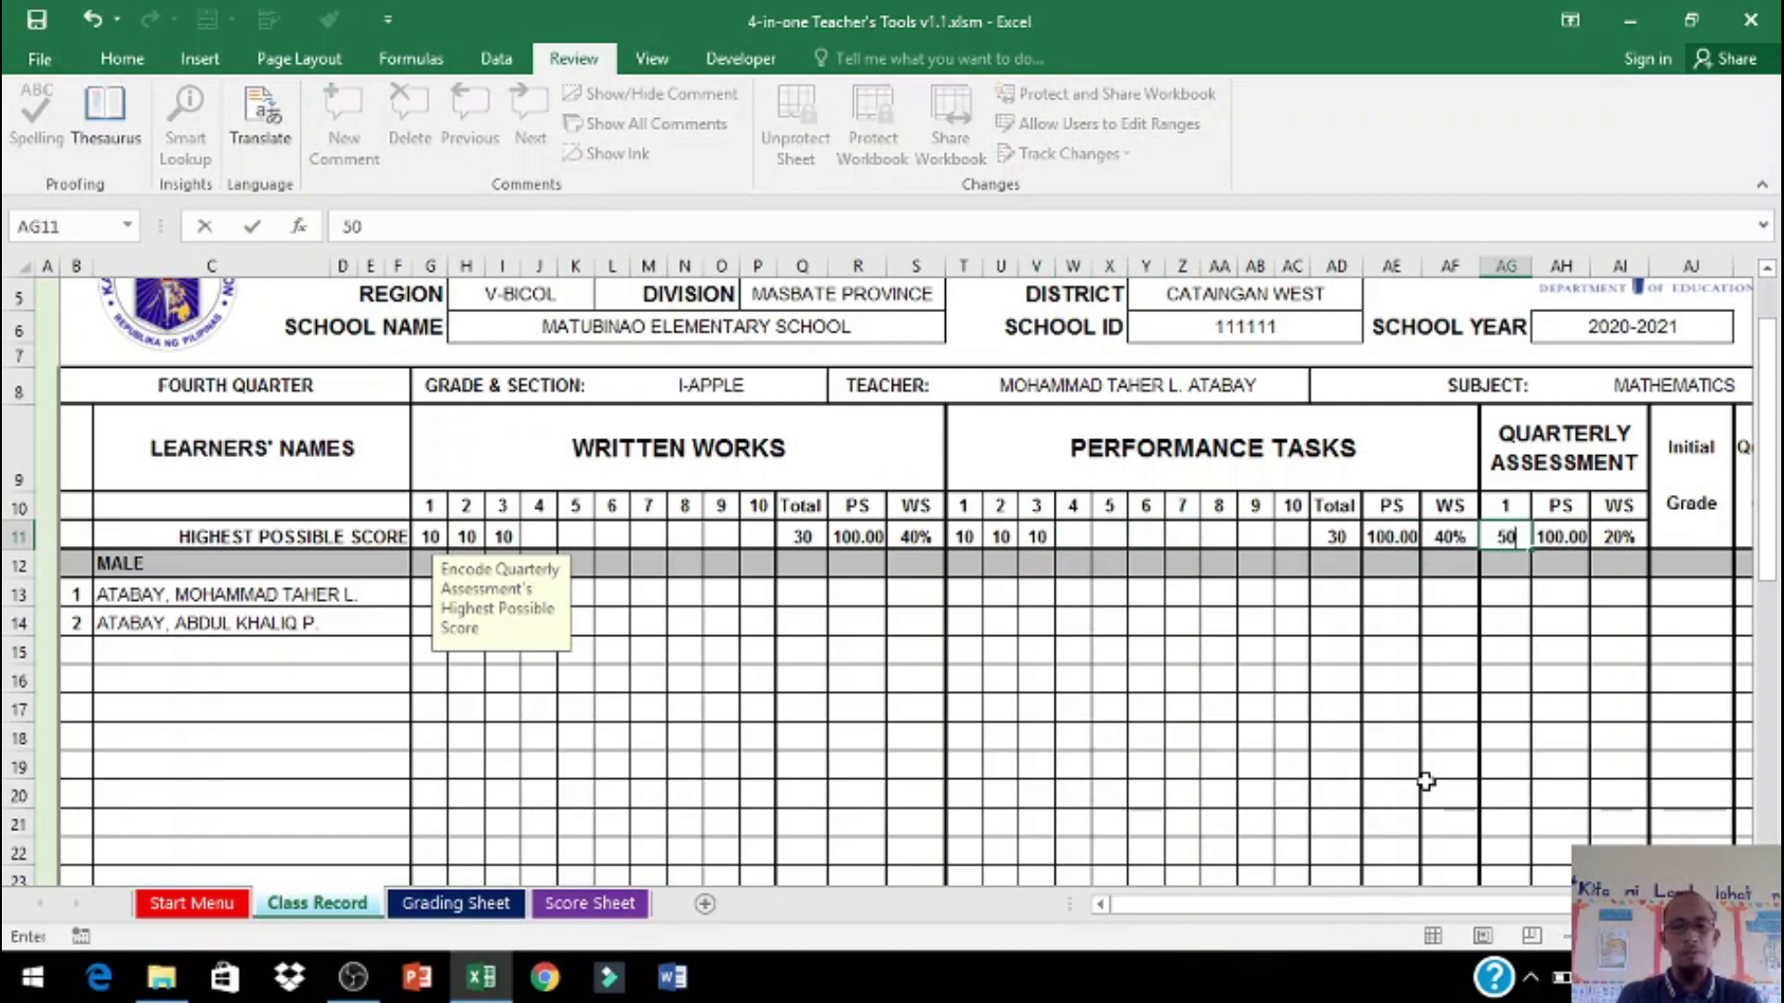
Step: Enter written-work scores 5, 5, 5 and 4, 4, 4 for the two male learners
click(423, 593)
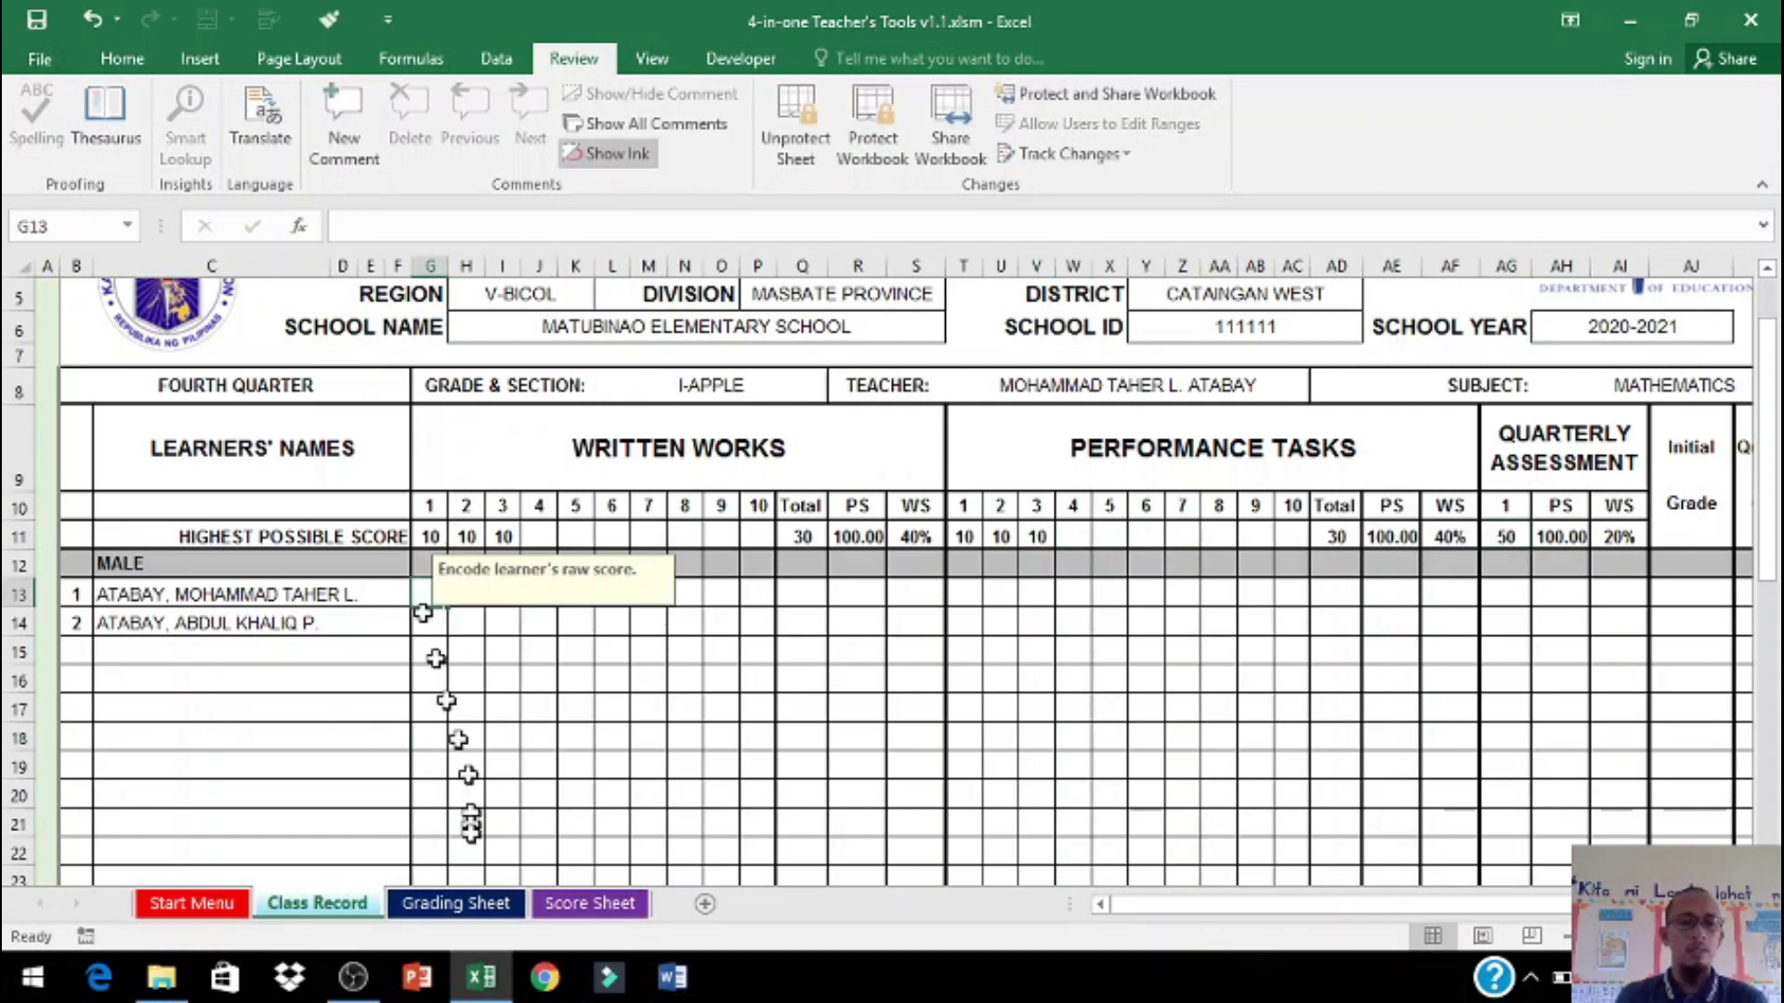
text(5)
key(Tab)
text(5)
key(Tab)
text(5)
key(Down)
key(Left)
key(Left)
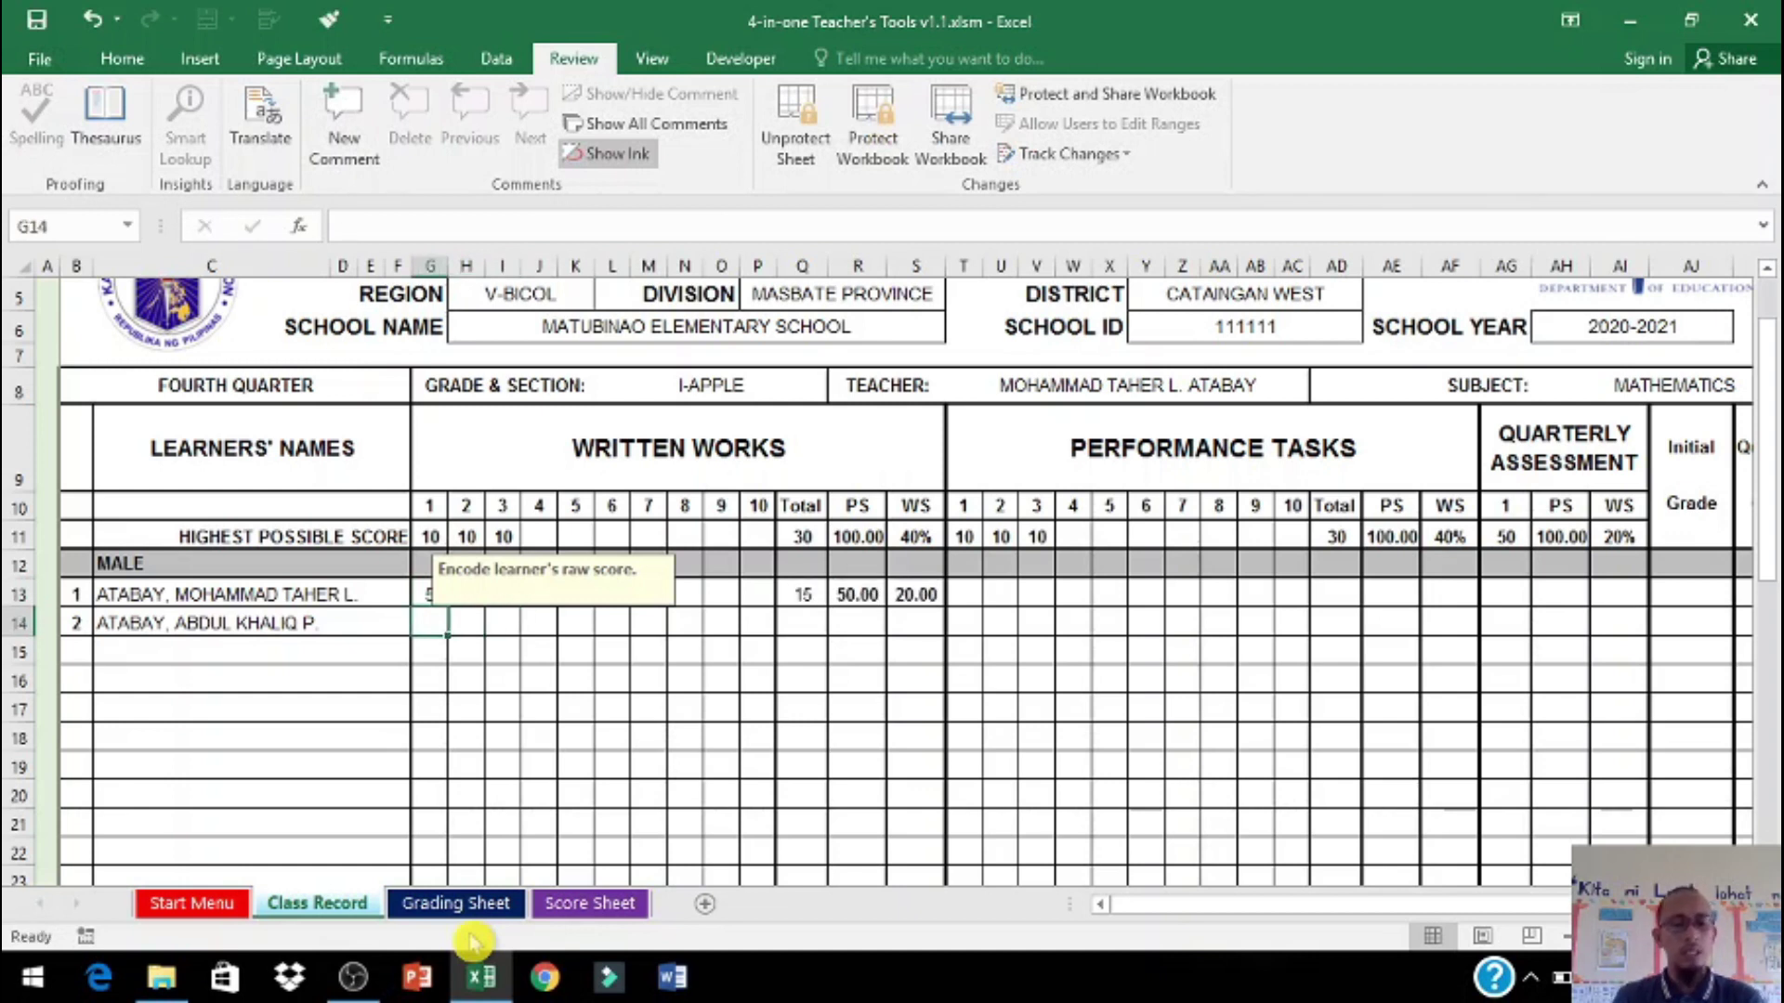
text(4)
key(Tab)
text(4)
key(Tab)
text(4)
key(Down)
Step: Enter performance-task scores 10, 10, 10 in T13:V13 and 0, 0, 0 in T14:V14
click(966, 593)
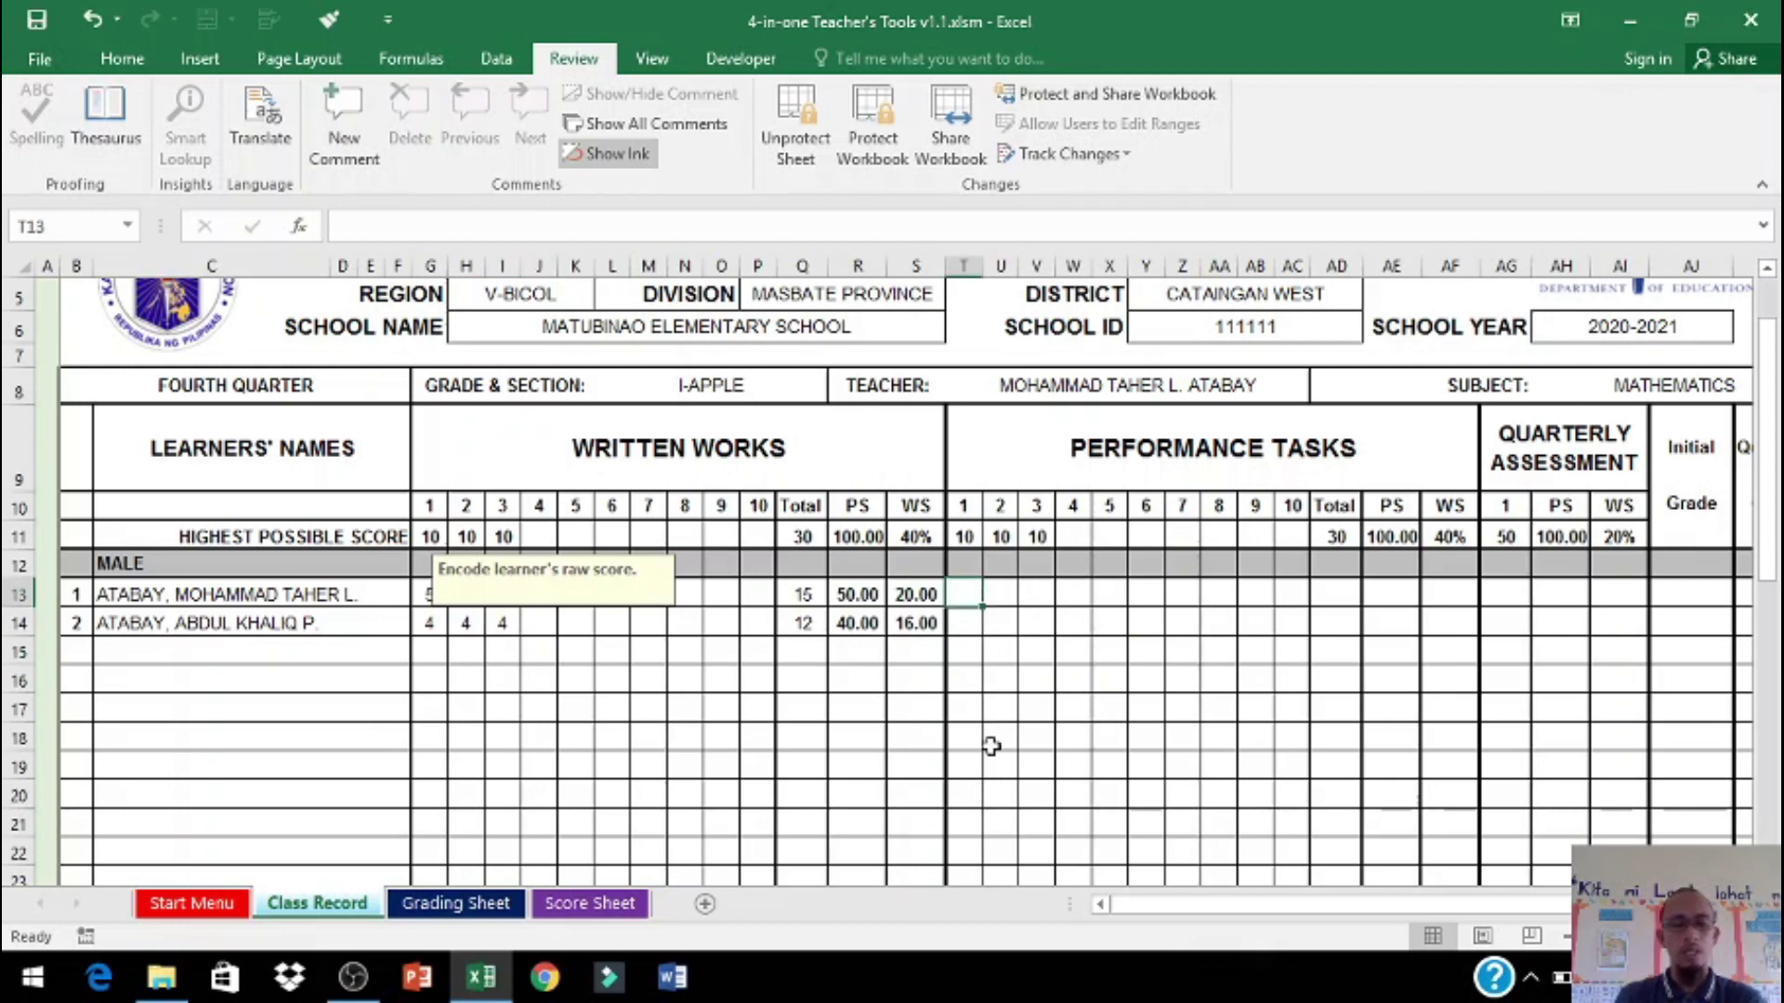
text(10)
key(Tab)
text(10)
key(Tab)
text(10)
key(Down)
key(Left)
key(Left)
text(0)
key(Tab)
text(0)
key(Tab)
text(0)
key(Return)
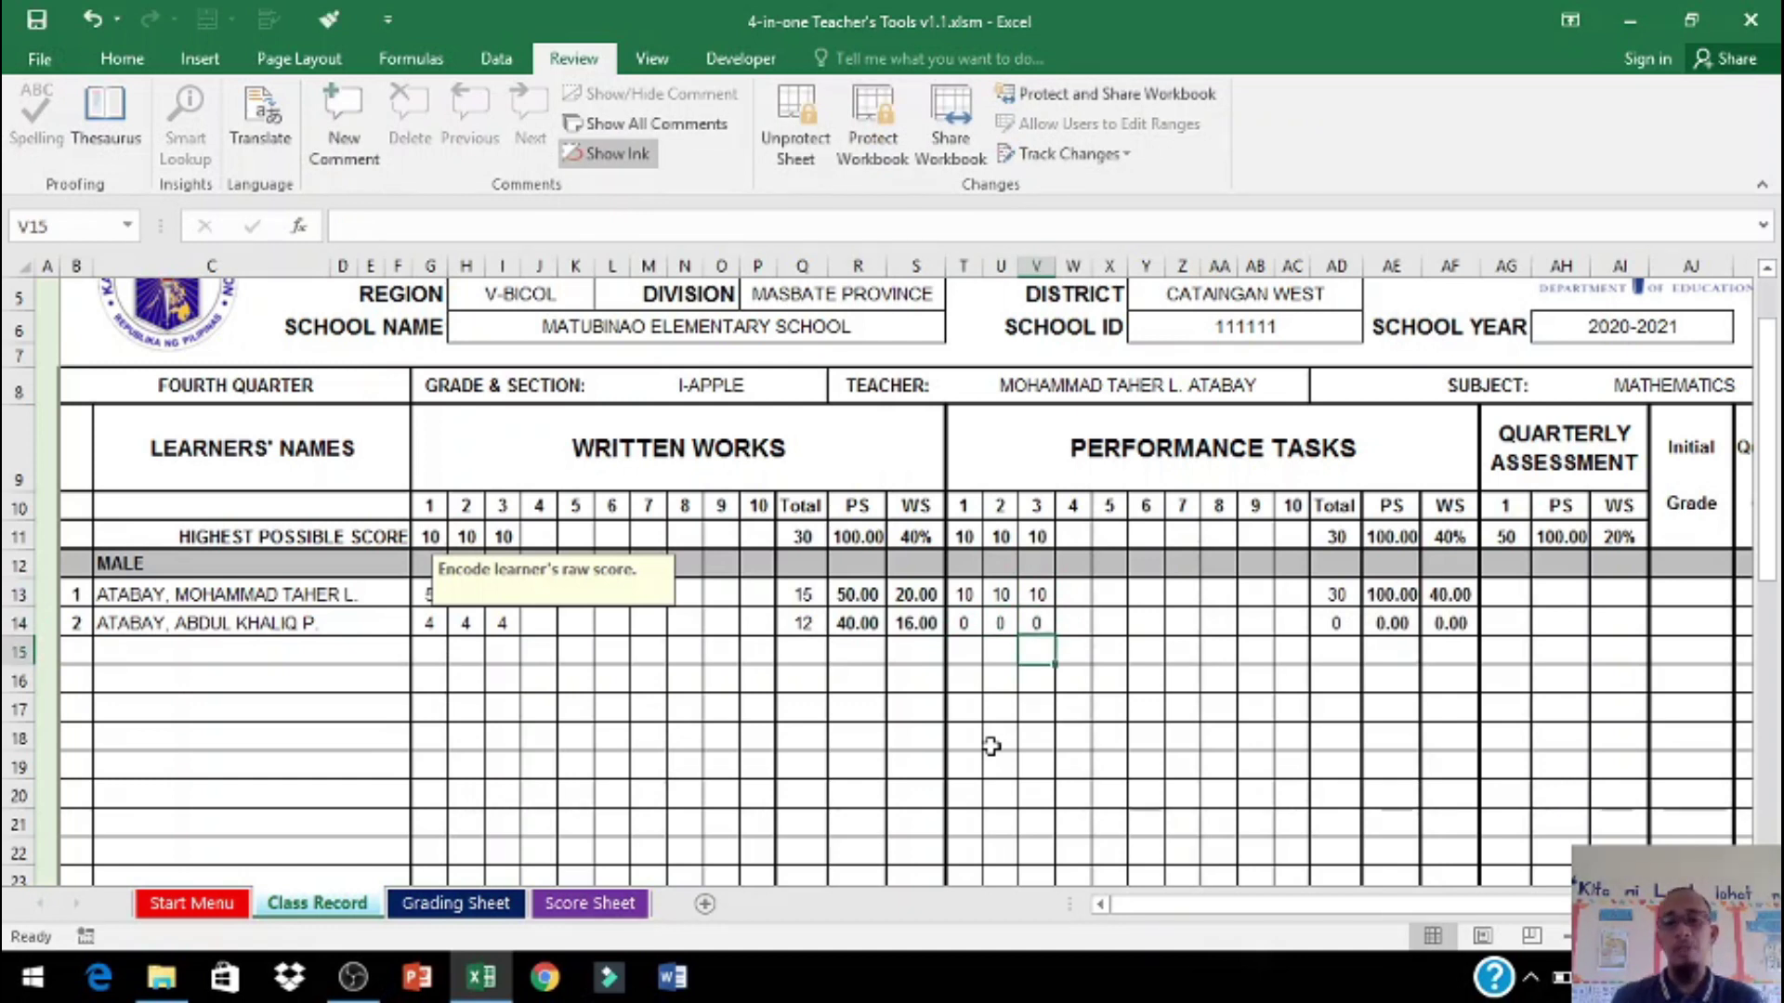
click(970, 622)
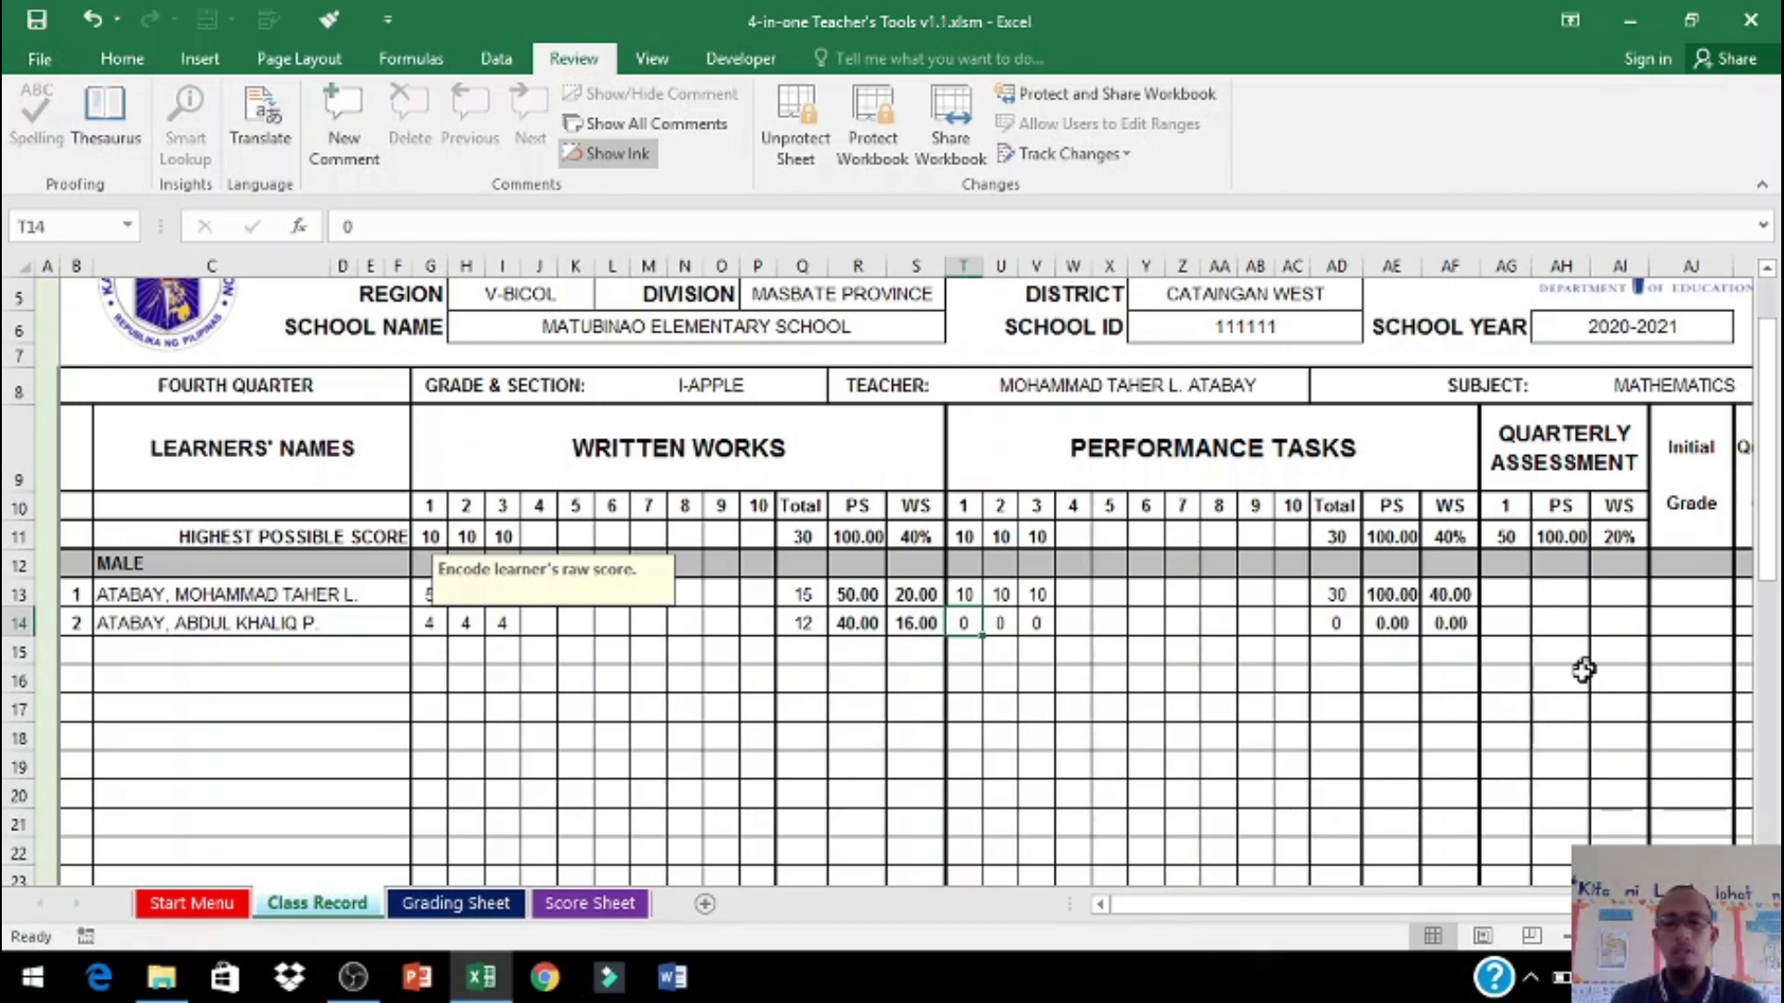
Step: Give the first female learner written-work scores 10, 10, 10 in G34:I34
scroll(855, 772, down, 5)
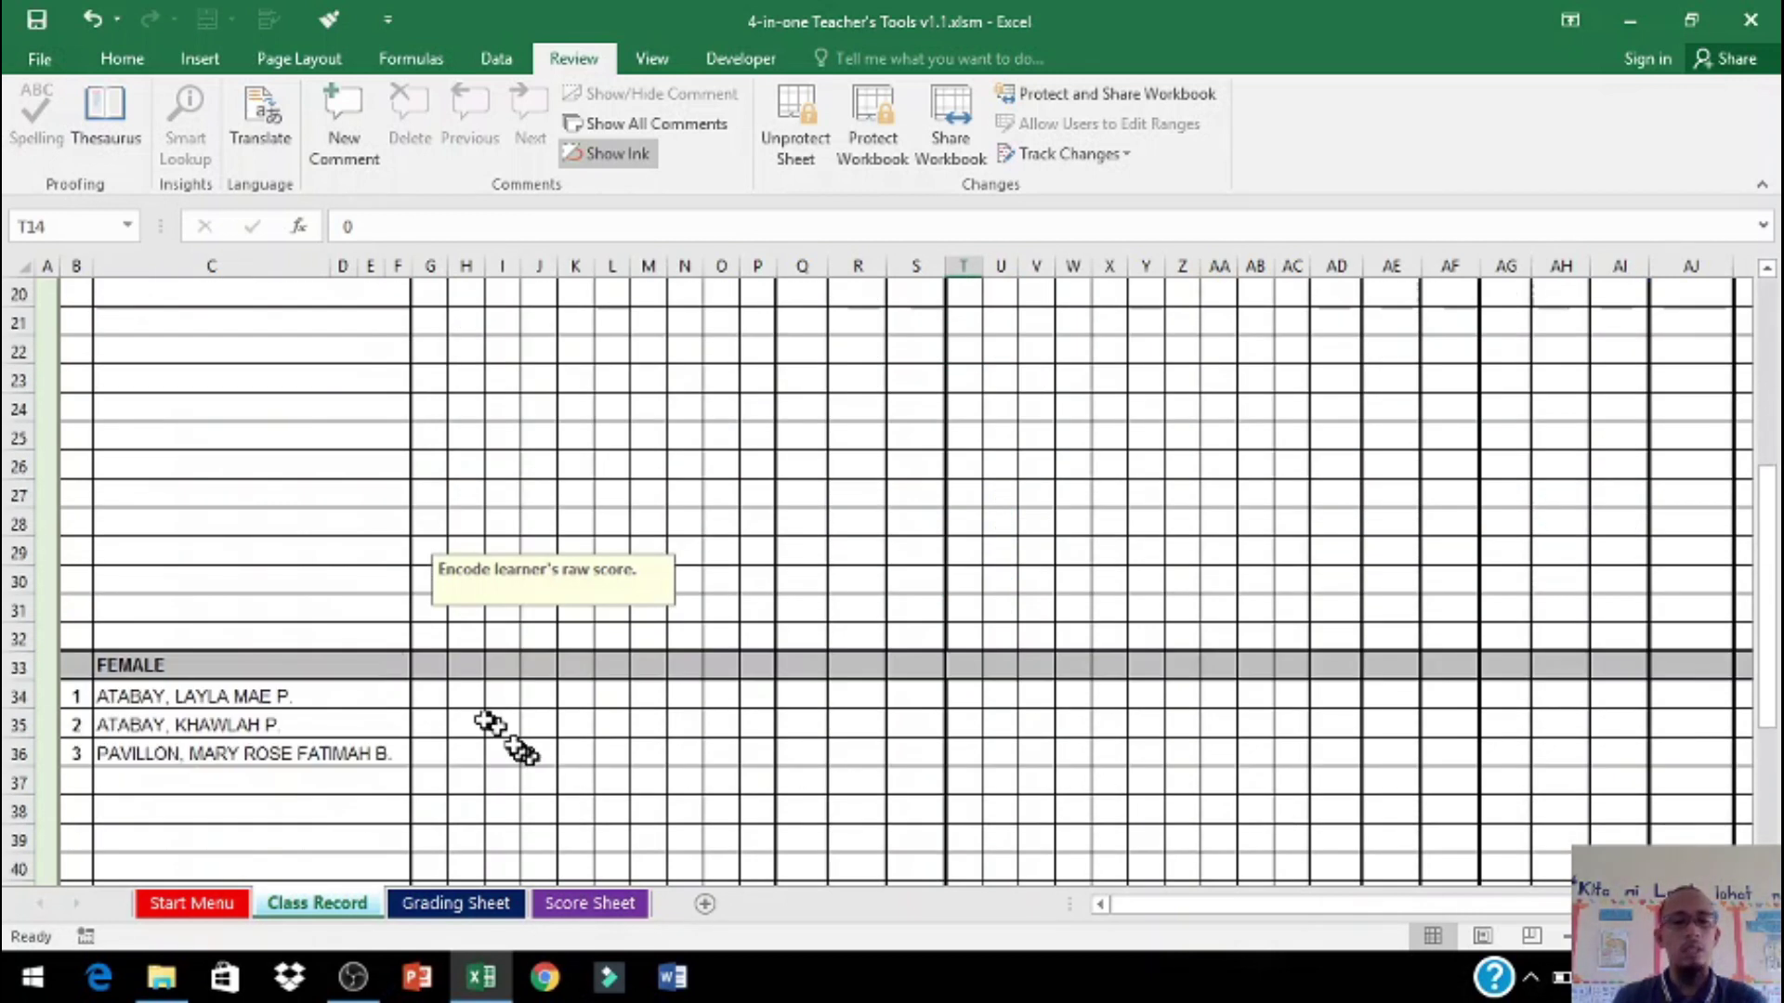
click(432, 695)
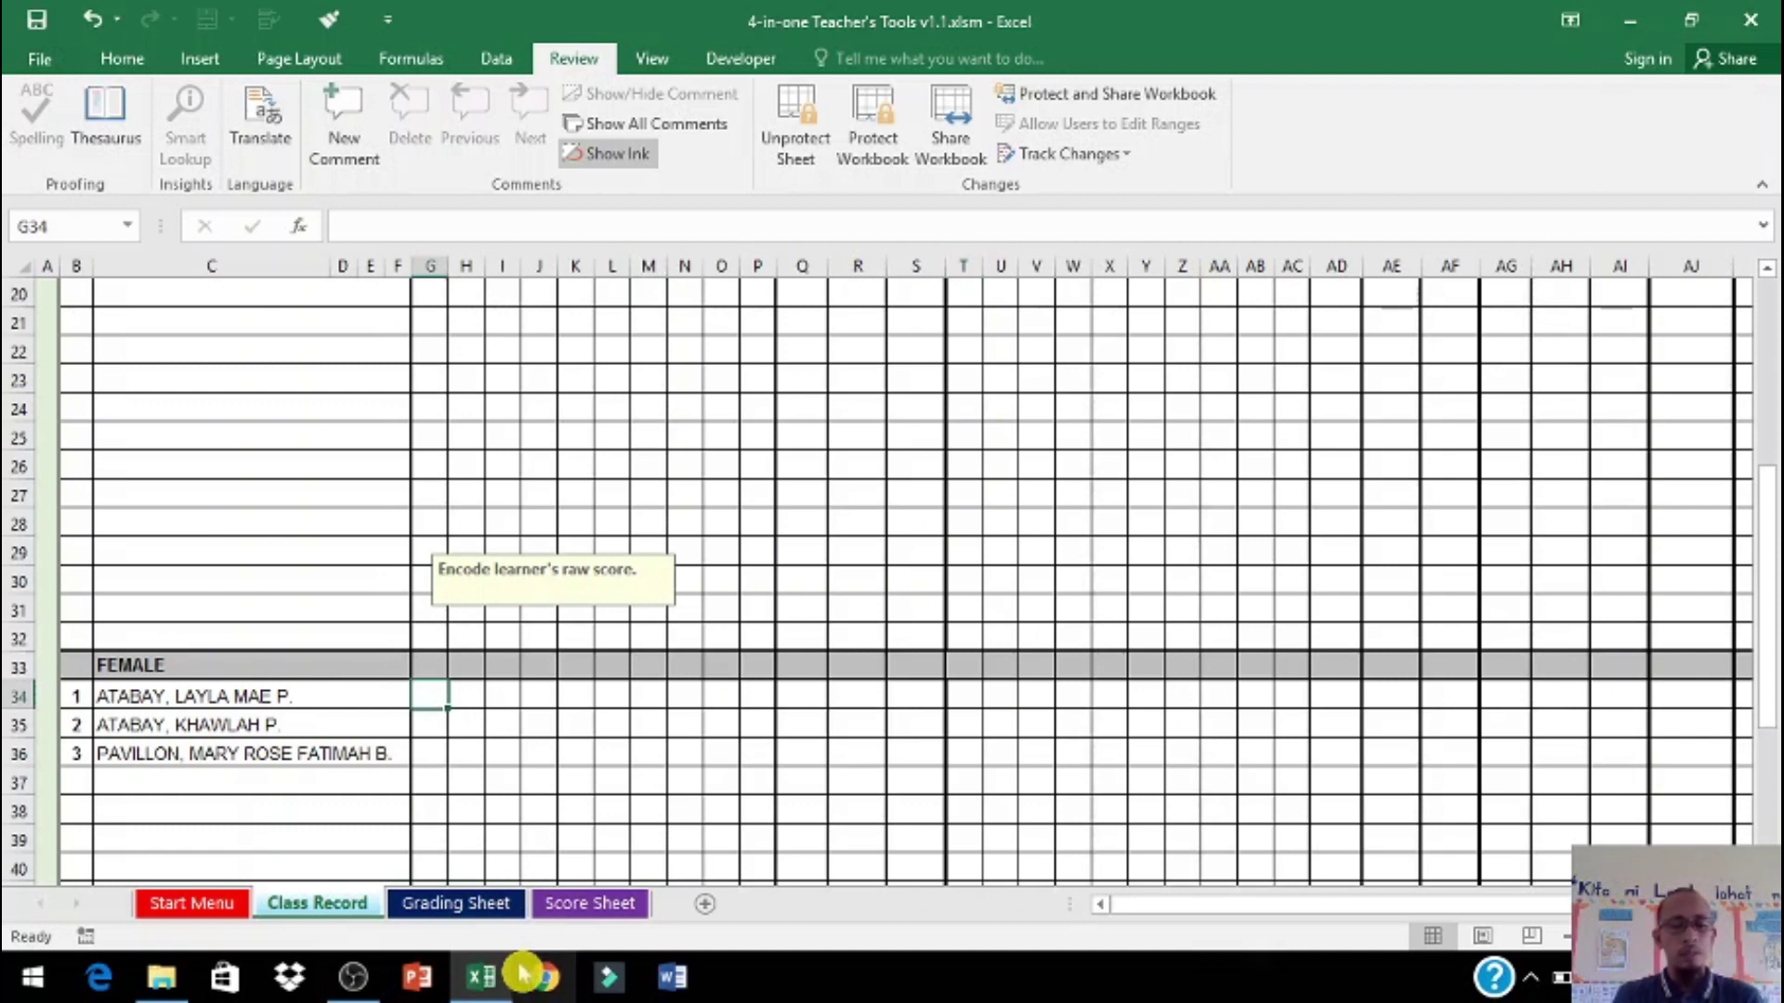
text(10)
key(Tab)
text(10)
key(Tab)
text(10)
key(Tab)
Step: Try entering 11 in G35, triggering the over-HPS validation error
key(Down)
key(Left)
key(Left)
key(Left)
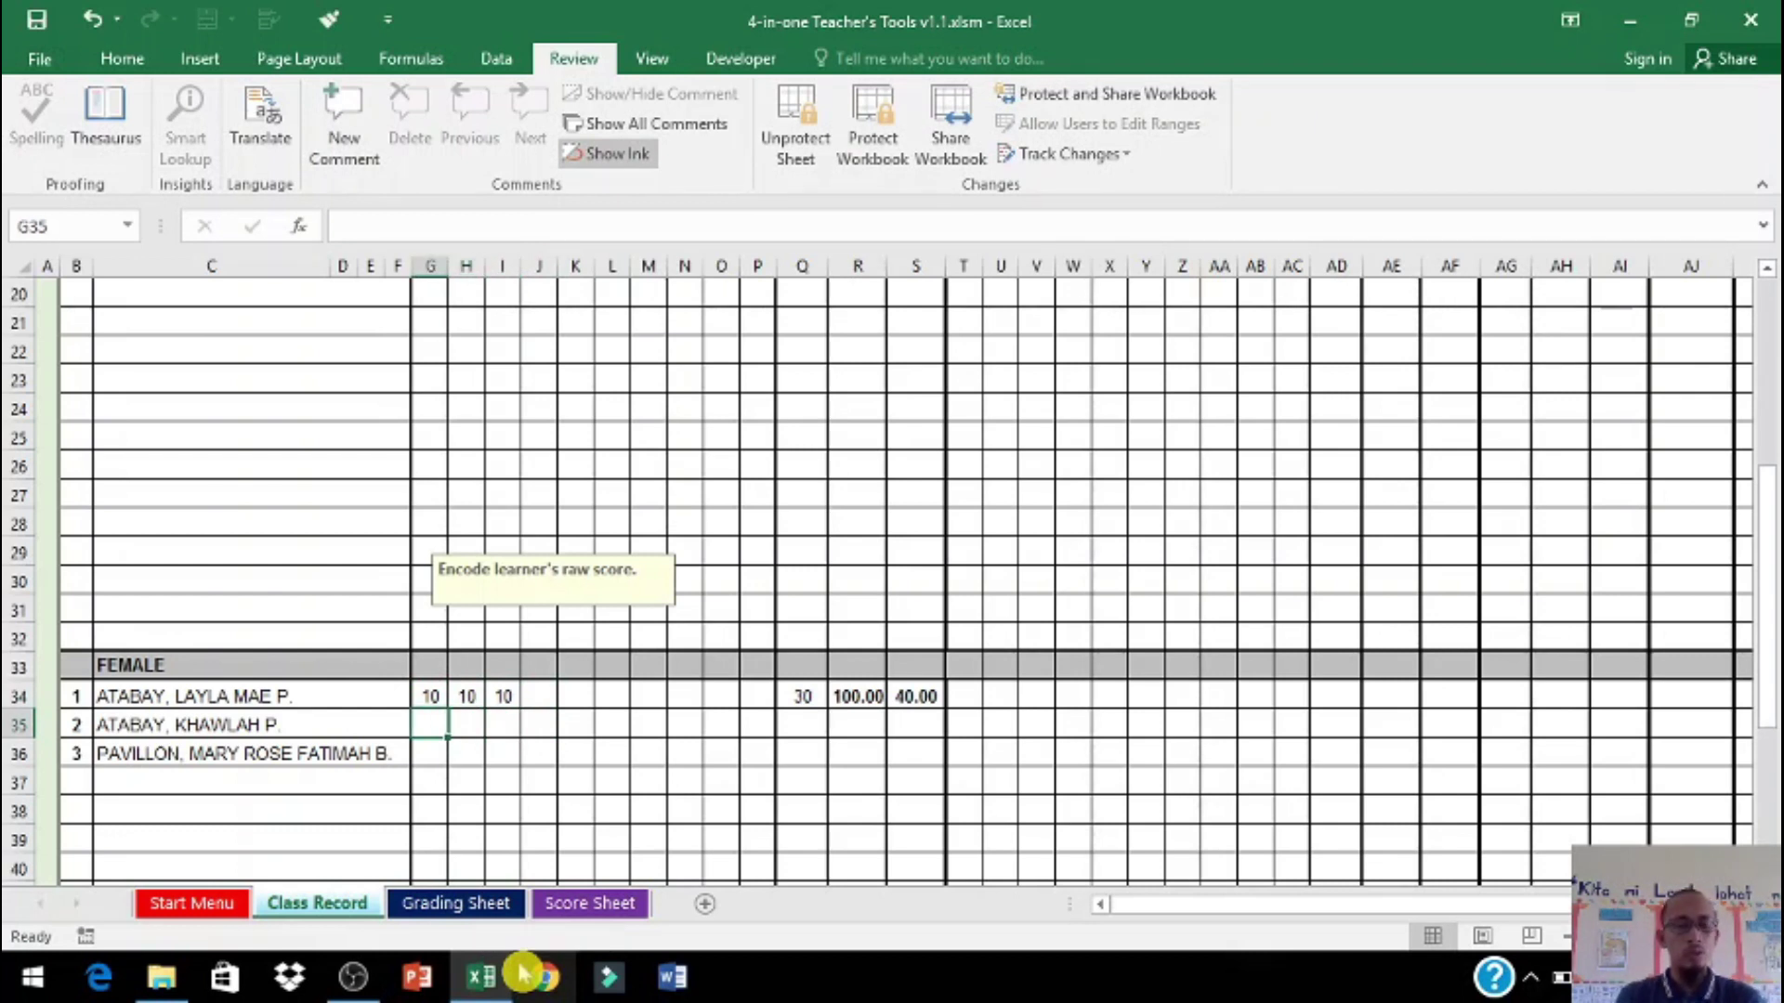
text(11)
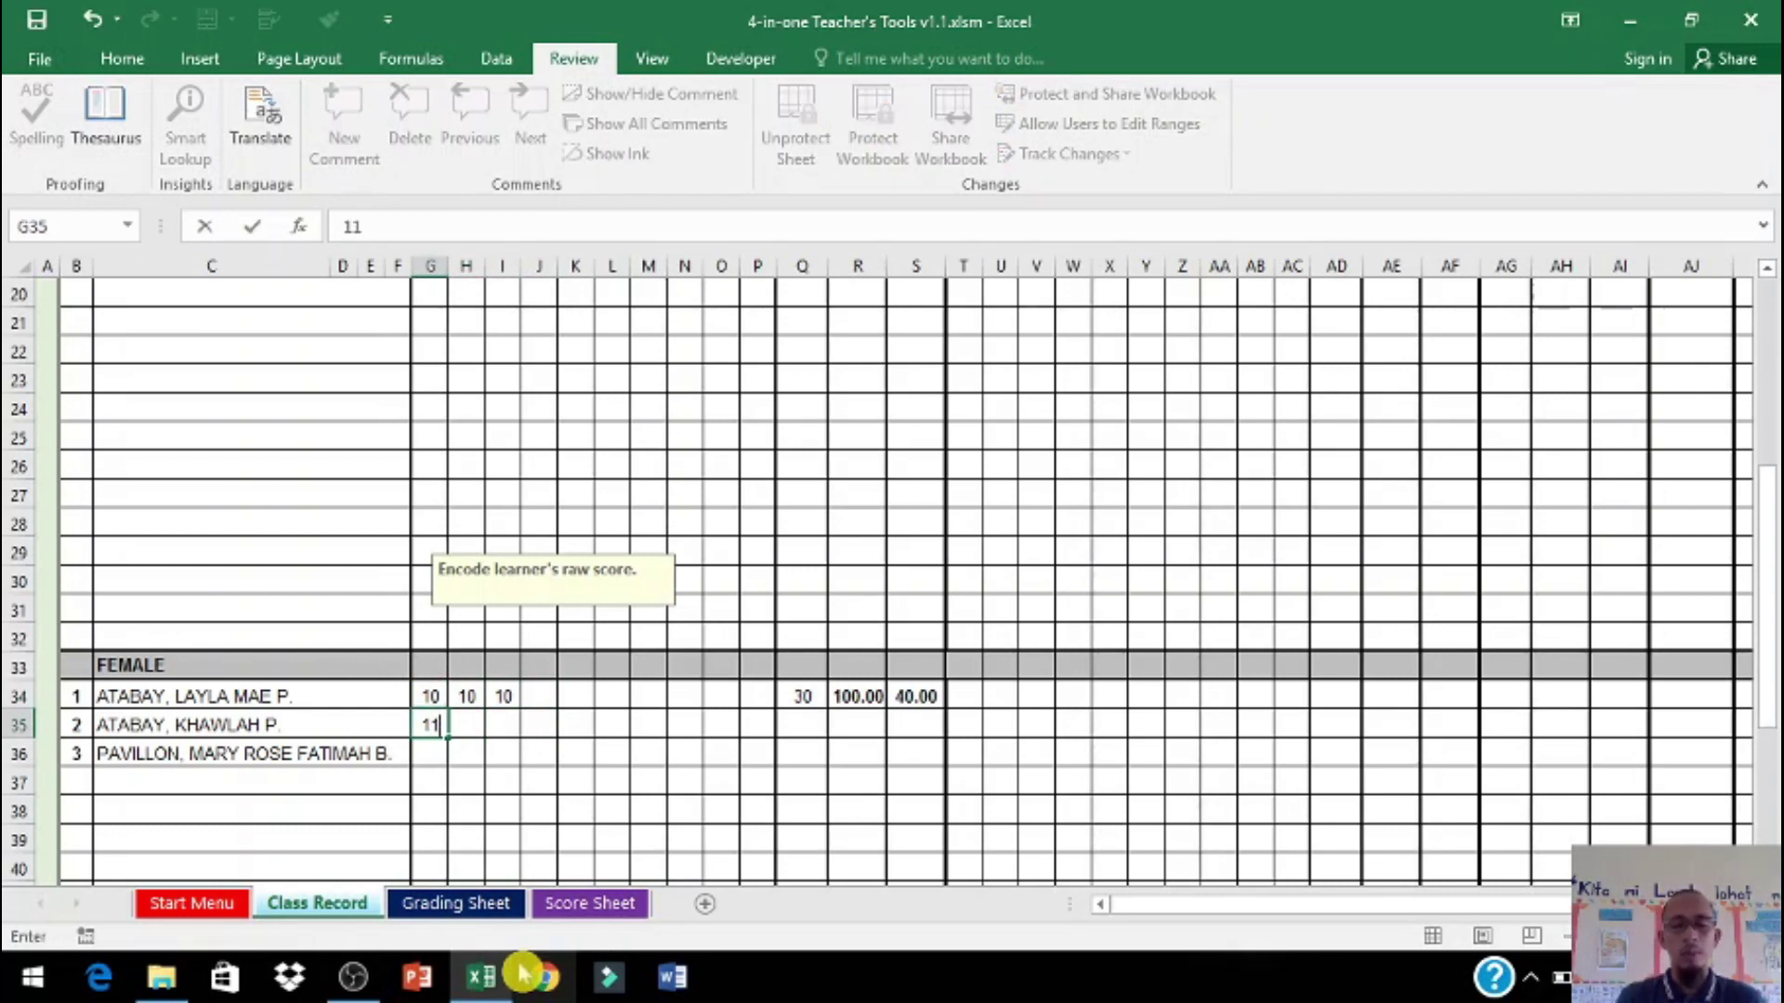
key(Return)
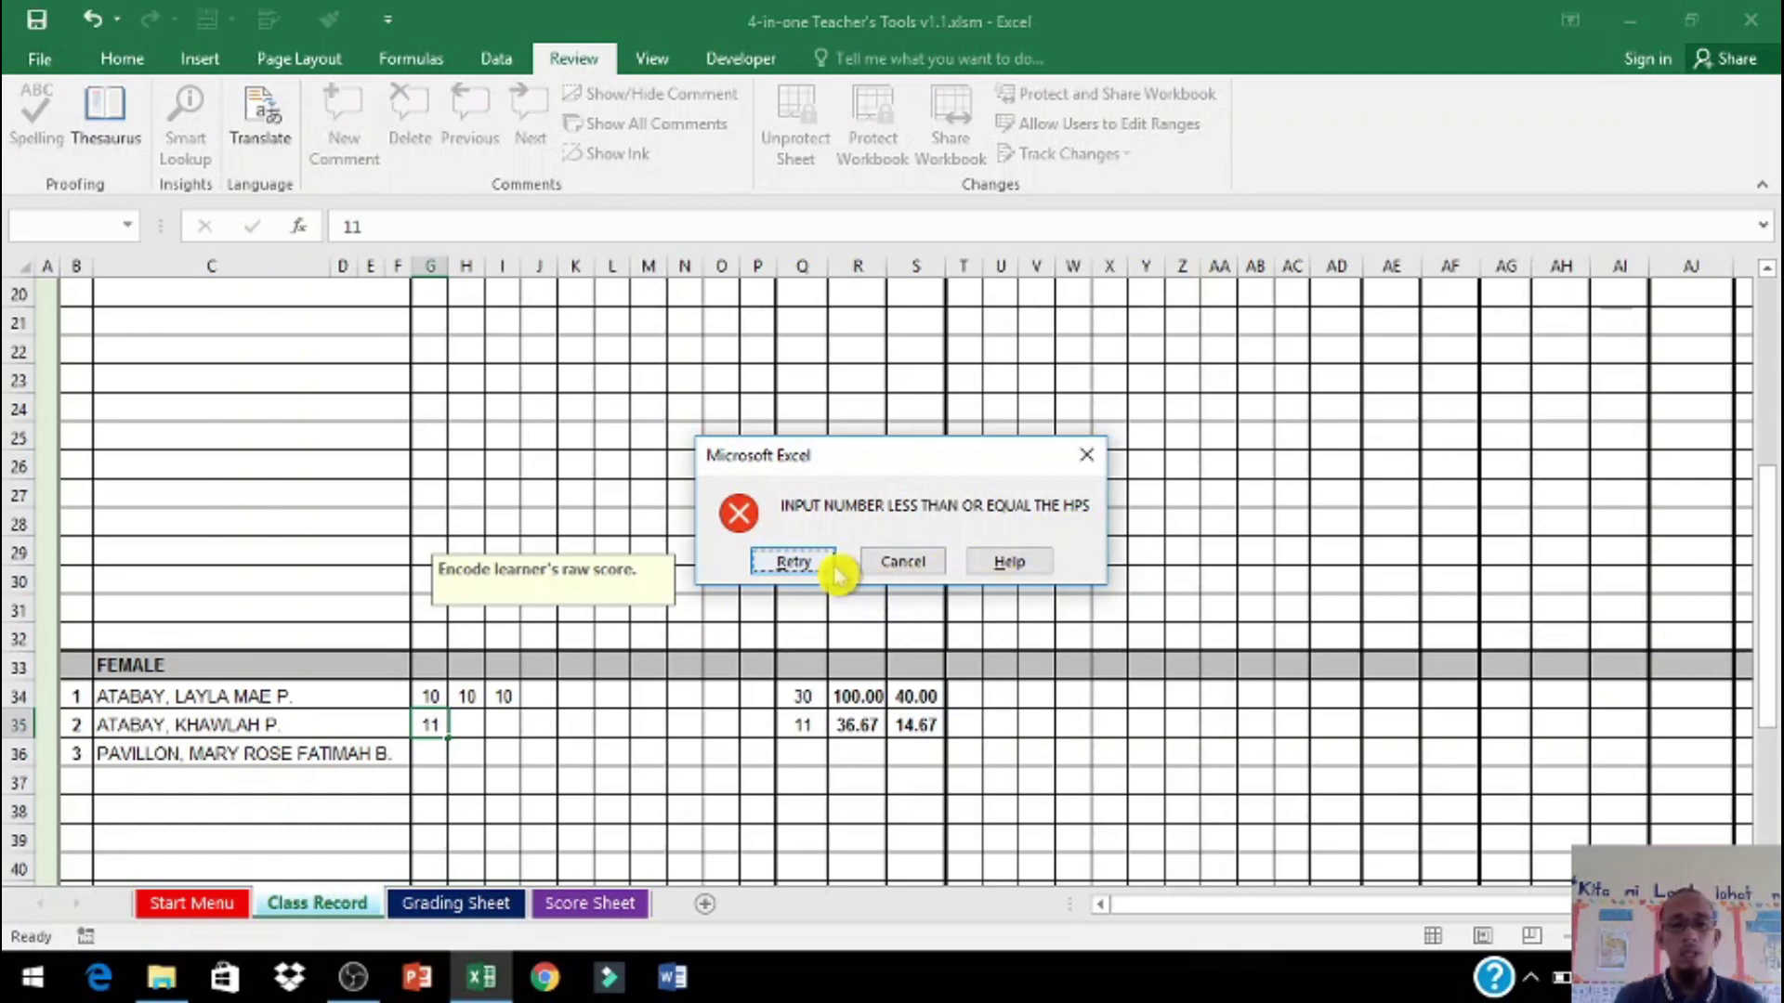
drag(890, 469, 851, 415)
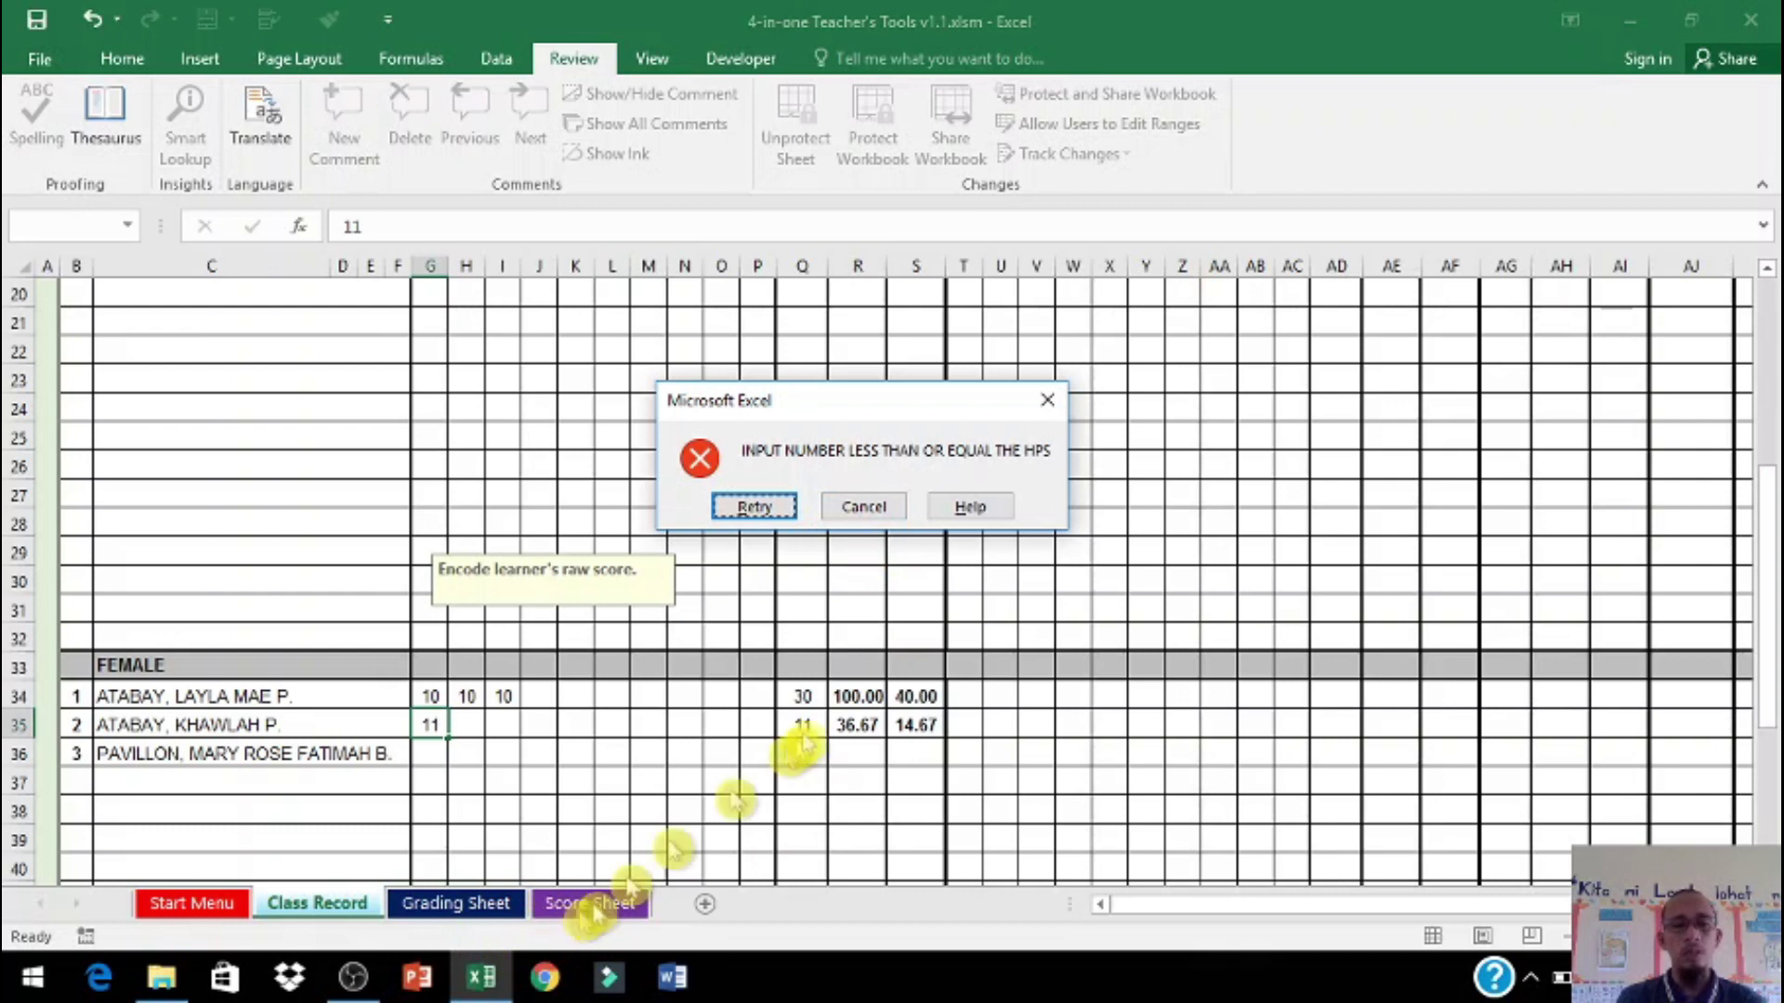
drag(846, 409, 673, 445)
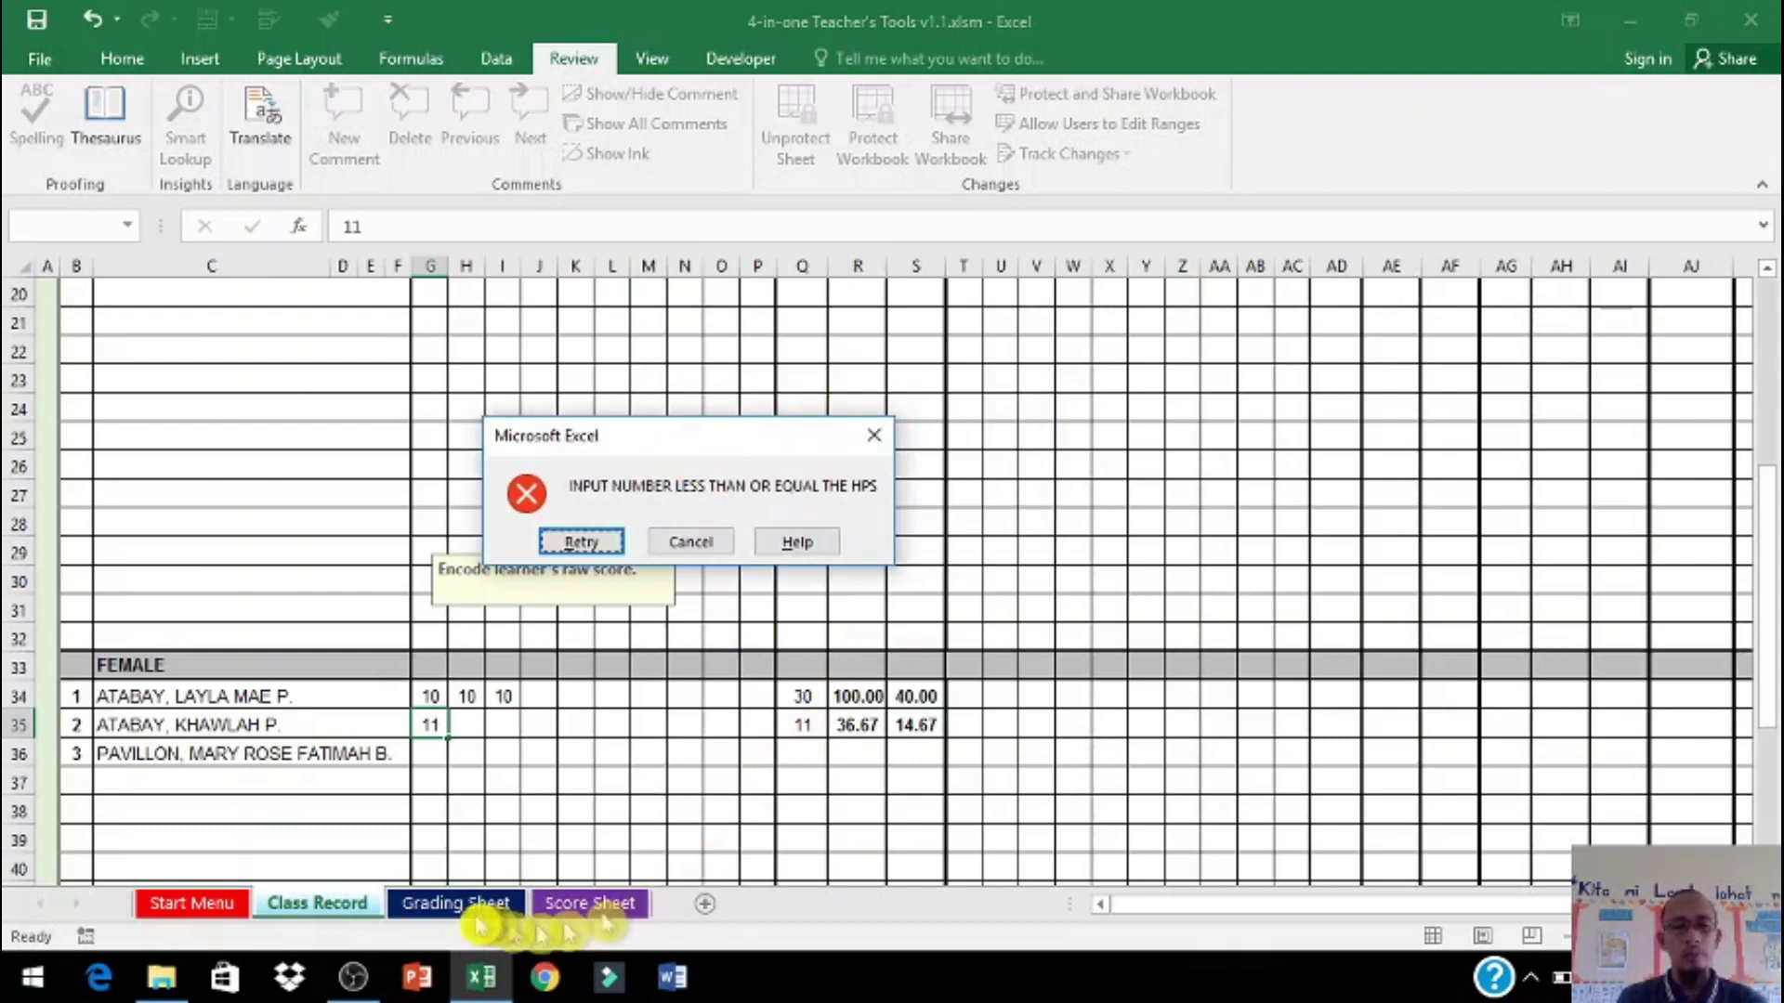
Step: Cancel the invalid 11 and enter written-work scores 9, 0, 5 and 1, 10, 1 in G35:I36
click(685, 541)
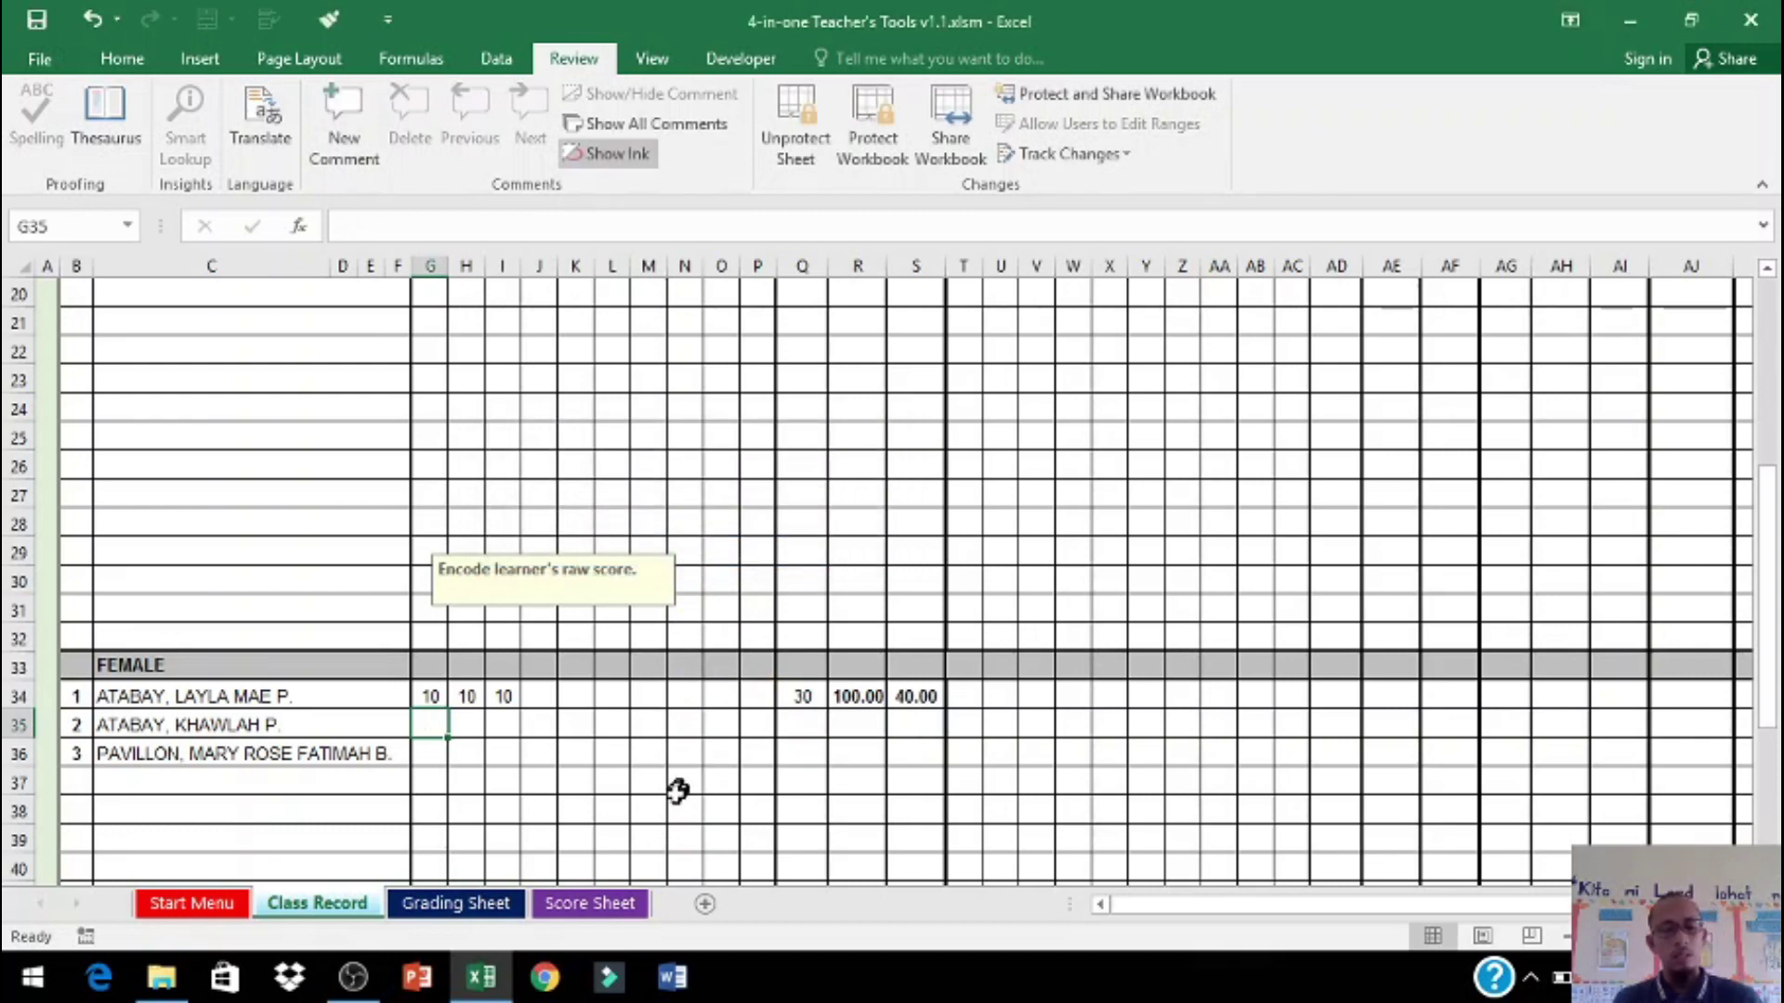
text(1)
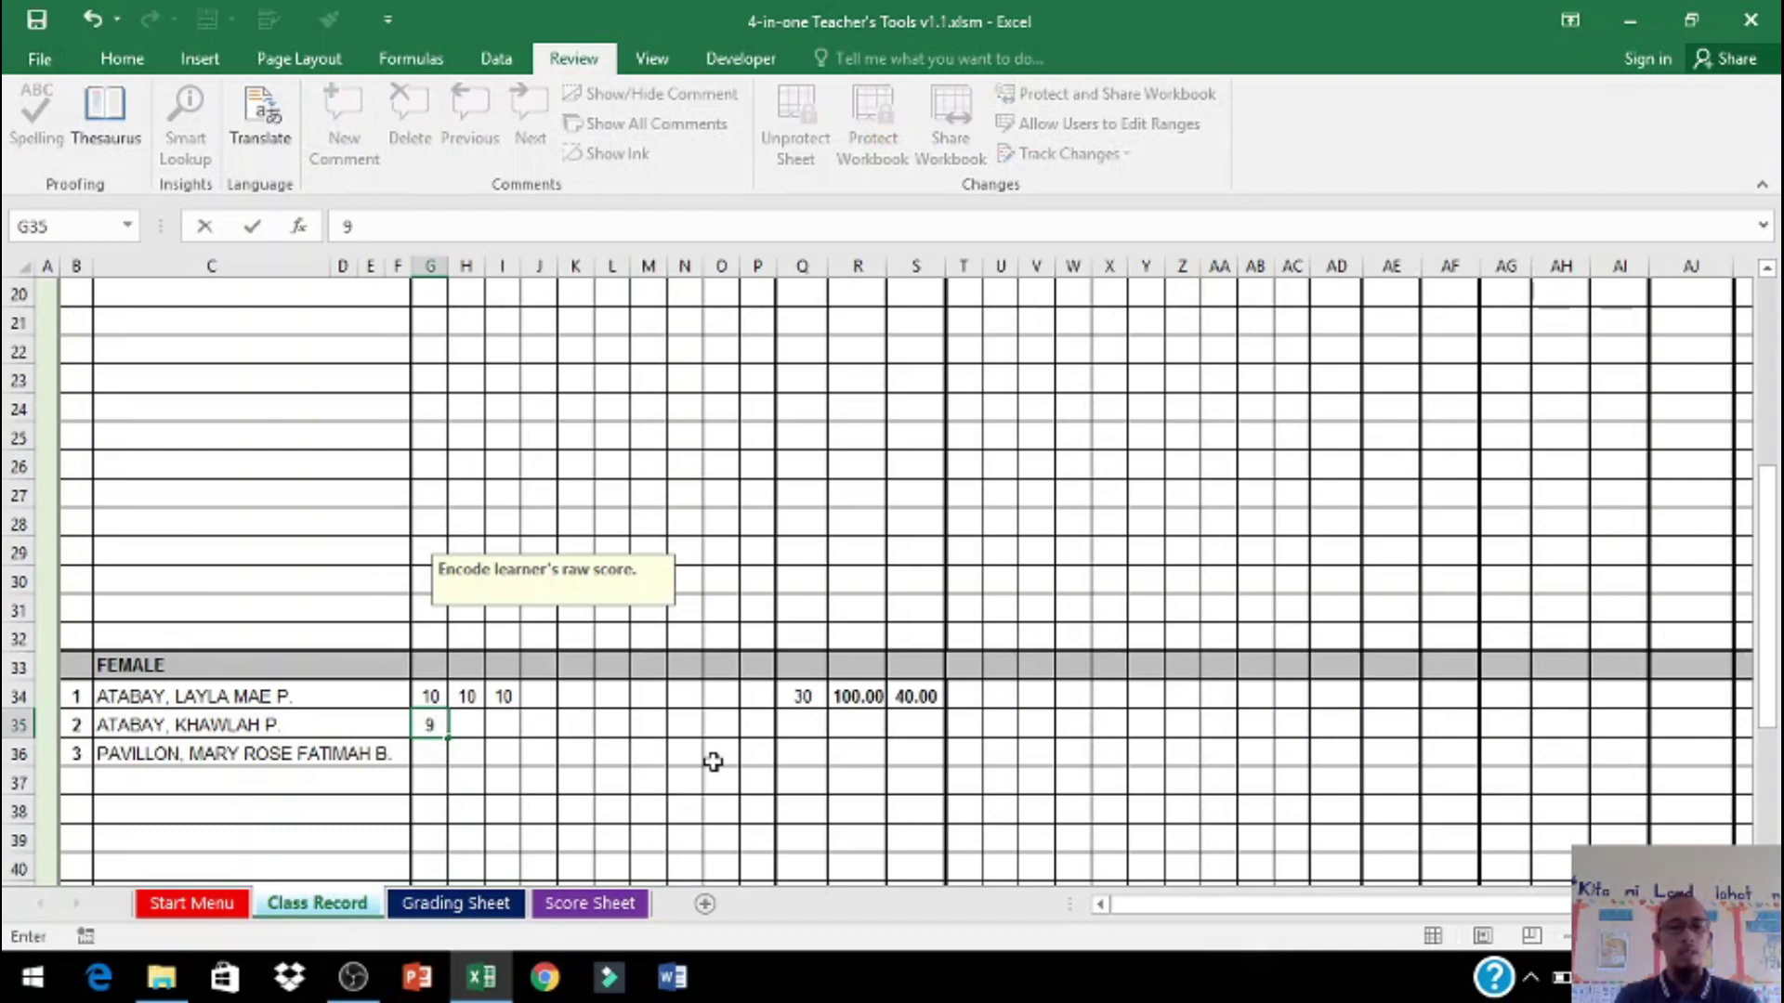
key(Tab)
text(0)
key(Tab)
text(5)
key(Return)
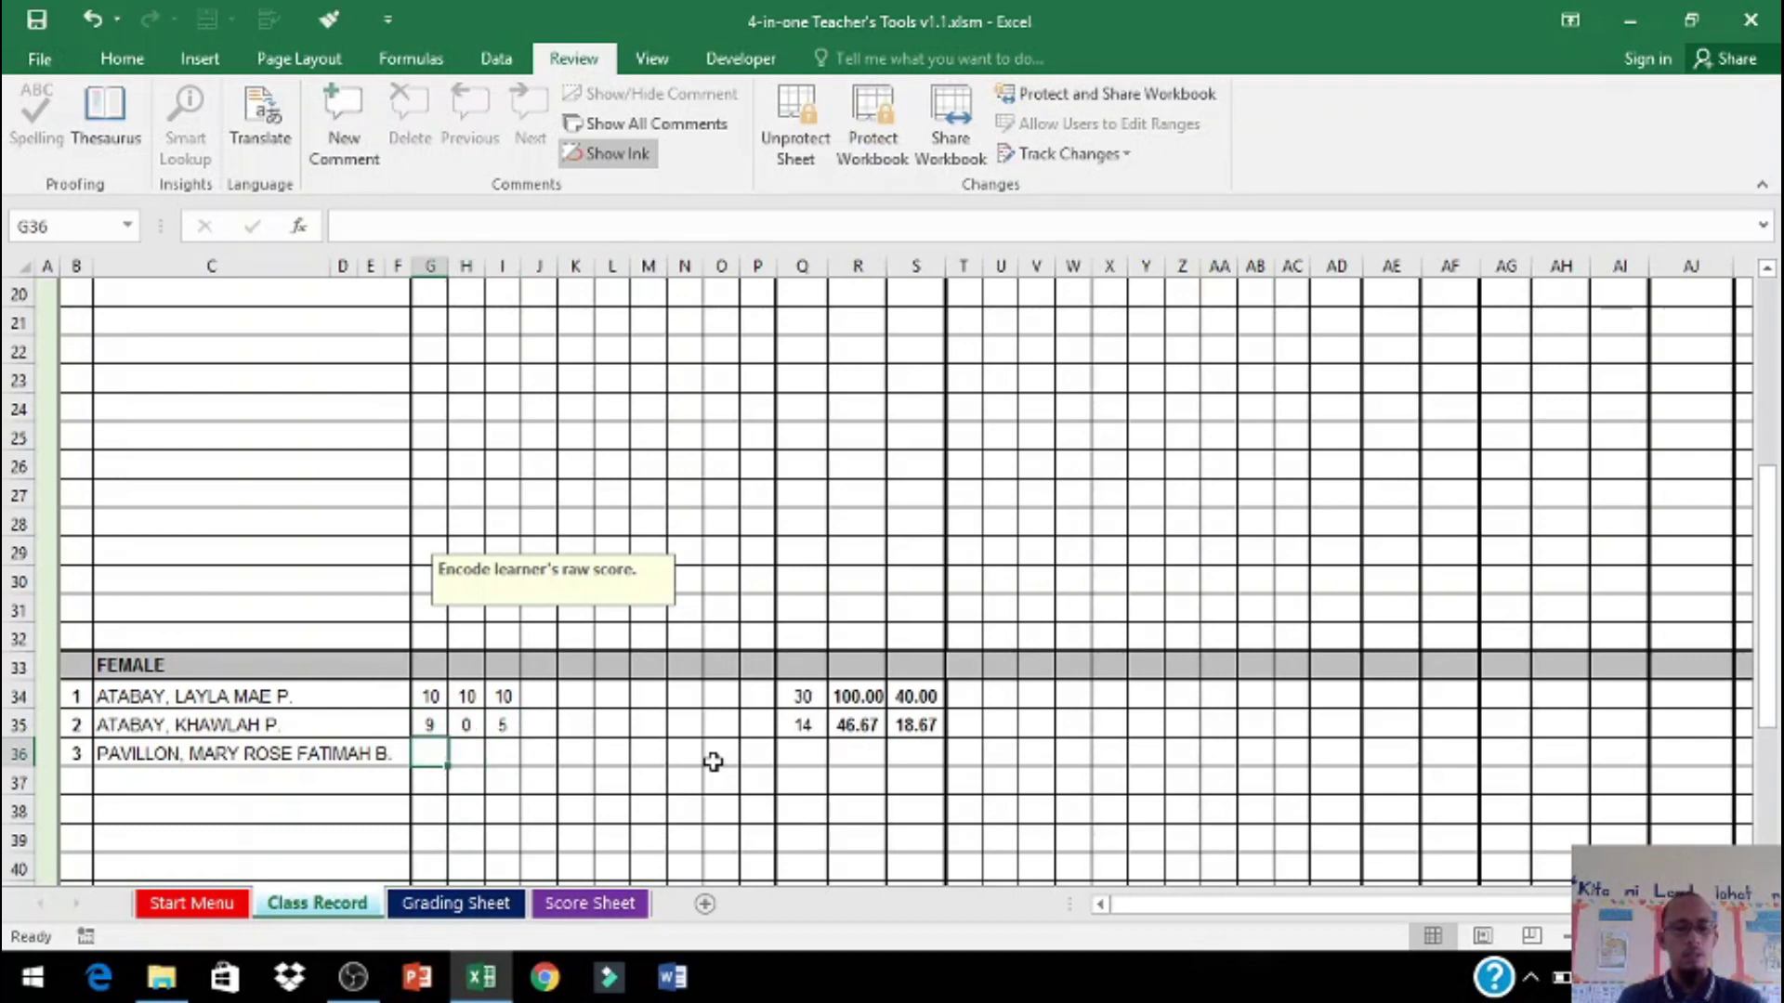
text(1)
key(Tab)
text(1)
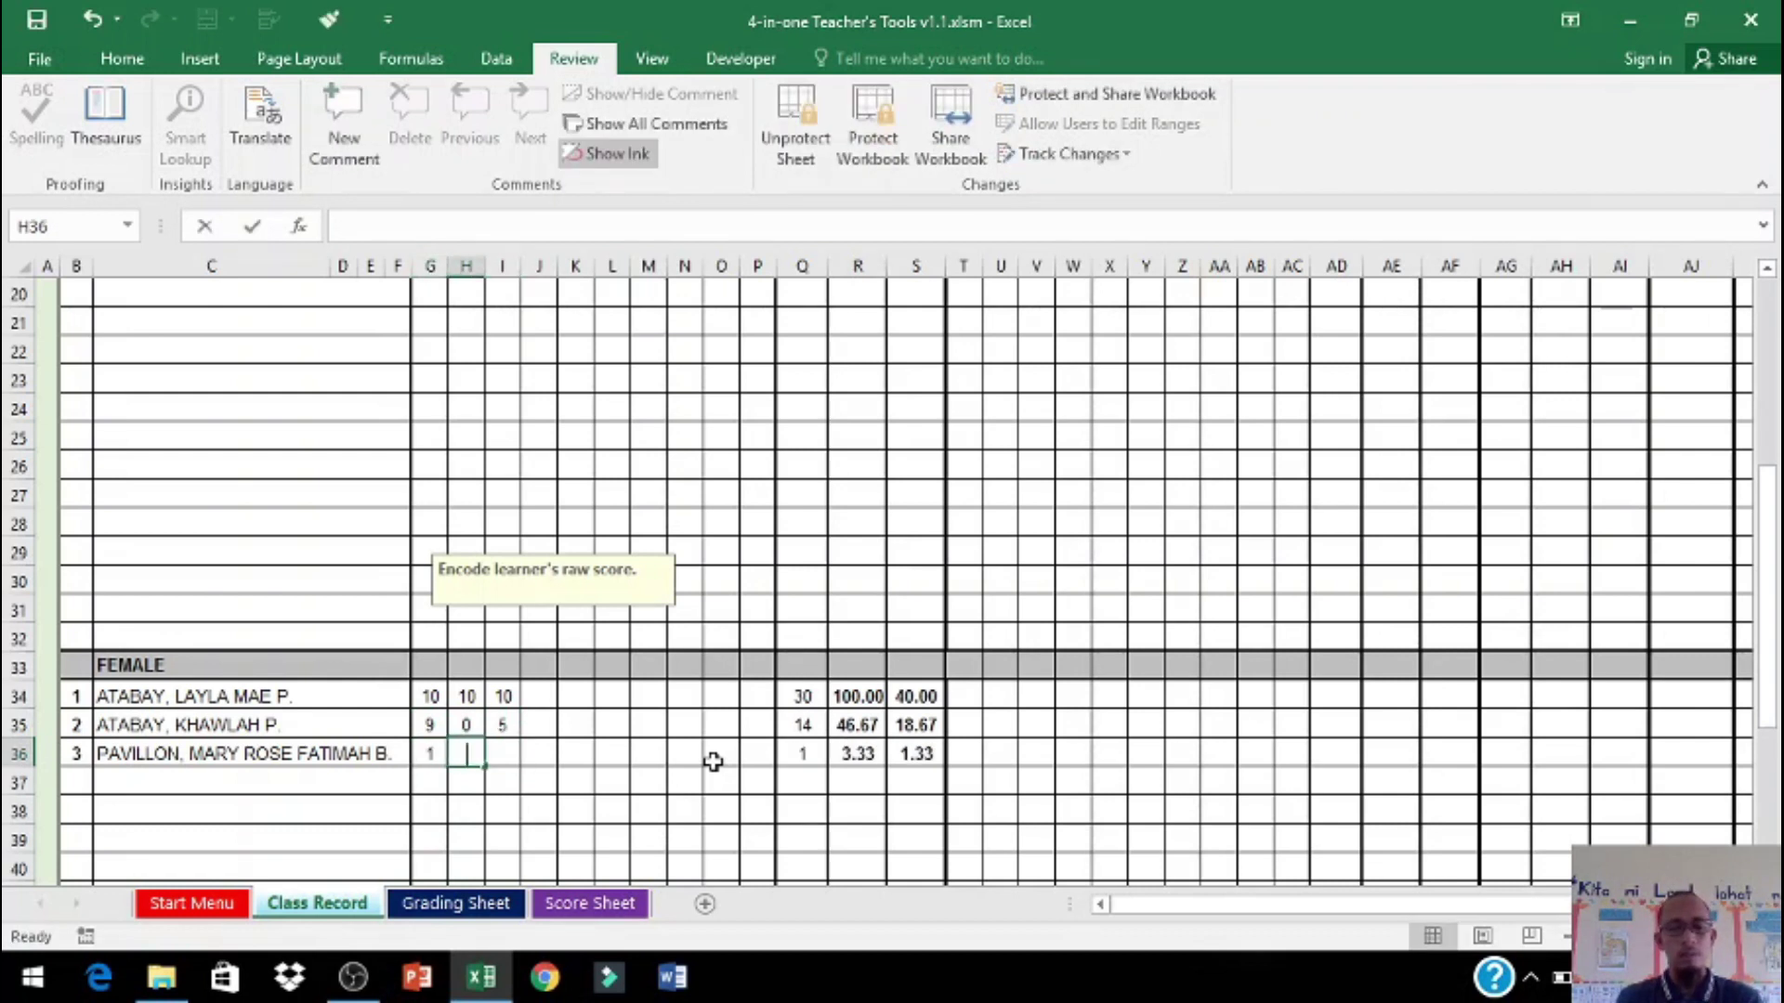
text(0)
key(Tab)
text(1)
key(Tab)
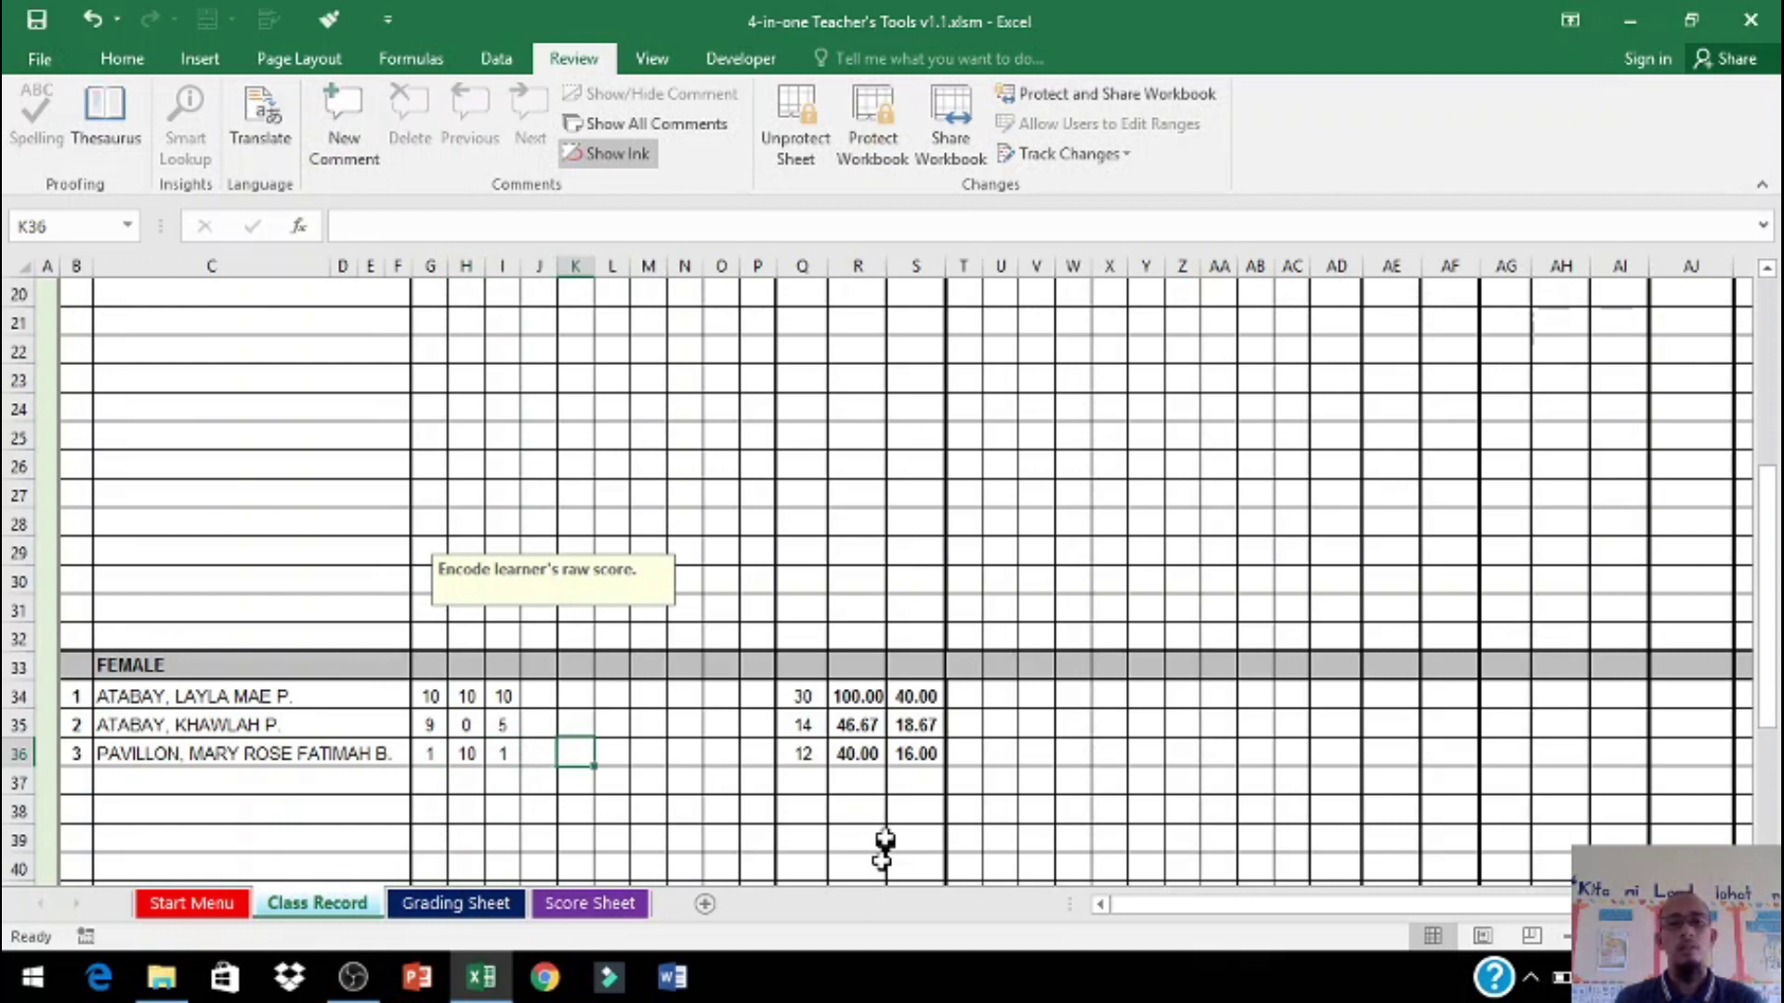
Step: Enter performance-task scores of 10s, 5s and 10s for the three female learners in T34:V36
scroll(886, 841, up, 1)
scroll(885, 840, up, 6)
scroll(1012, 860, down, 5)
click(962, 783)
text(10)
key(Tab)
text(10)
key(Tab)
text(10)
key(Return)
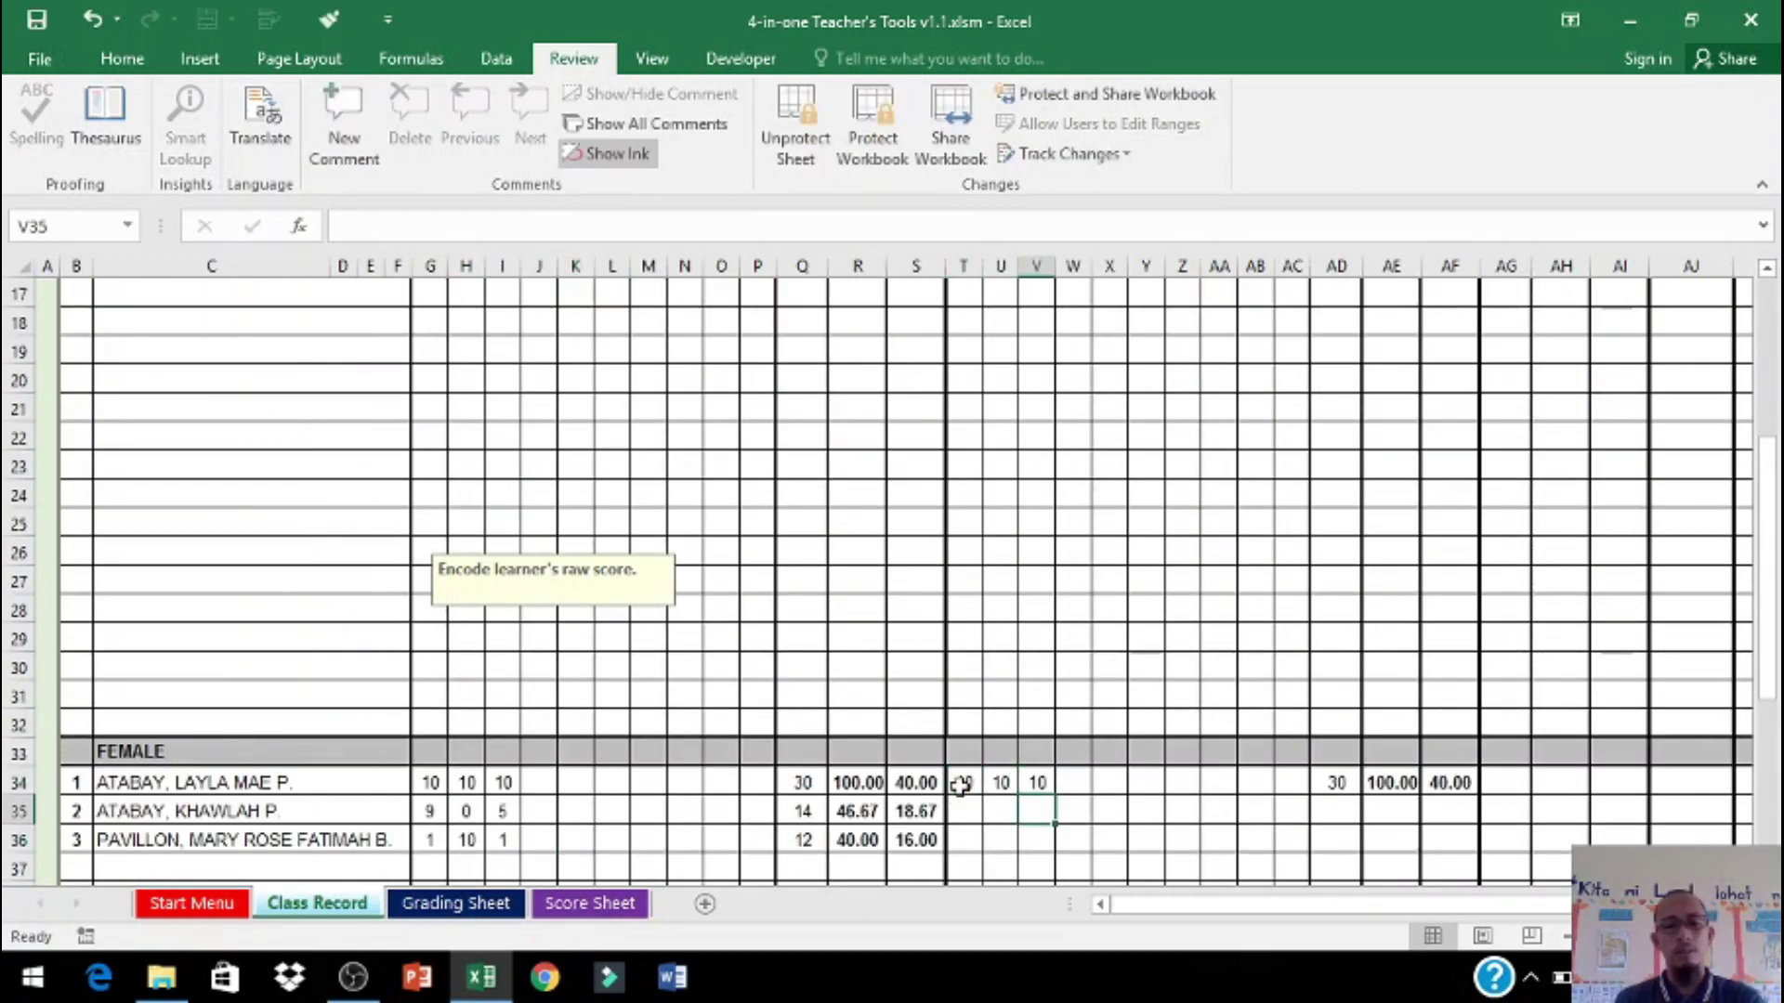
key(Left)
key(Left)
text(5)
key(Tab)
key(Tab)
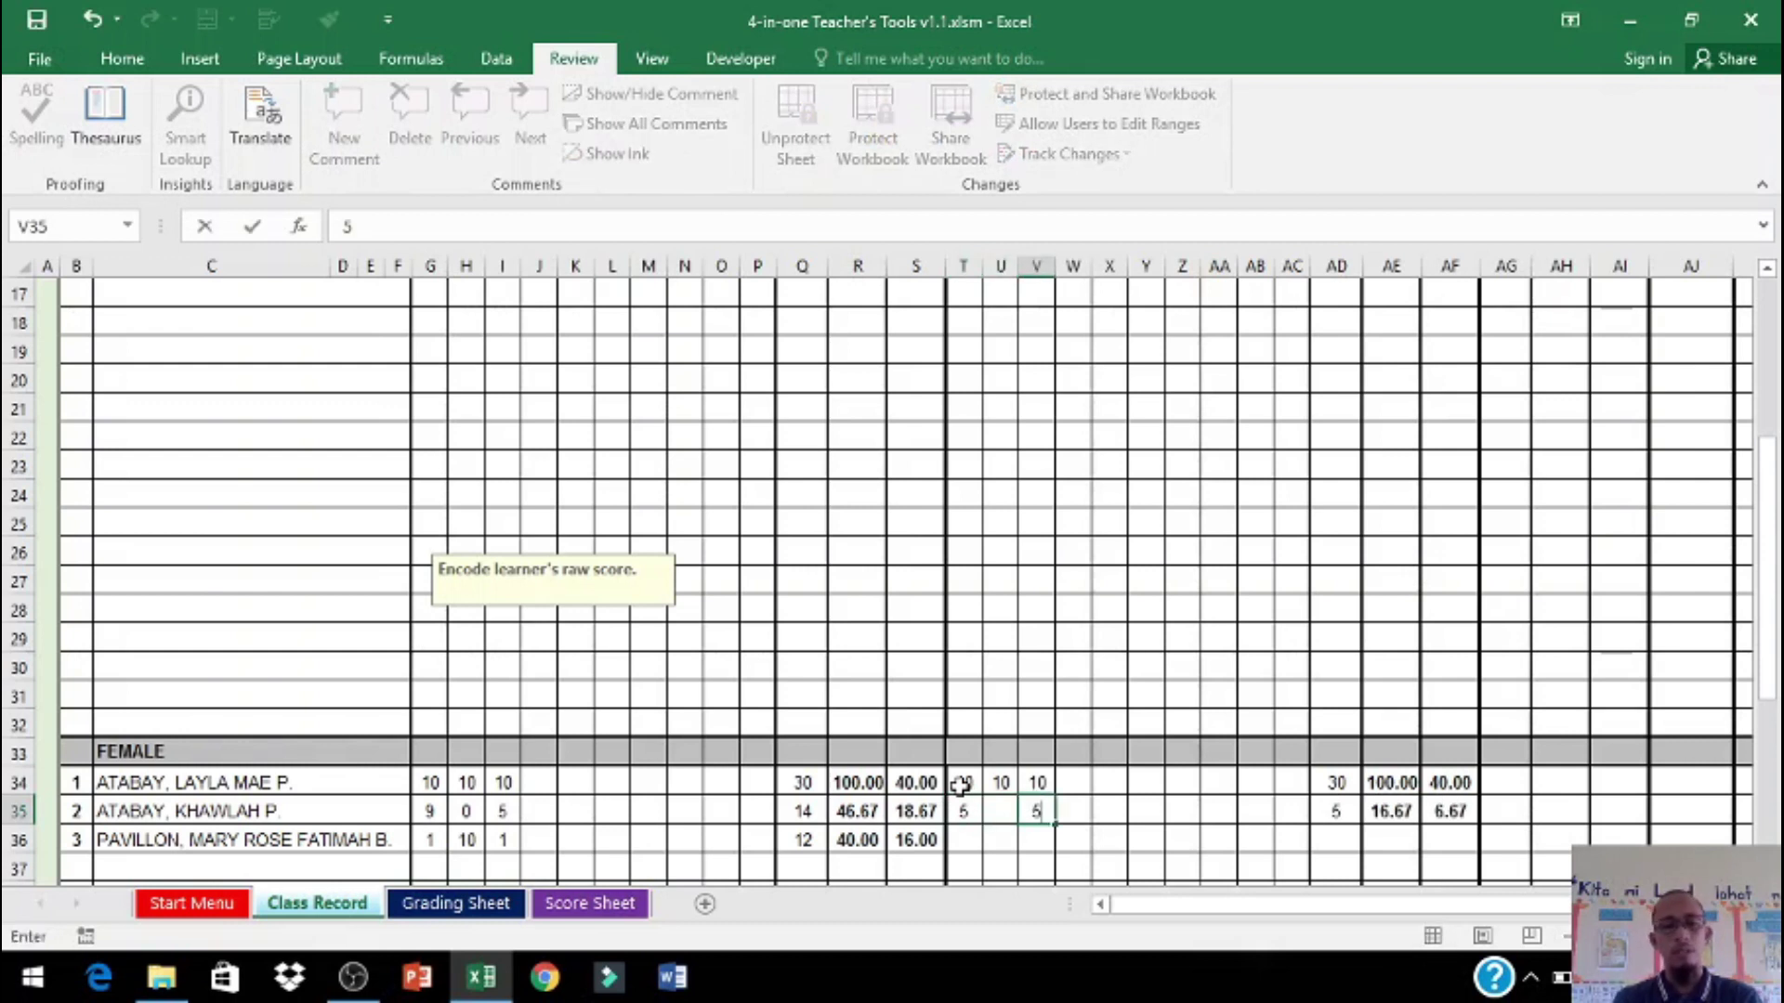
key(Left)
text(5)
key(Return)
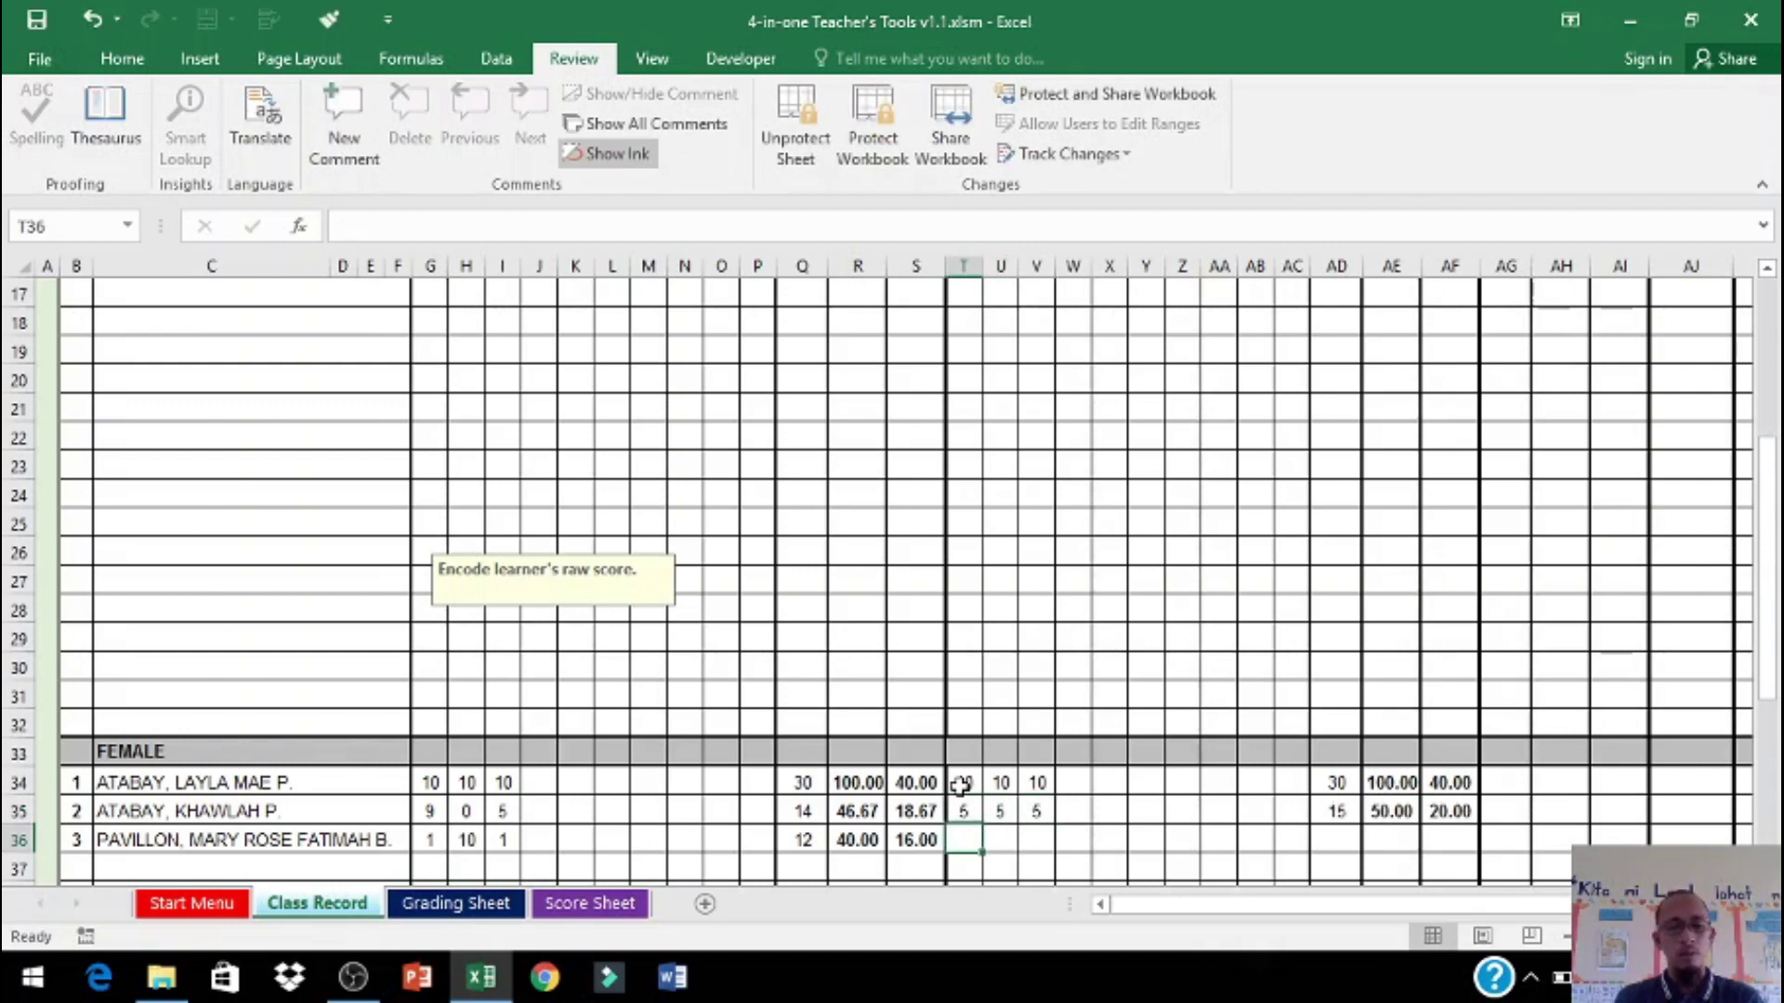
text(1)
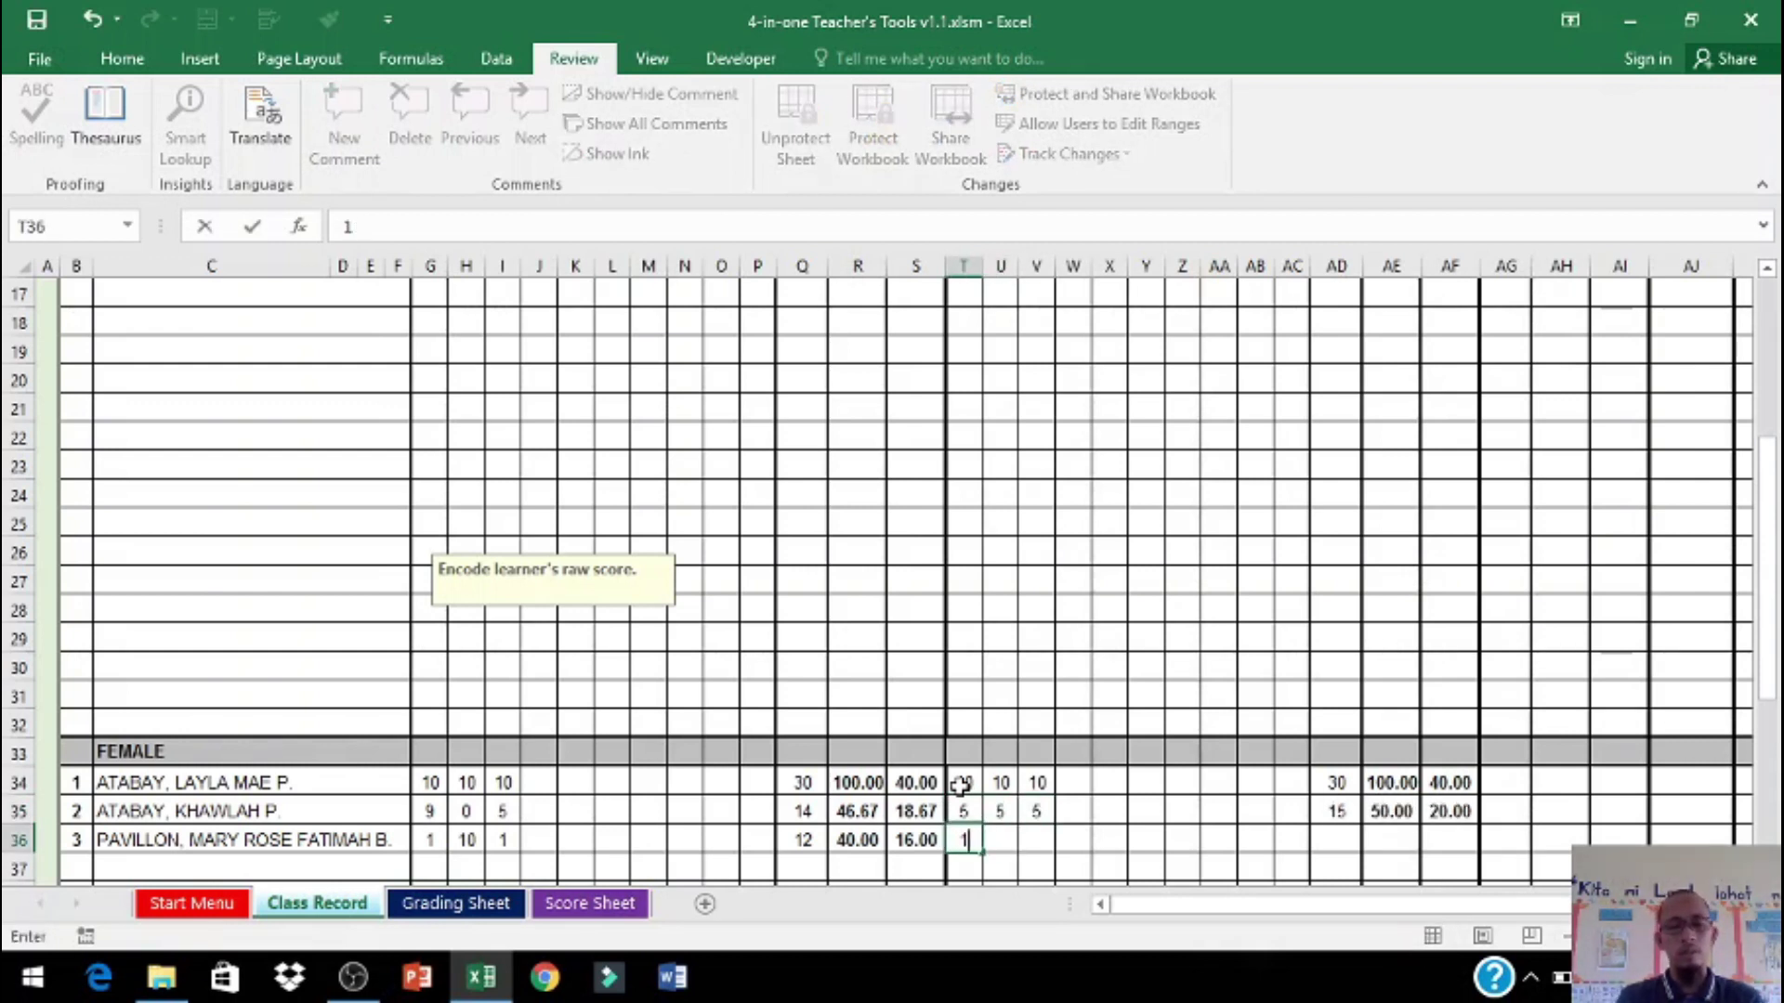
text(20)
key(Right)
text(10)
key(Right)
text(10)
key(Right)
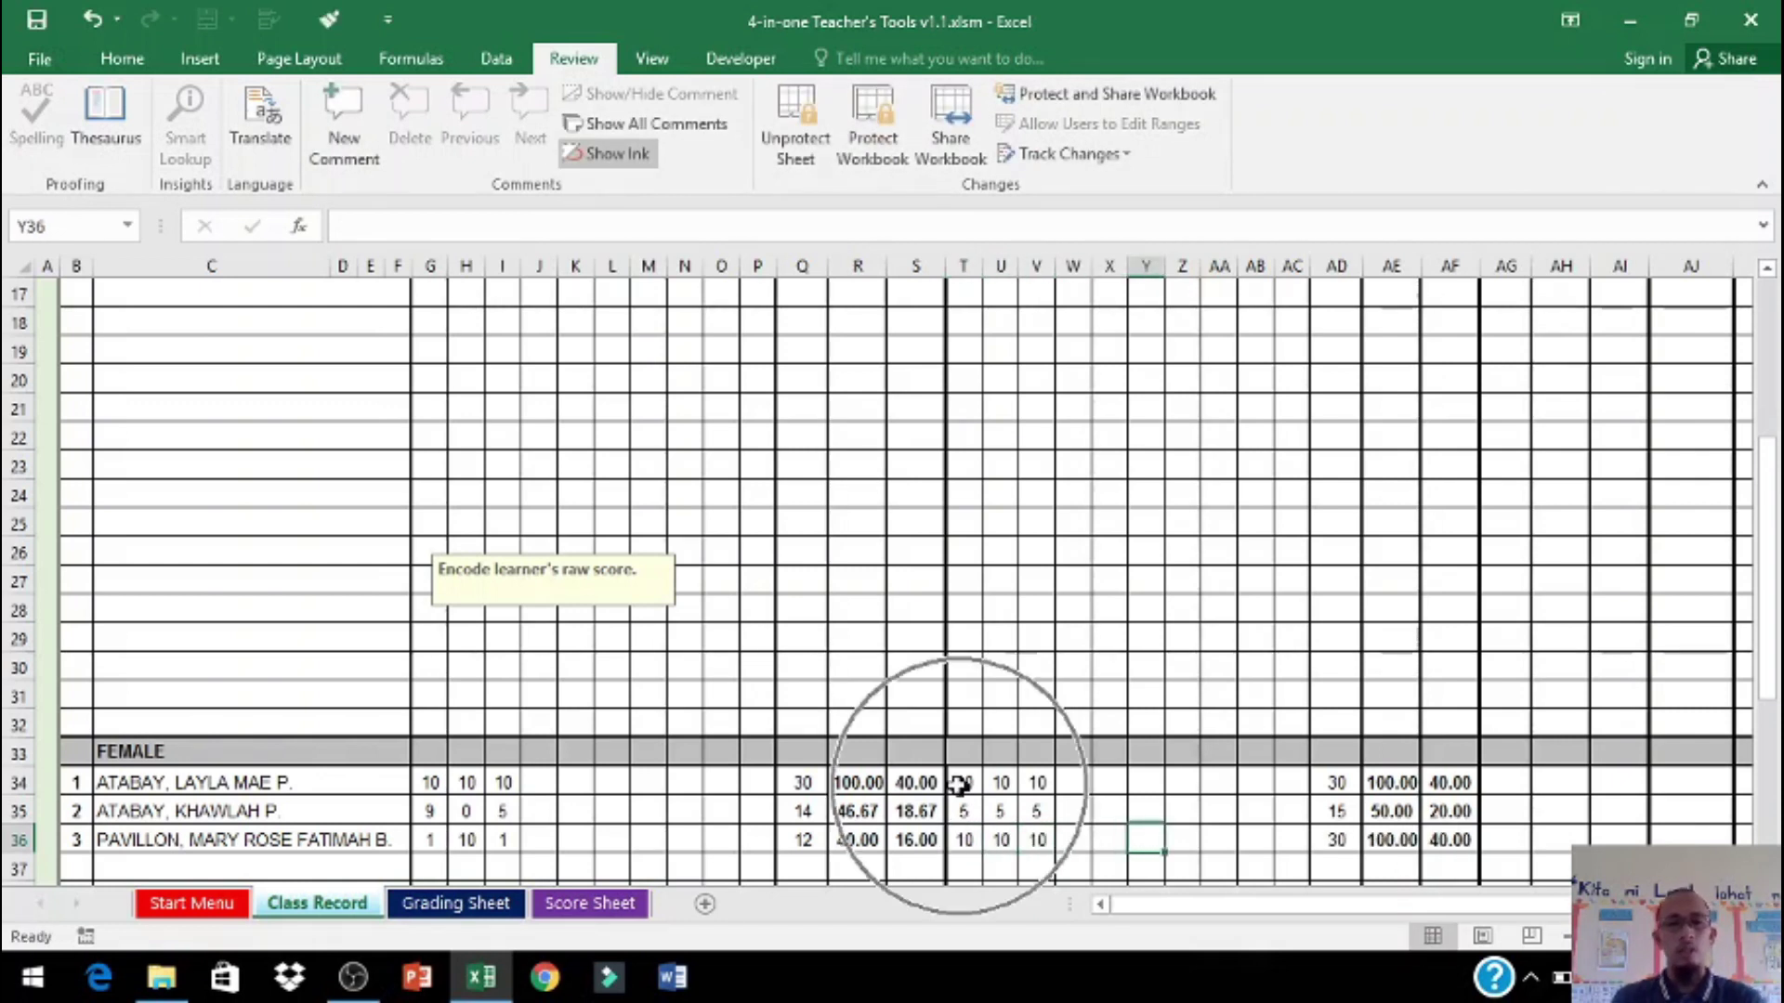
Step: Save the workbook via File > Save
click(39, 58)
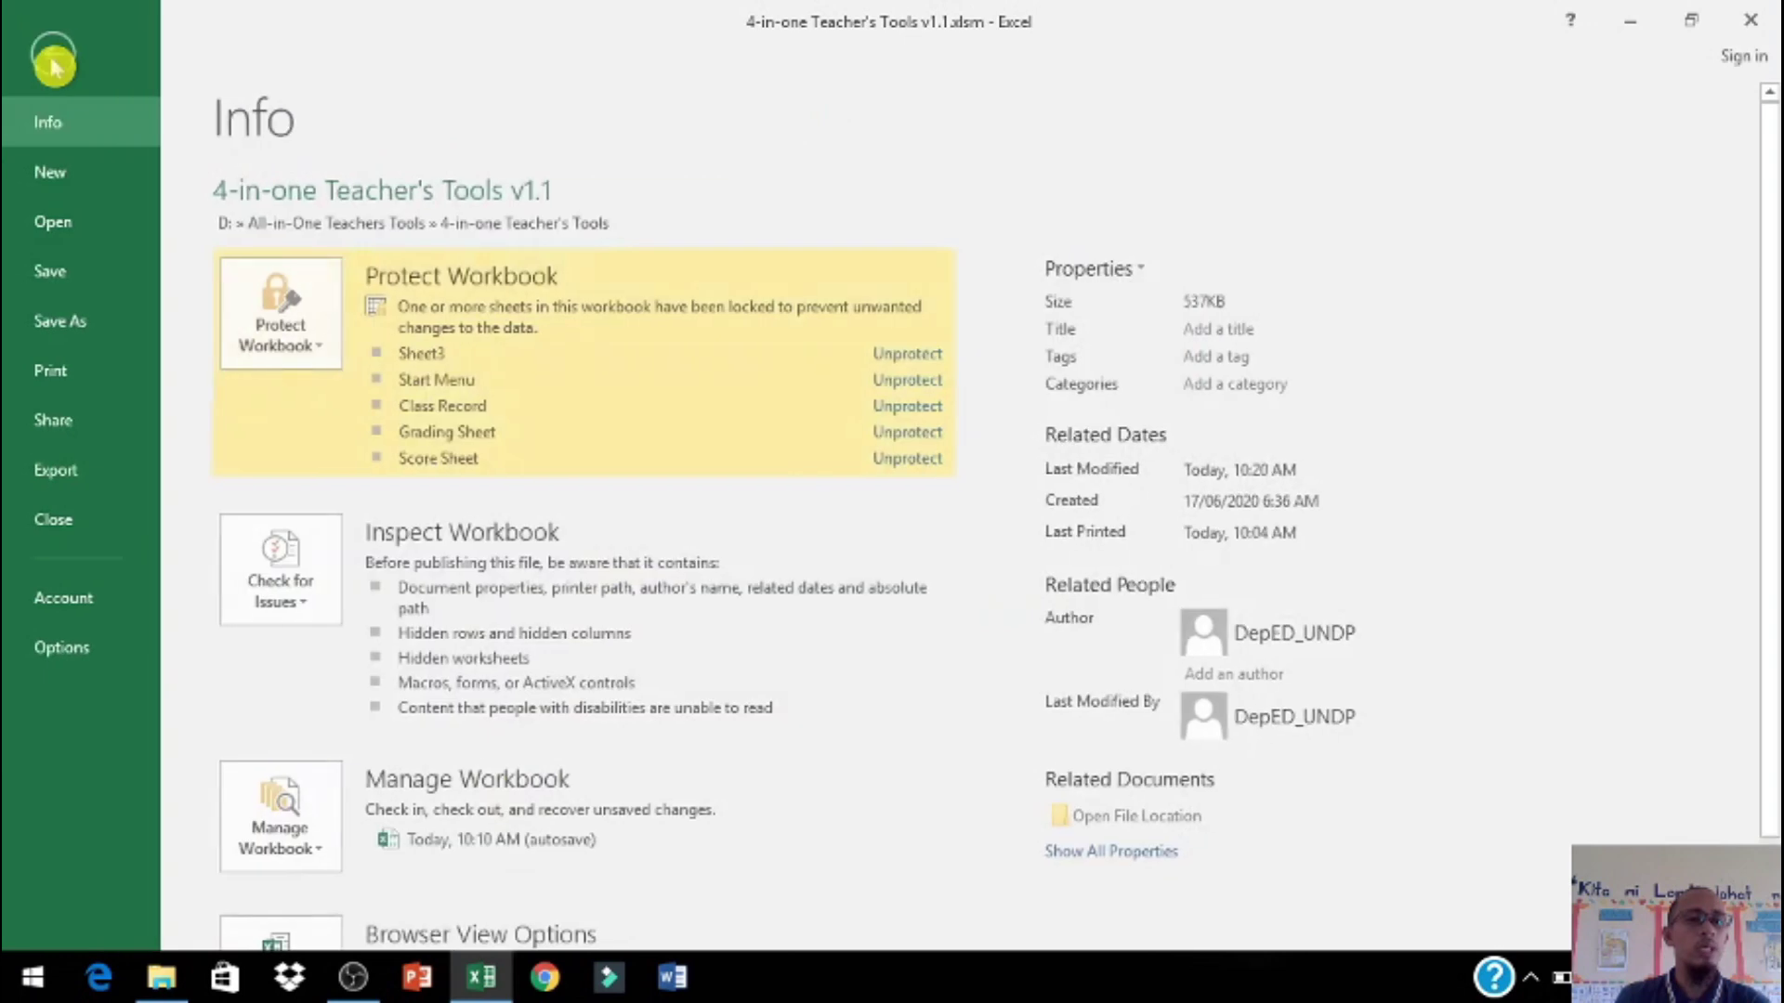
click(57, 288)
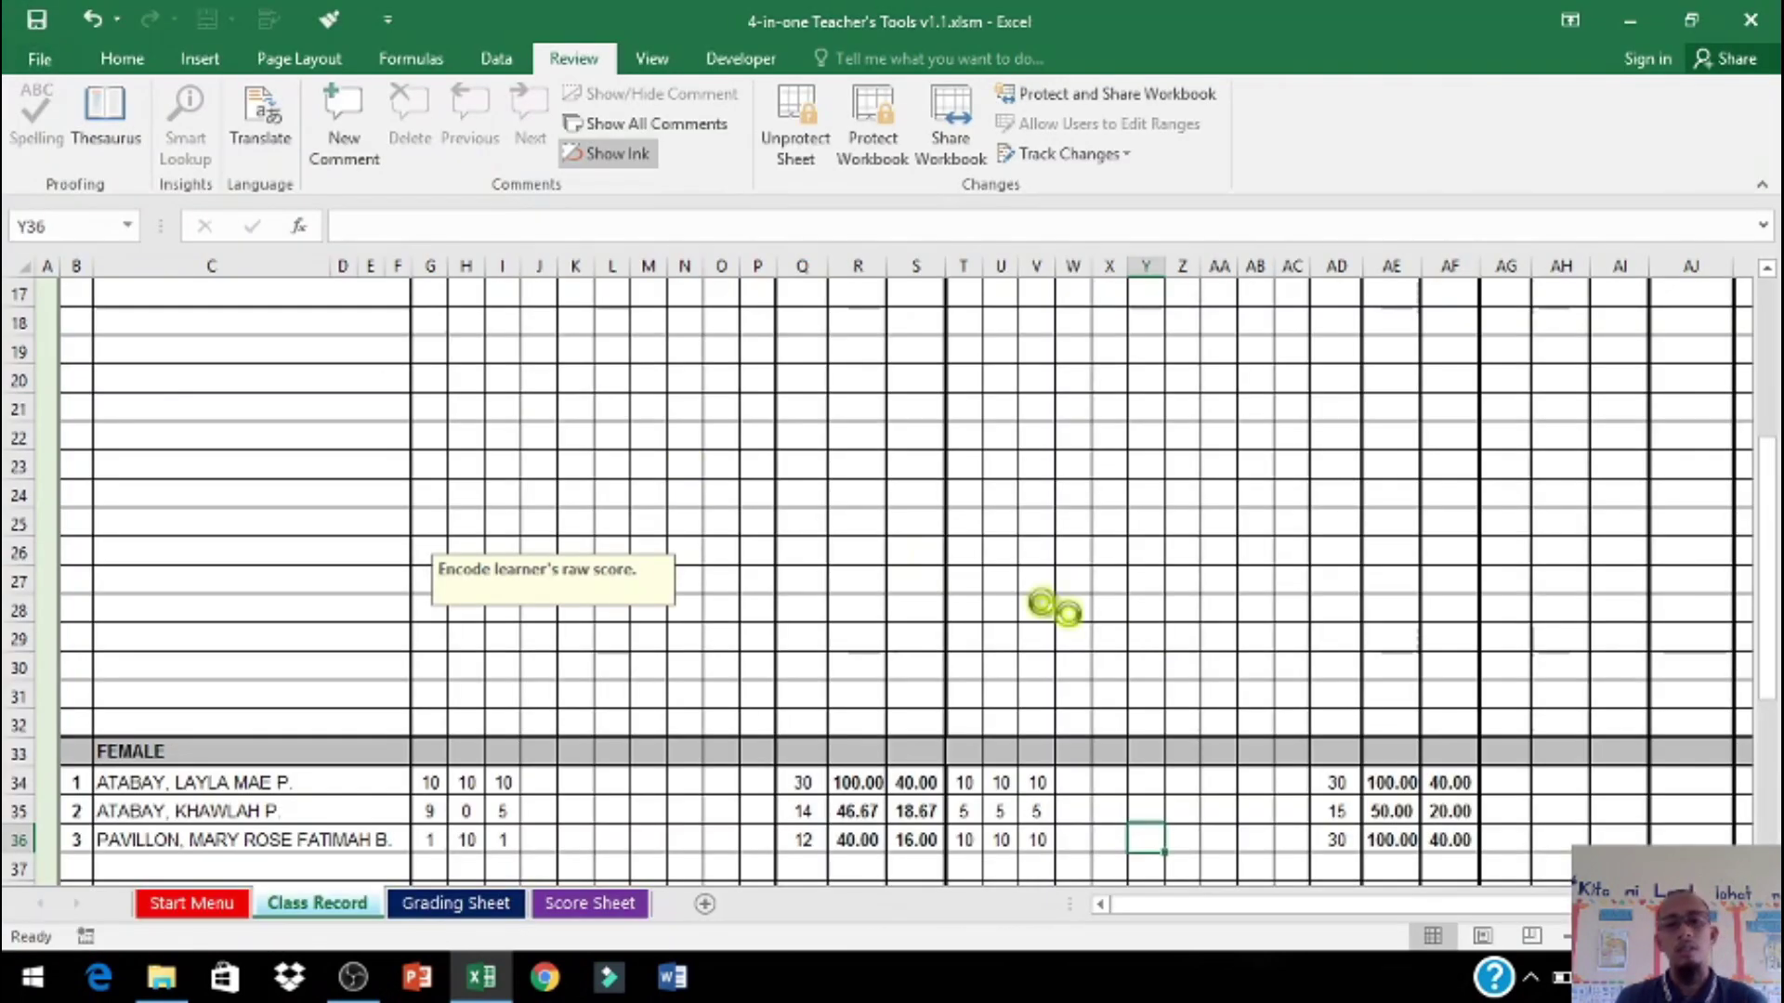
scroll(1404, 824, up, 4)
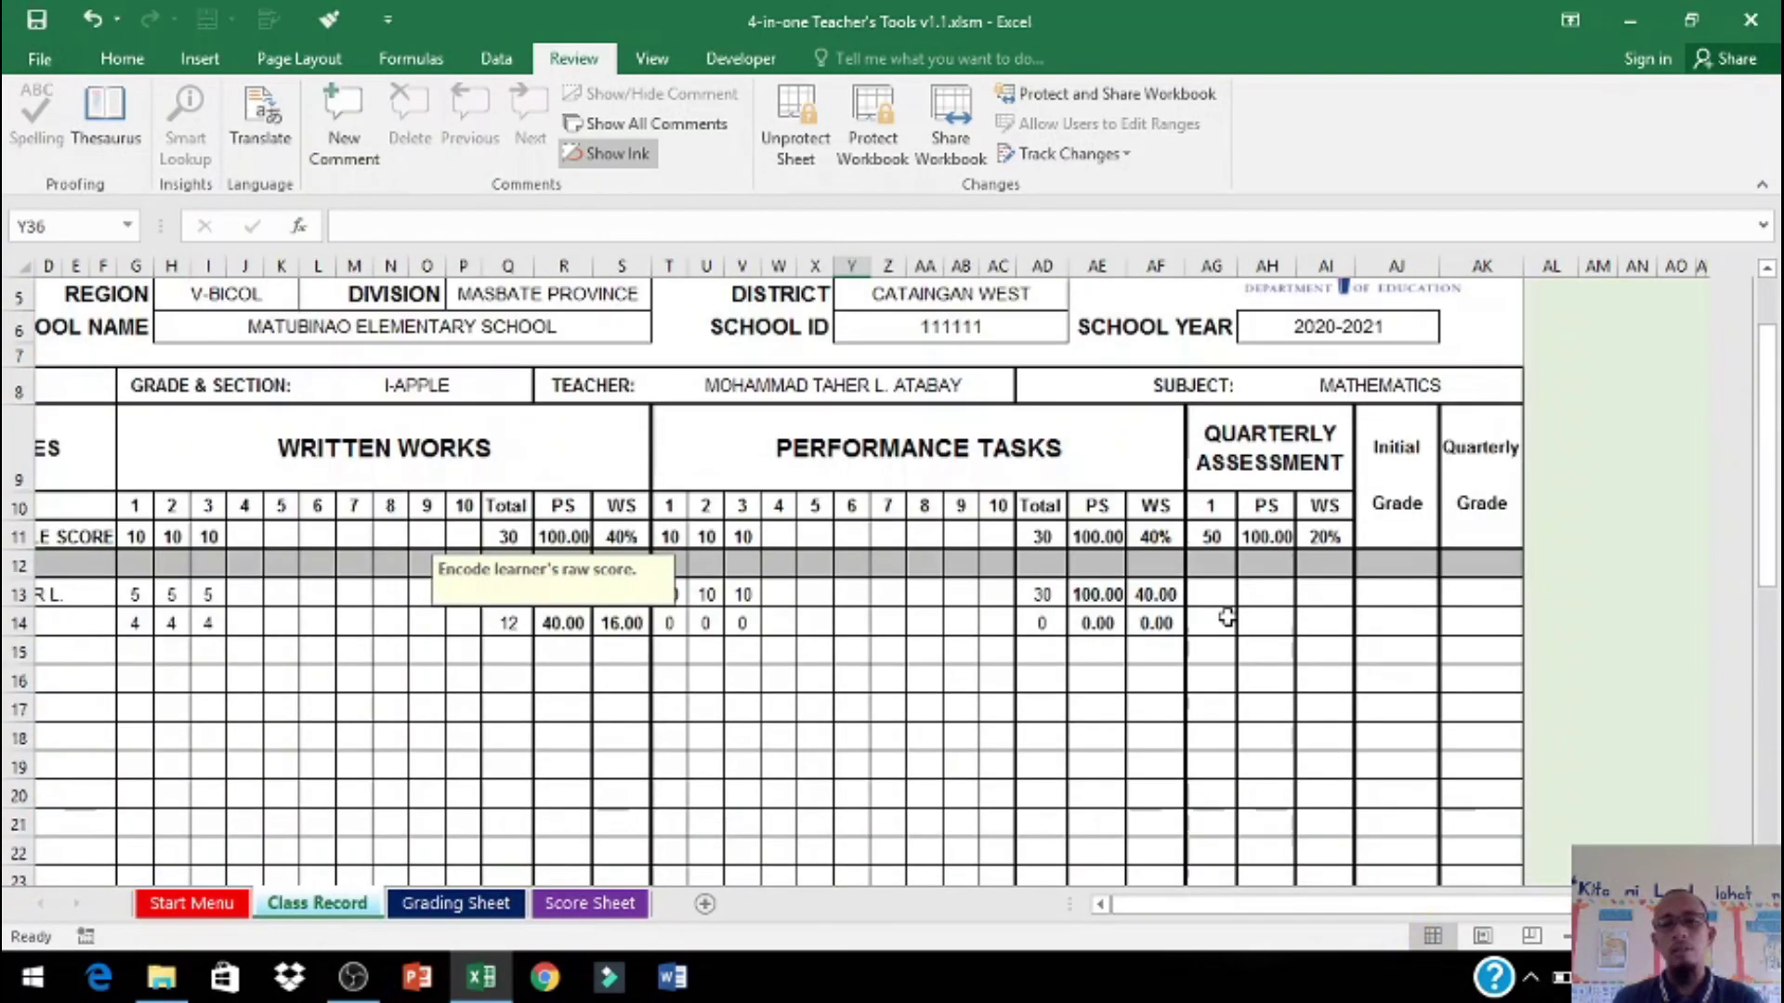
Step: Enter quarterly assessment scores 10, 10 for the males and 45, 45, 50 for the females, then save
click(1215, 596)
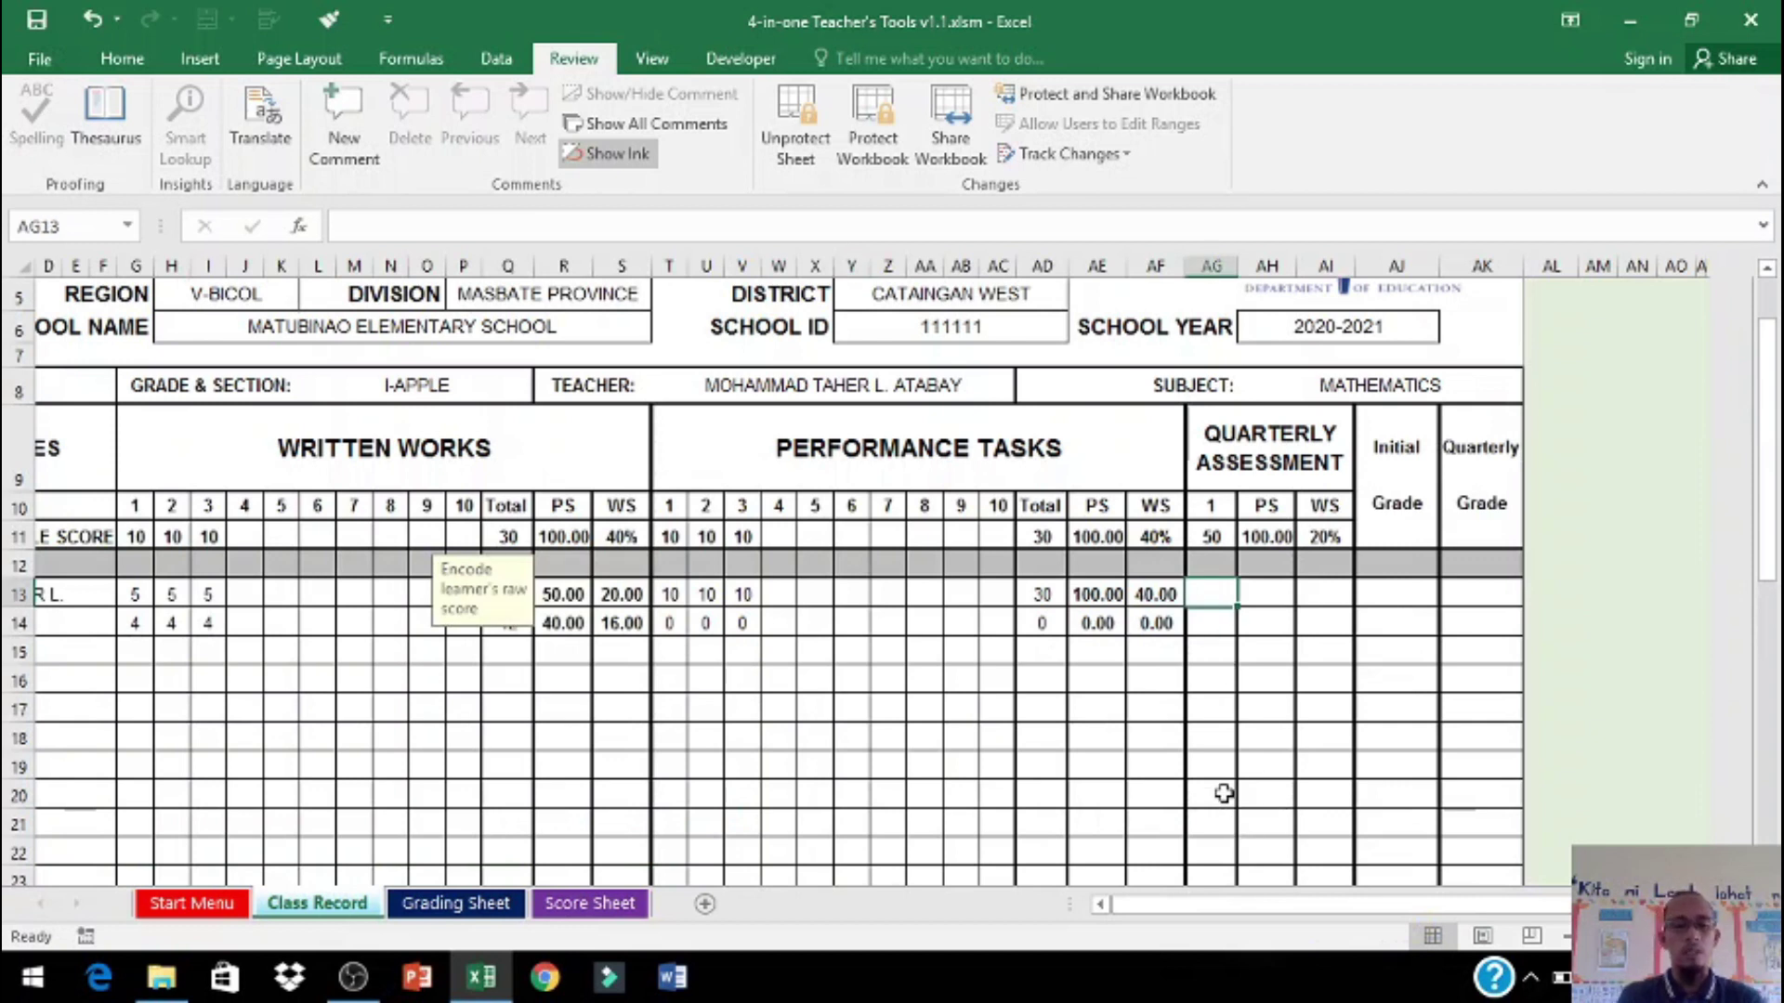
text(10)
key(Return)
text(10)
key(Return)
scroll(1271, 737, down, 6)
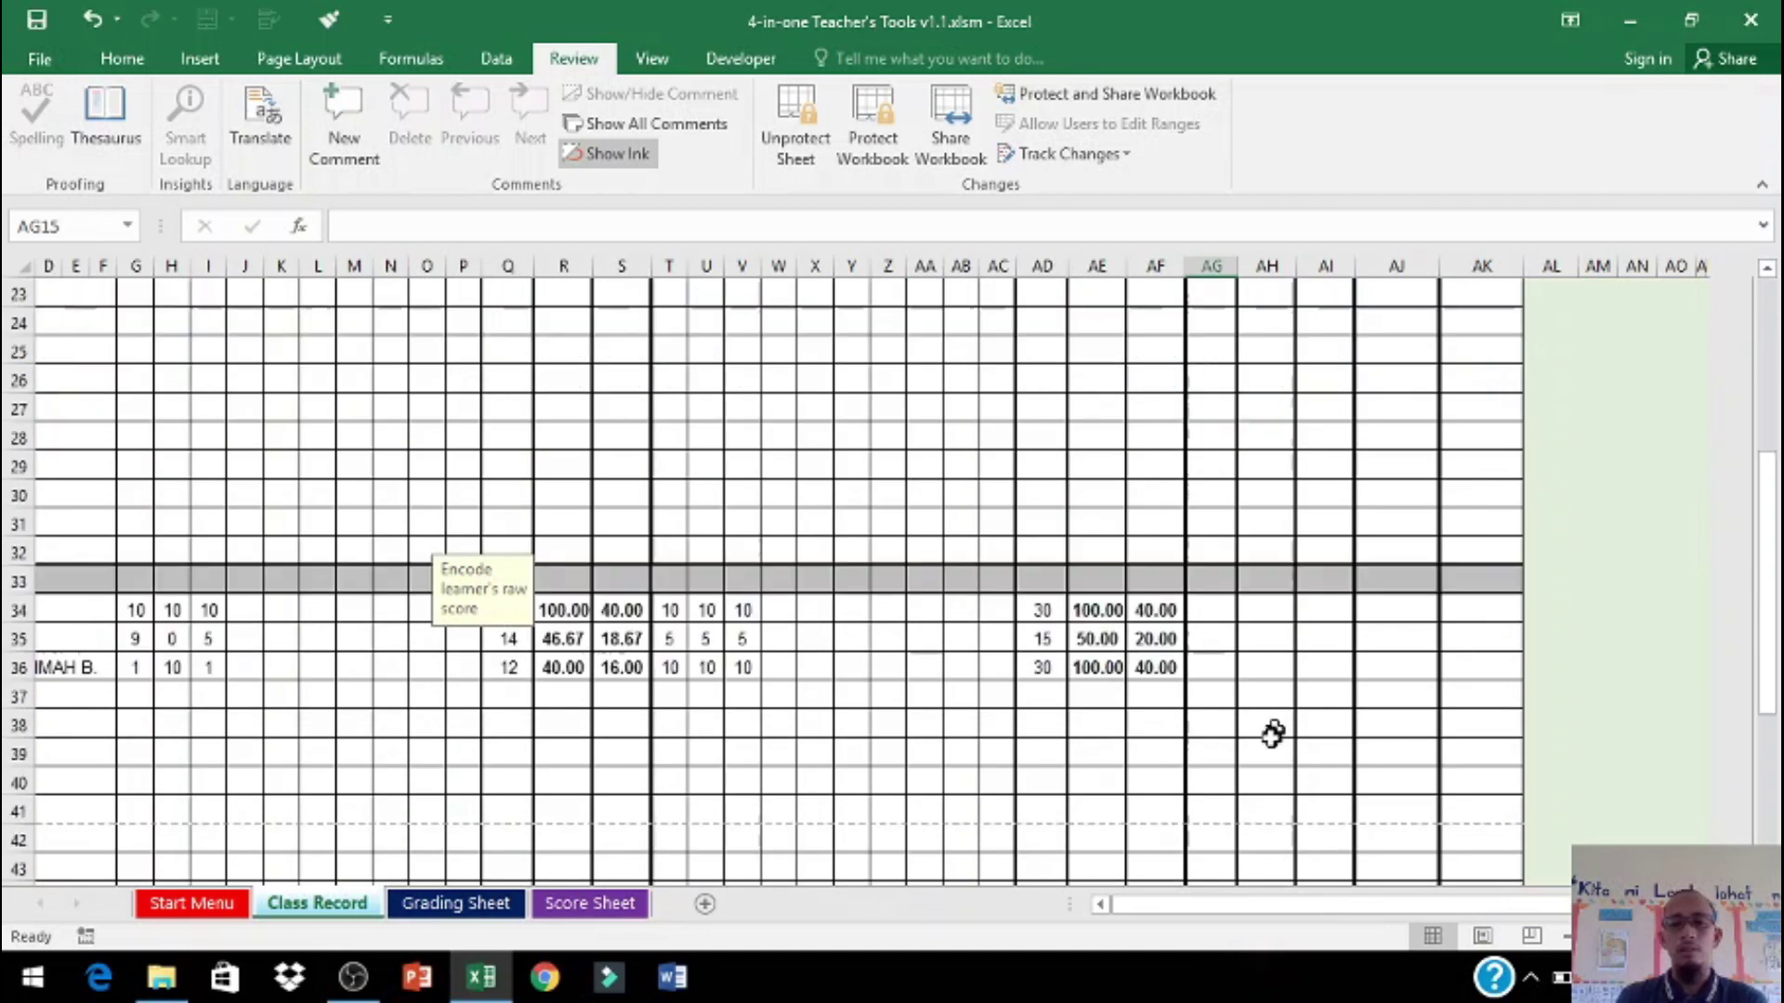
text(45)
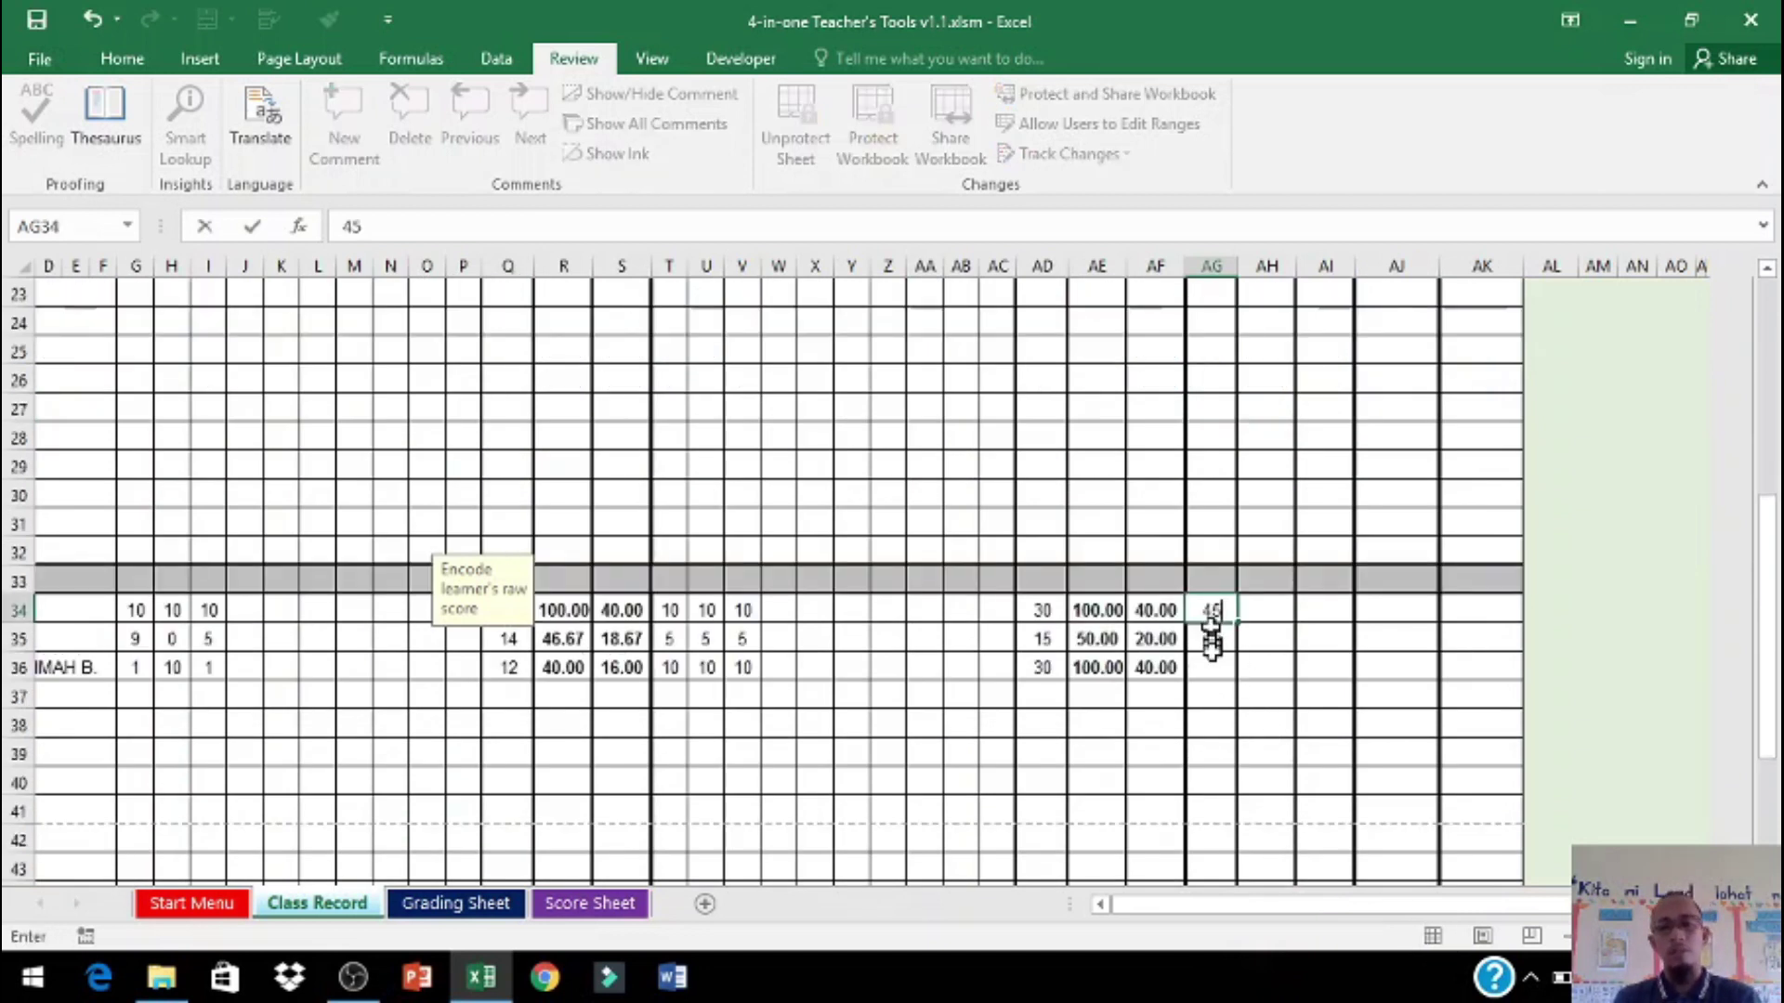
key(Return)
text(45)
key(Return)
text(50)
key(ctrl+Return)
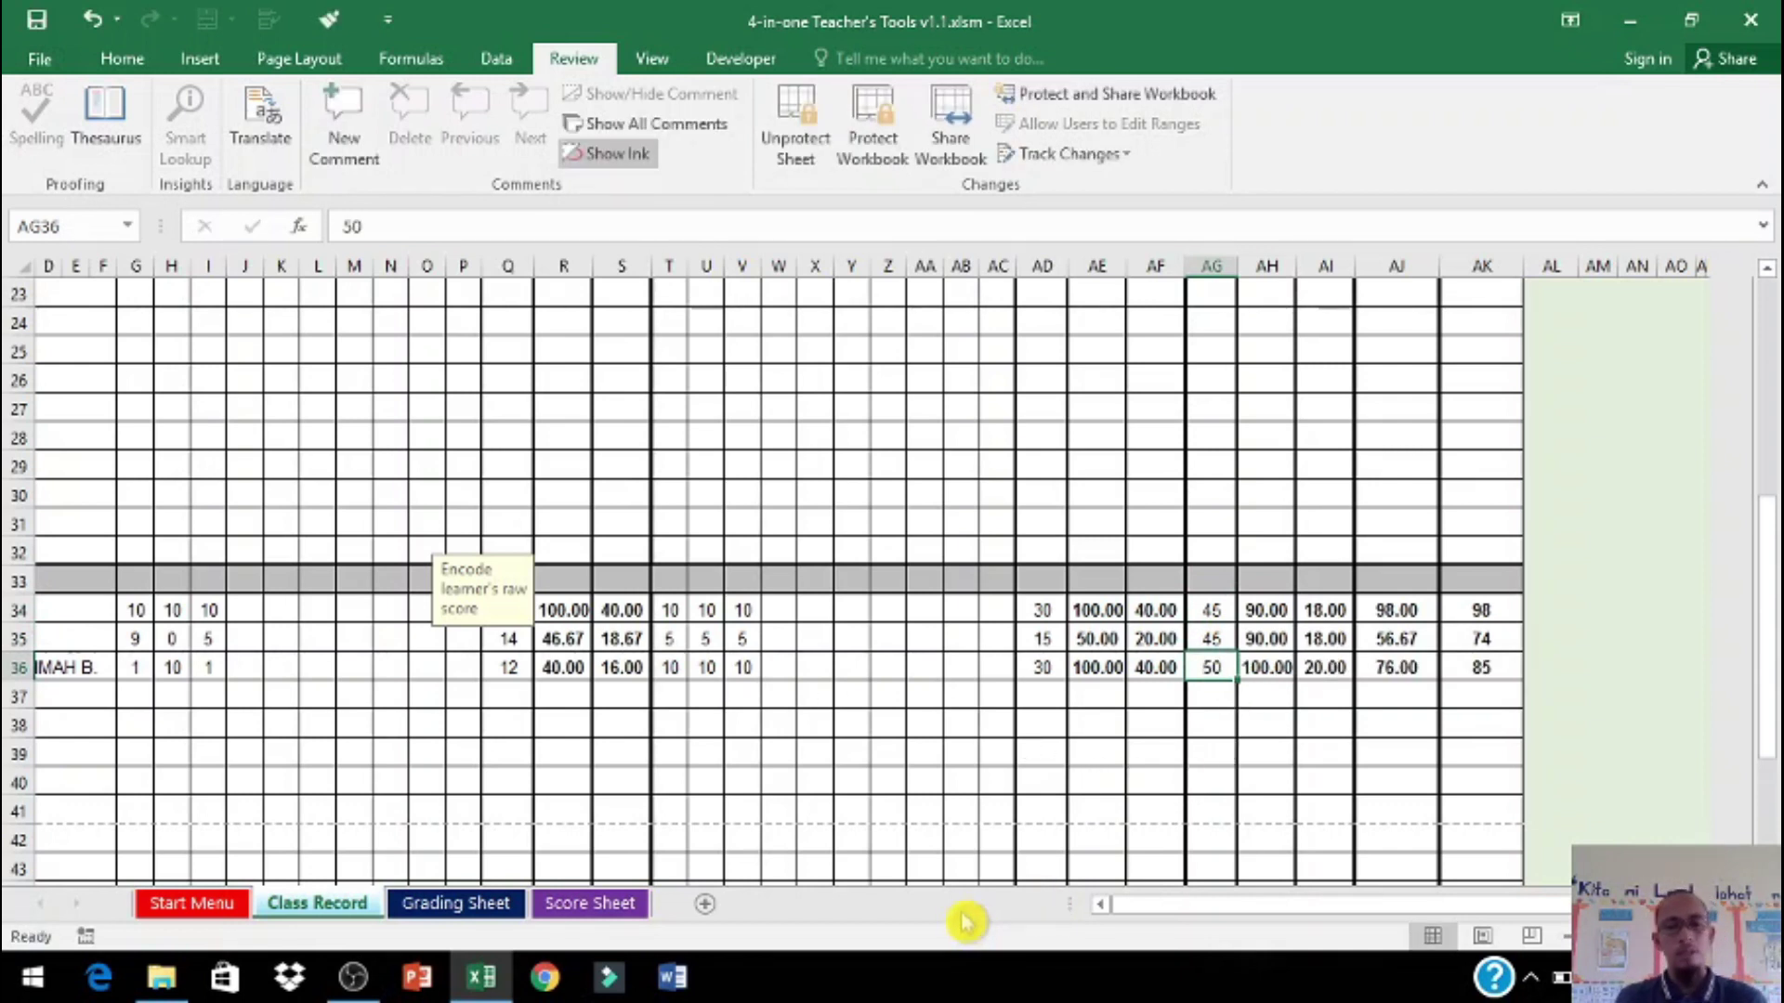
click(37, 59)
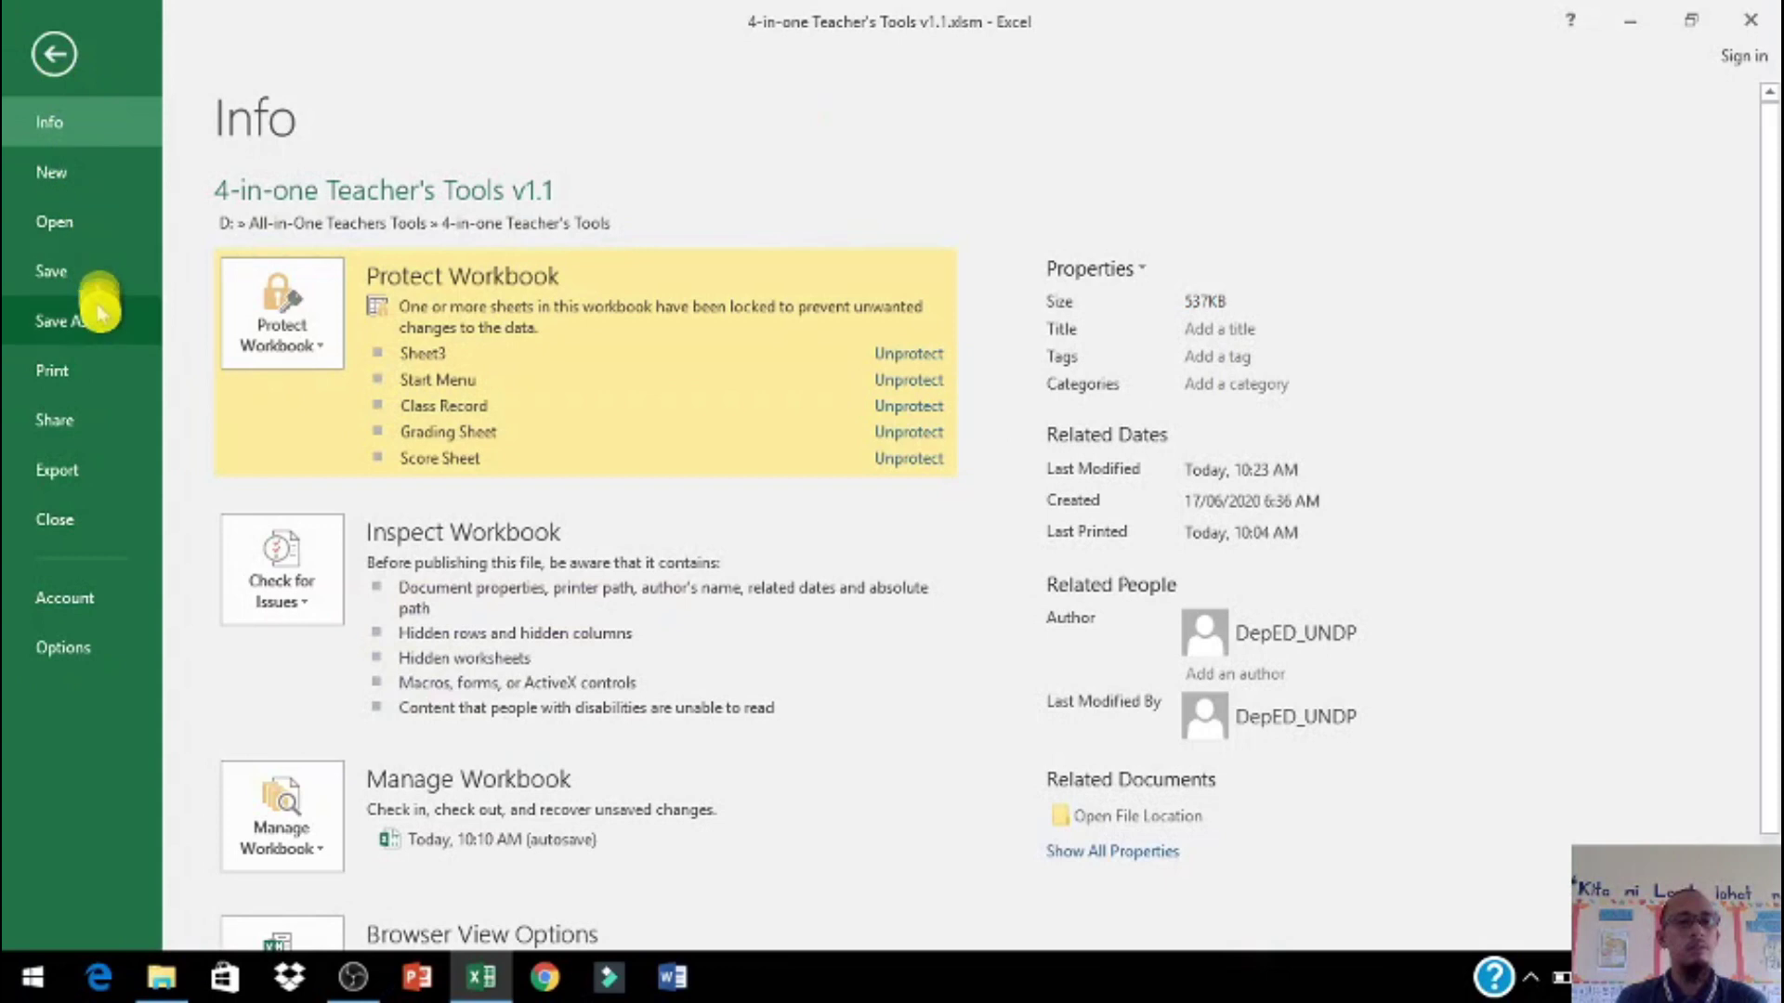
click(87, 277)
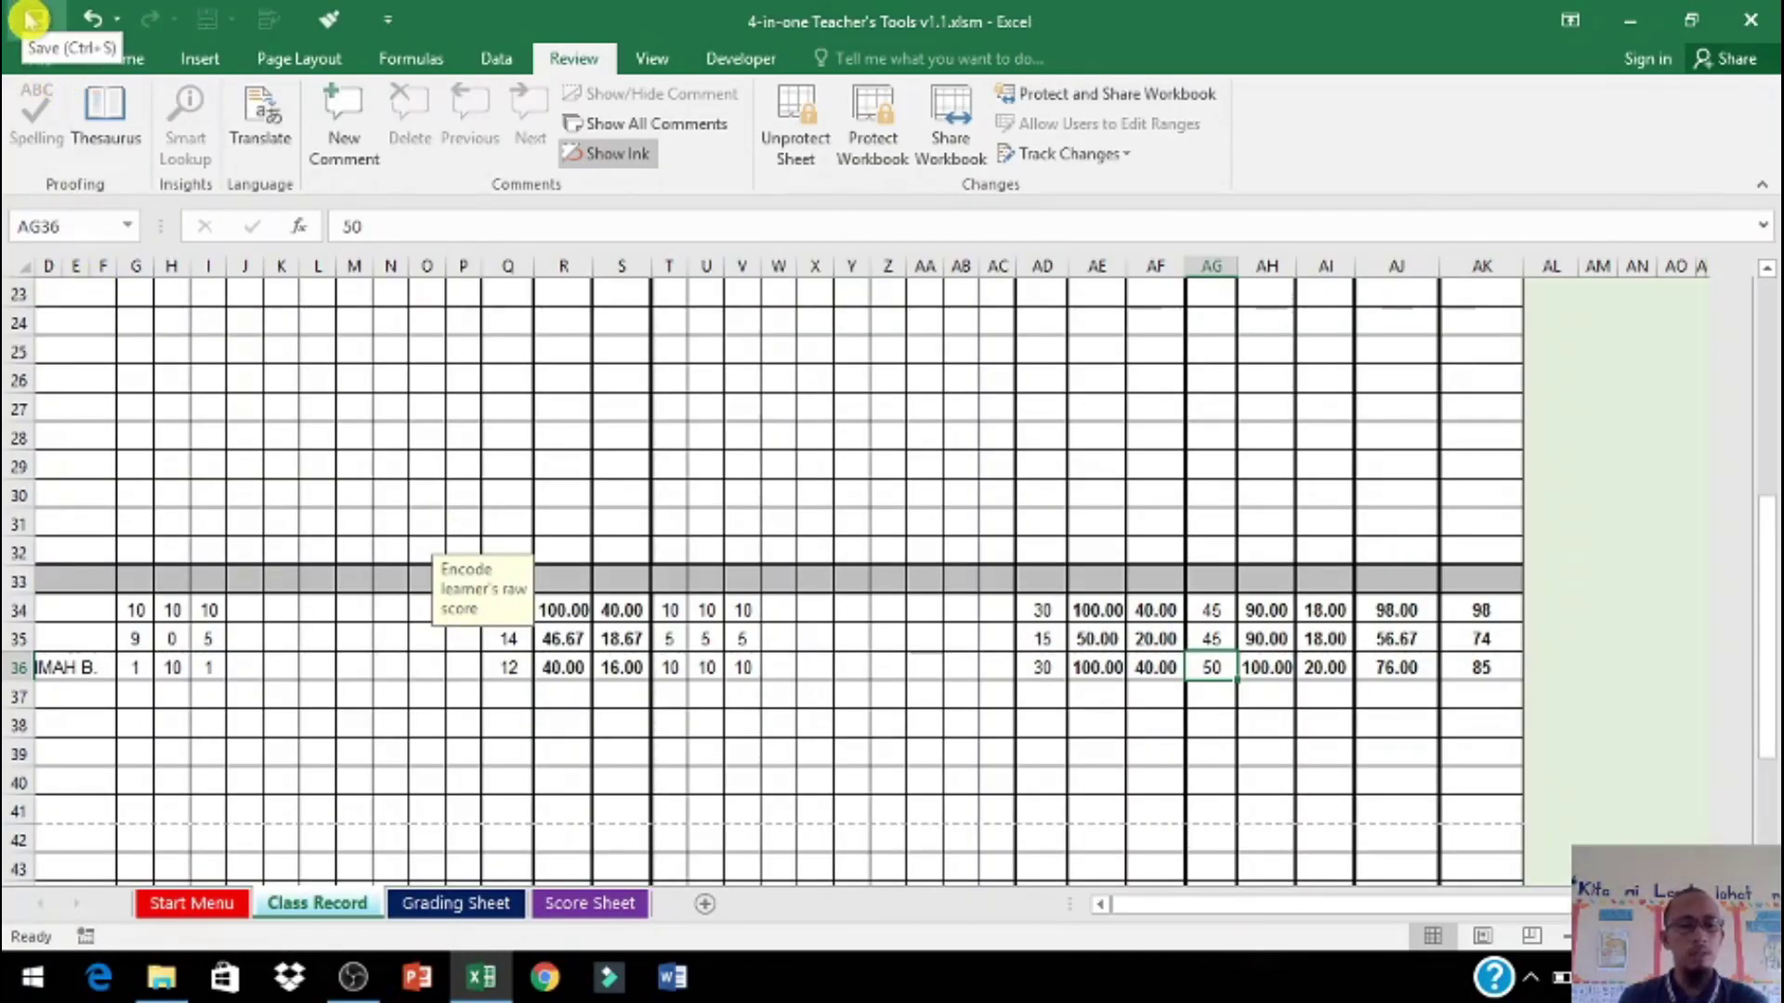
Step: Switch to the Grading Sheet and look over the learners' Math grades and remarks
scroll(532, 794, up, 6)
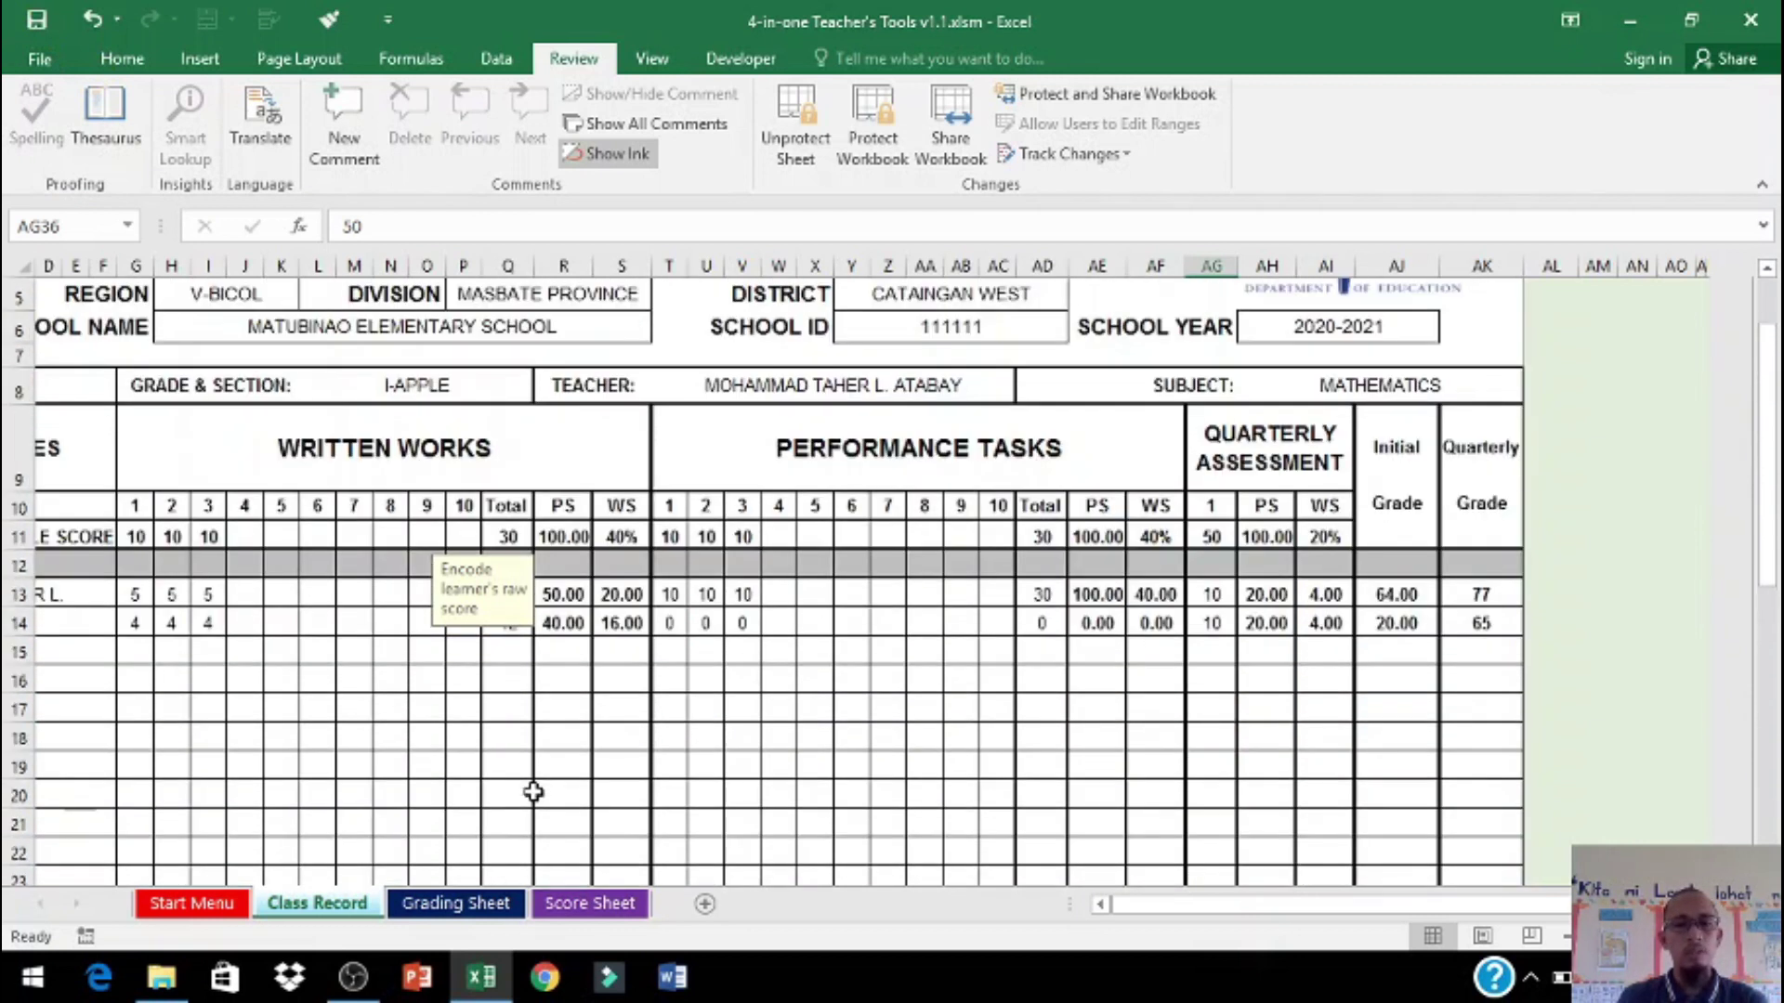
scroll(517, 781, down, 2)
click(462, 903)
scroll(281, 729, up, 7)
scroll(466, 725, up, 6)
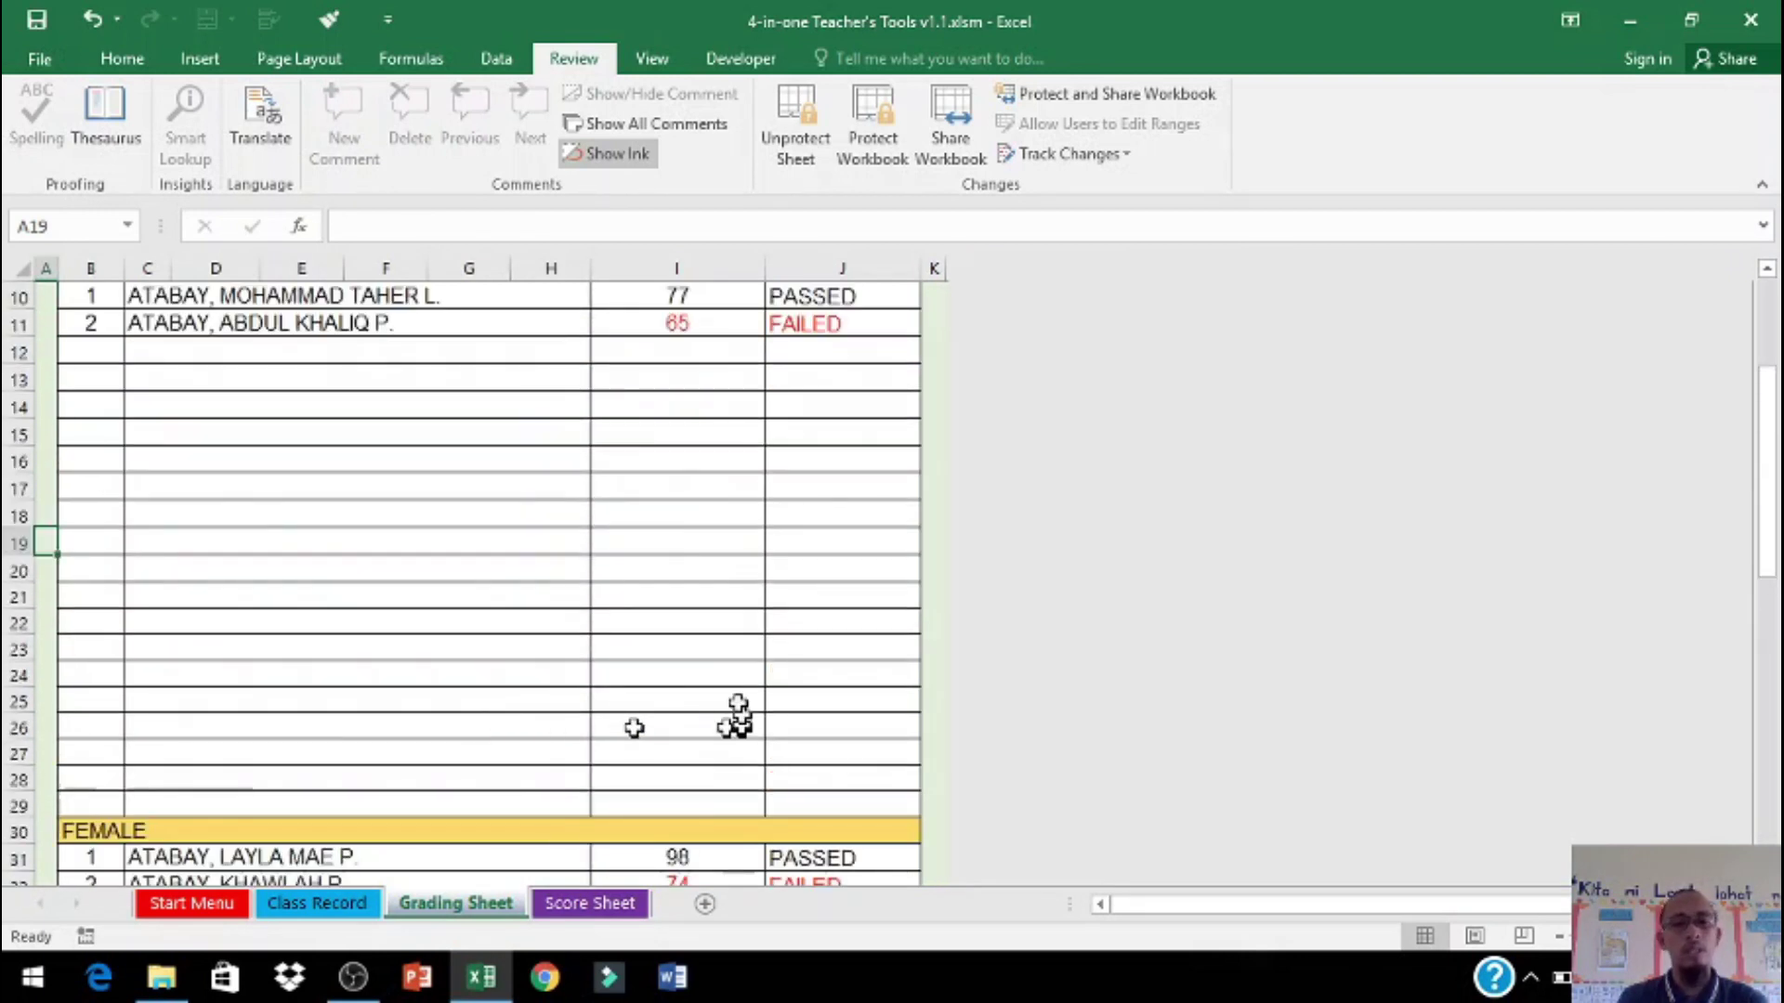
scroll(808, 699, down, 15)
scroll(789, 685, up, 15)
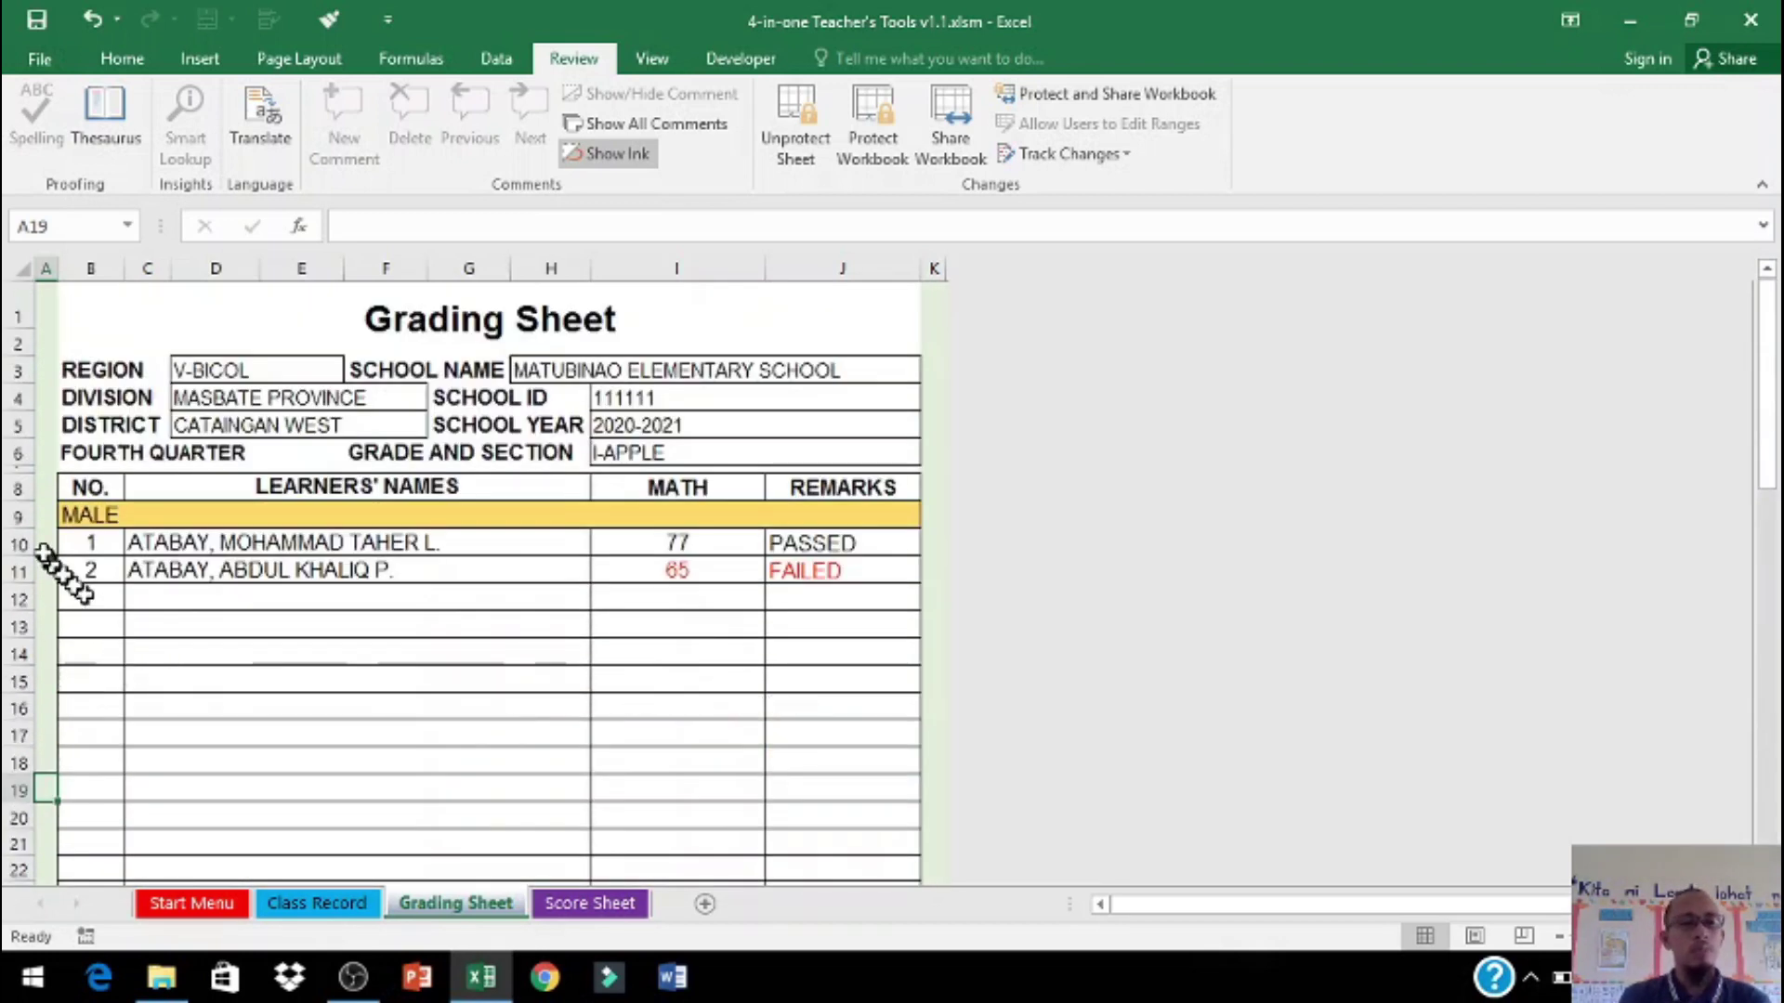
Step: Hide the empty learner rows 14–19, then unhide them
drag(46, 550, 42, 715)
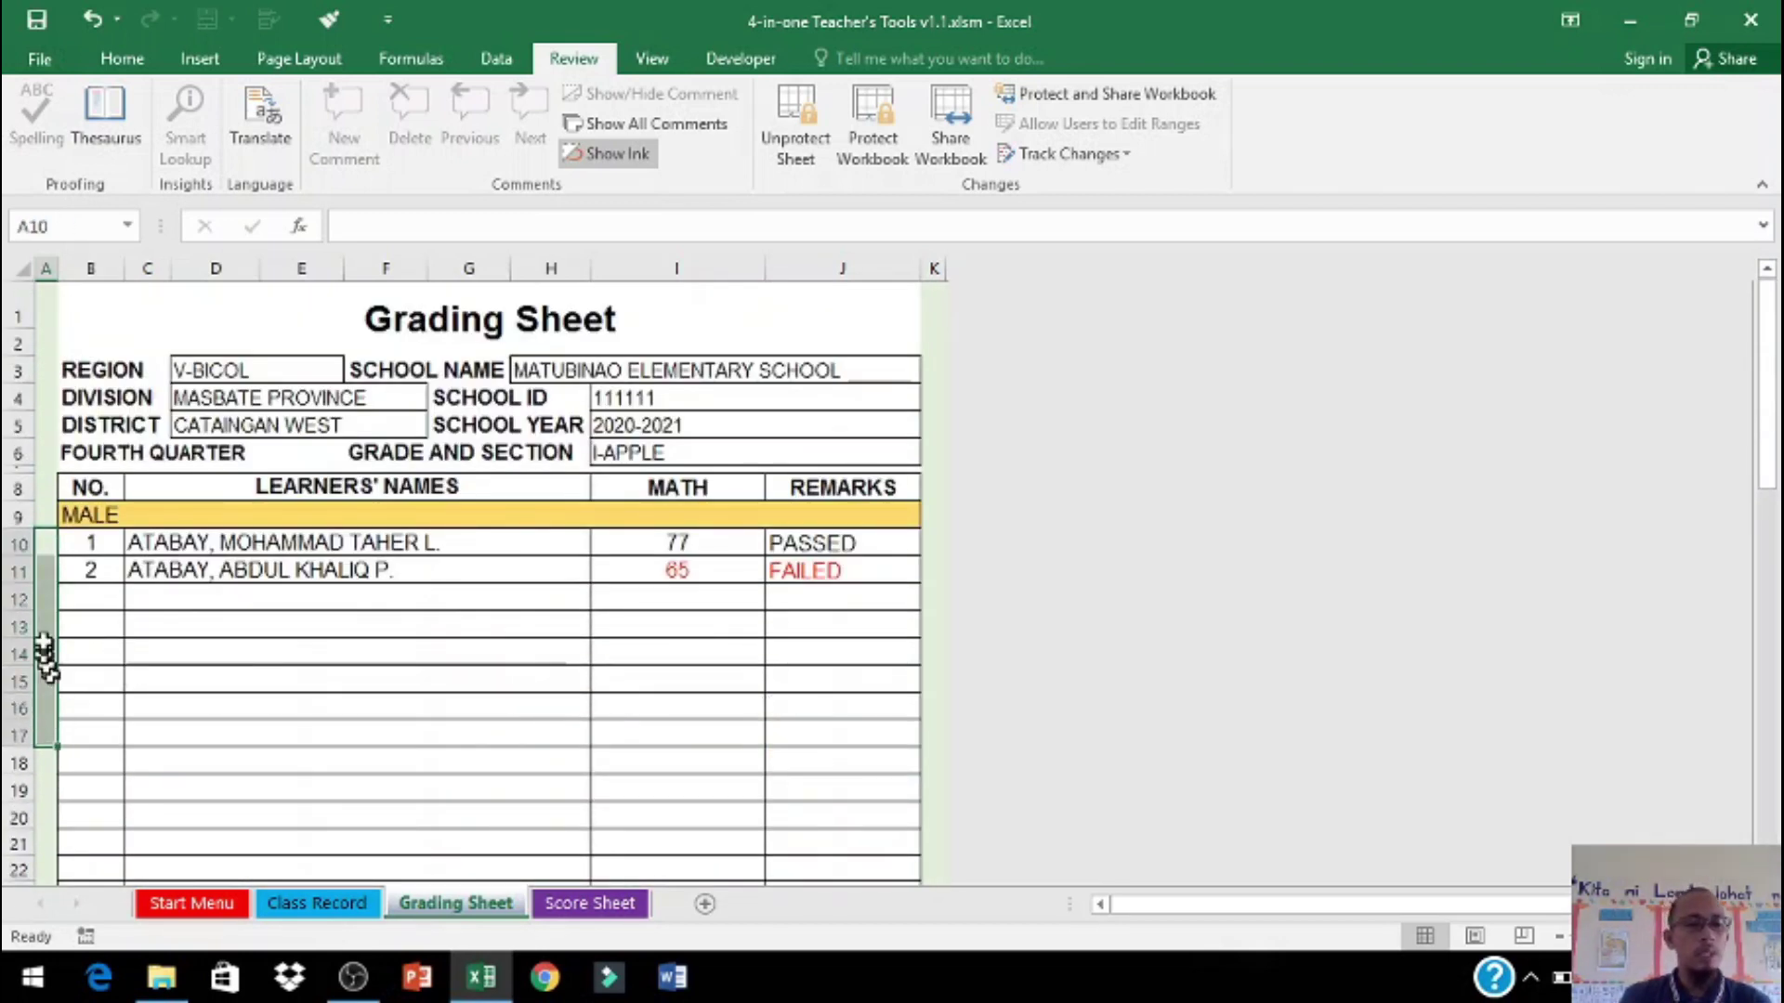
drag(47, 648, 45, 790)
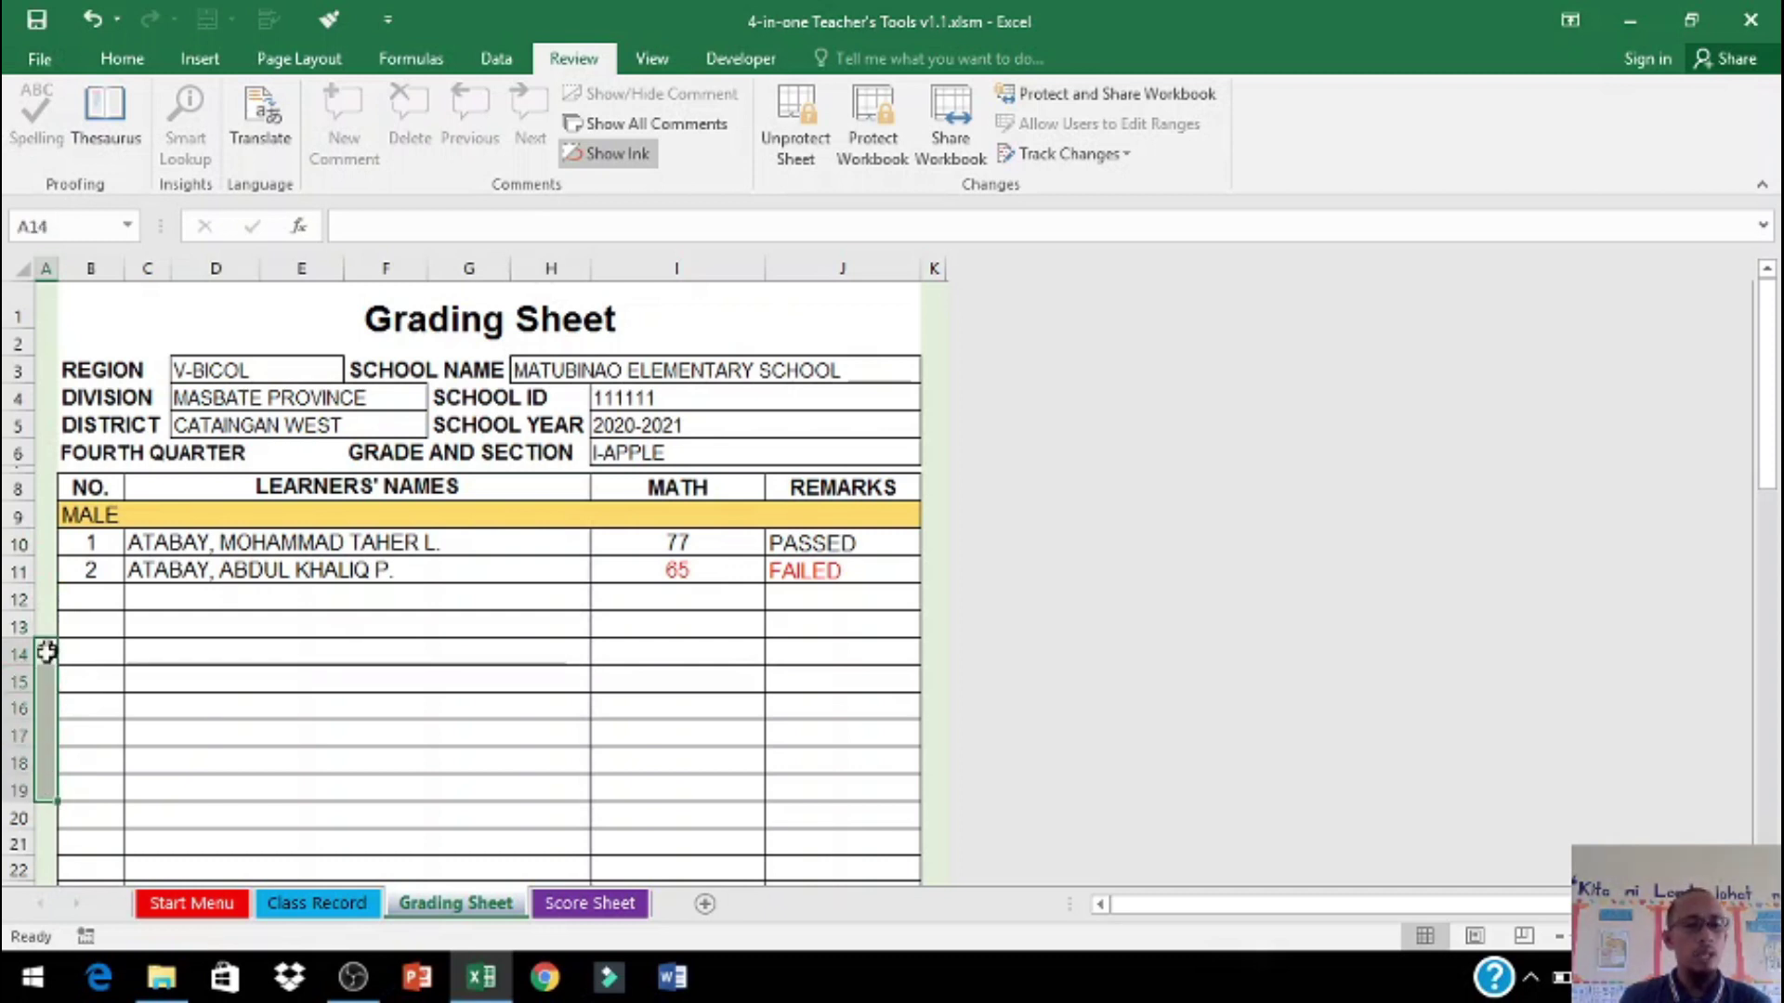
drag(46, 653, 46, 741)
right_click(21, 672)
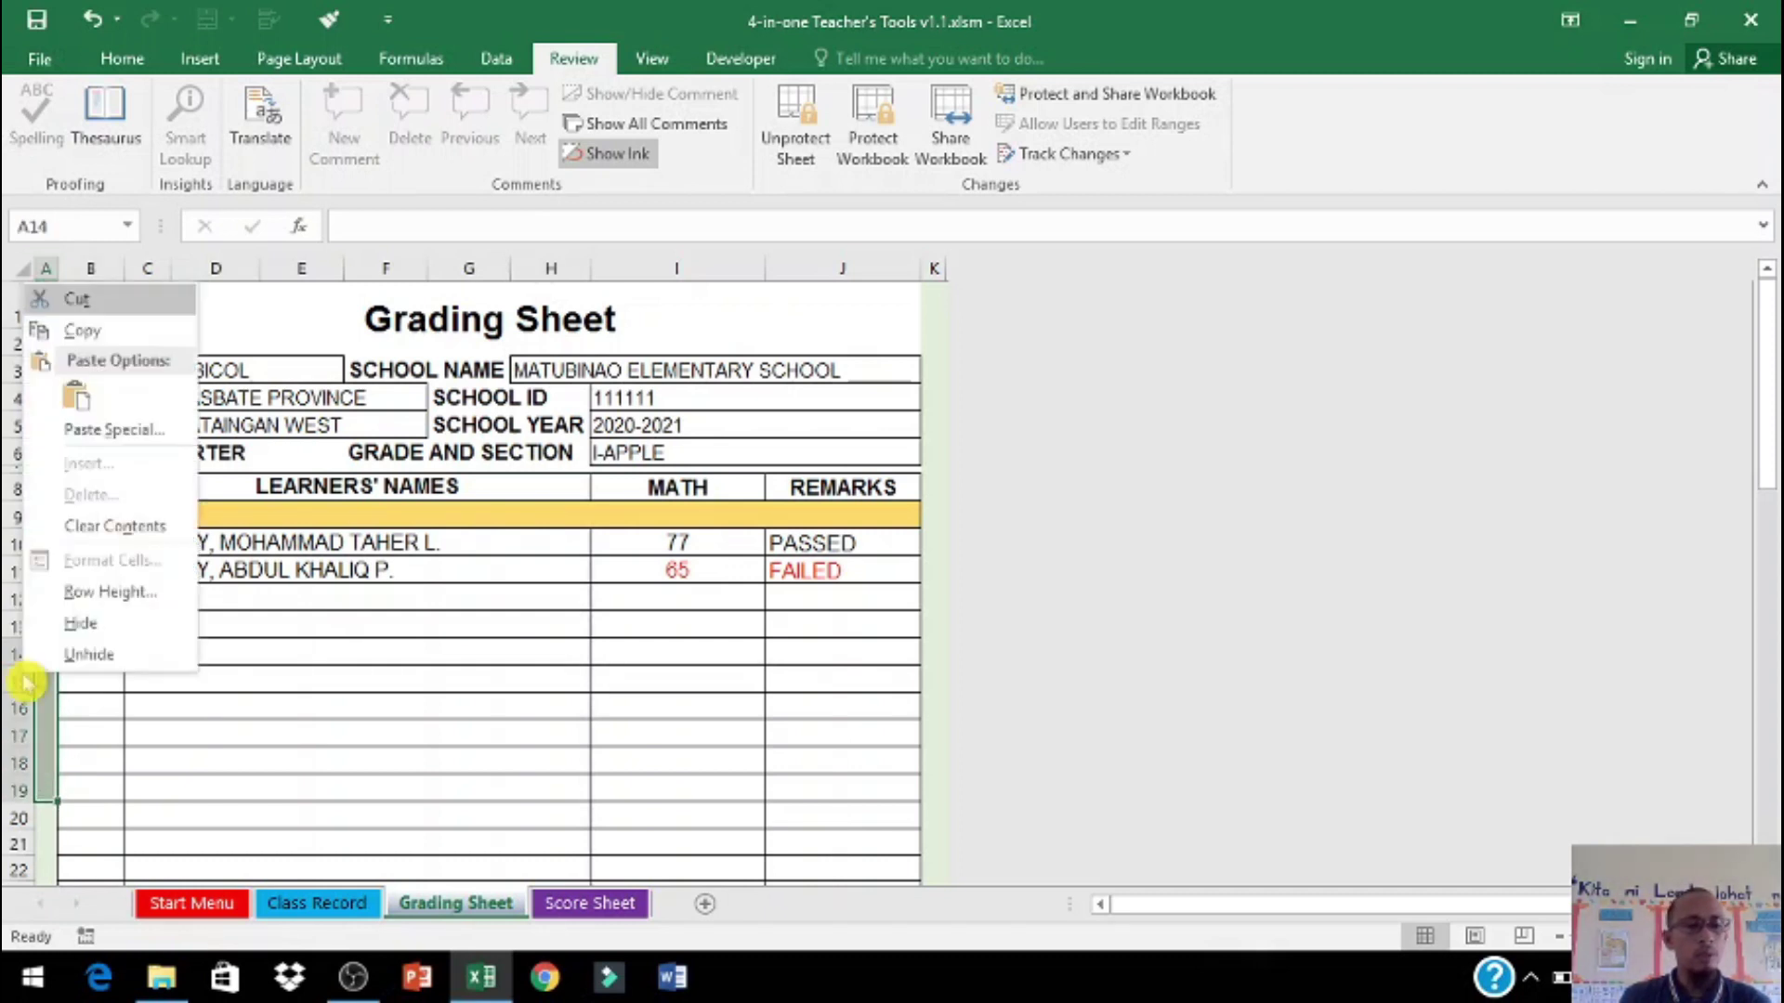
click(74, 627)
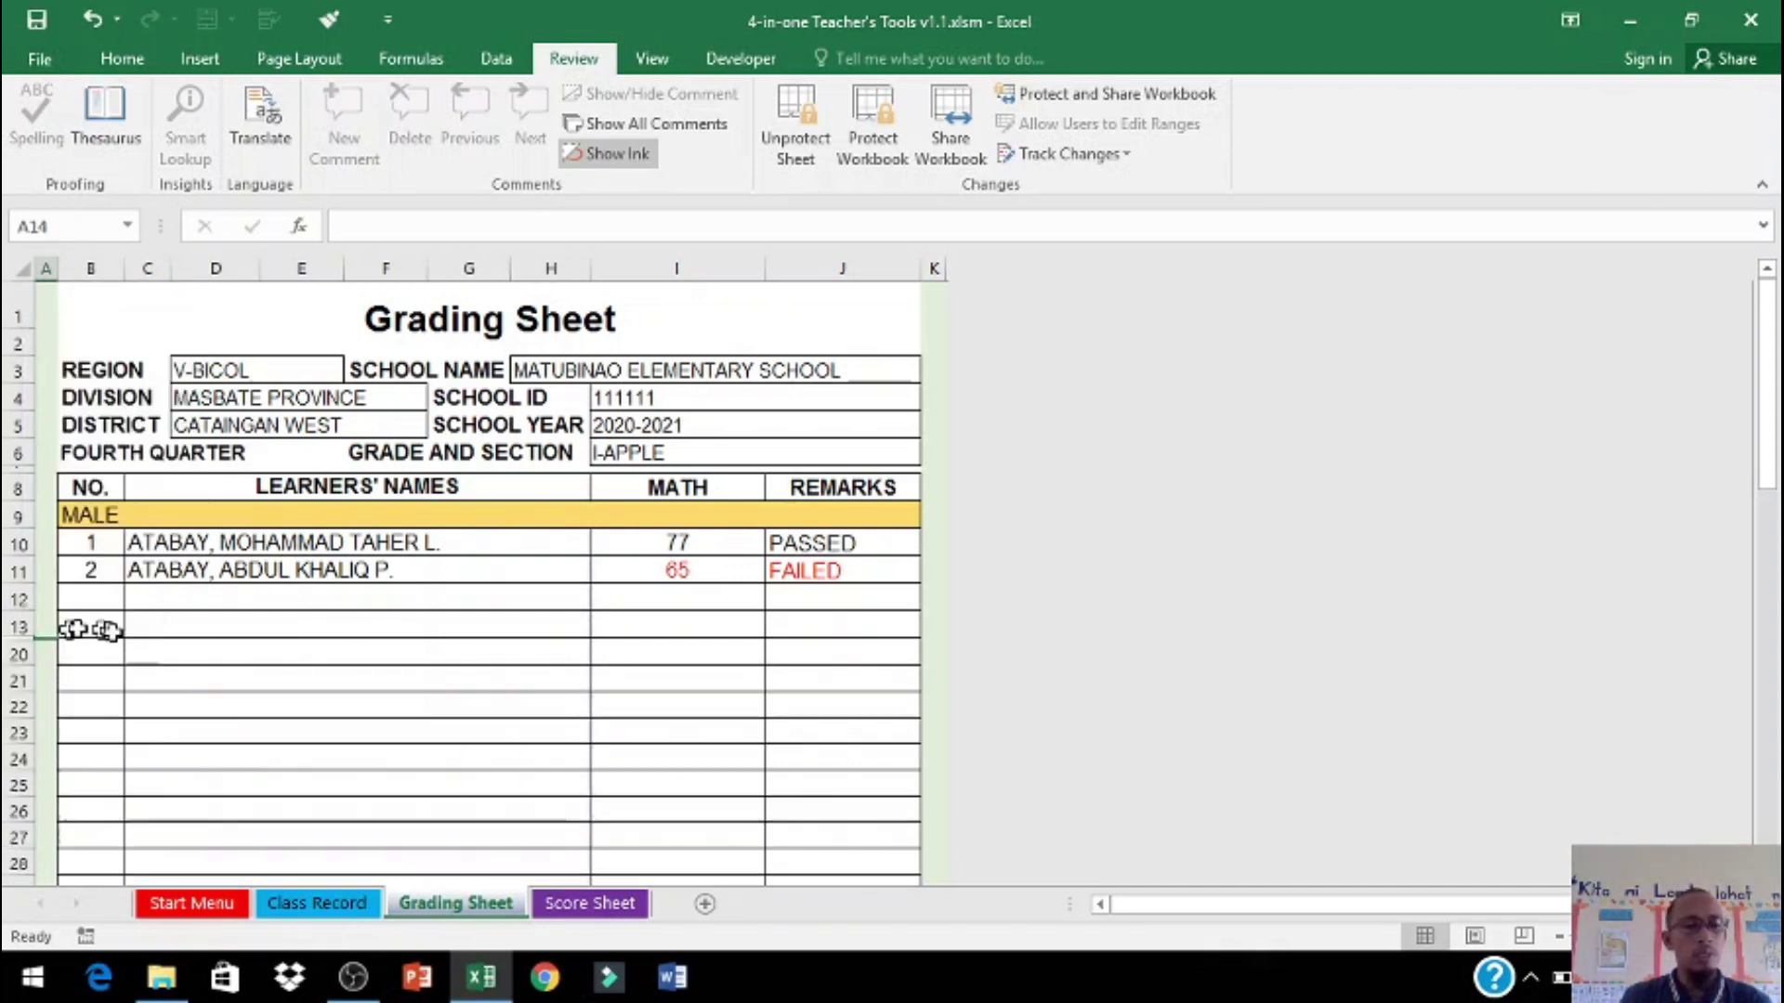
right_click(23, 641)
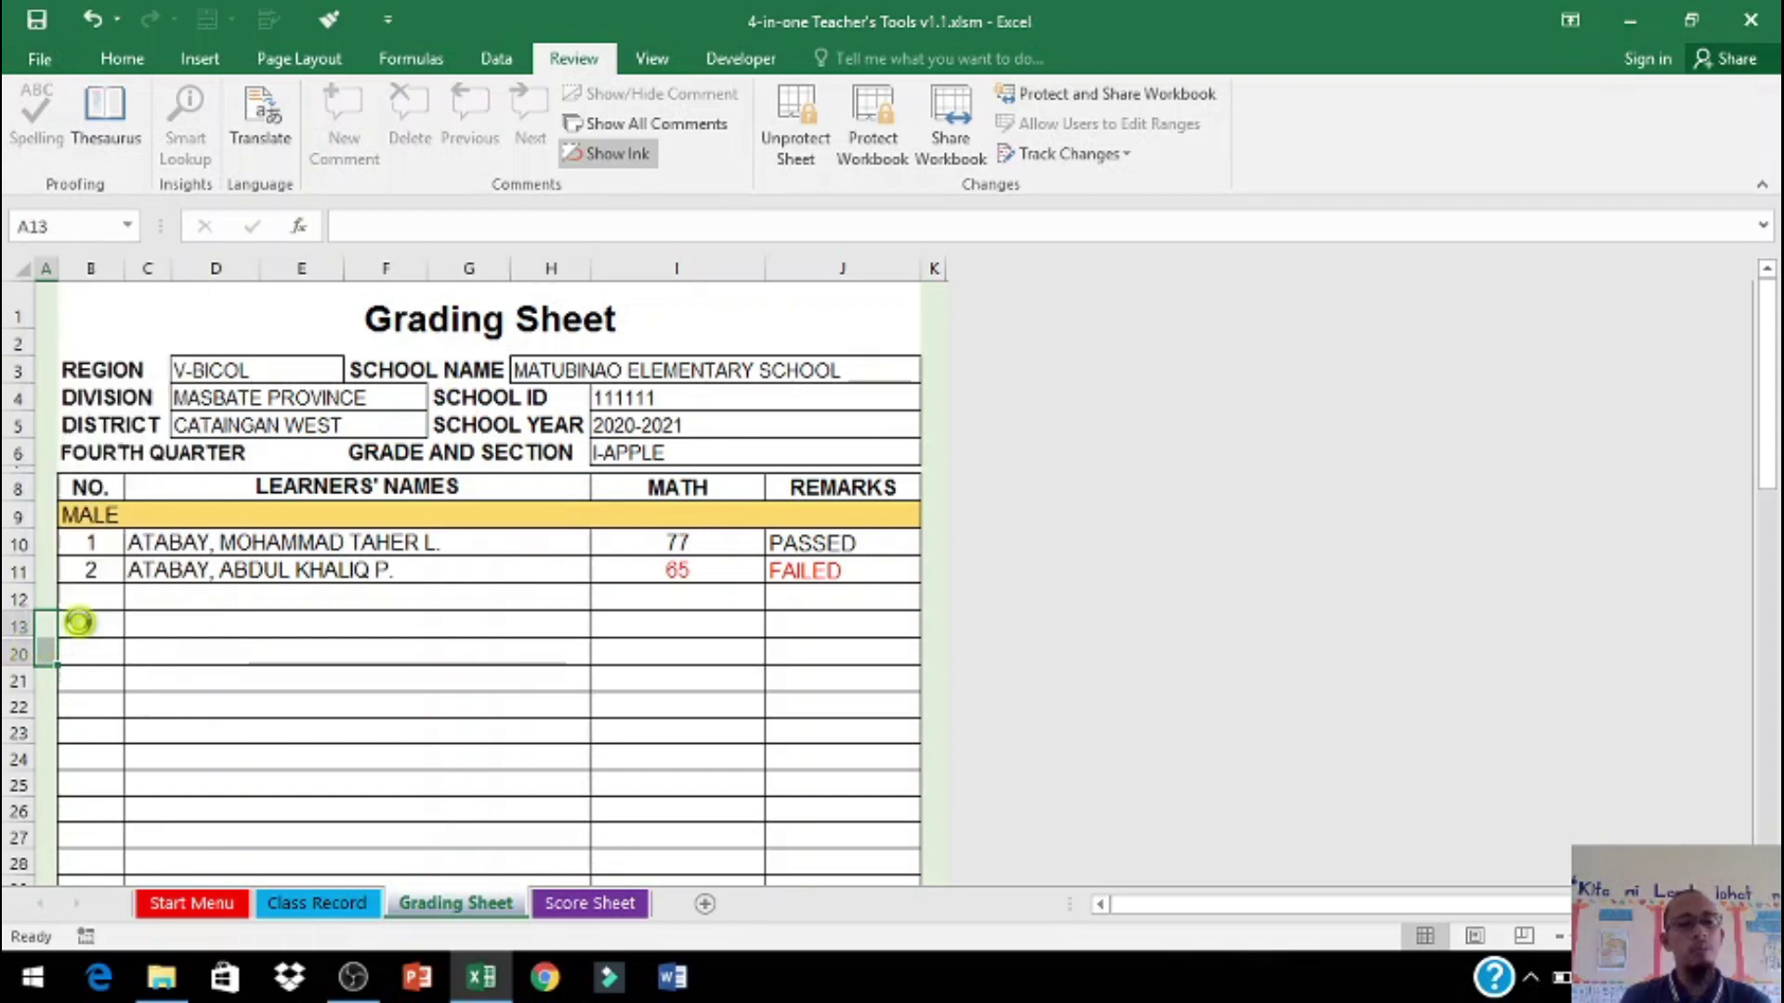
click(73, 613)
scroll(1042, 786, down, 4)
scroll(1043, 785, down, 11)
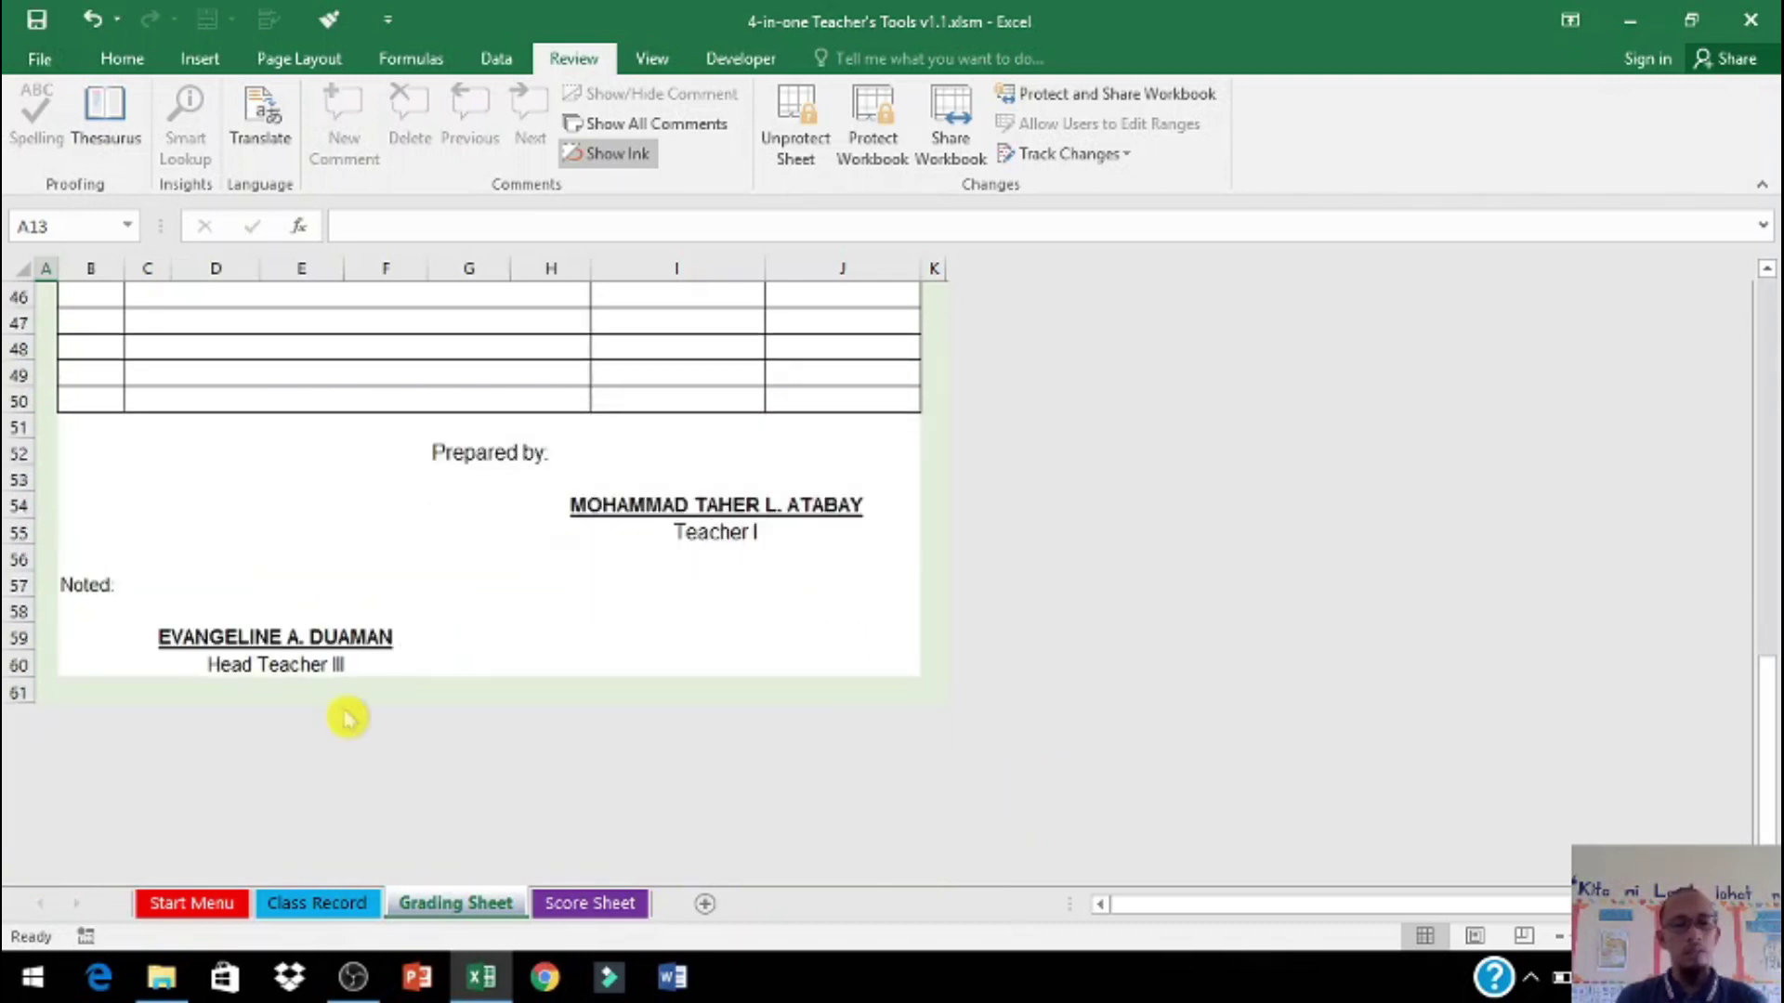
Step: Review the Score Sheet's total 160, mean 3.2 and PL 64
click(587, 905)
scroll(709, 758, up, 7)
scroll(716, 692, down, 7)
scroll(704, 601, down, 6)
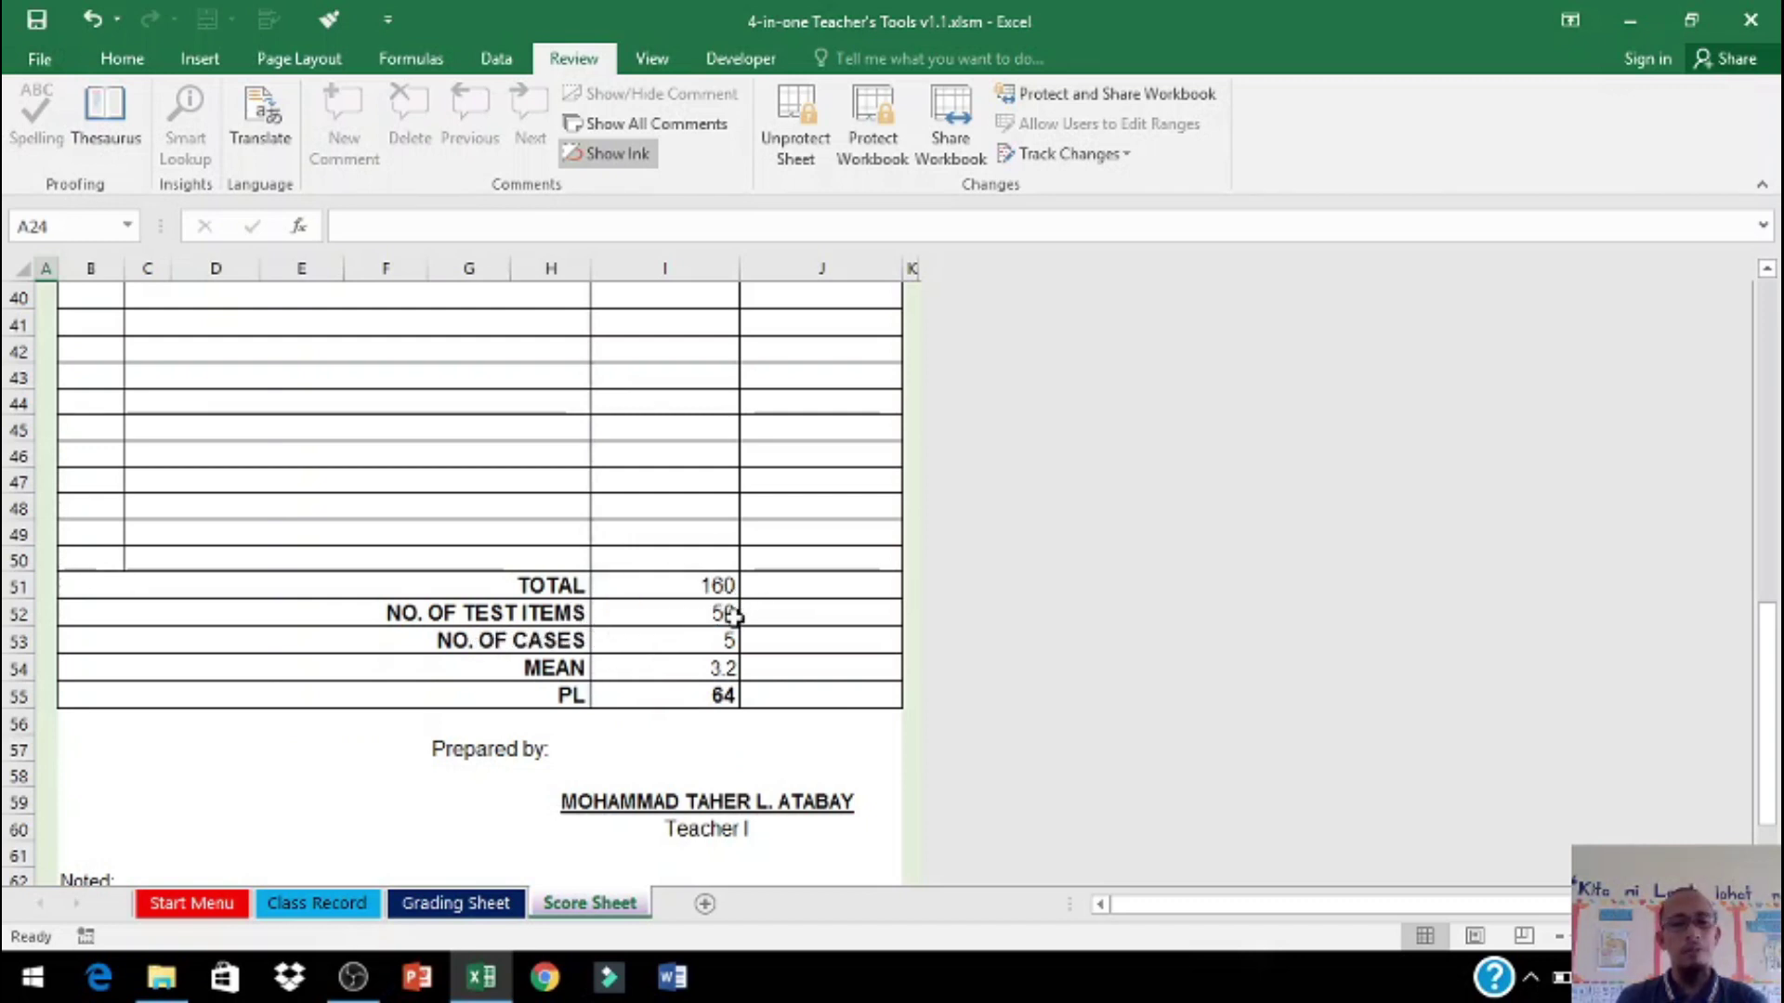
click(371, 904)
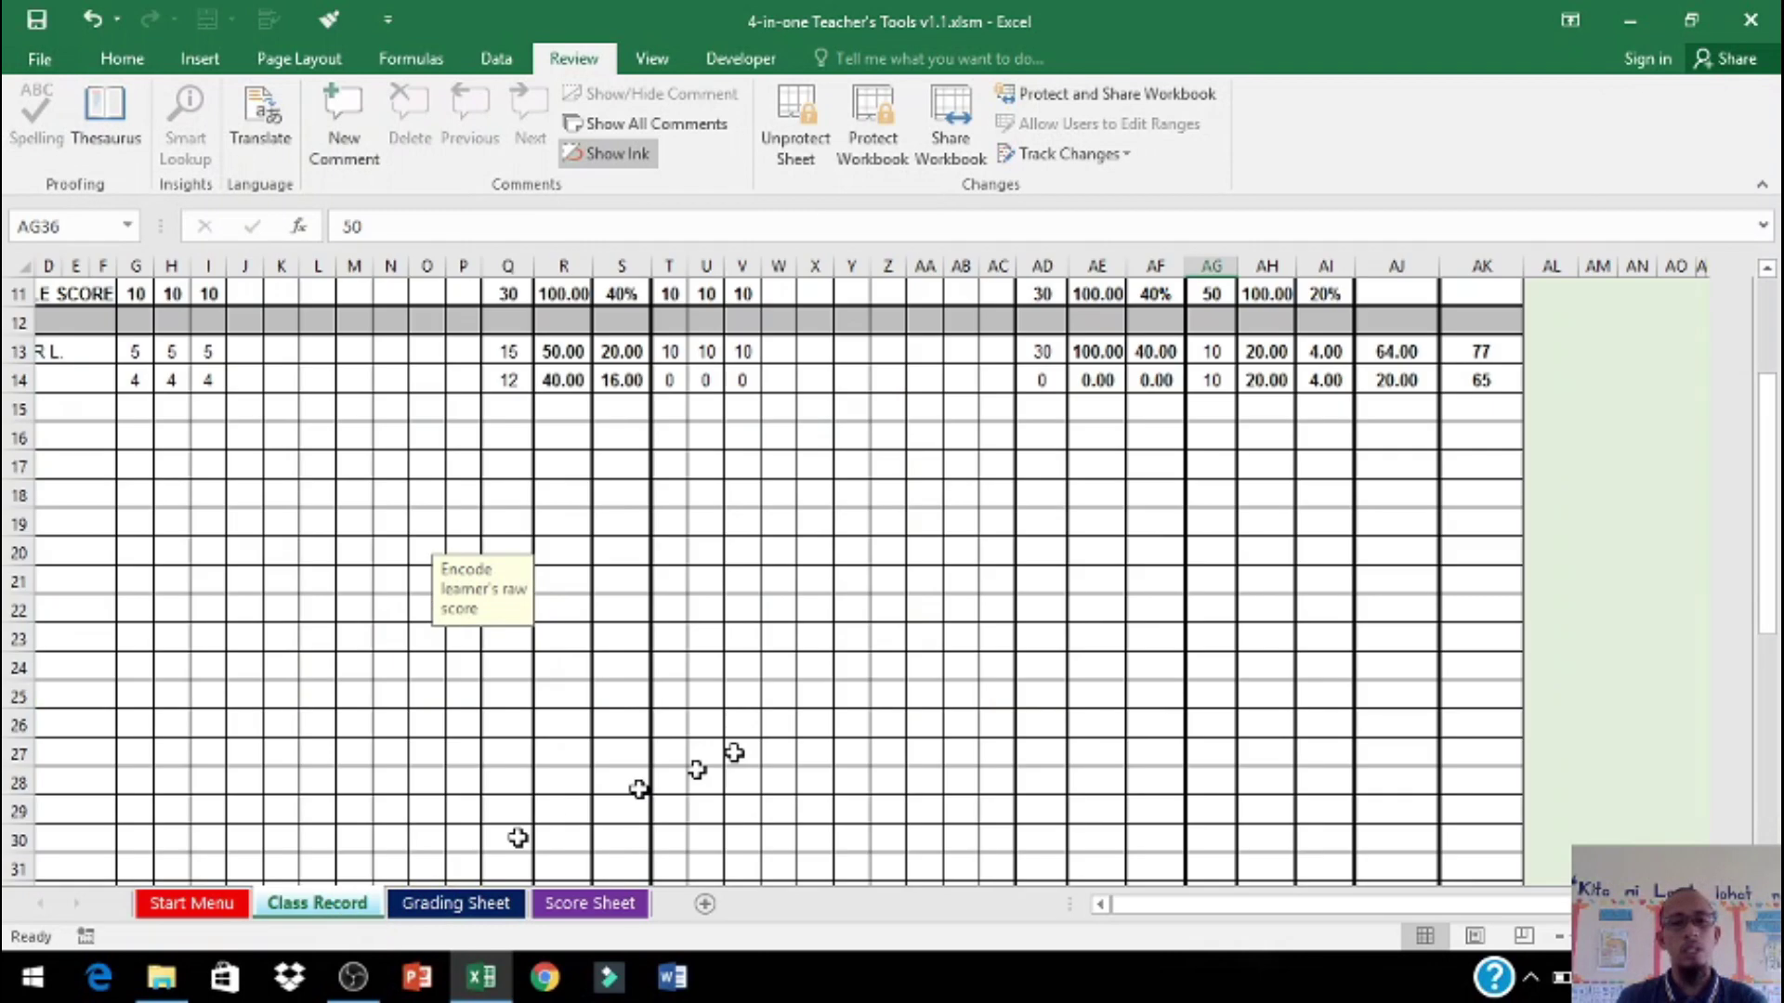
click(585, 904)
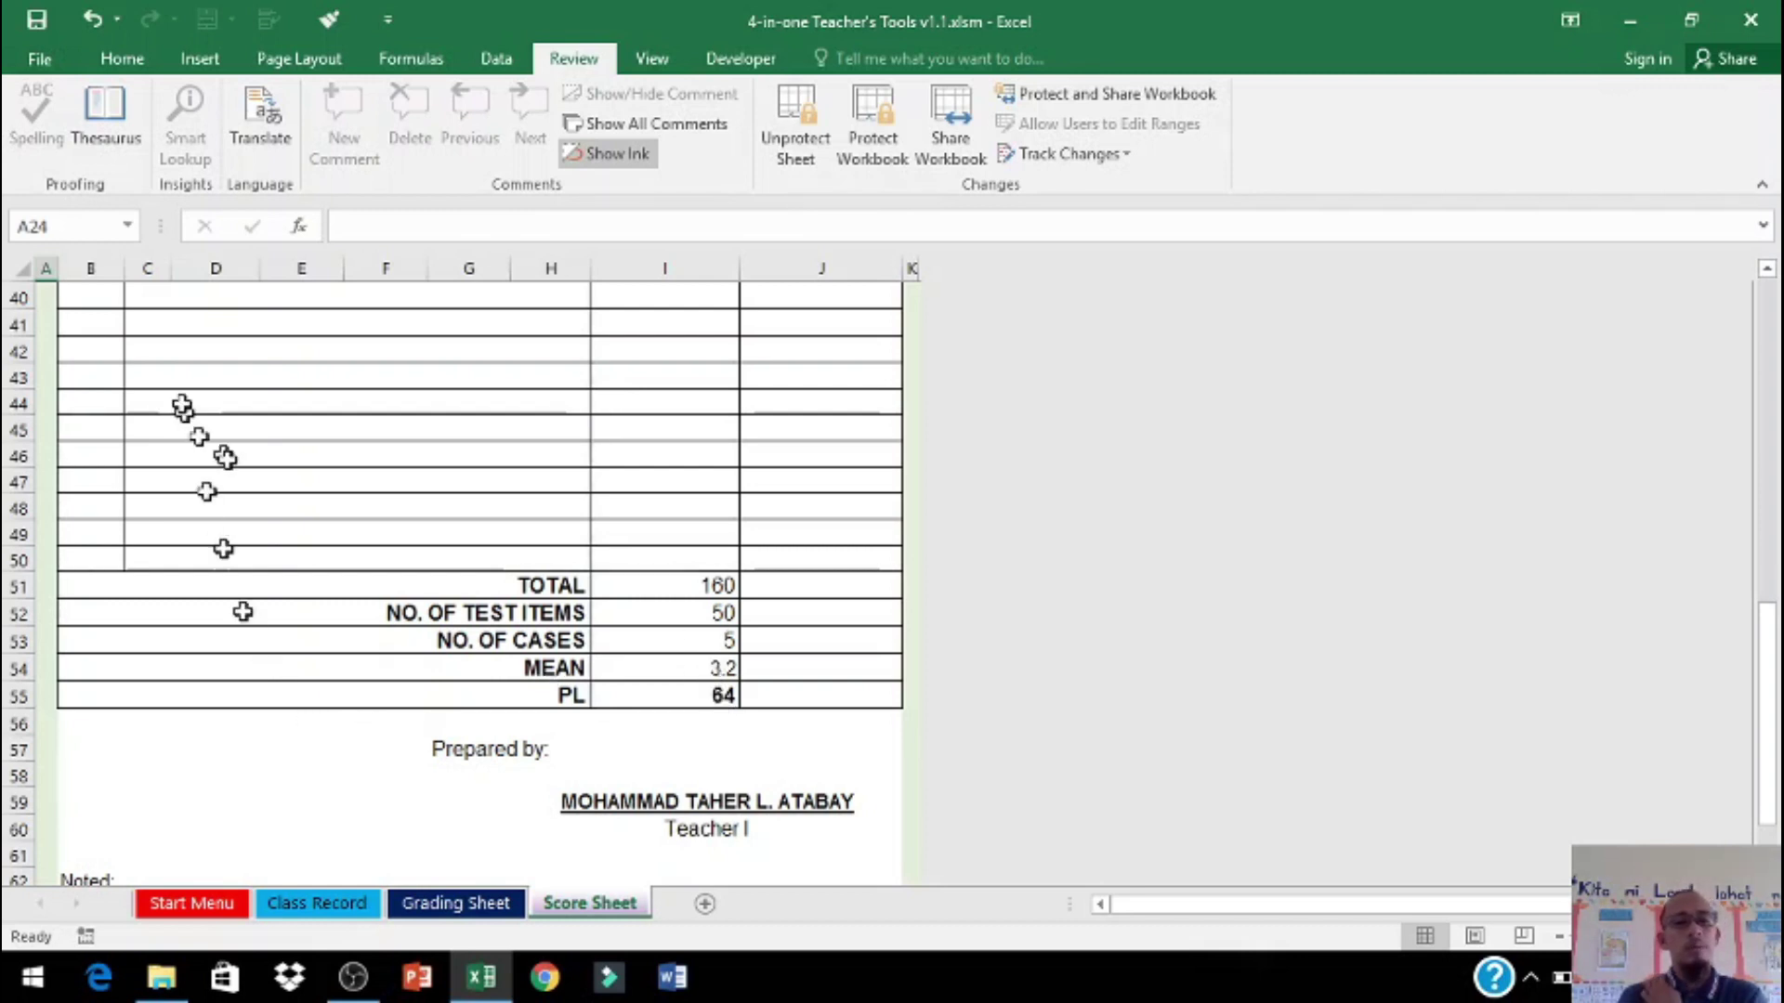
Step: Scroll the Score Sheet again, then return to the top of the Class Record
scroll(199, 437, up, 6)
scroll(195, 400, up, 4)
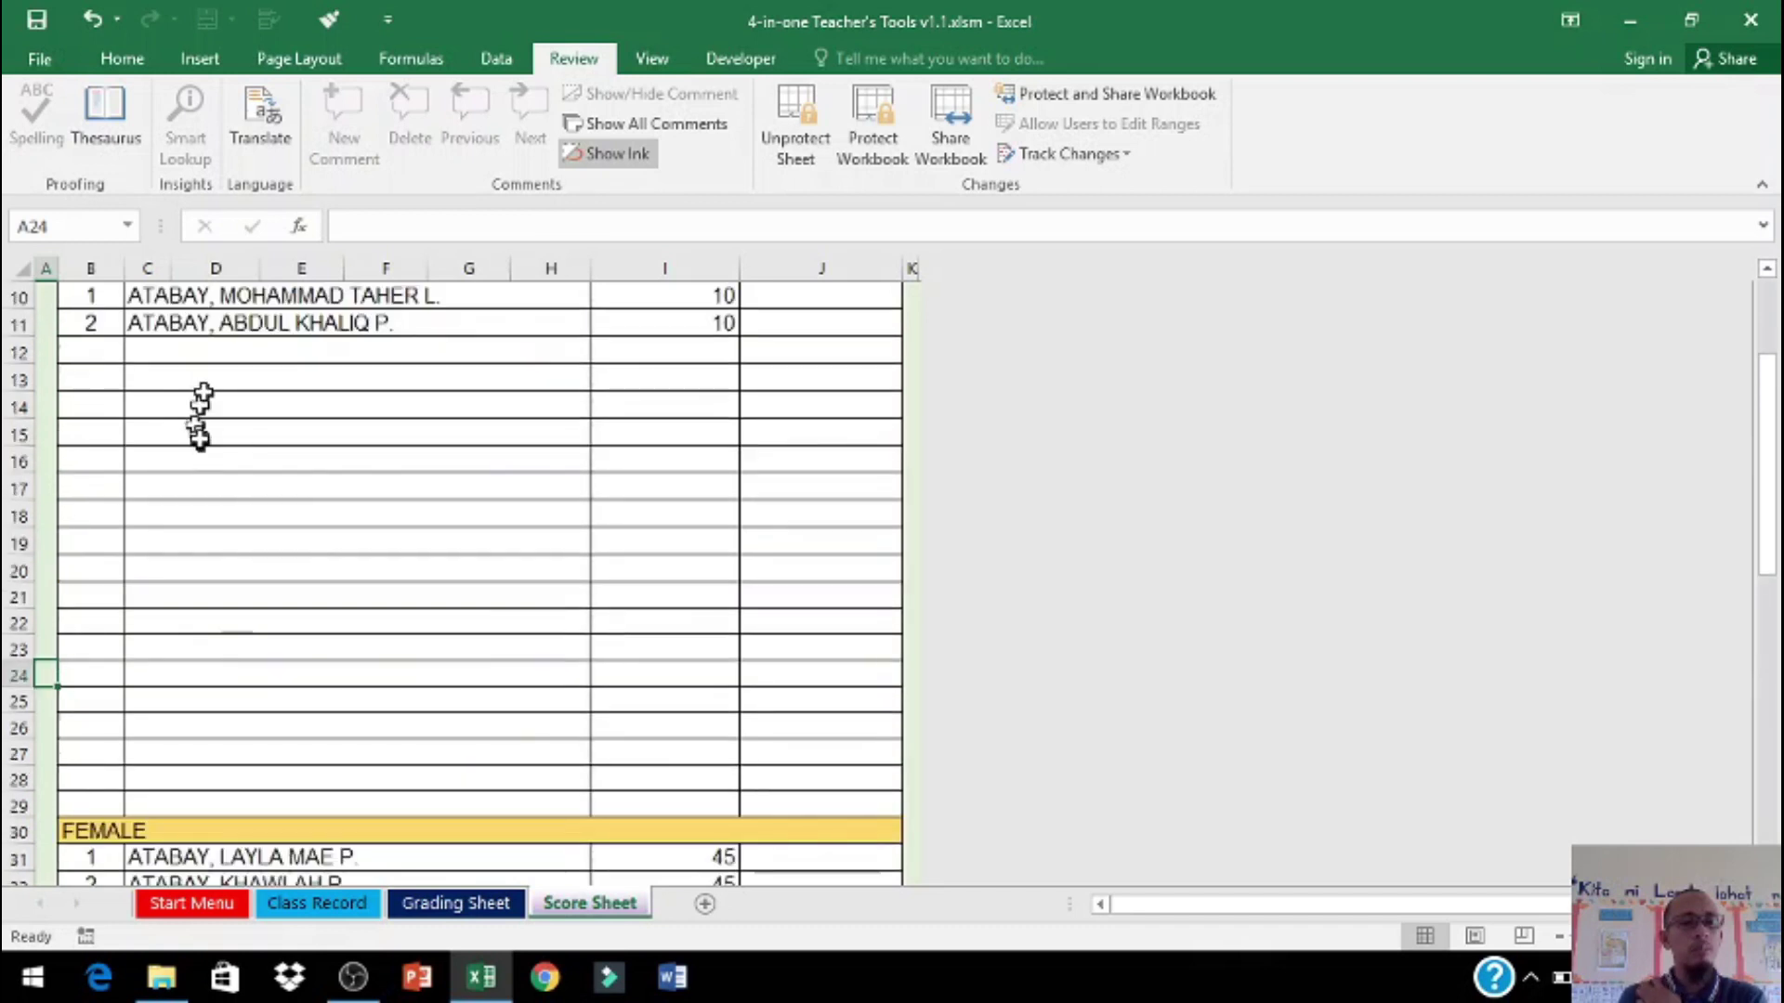
scroll(529, 721, down, 7)
scroll(540, 710, up, 4)
scroll(540, 710, up, 4)
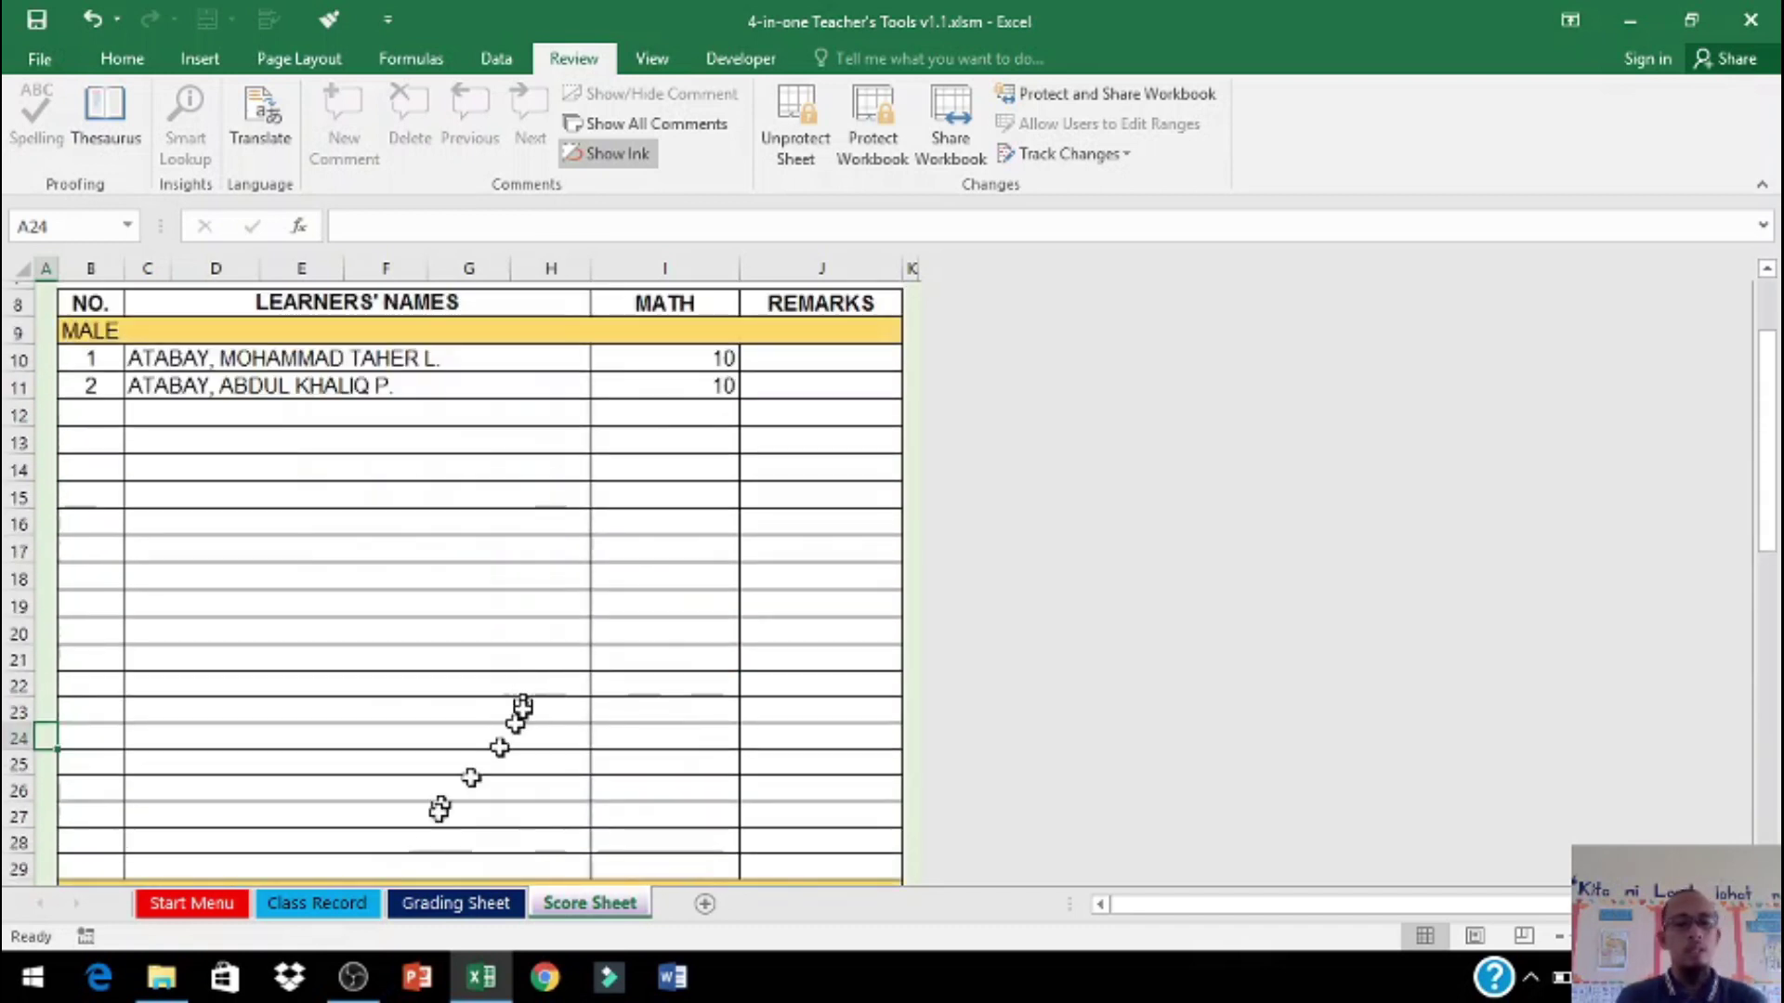
click(351, 906)
scroll(390, 762, up, 3)
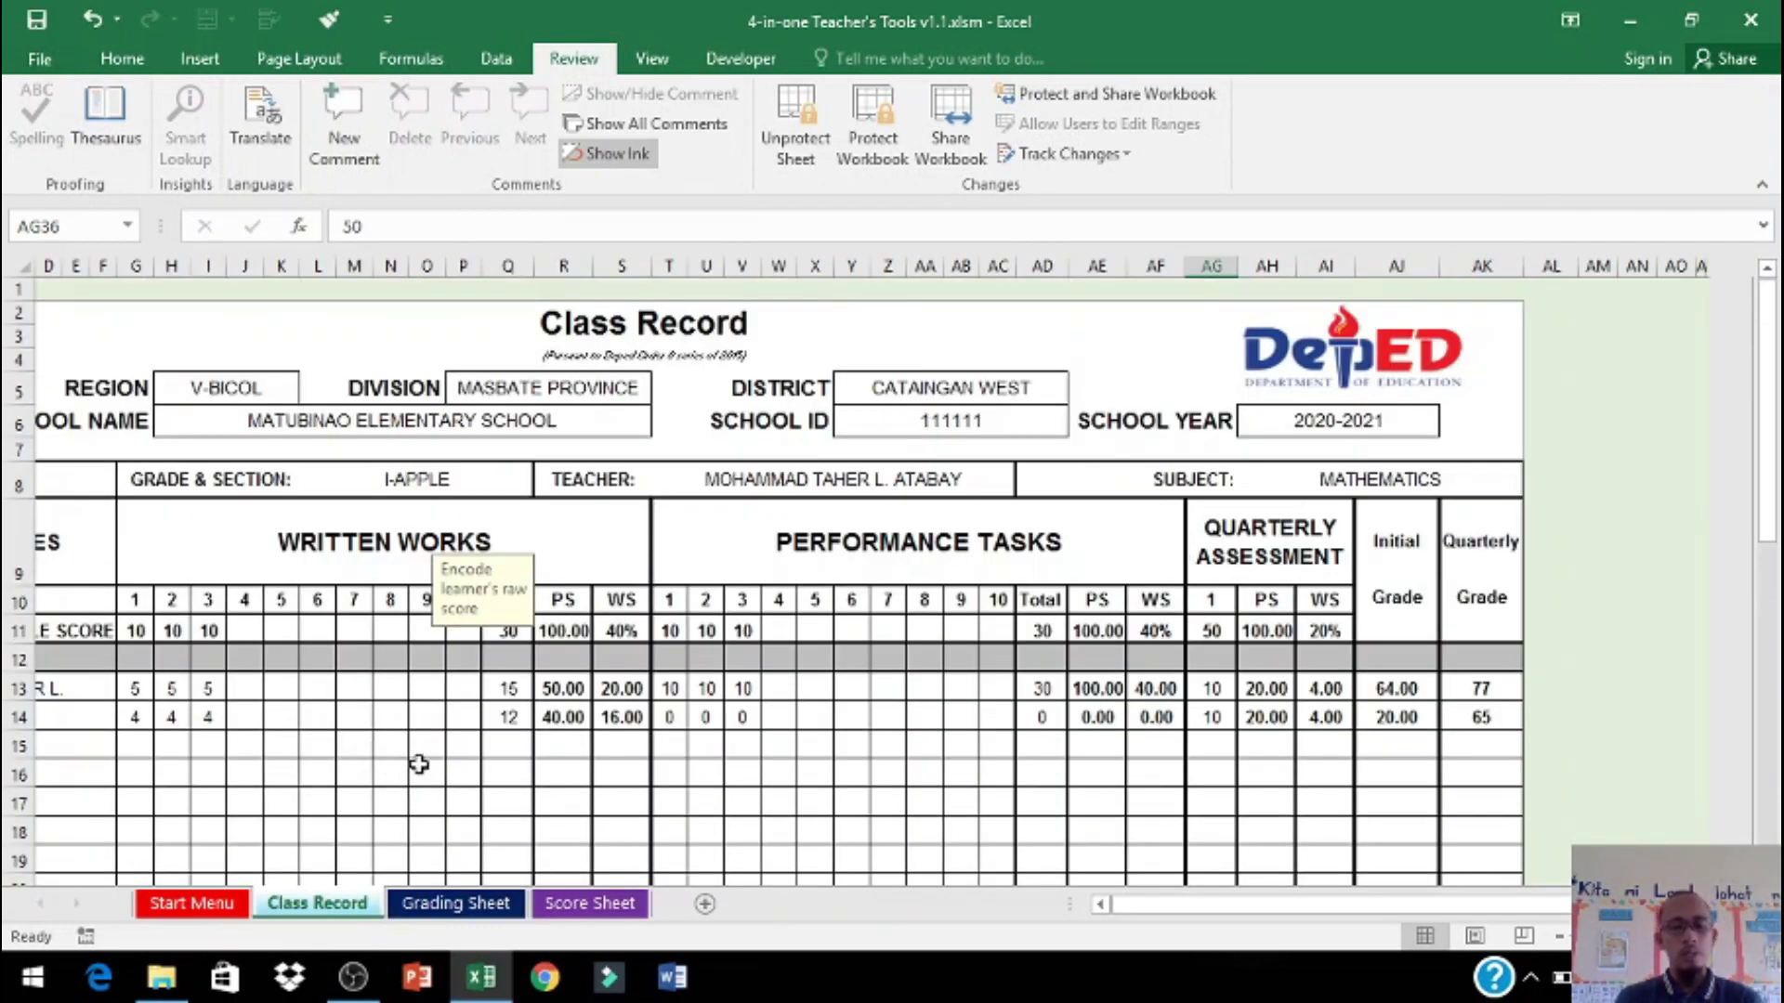
Step: In Print preview, use Page Setup to fit the Class Record to 1 page
click(41, 59)
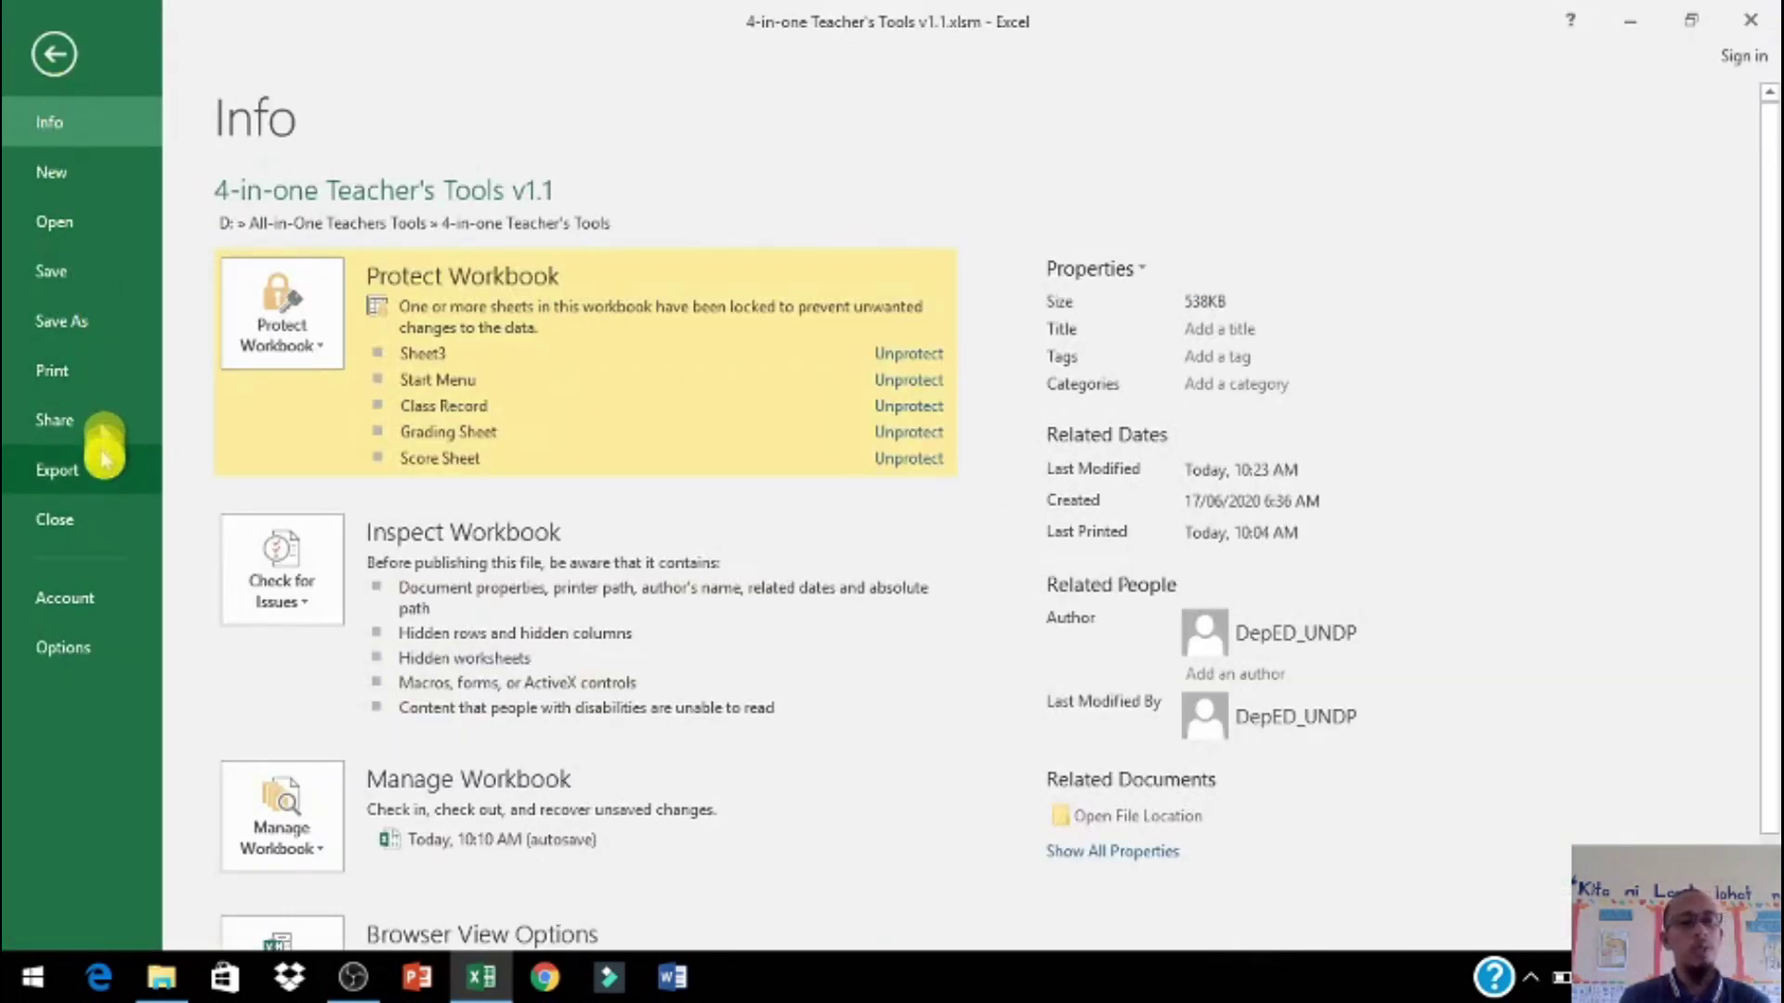
click(91, 386)
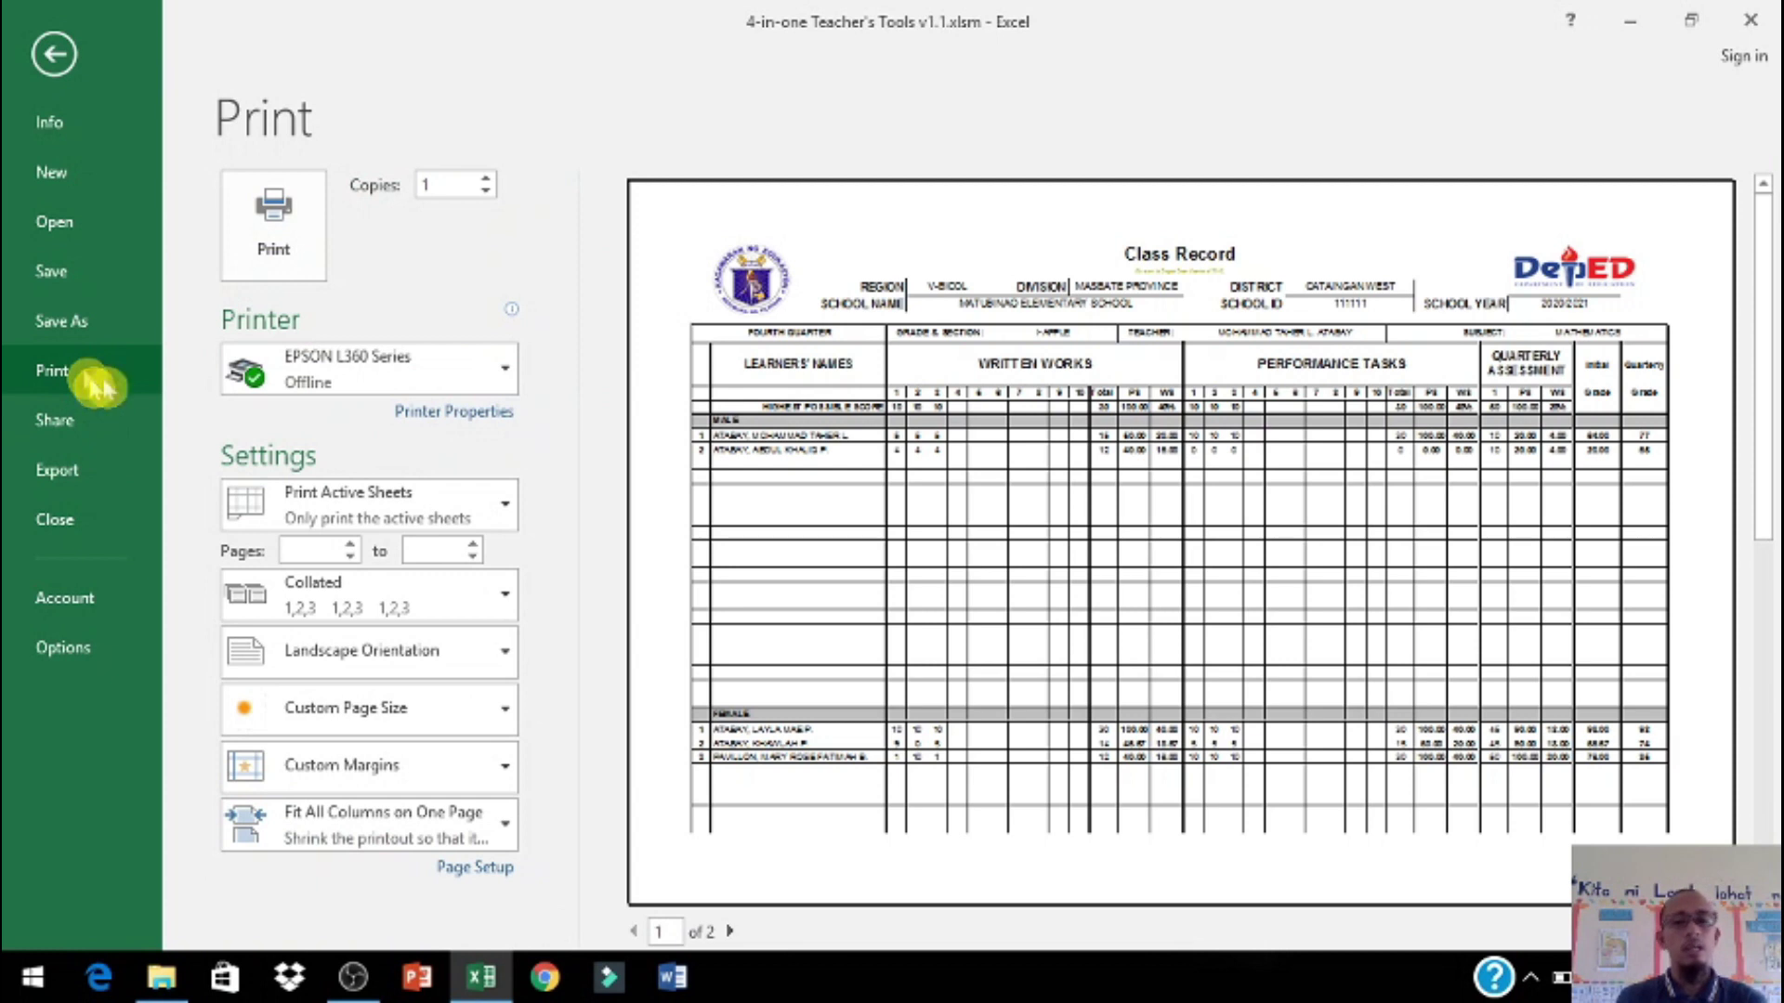
click(499, 873)
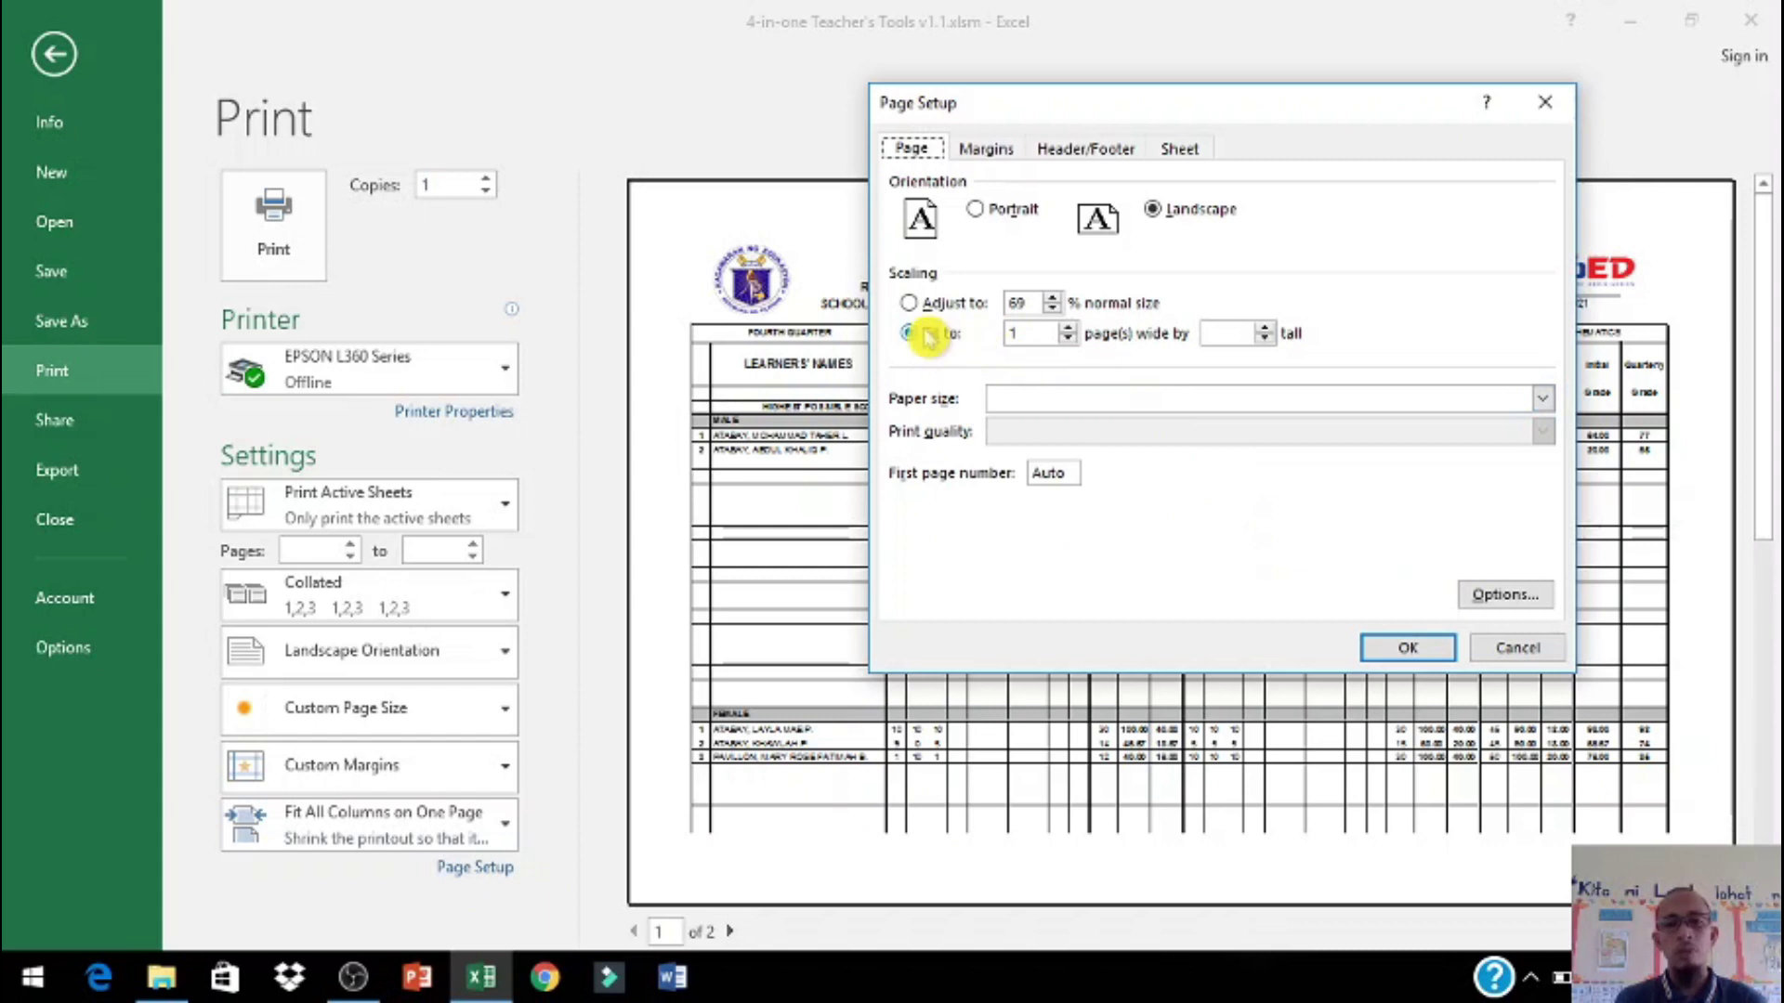
click(1217, 333)
text(1)
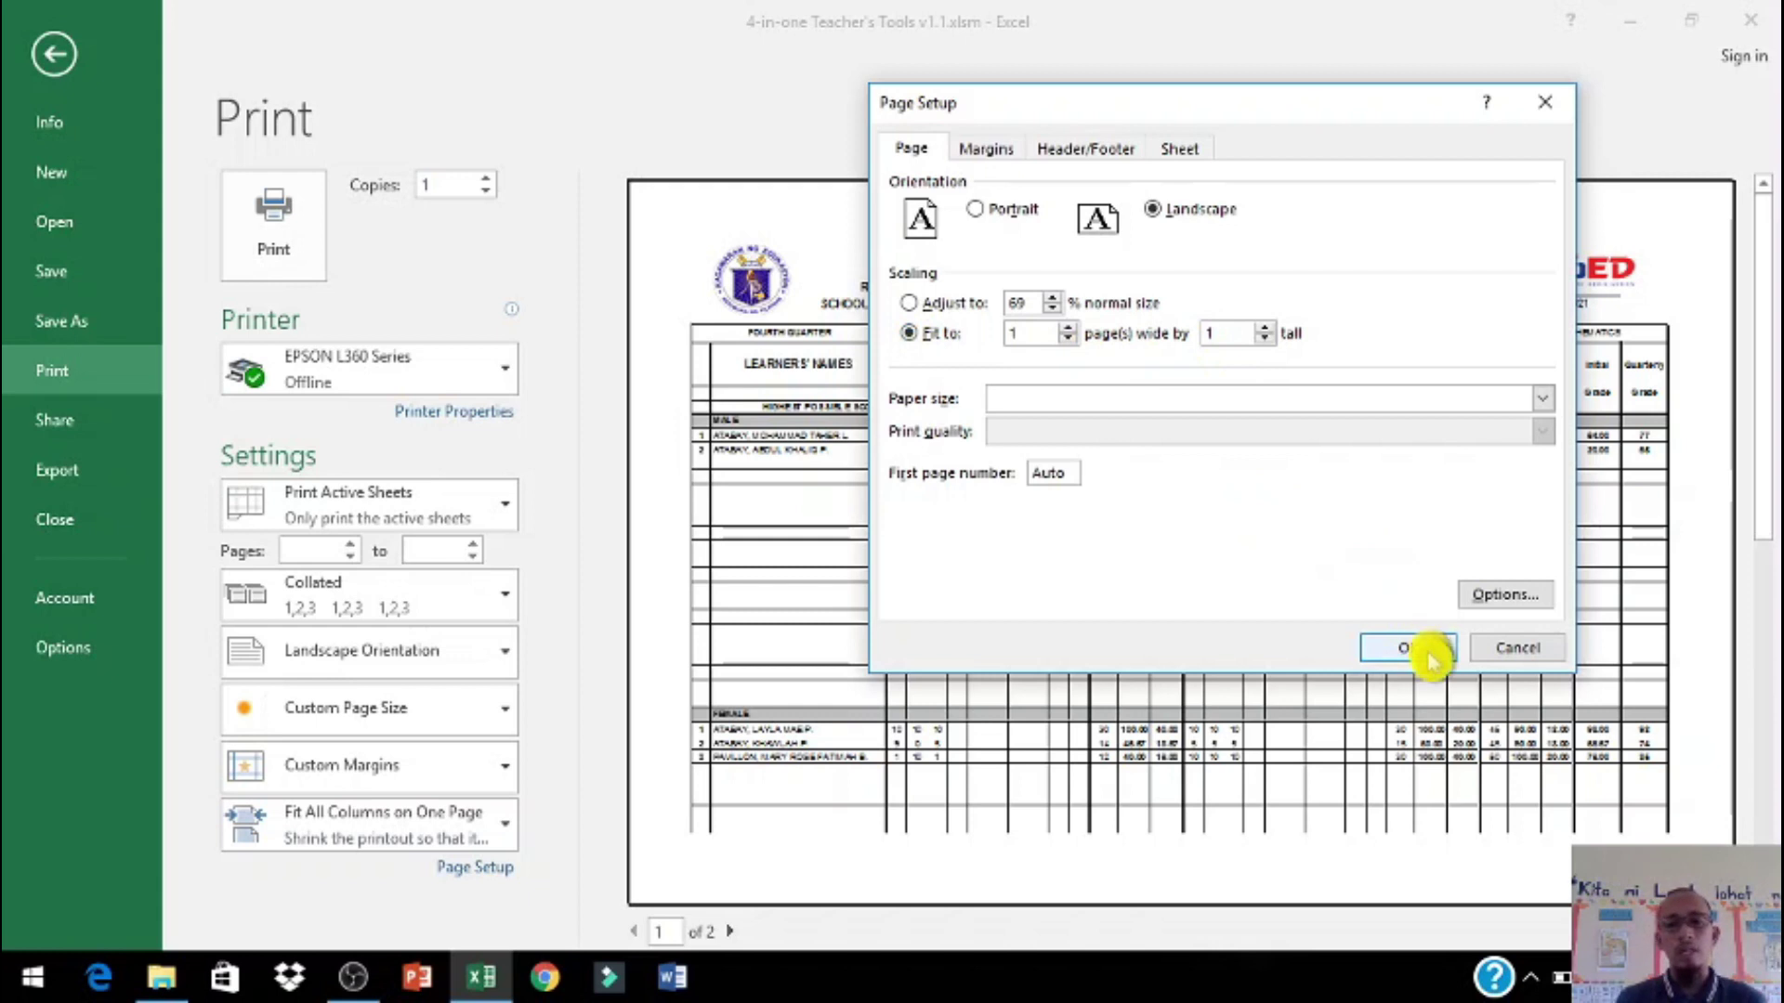
click(1414, 647)
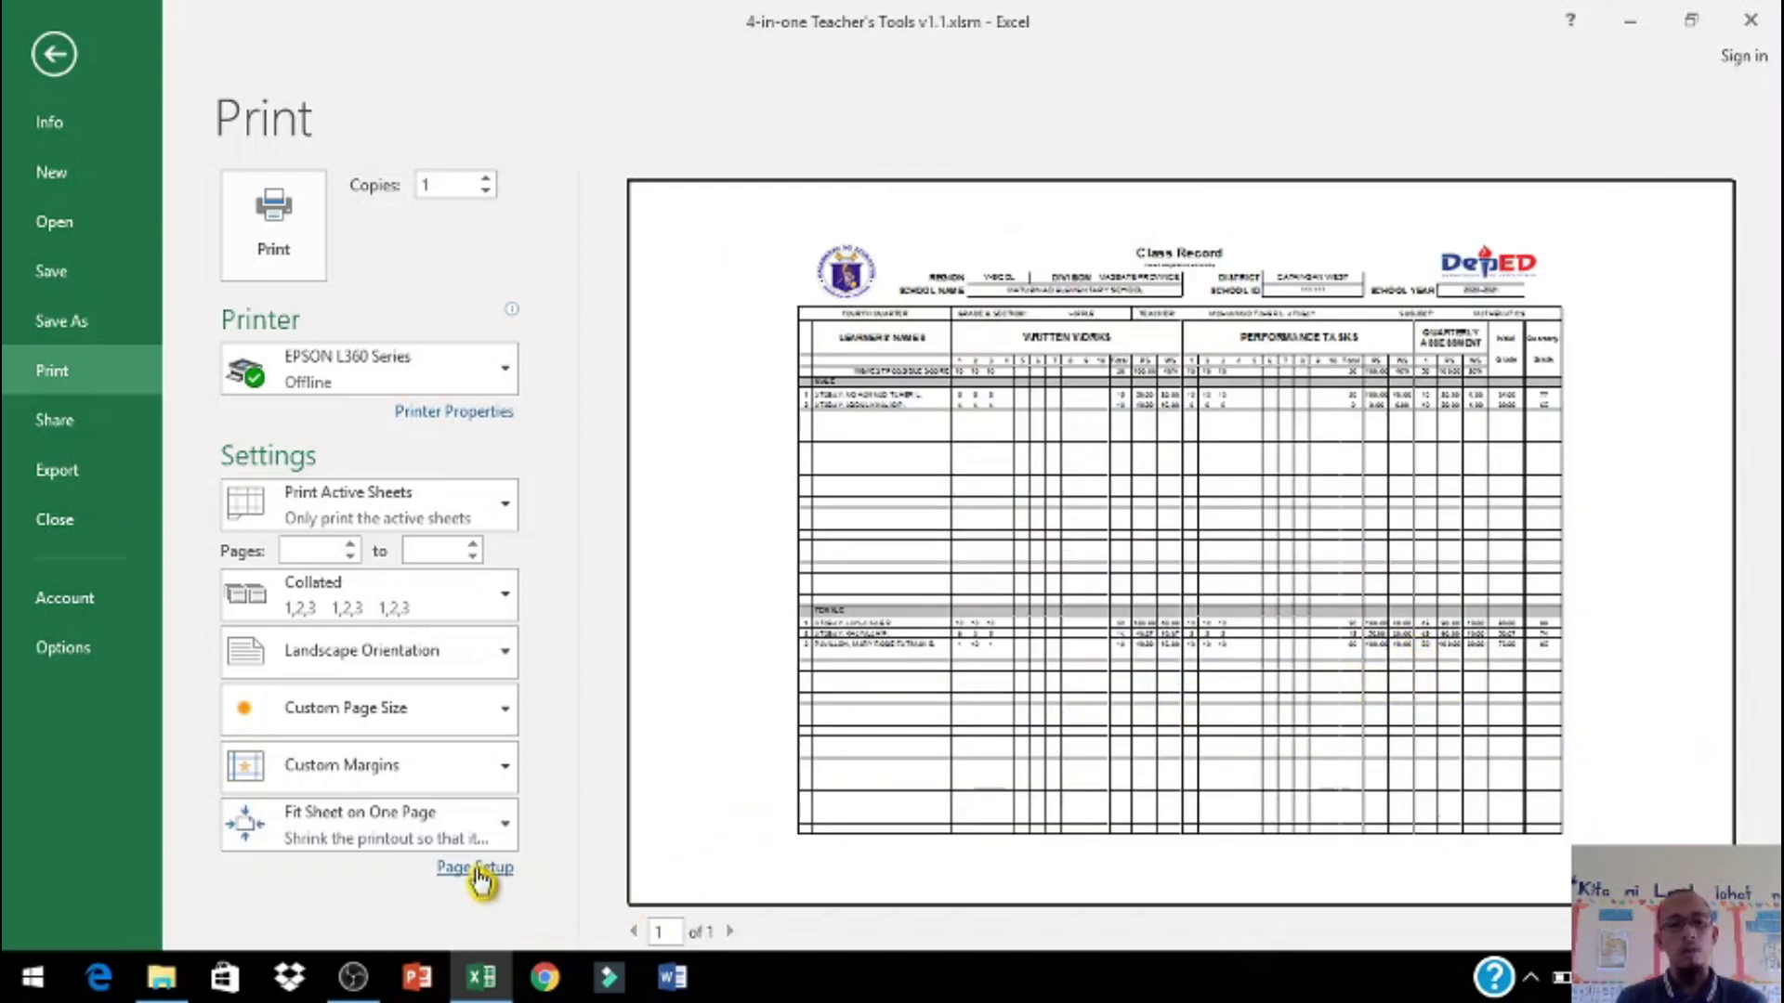
Step: Clear the pages-tall value so the sheet fits 1 page wide over two pages
click(475, 866)
click(1238, 332)
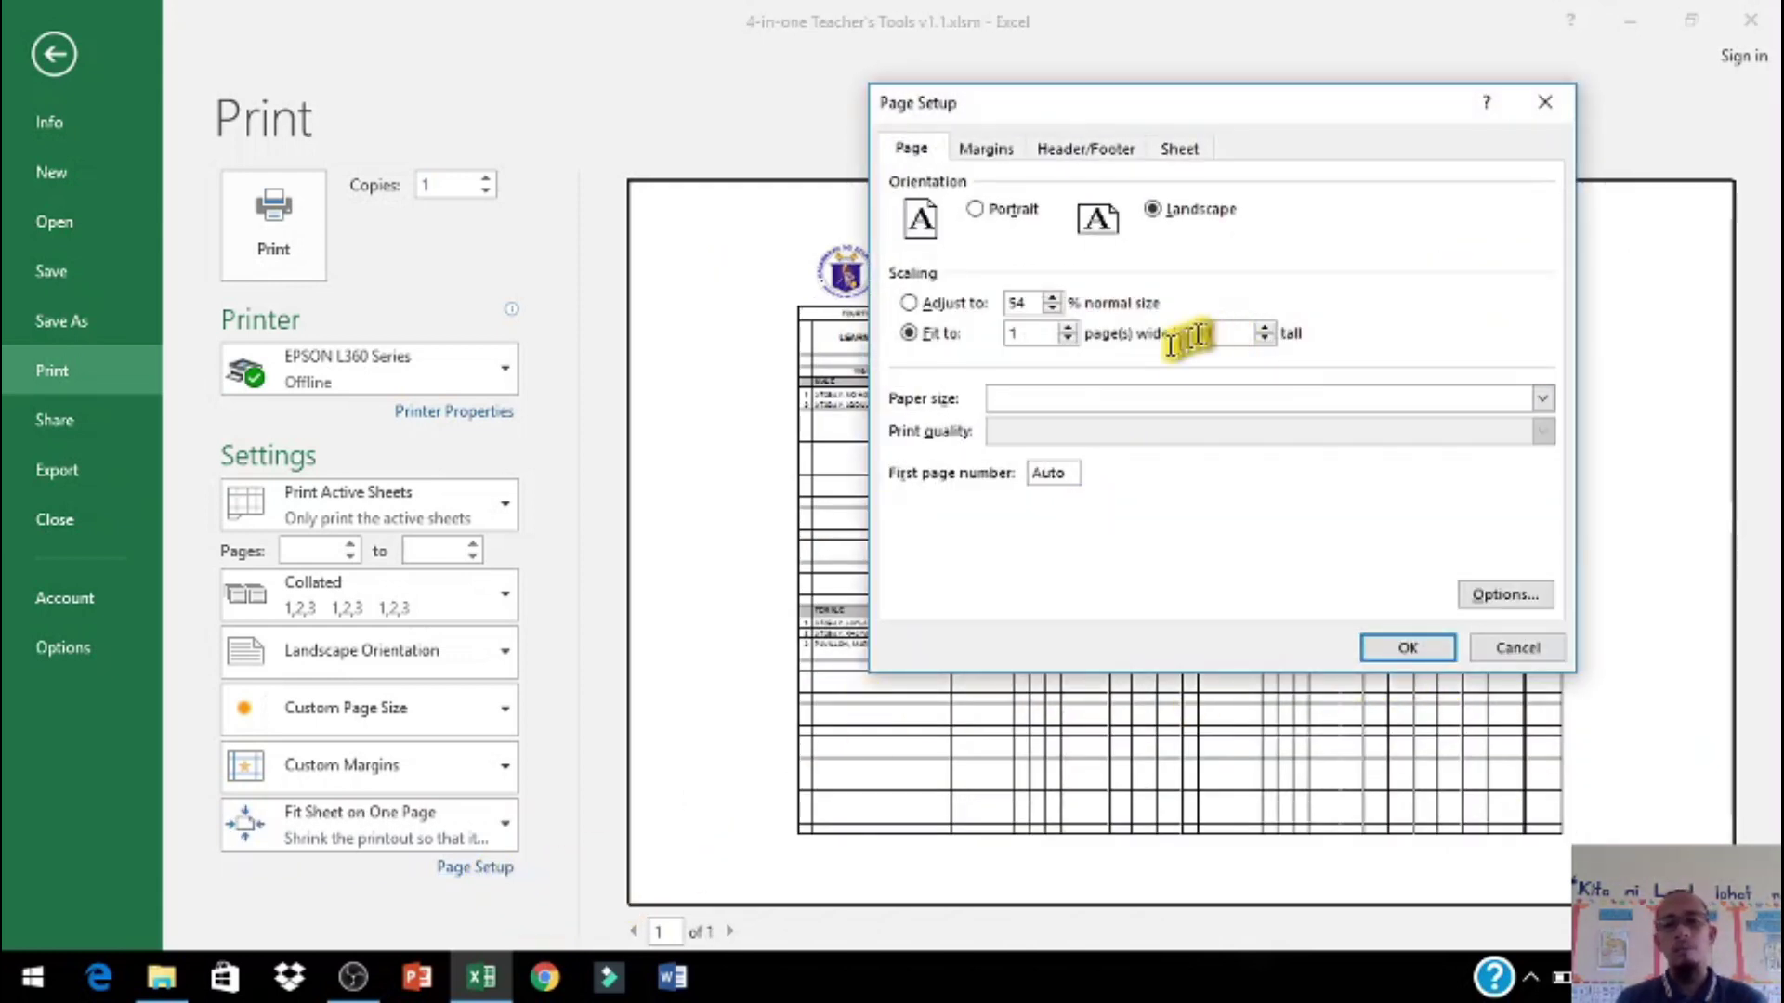
text(\)
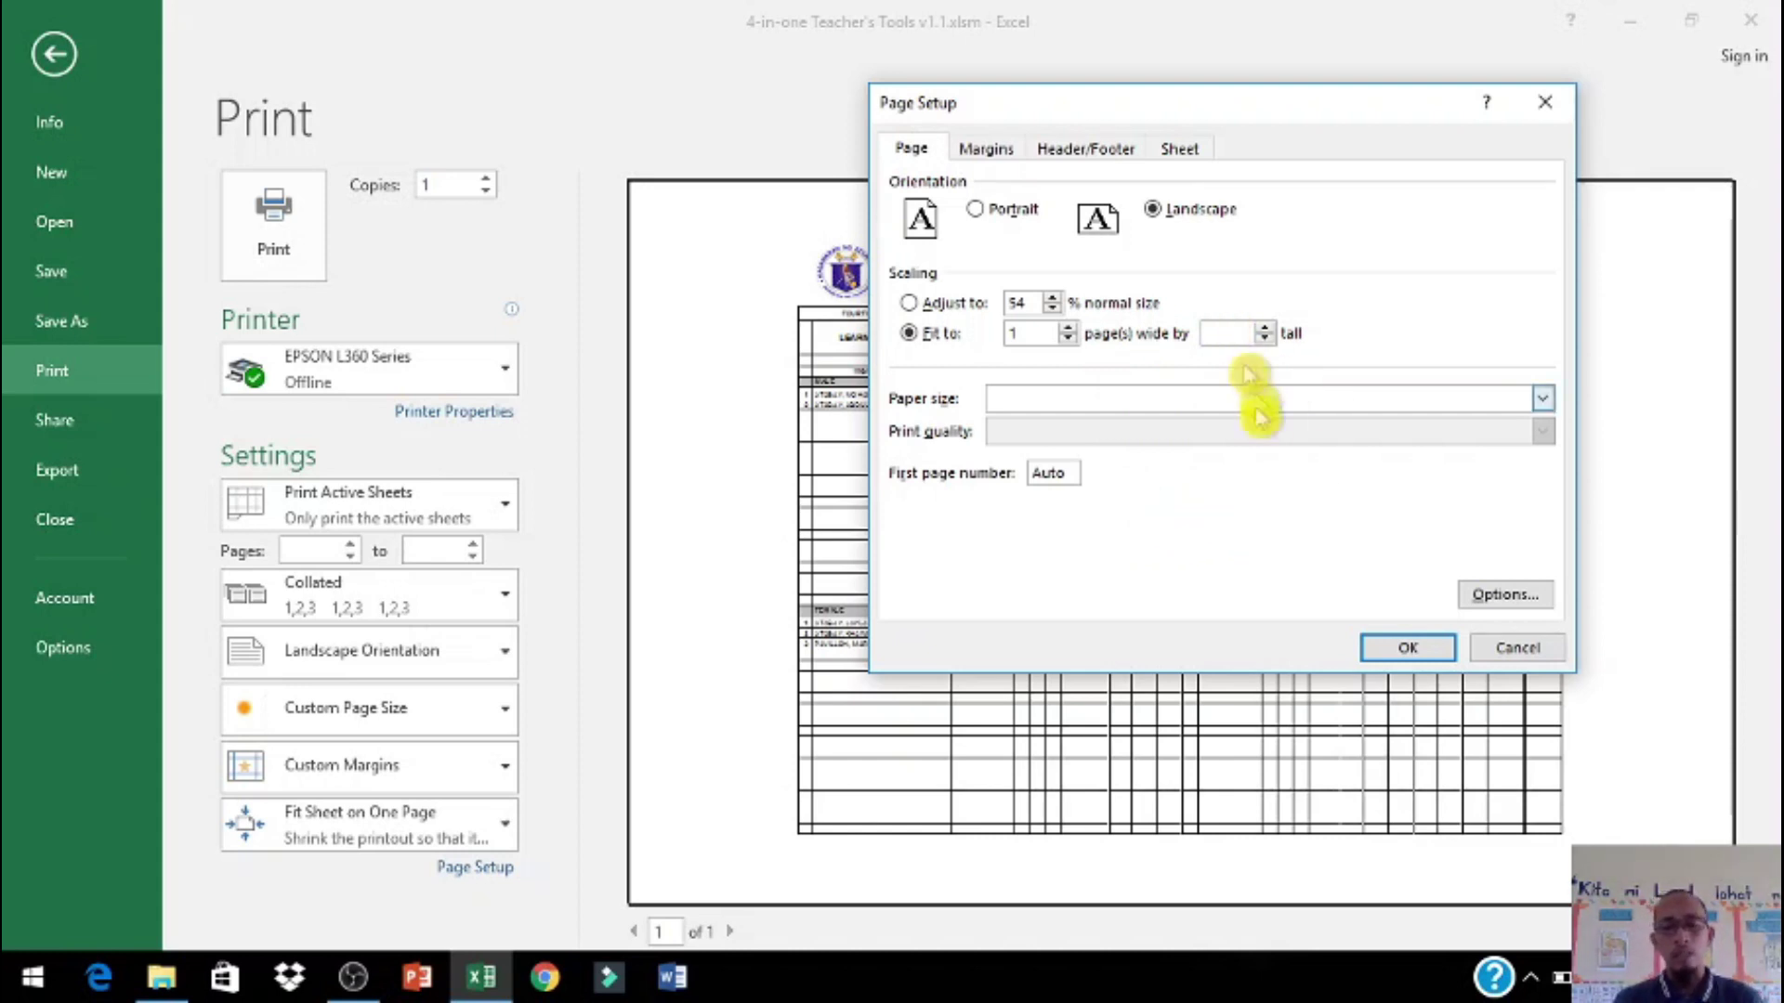
click(1424, 648)
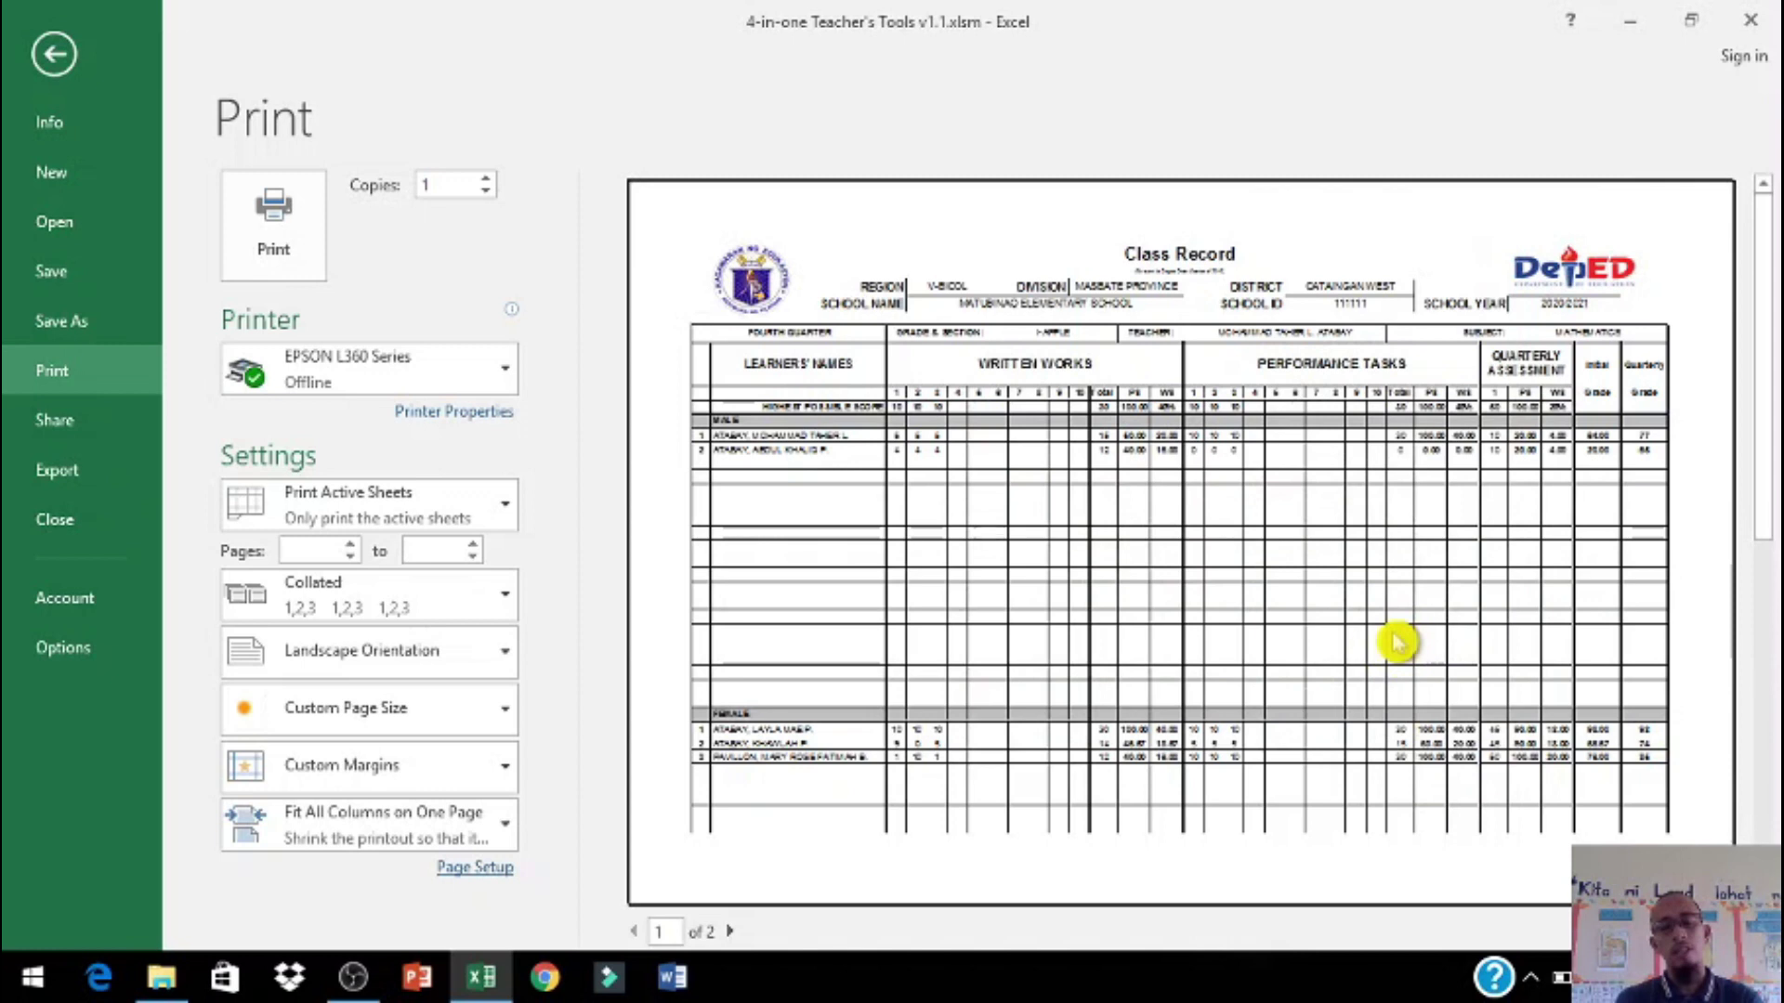
click(478, 869)
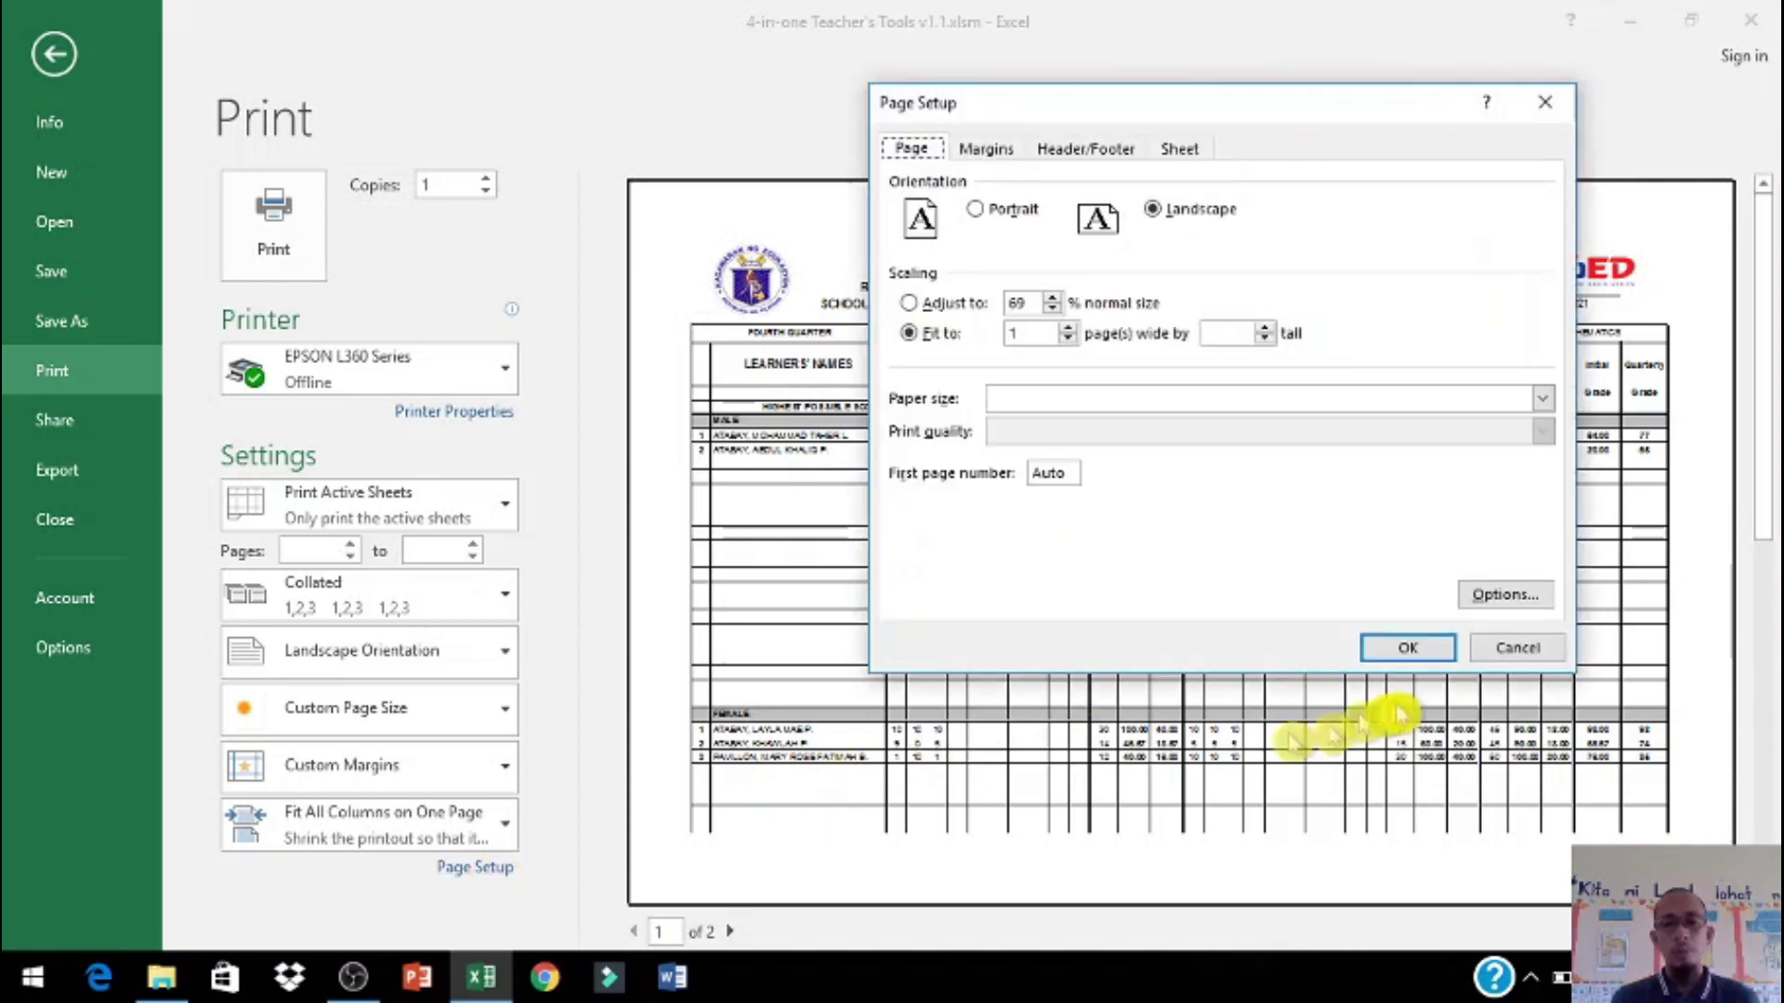
Step: Open and close the printer paper properties, then return to Page Setup for the Class Record
click(1505, 595)
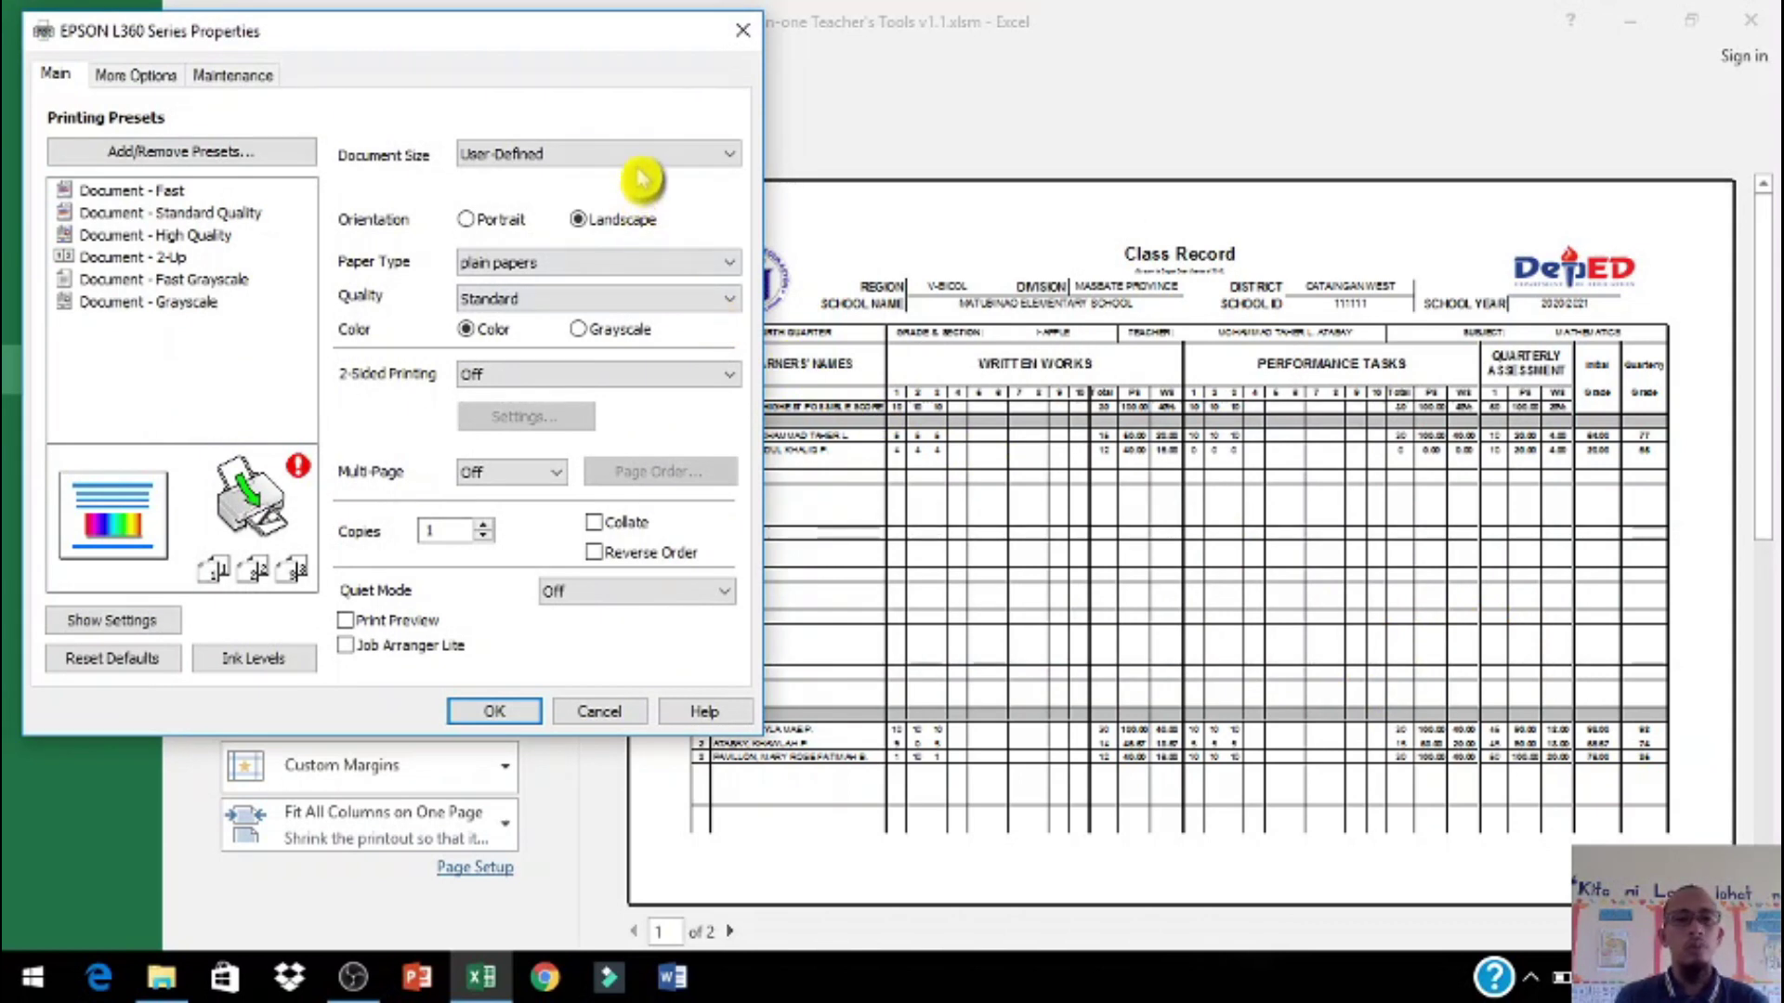
click(742, 31)
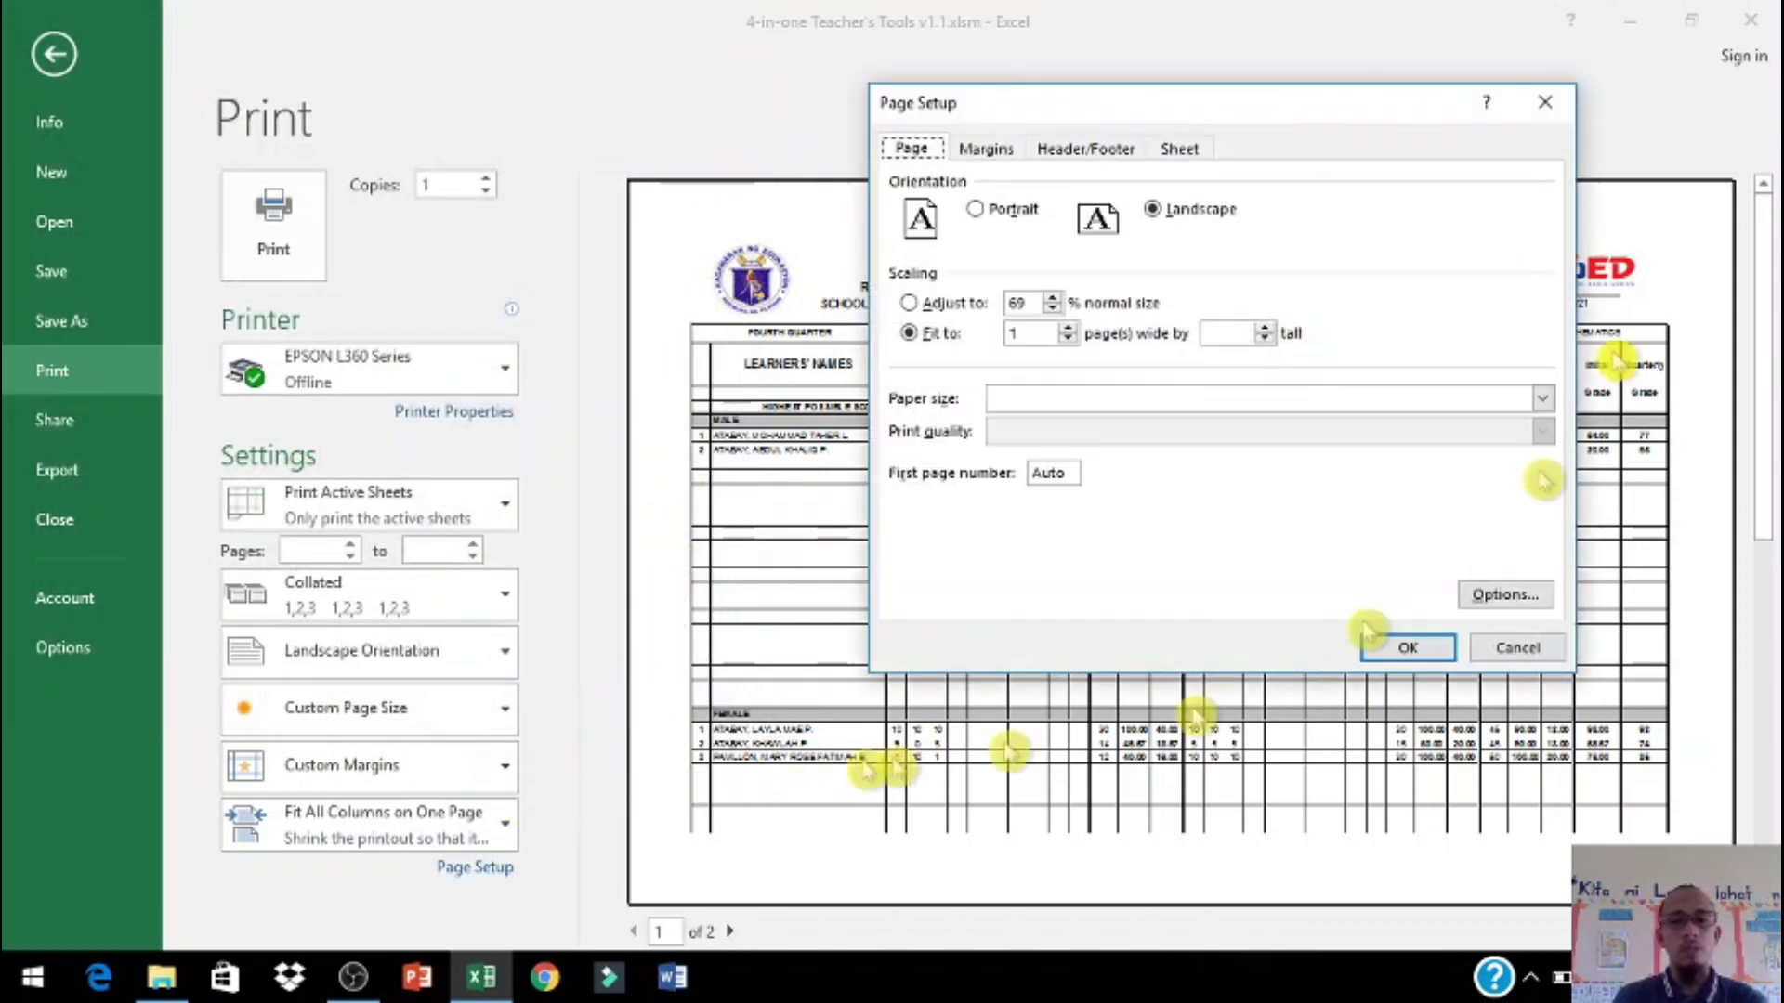
click(1545, 102)
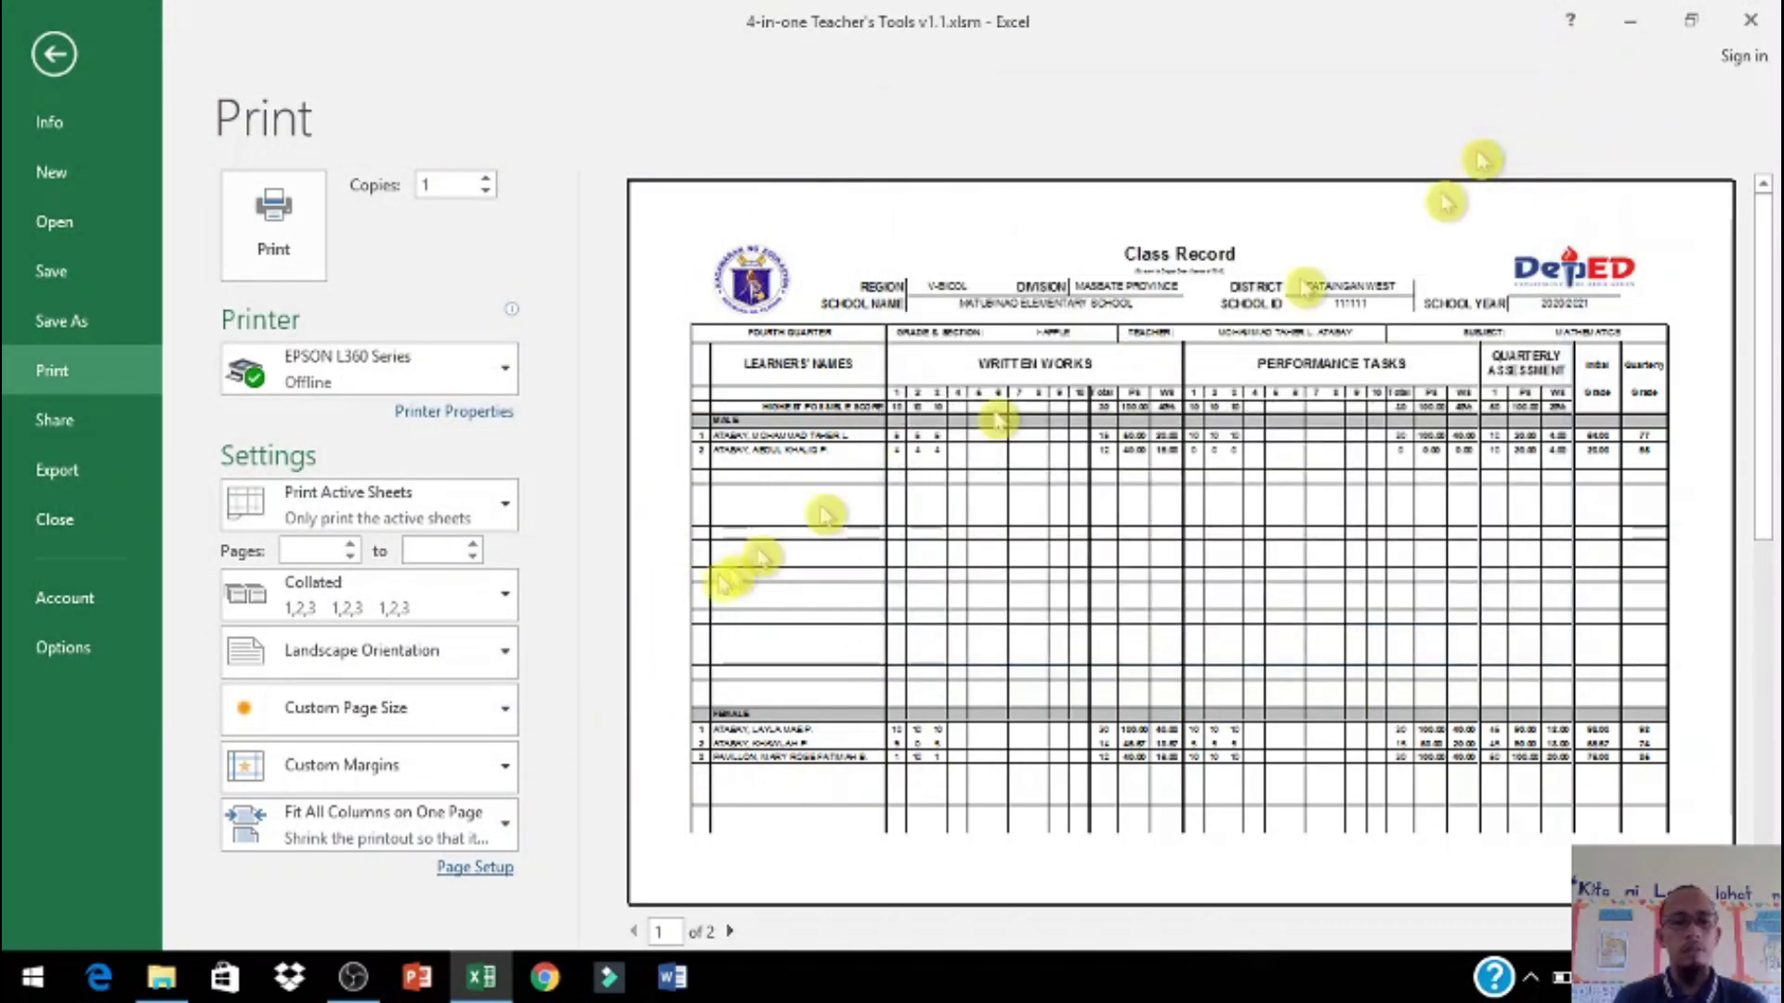
click(476, 867)
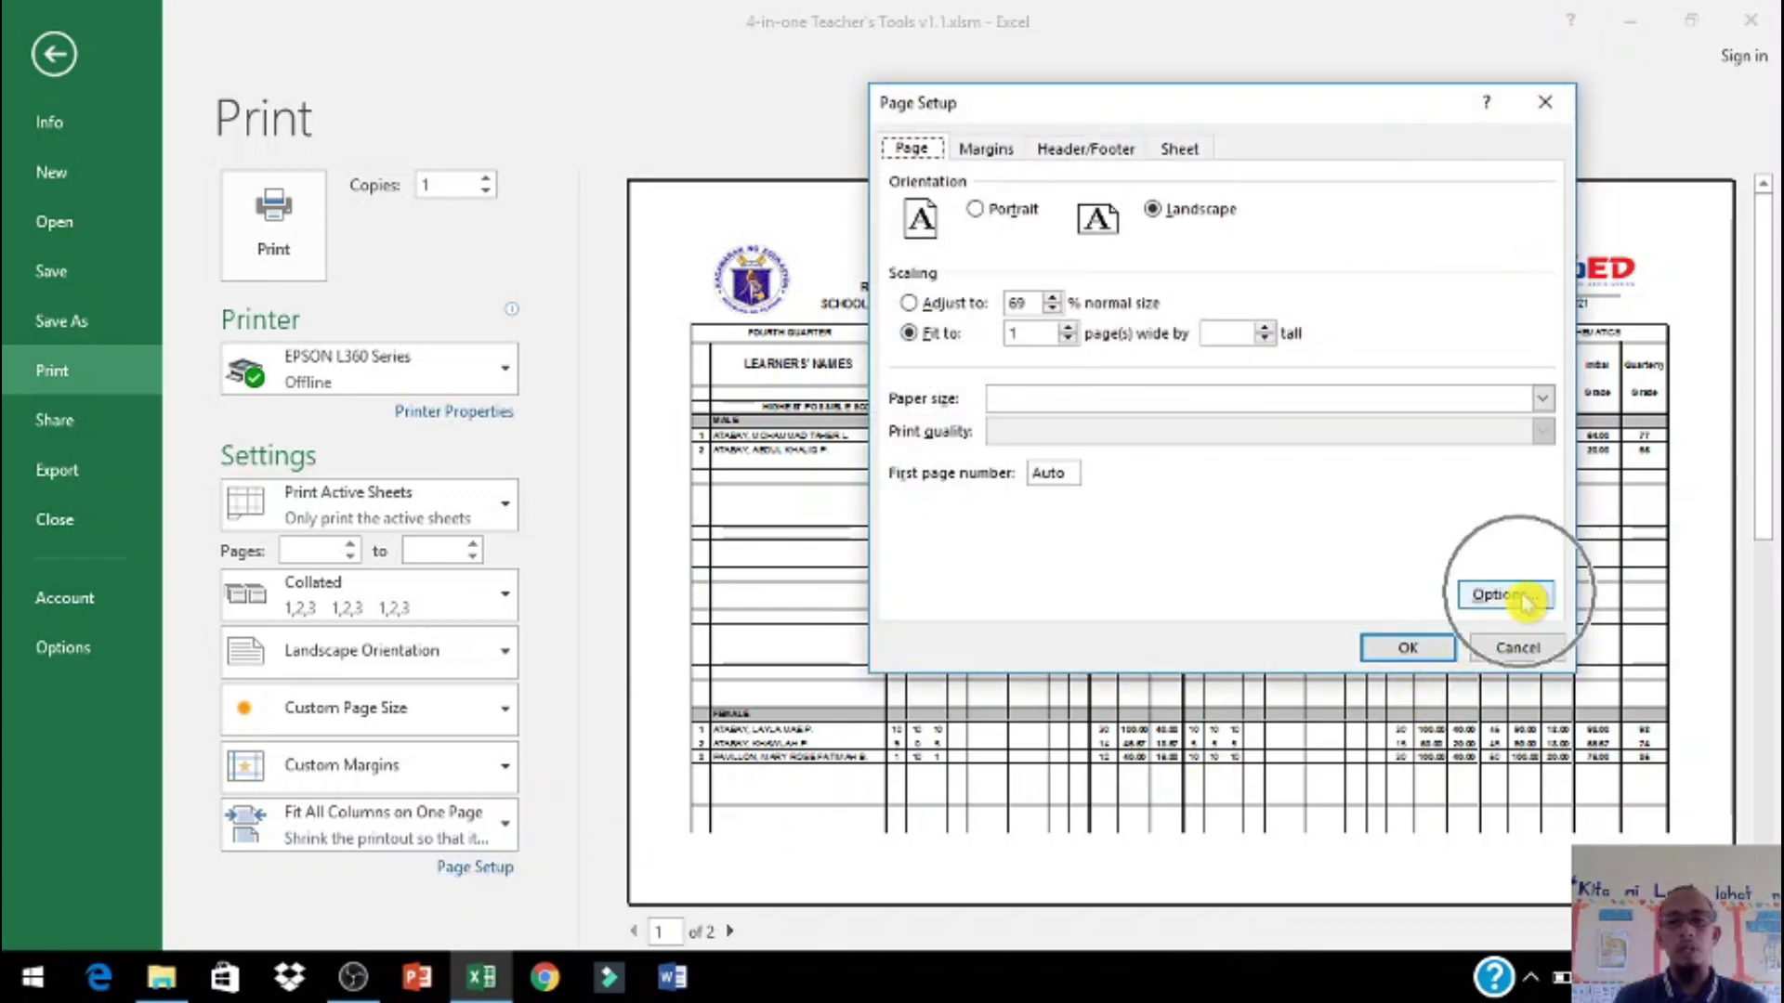
Step: Set a User-Defined 8.5 × 13 inch paper size and check both preview pages
click(1504, 595)
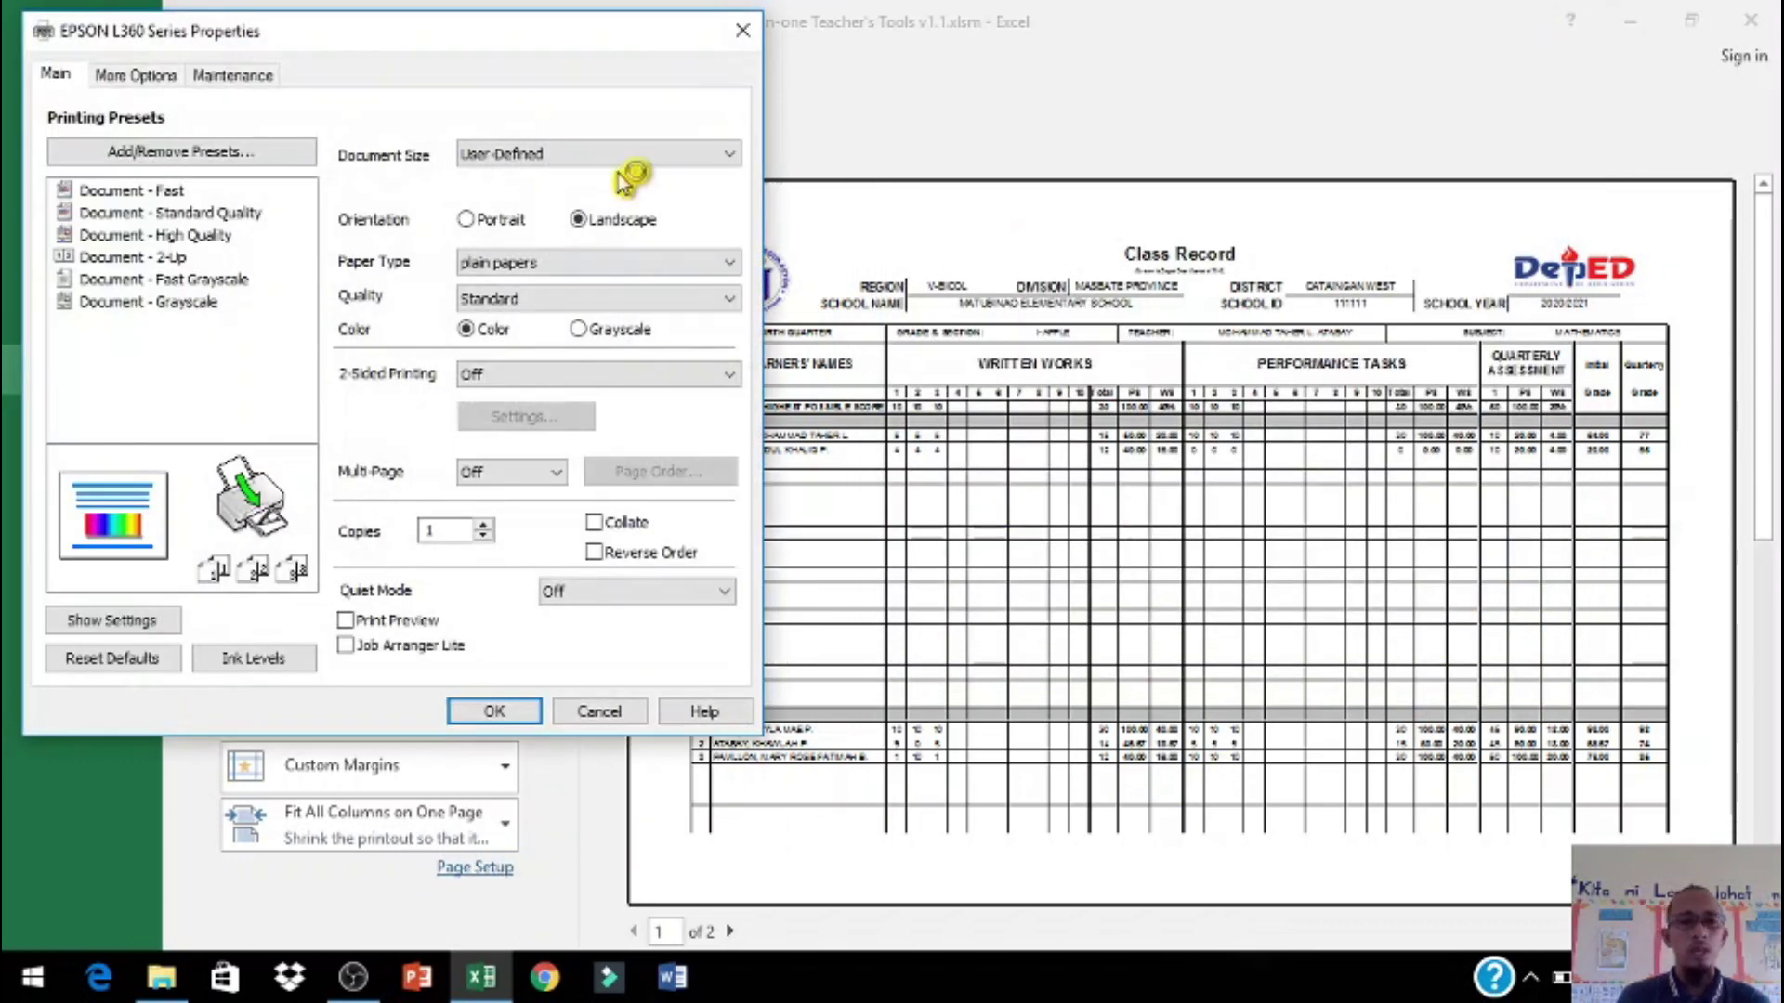
click(617, 176)
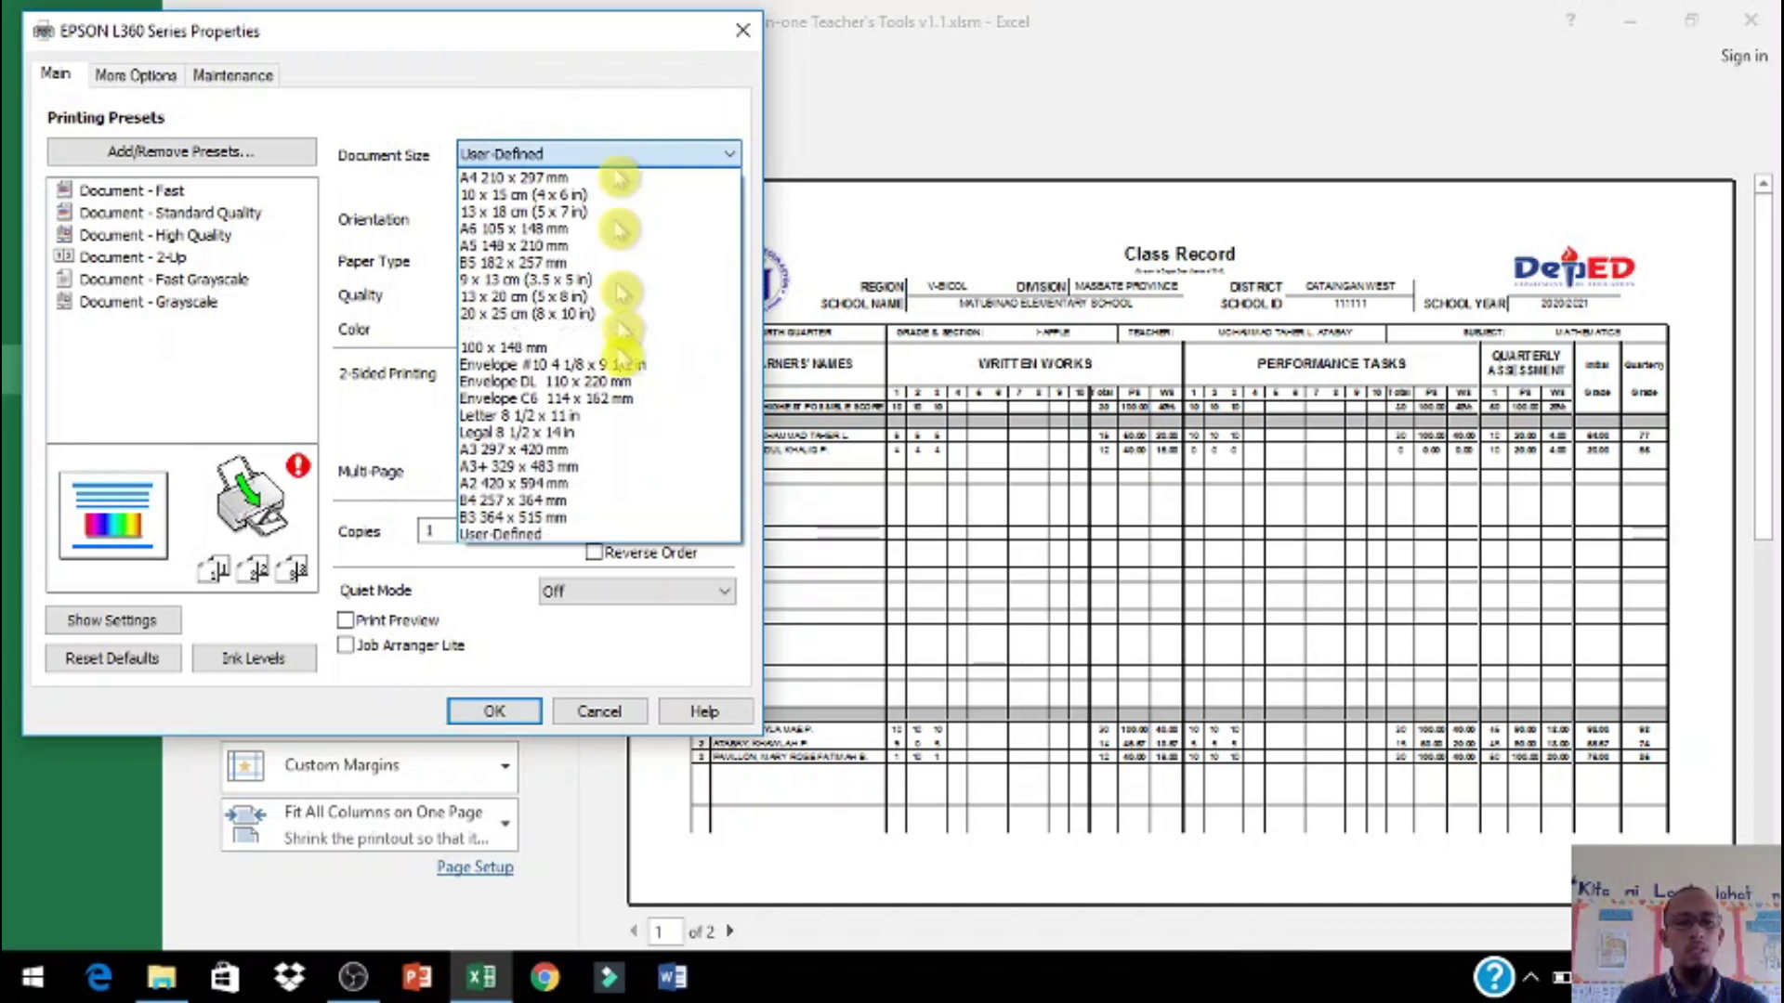
click(606, 535)
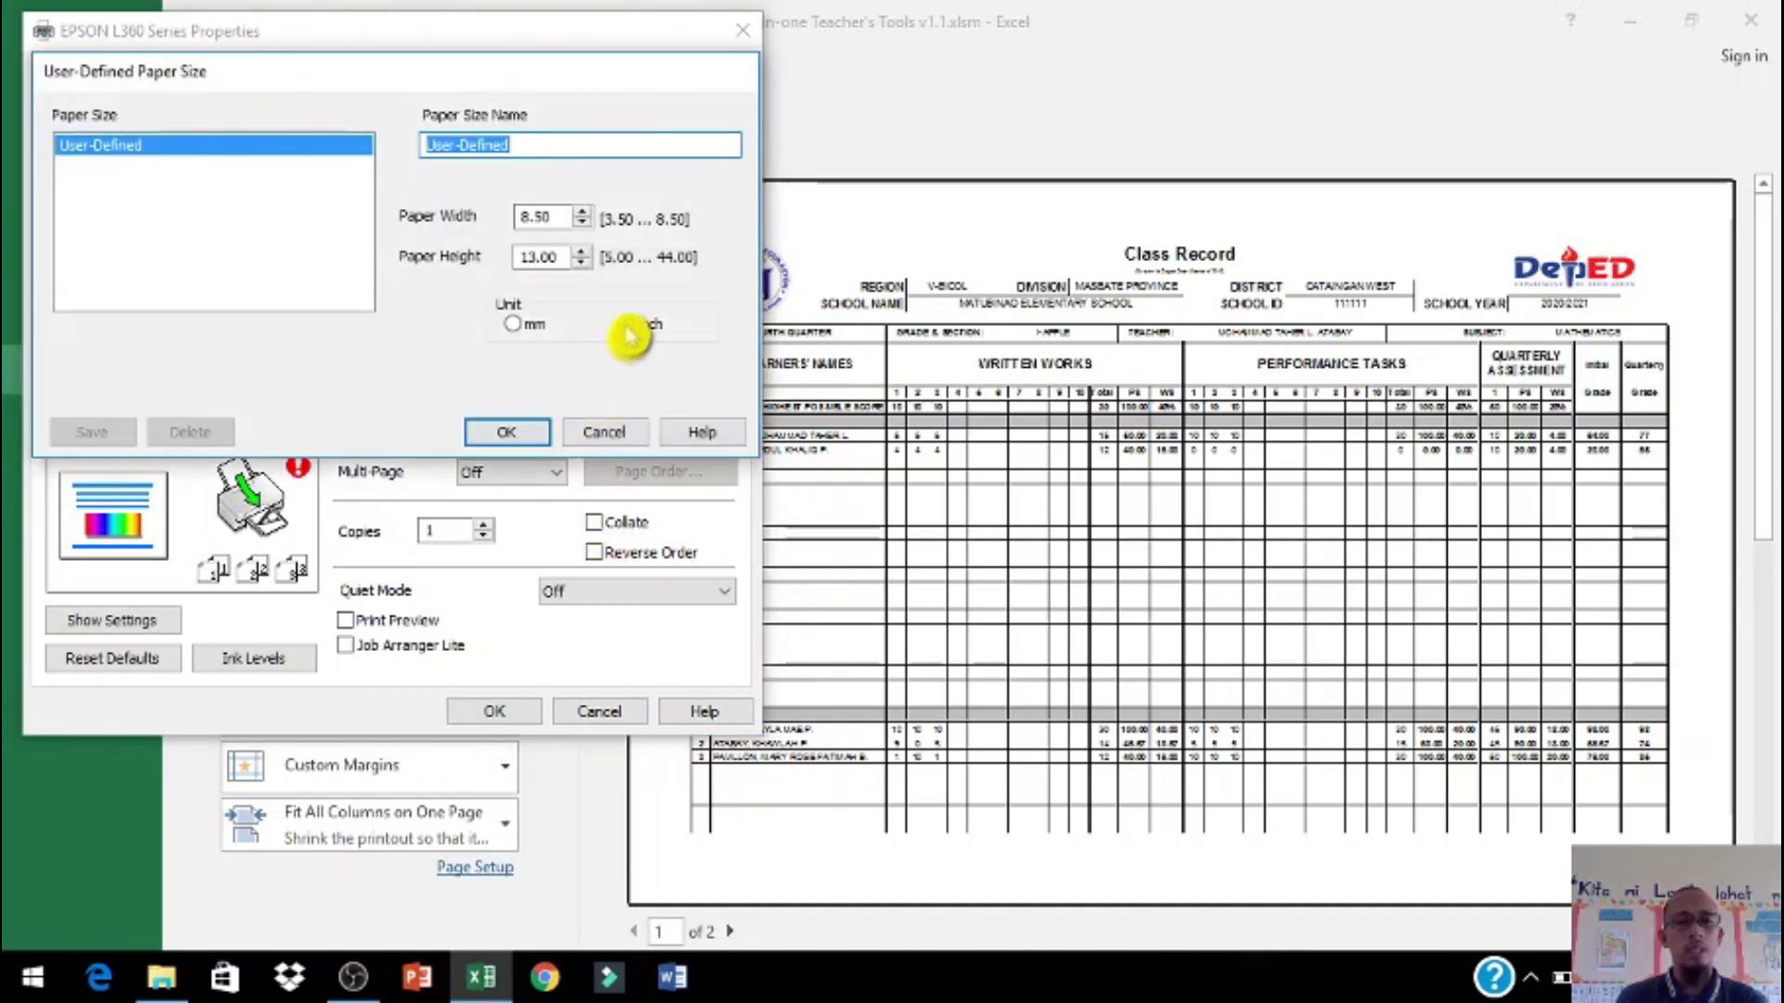
click(555, 218)
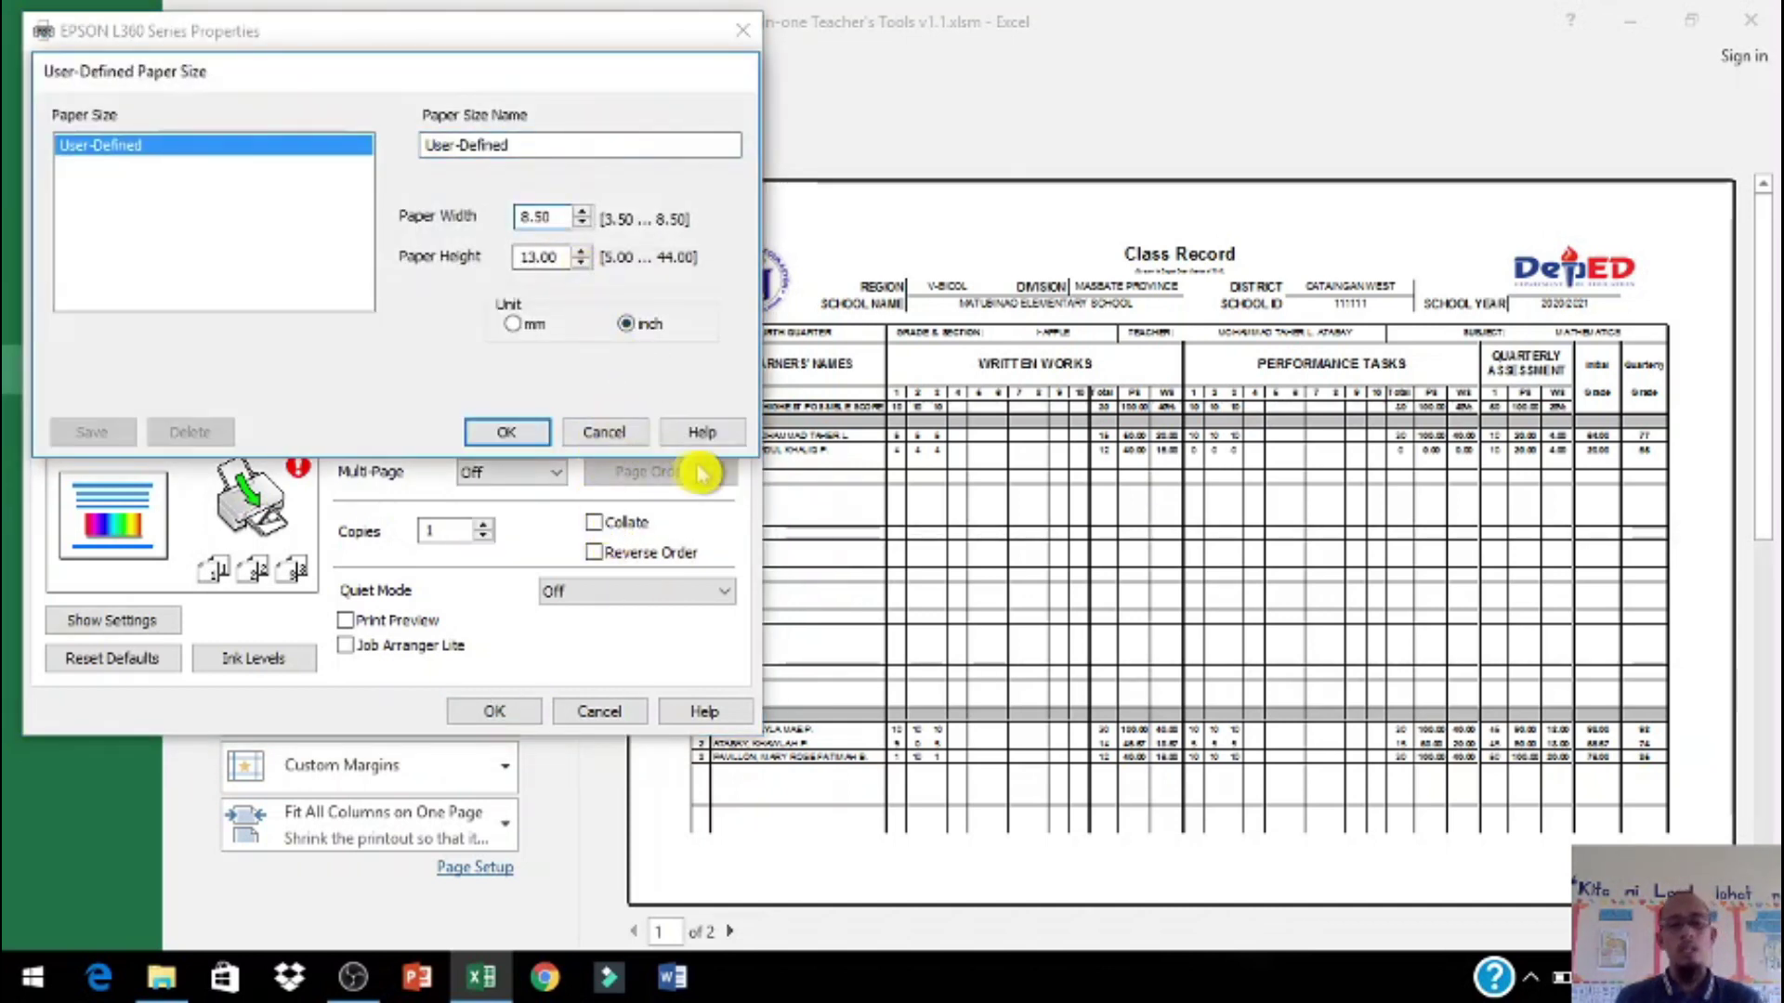
key(BackSpace)
key(BackSpace)
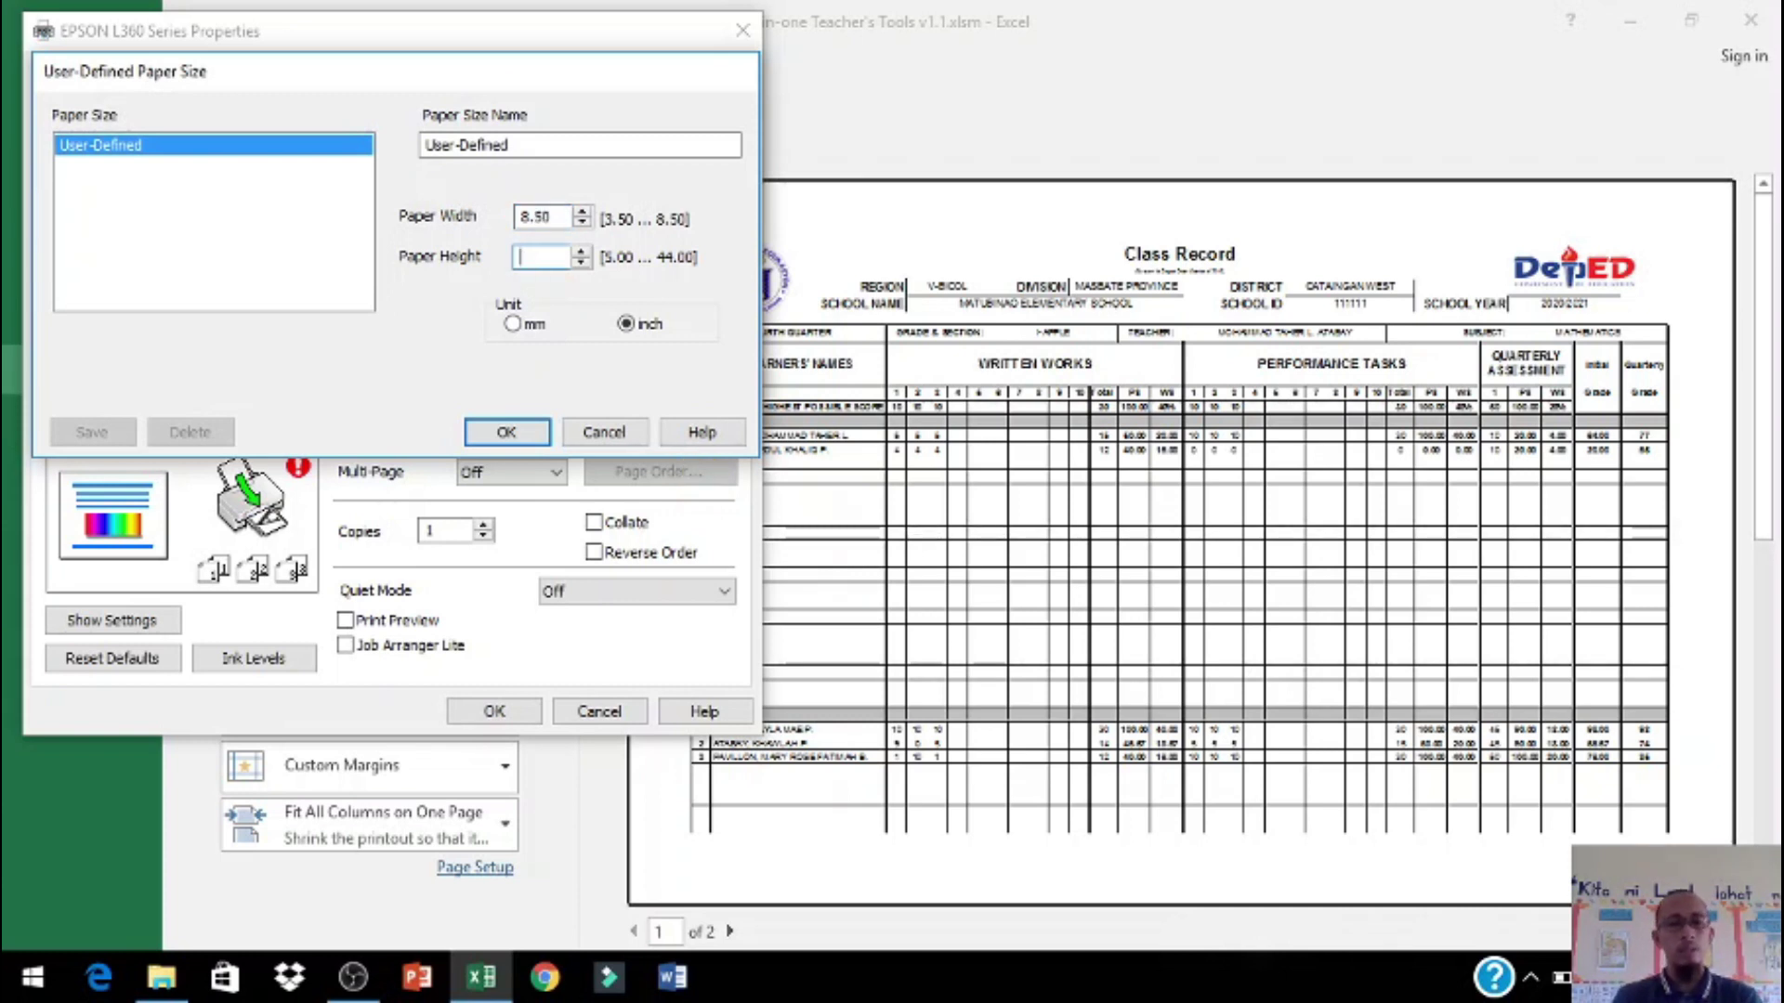
click(506, 432)
click(495, 710)
click(1404, 647)
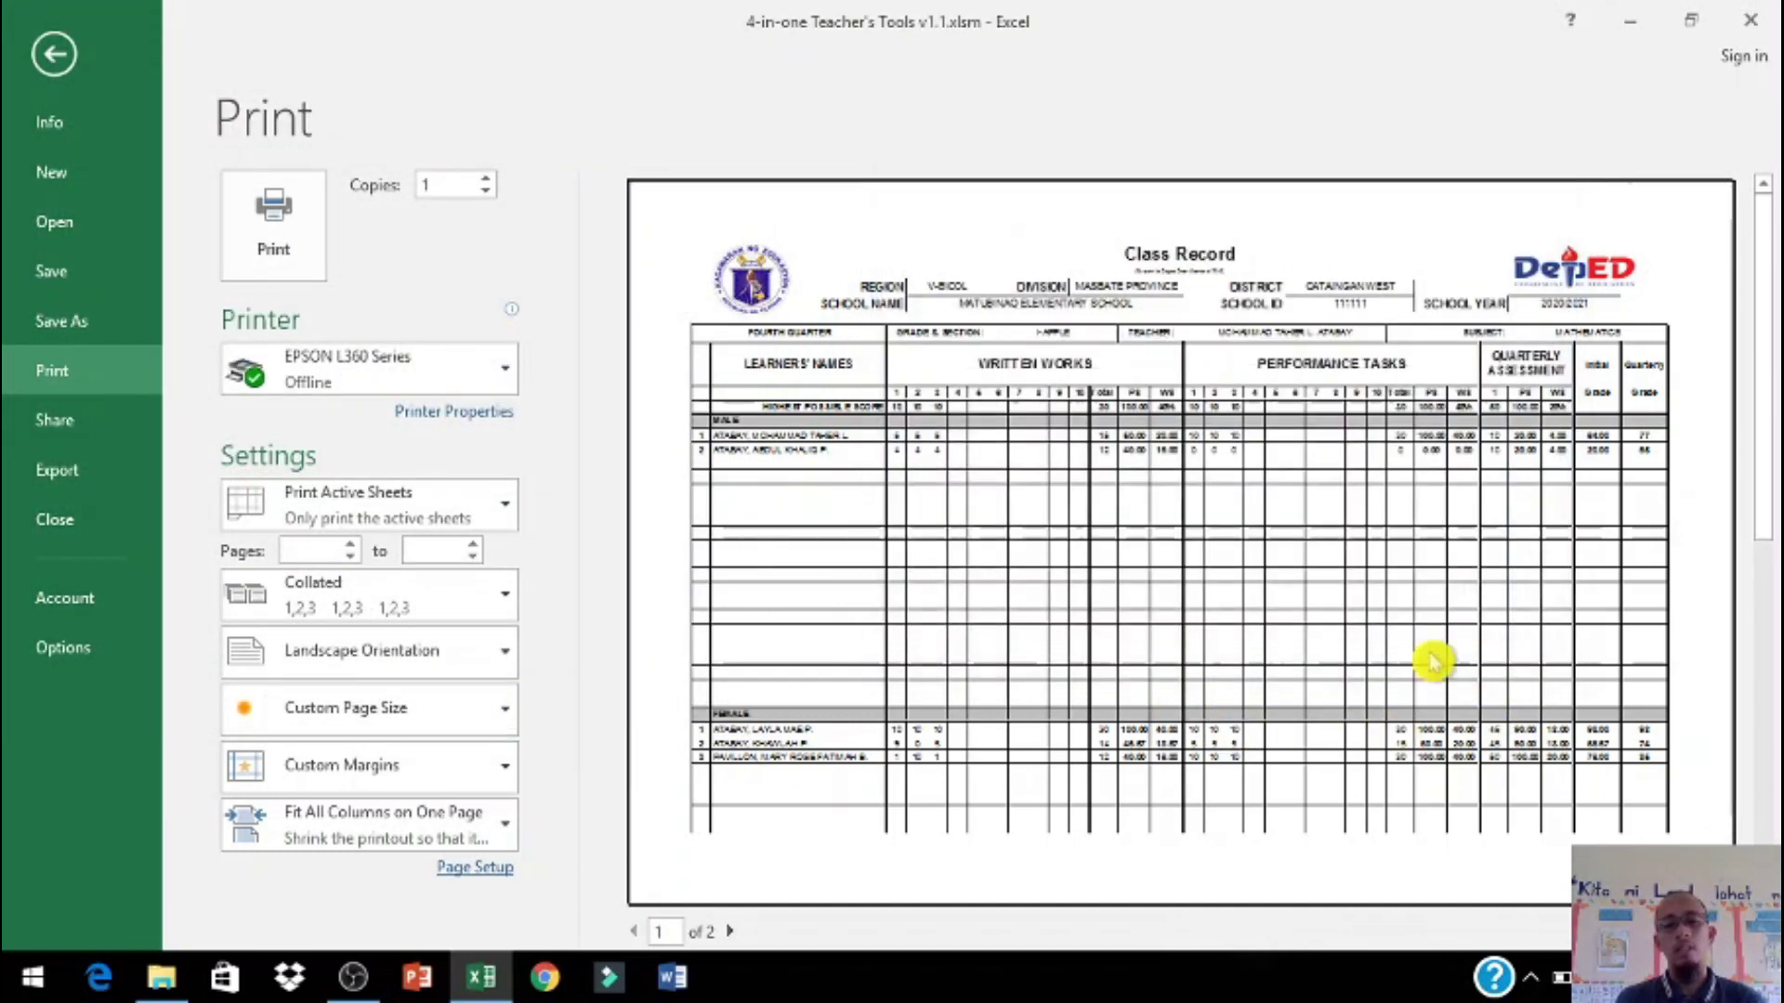
click(731, 931)
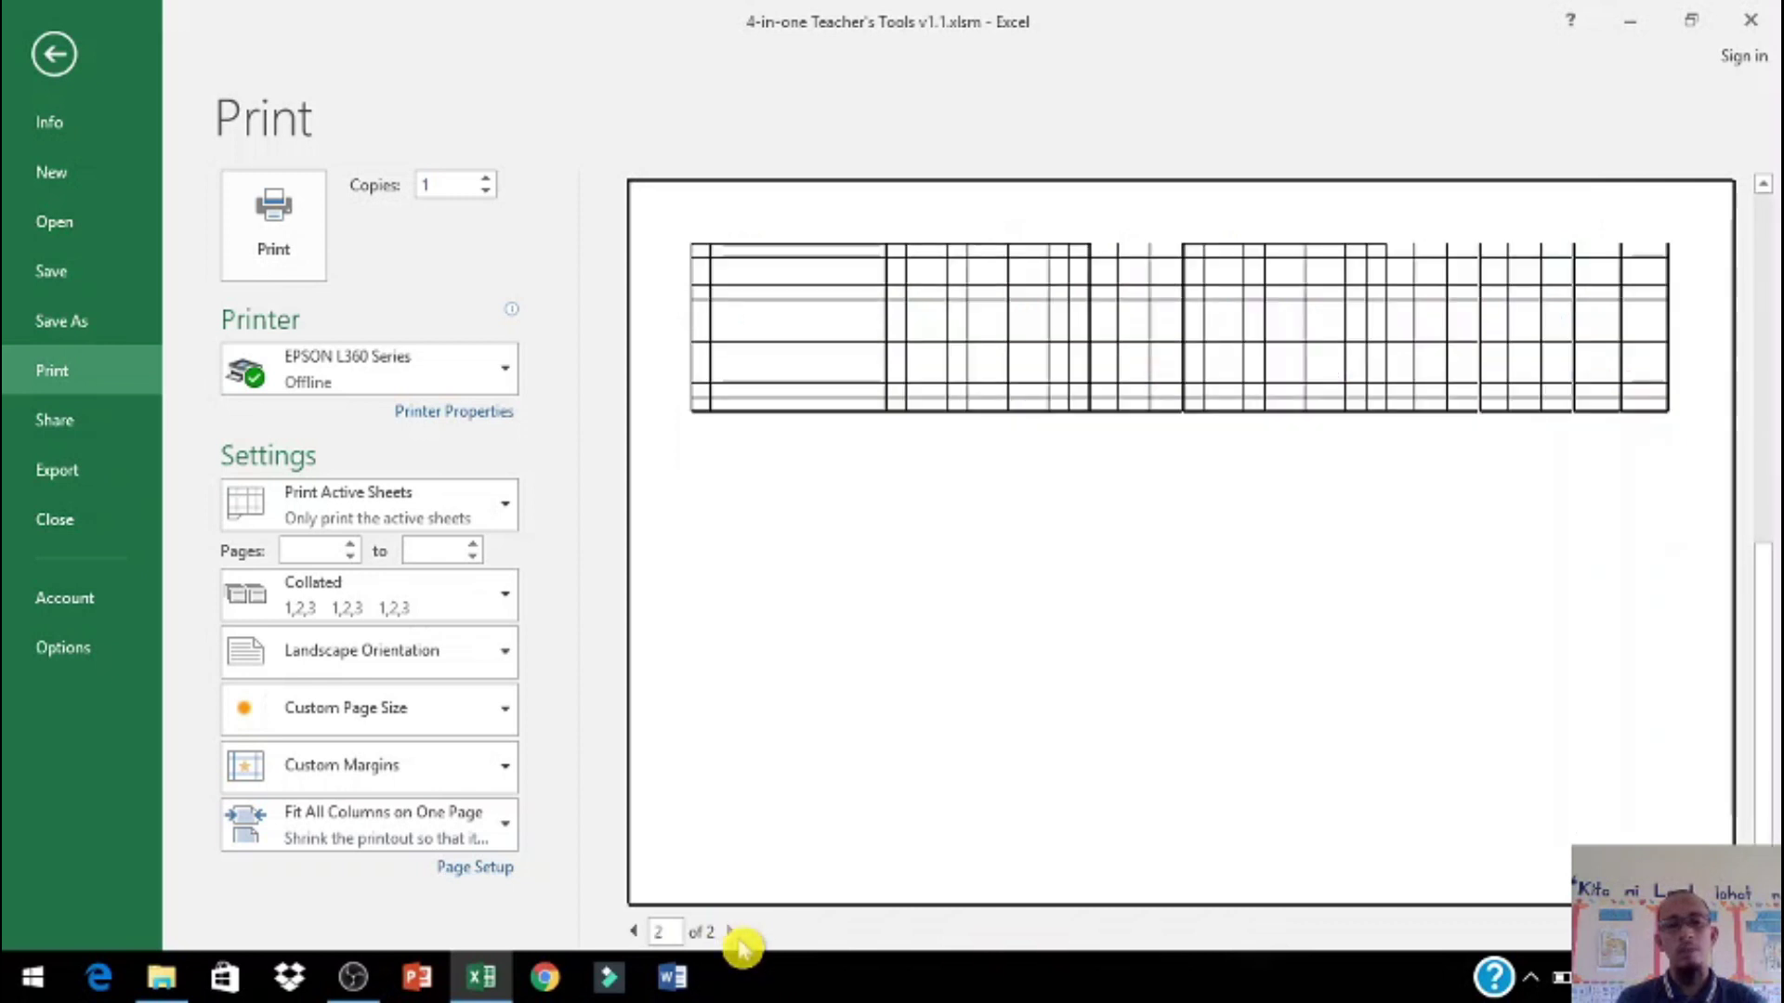
click(634, 932)
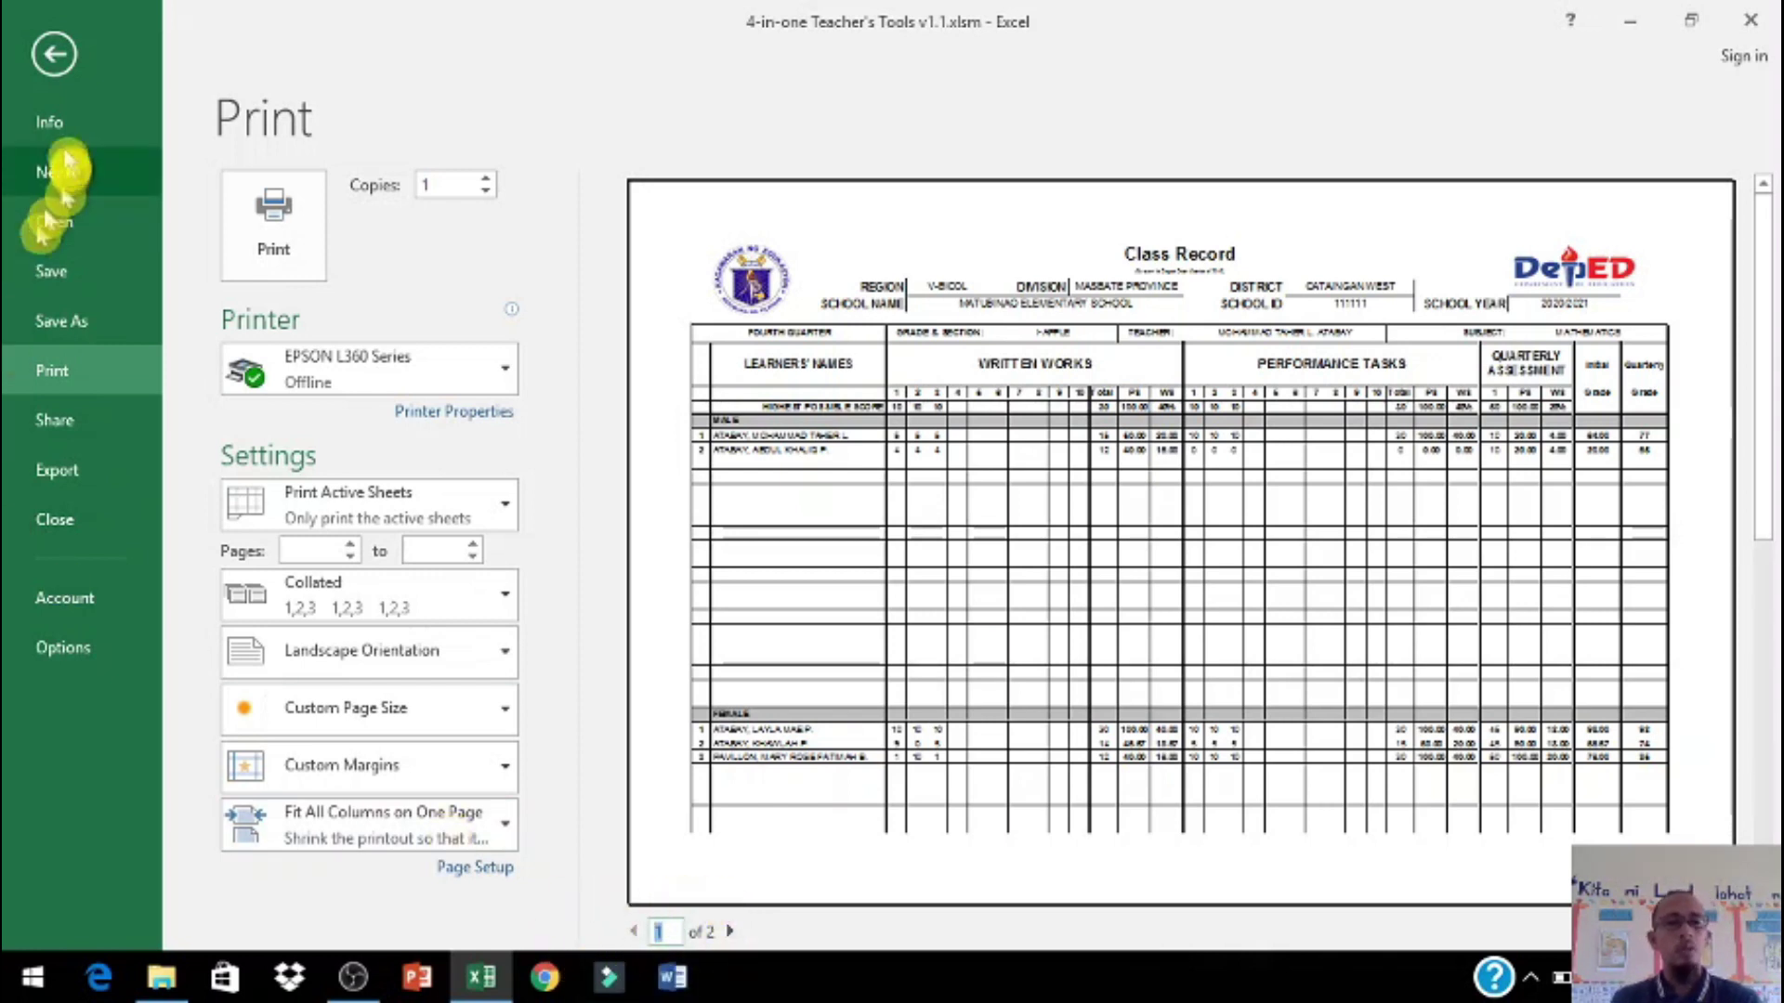
Step: Switch to the Grading Sheet and open its print preview with Ctrl+P
click(51, 56)
click(460, 902)
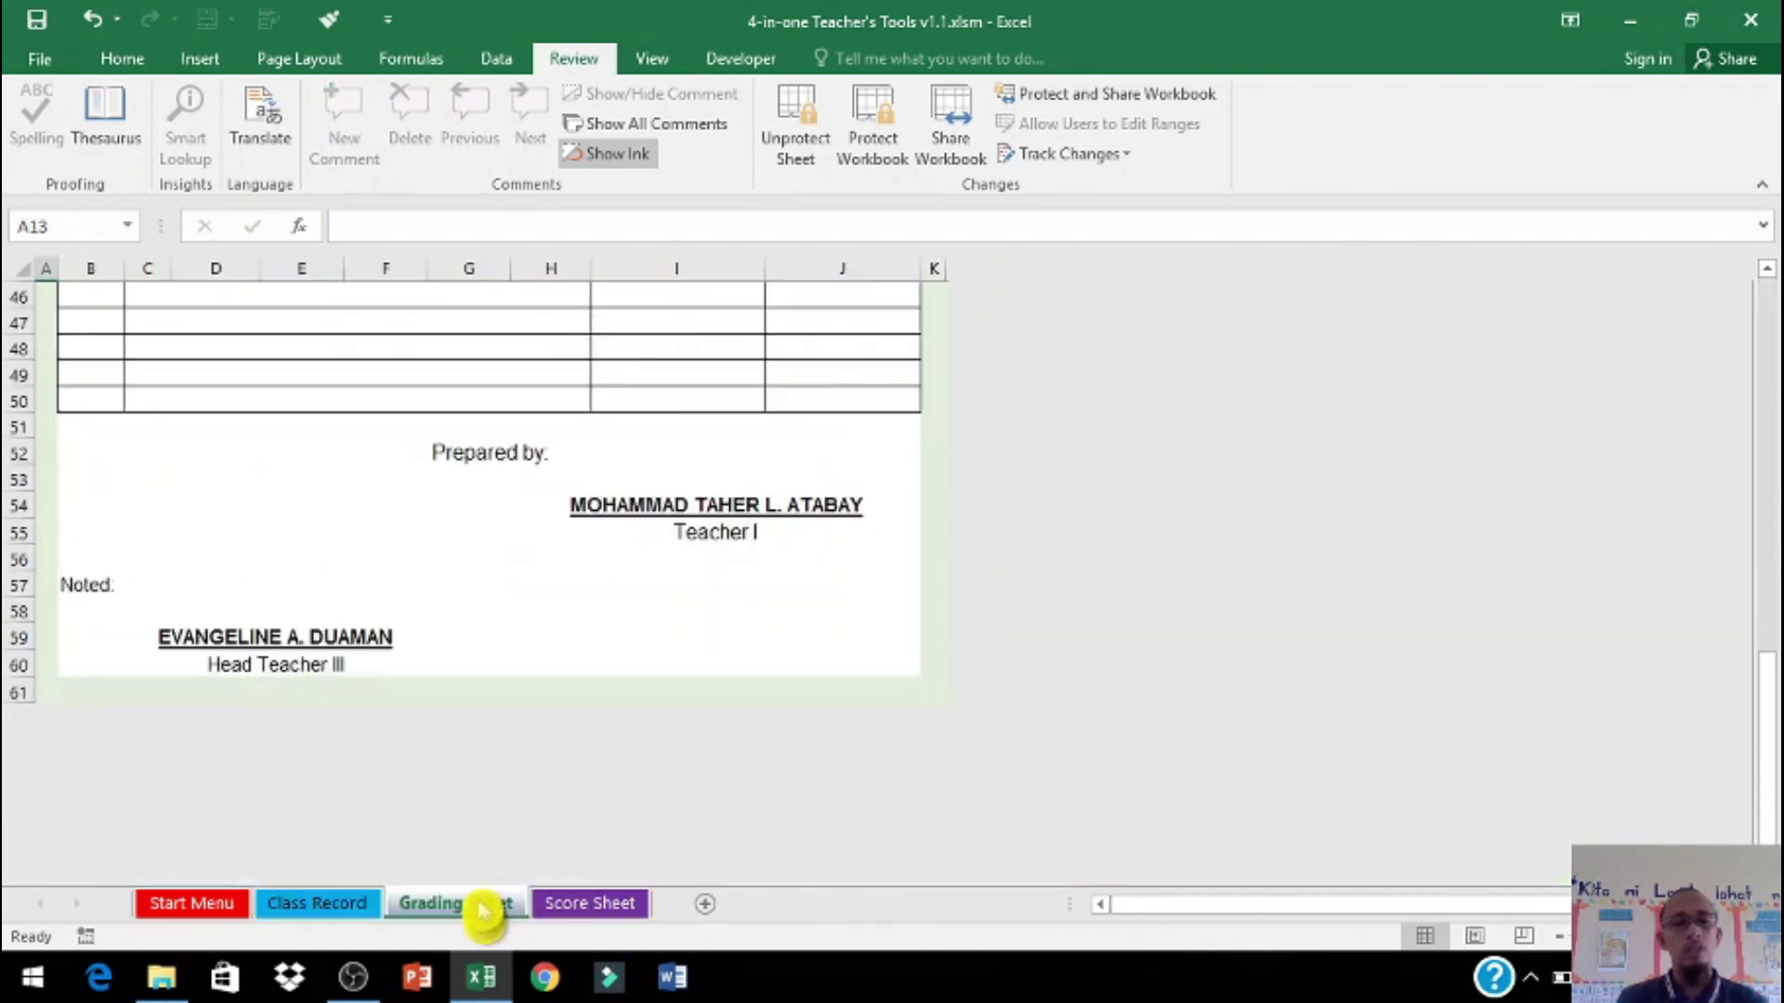
scroll(576, 757, up, 4)
scroll(562, 736, up, 3)
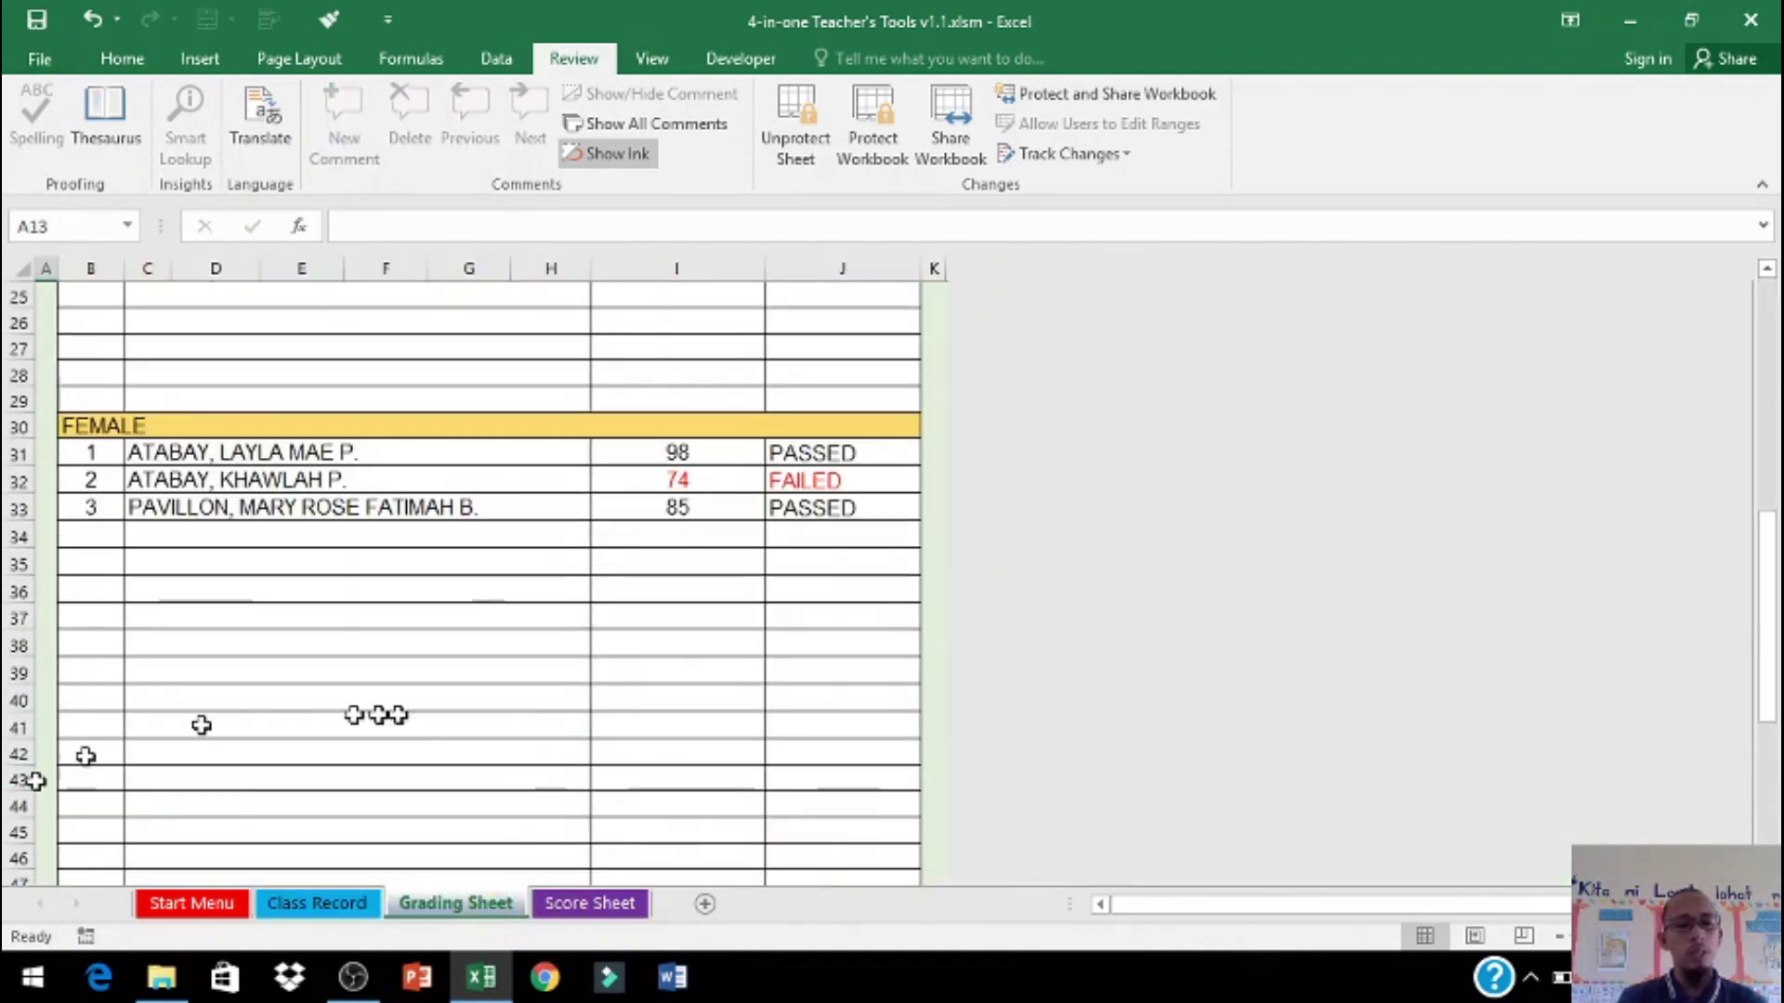
key(ctrl+p)
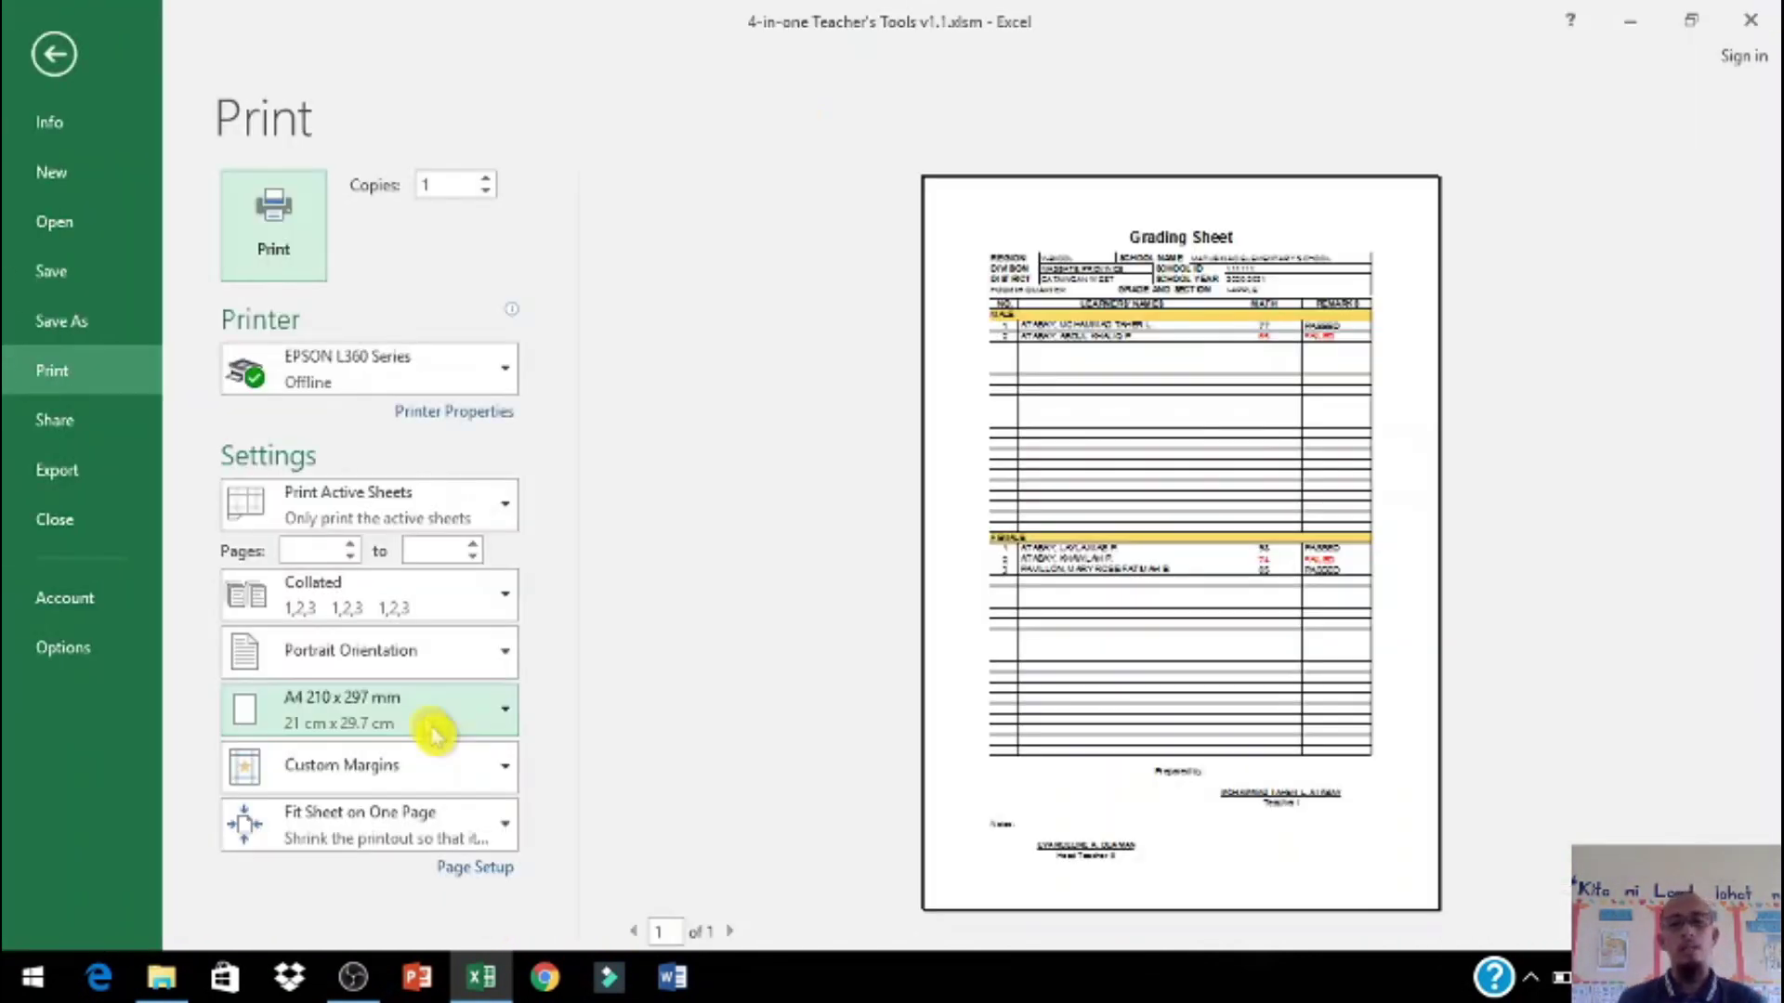
Step: Give the Grading Sheet a User-Defined 8.5 × 13 inch portrait paper size
click(483, 871)
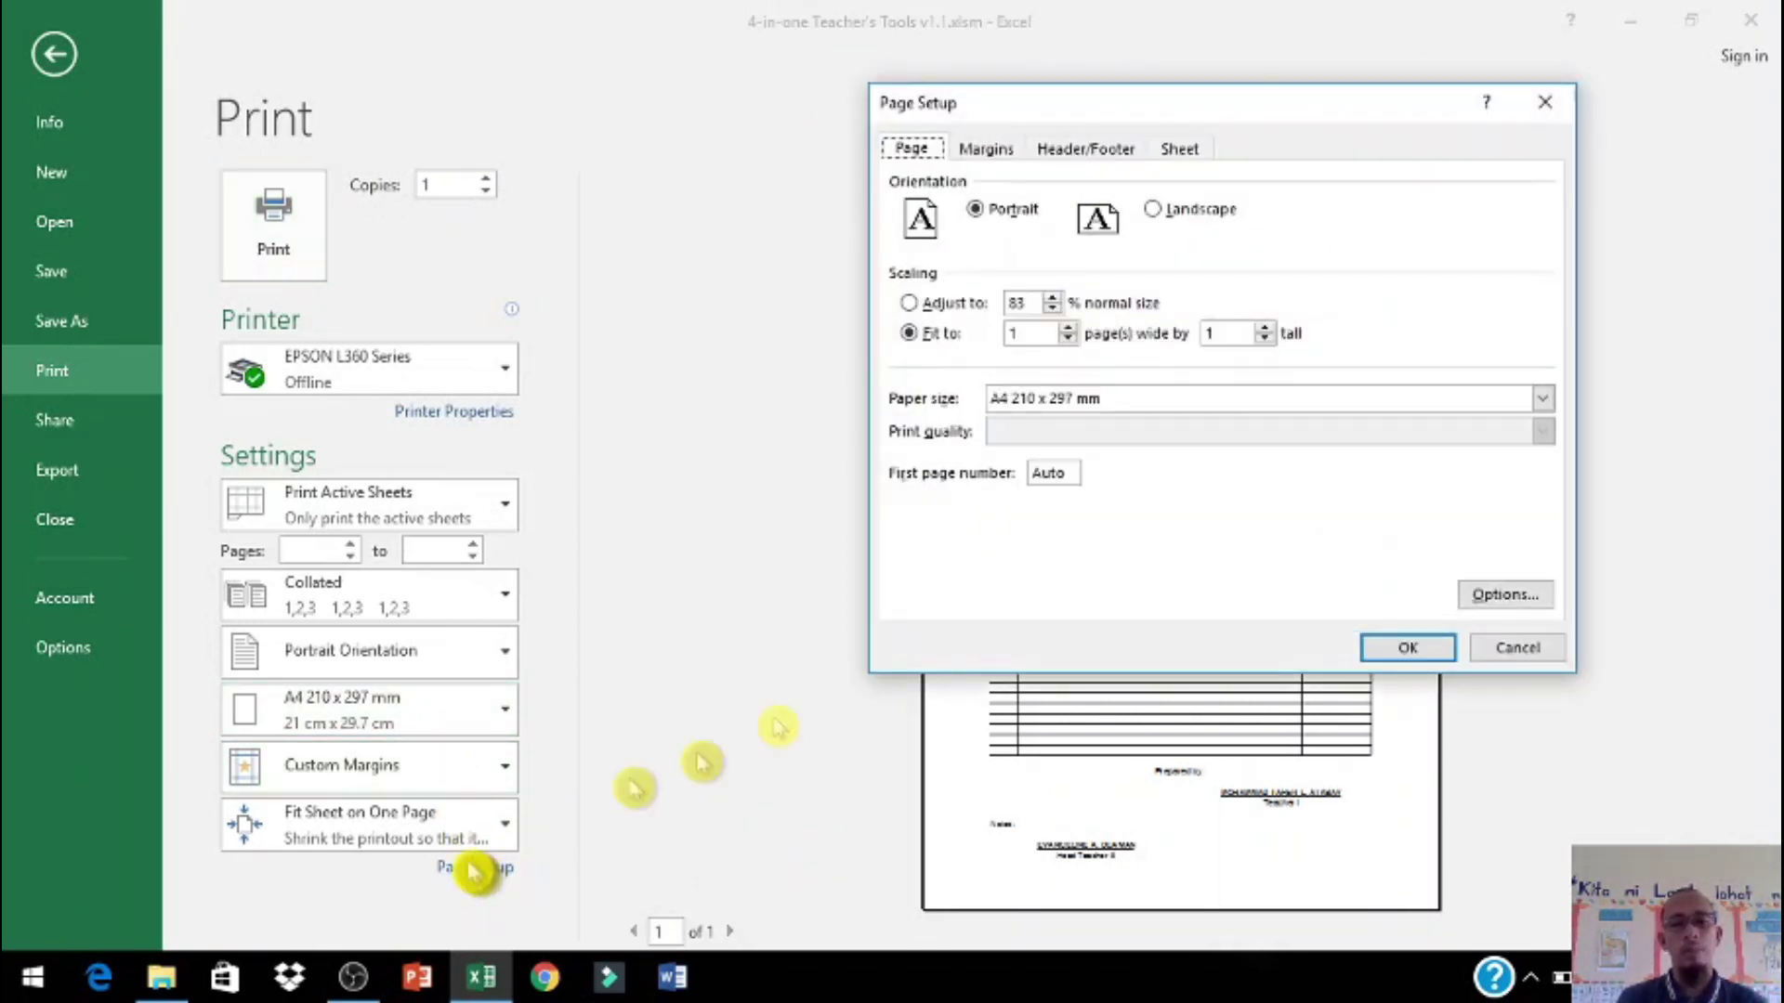
click(1506, 595)
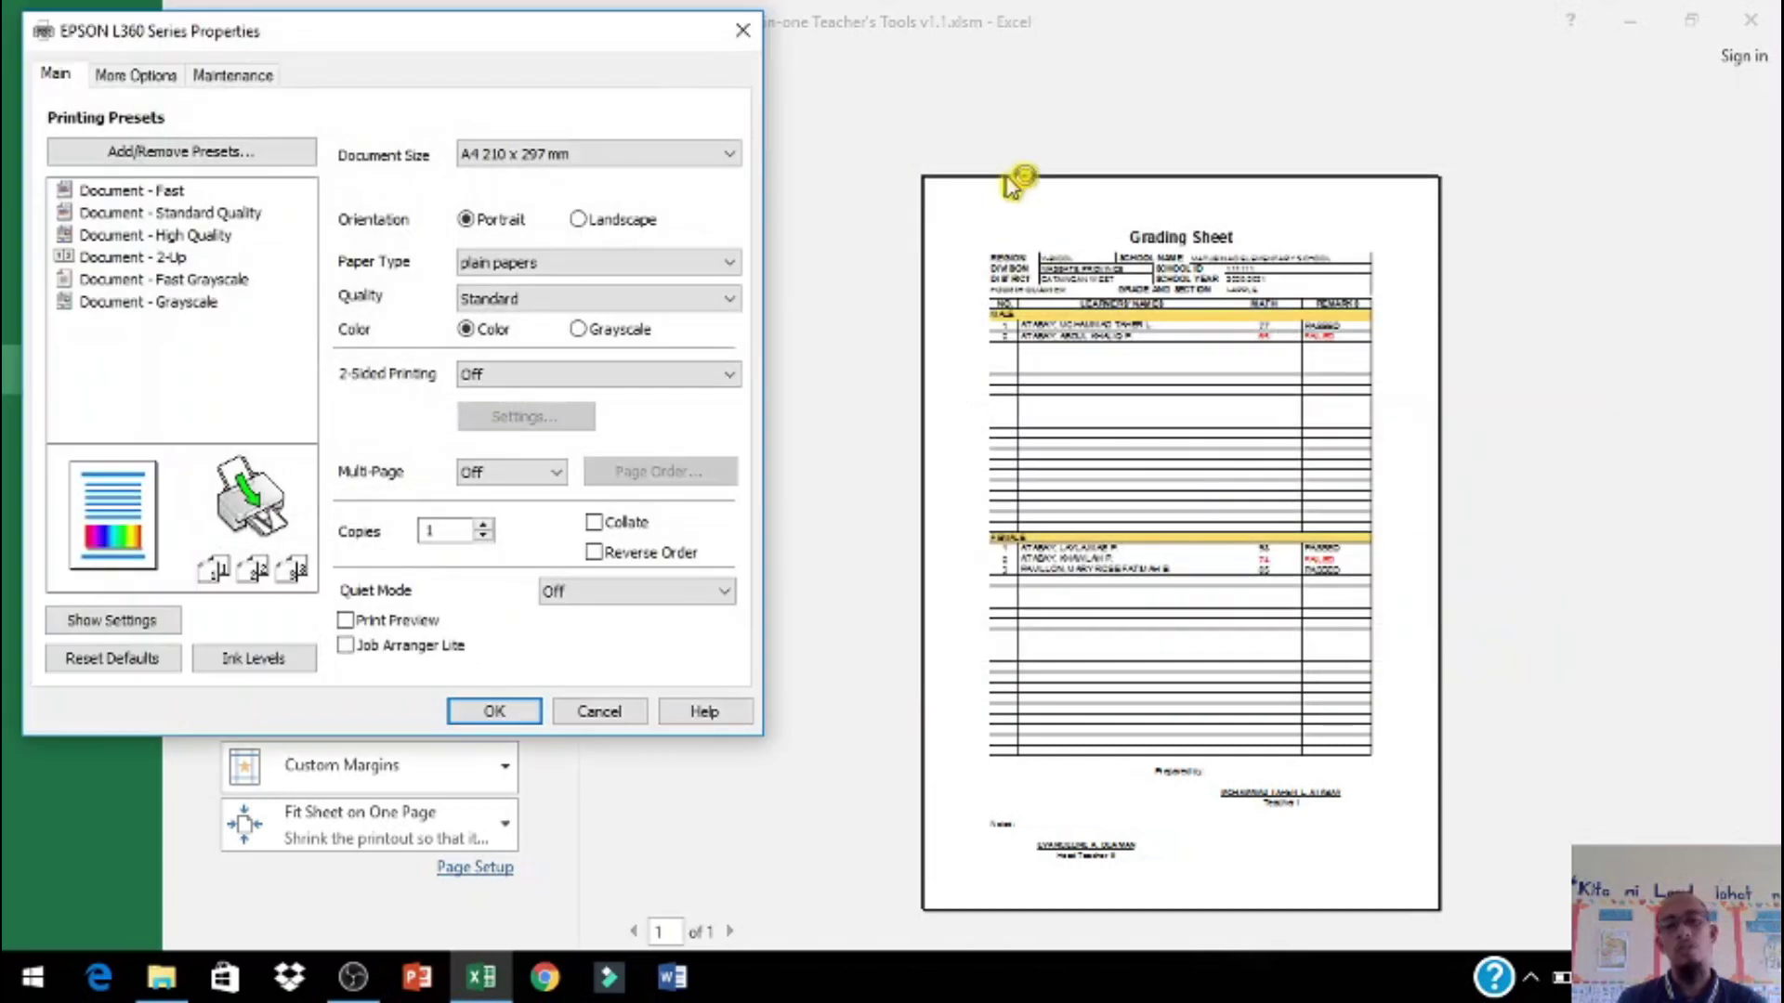
click(701, 153)
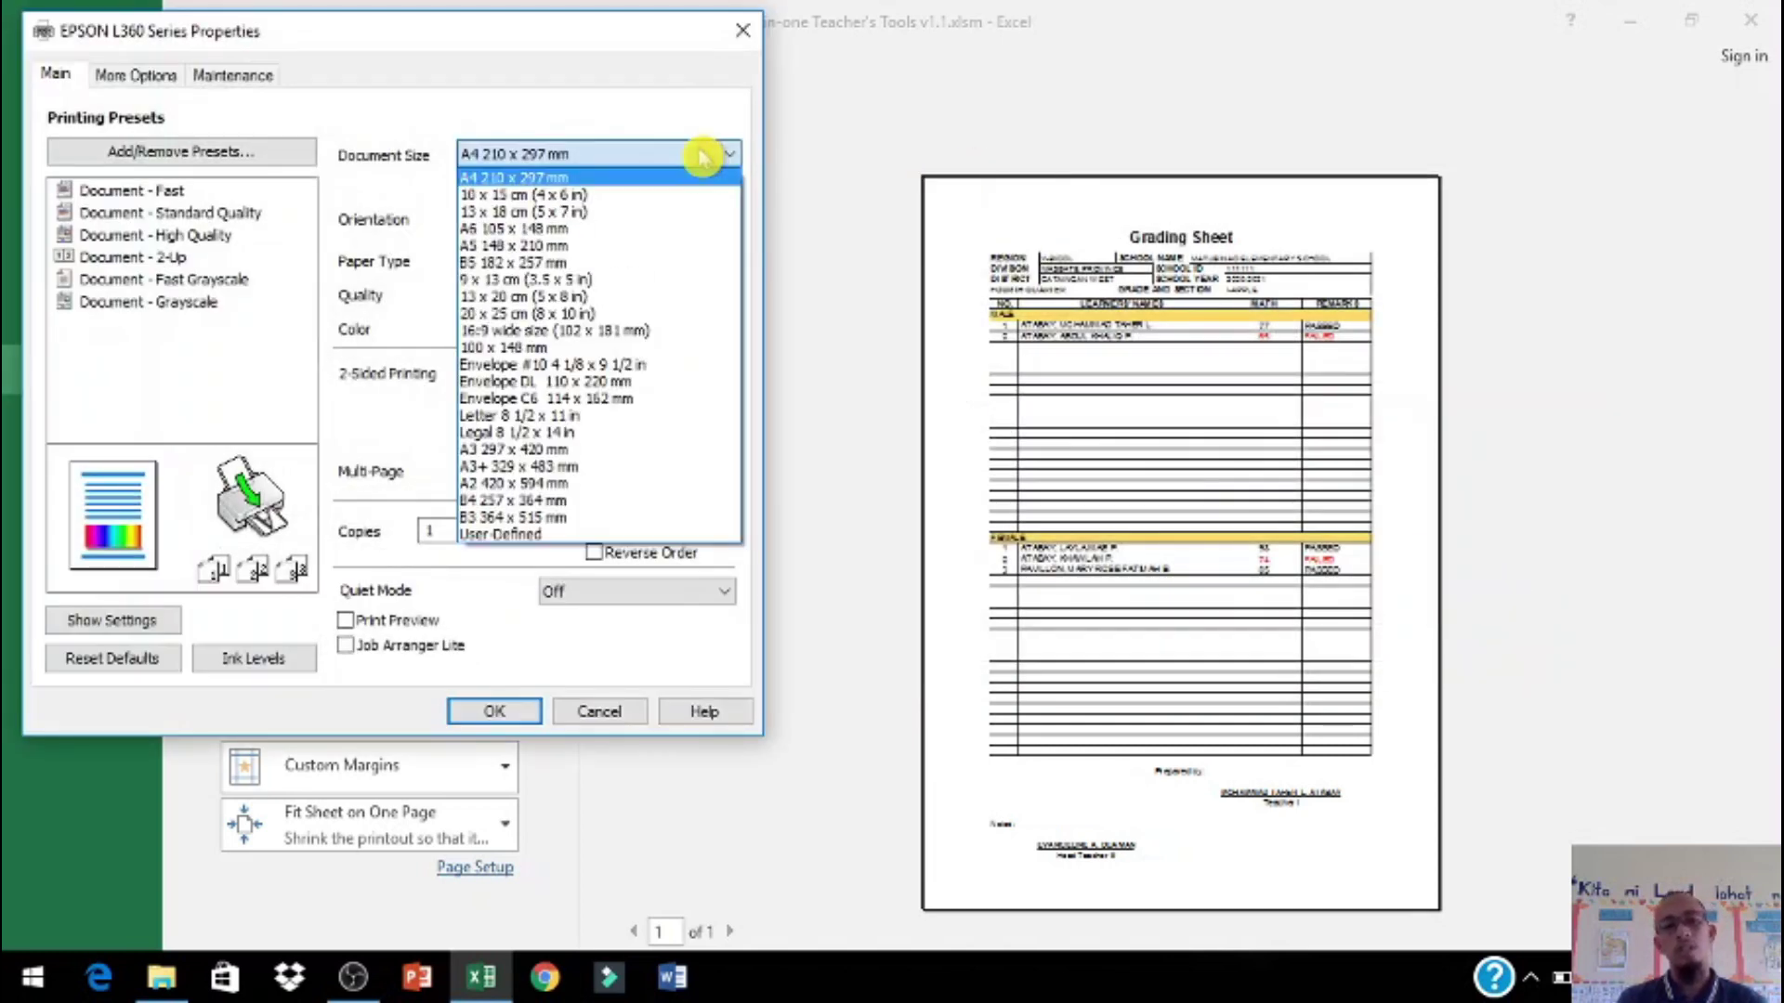
click(587, 536)
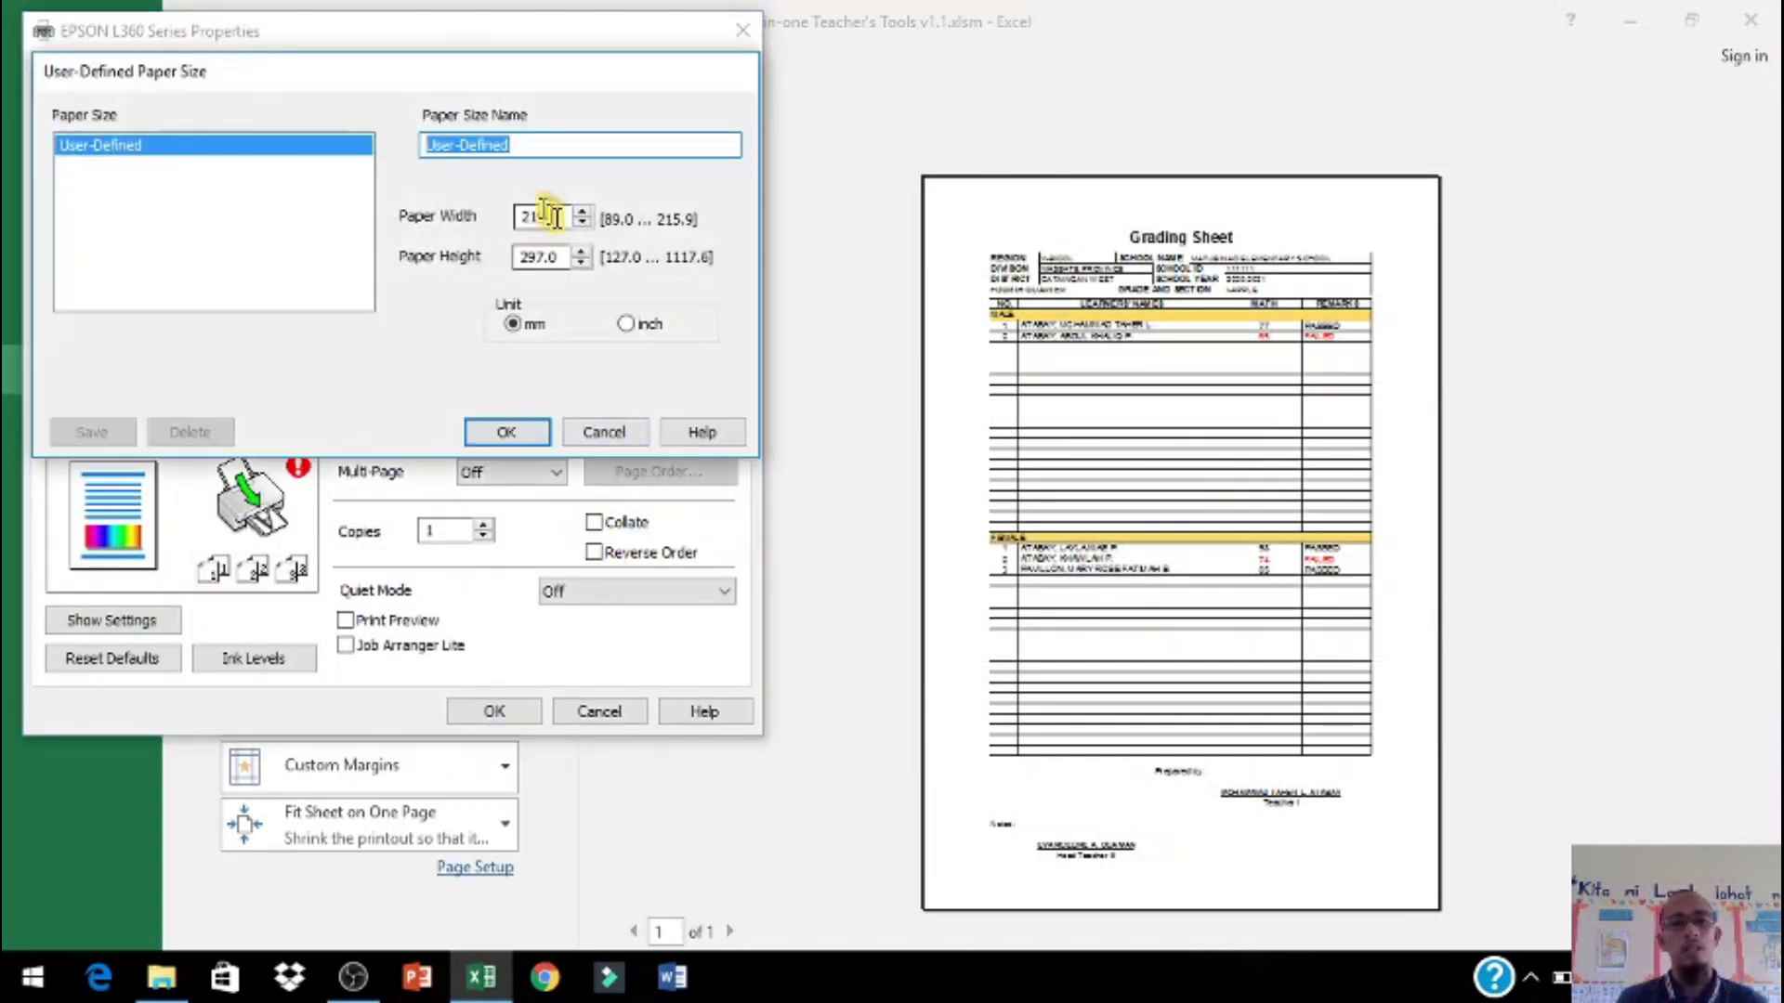
click(625, 322)
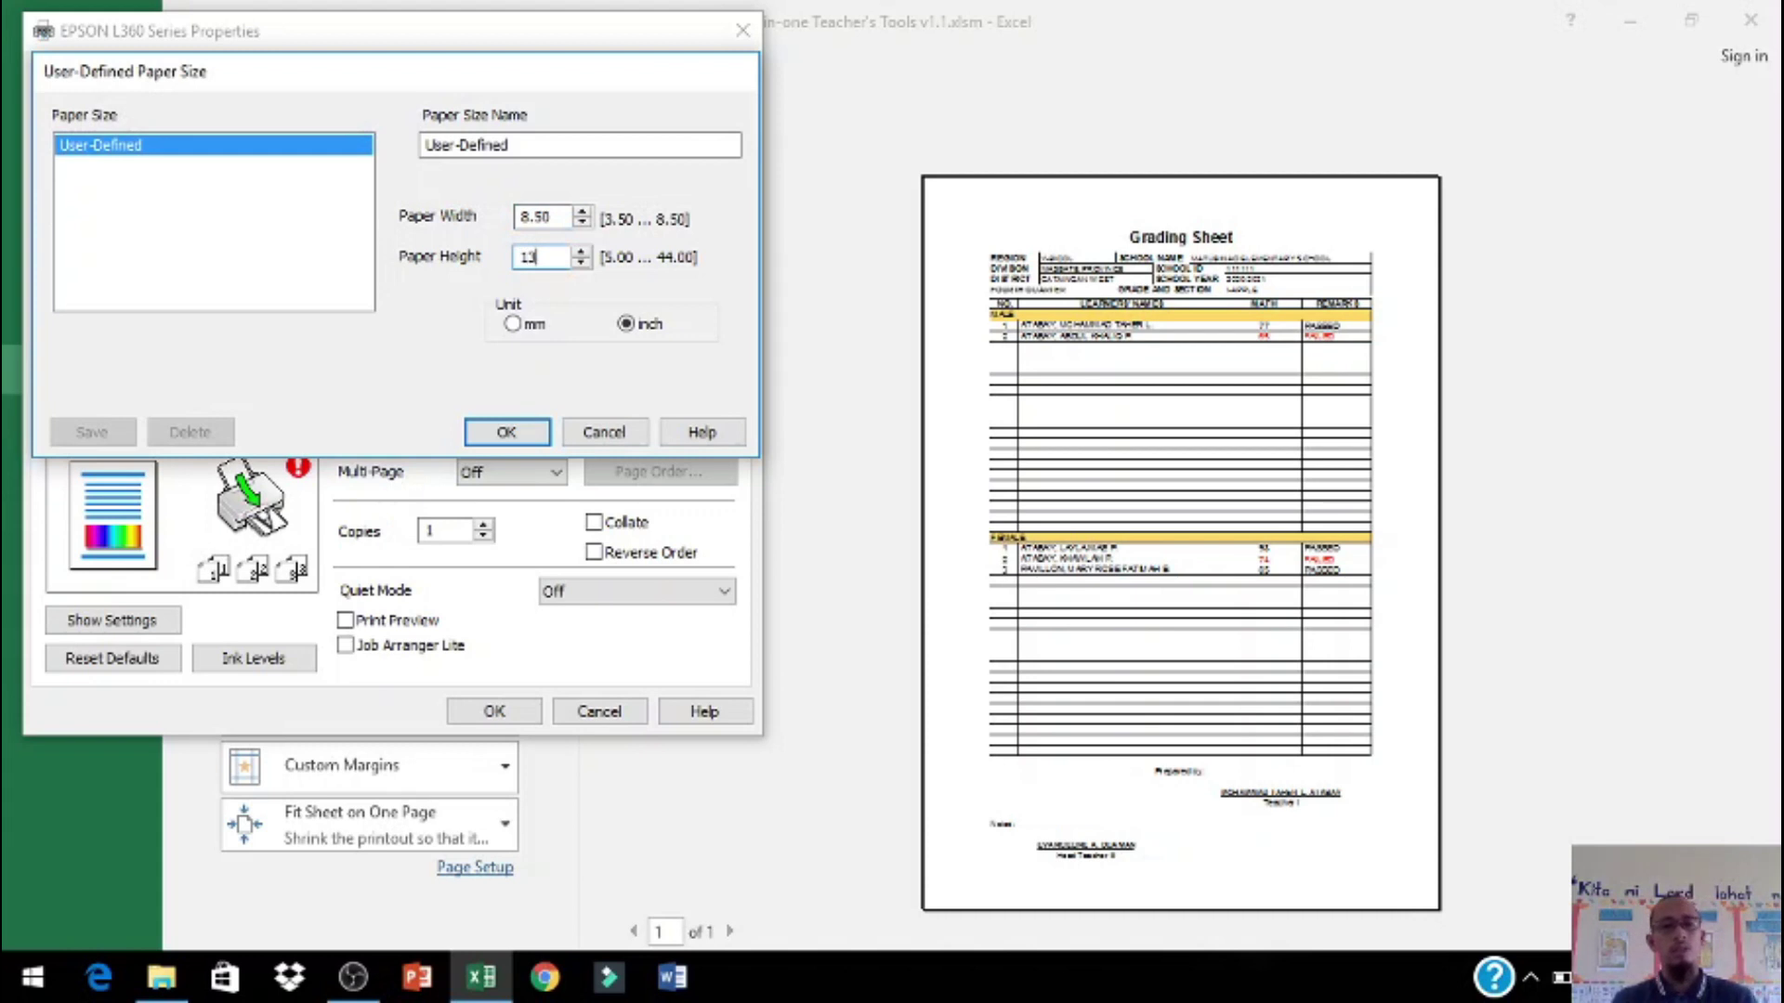
text(13)
click(525, 432)
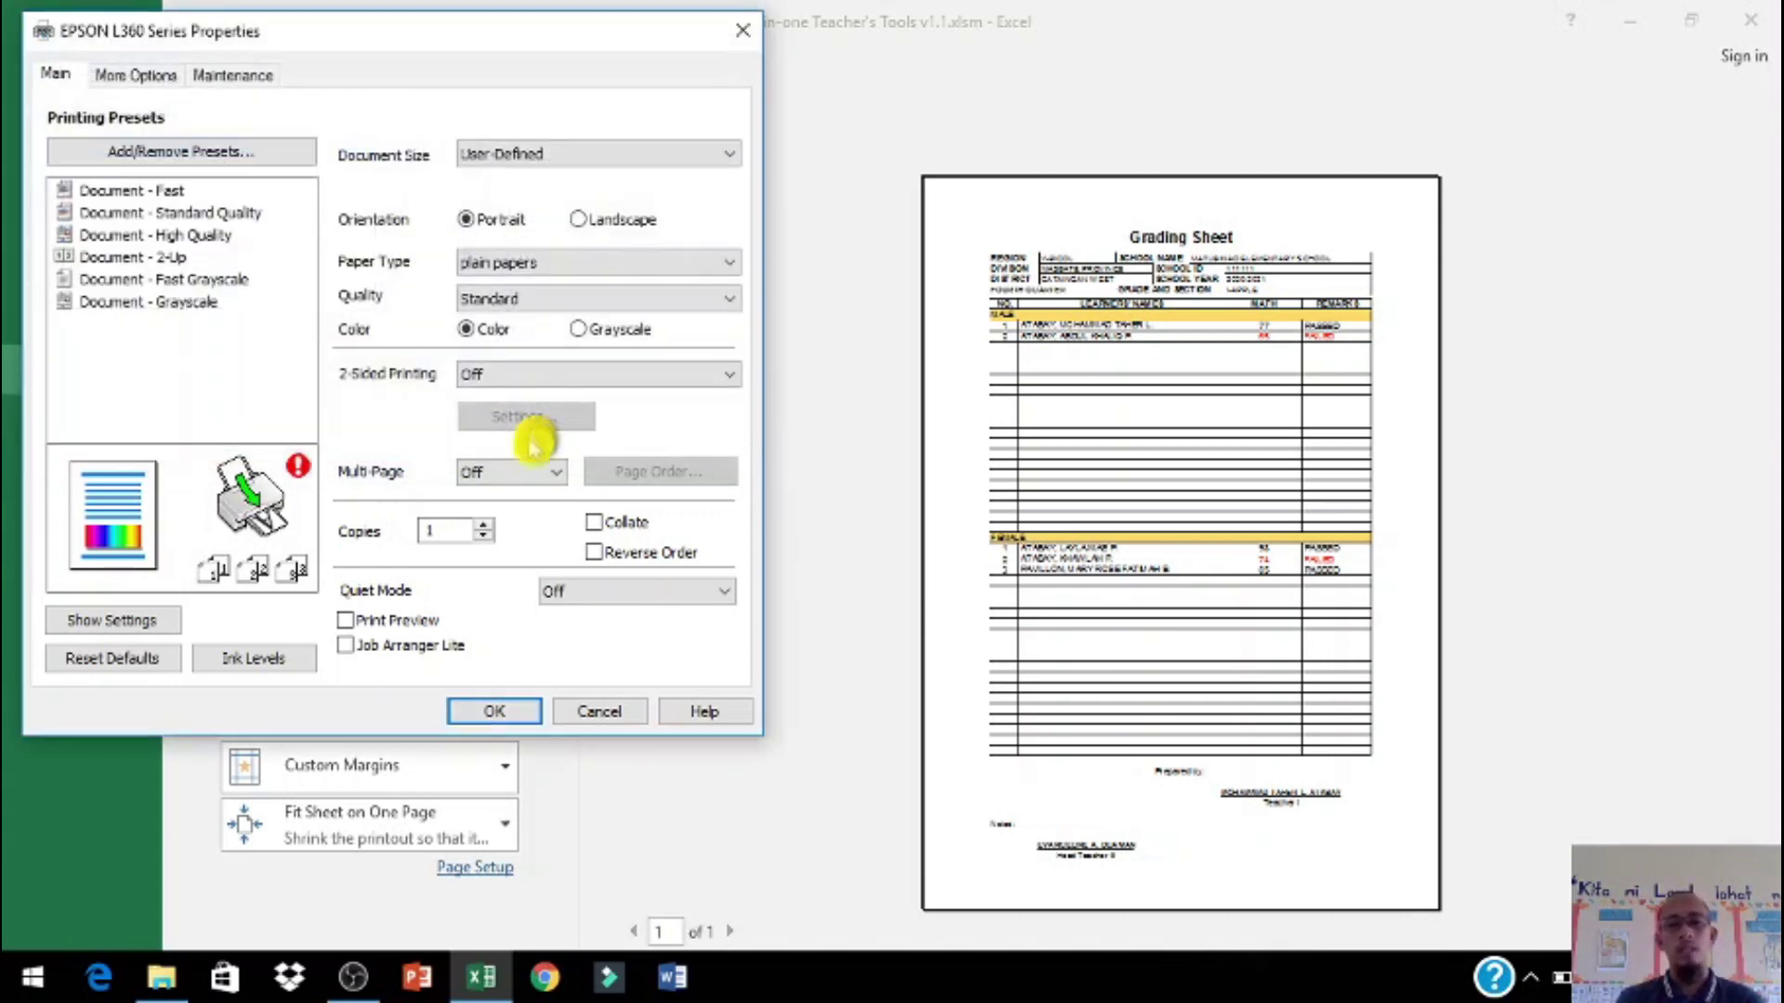
click(518, 716)
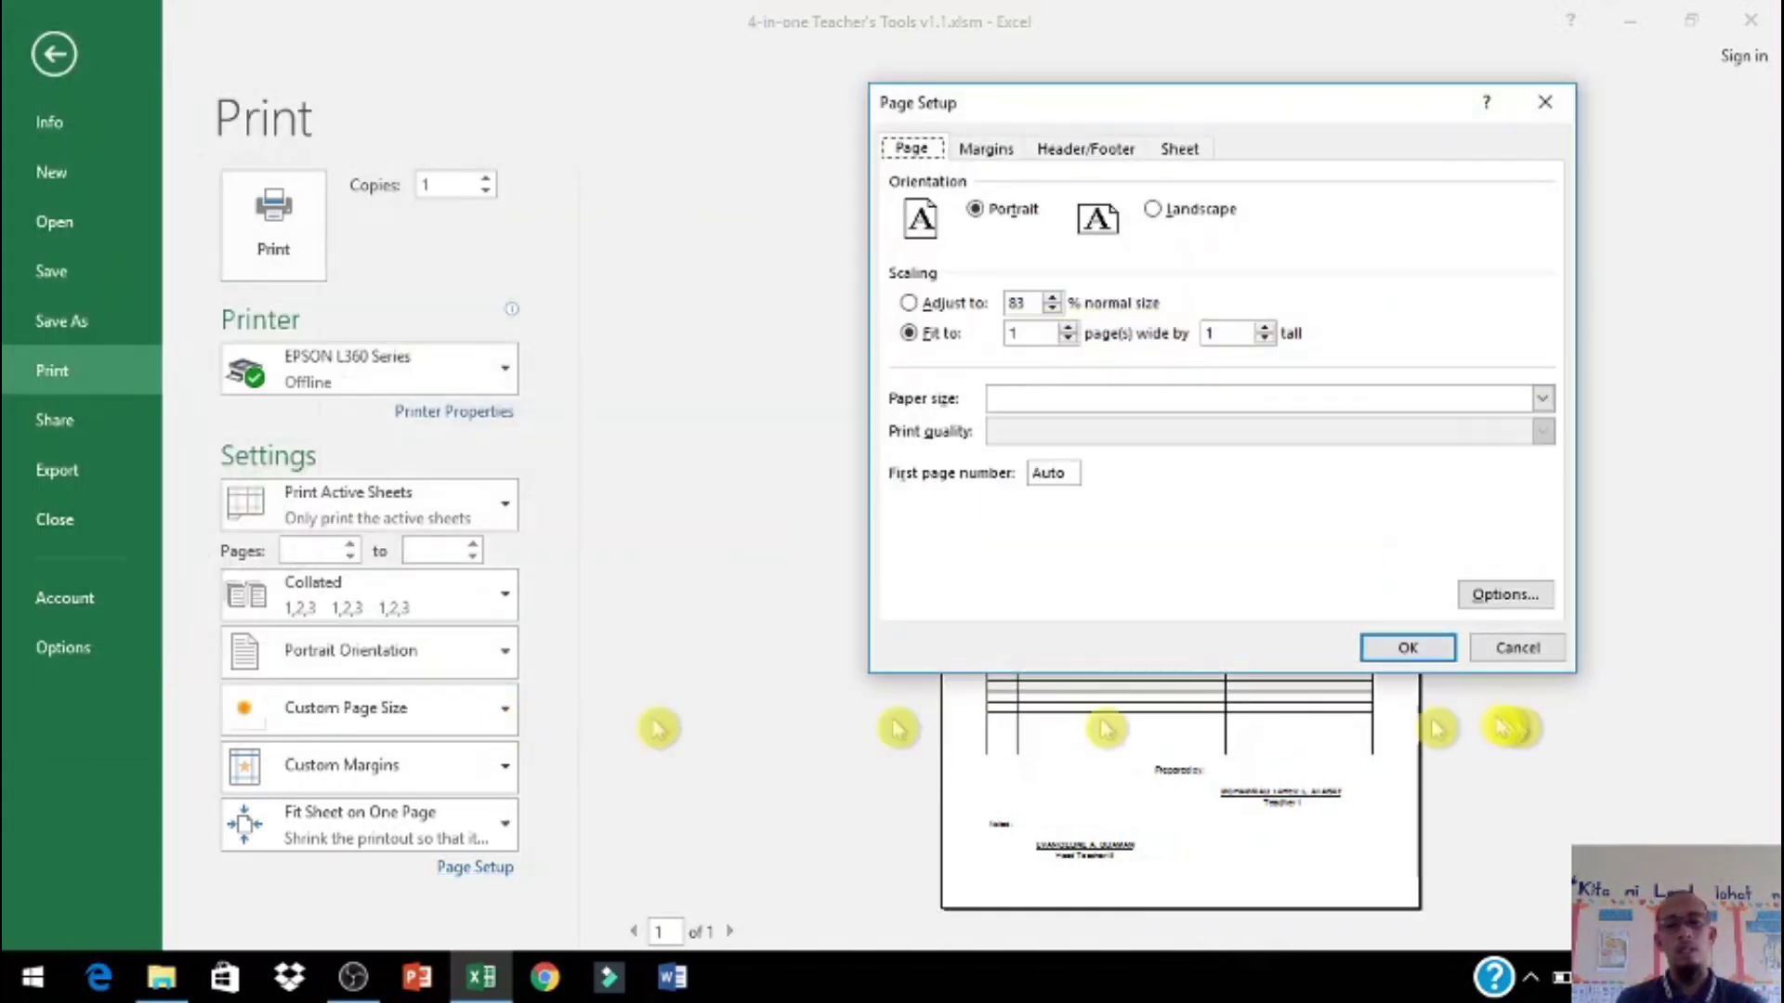
click(1410, 650)
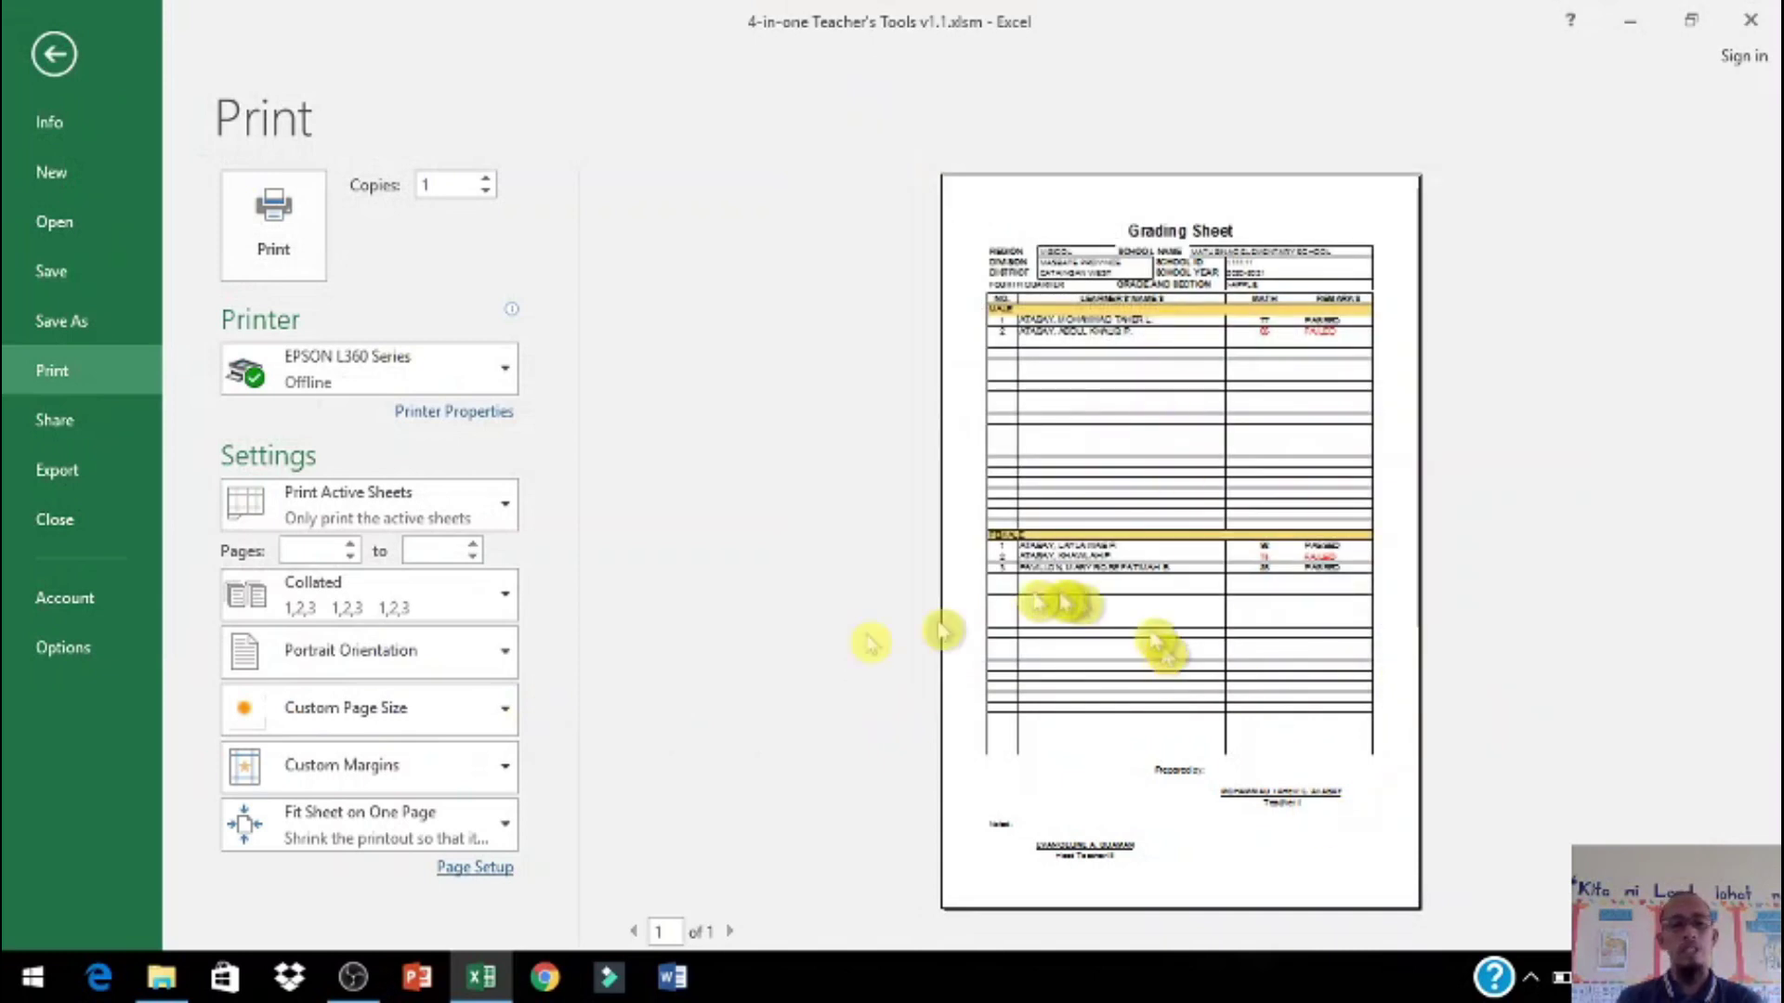
Step: Show the Score Sheet, selecting A15:A21 to view the learners' math scores 45, 45, 50
click(53, 52)
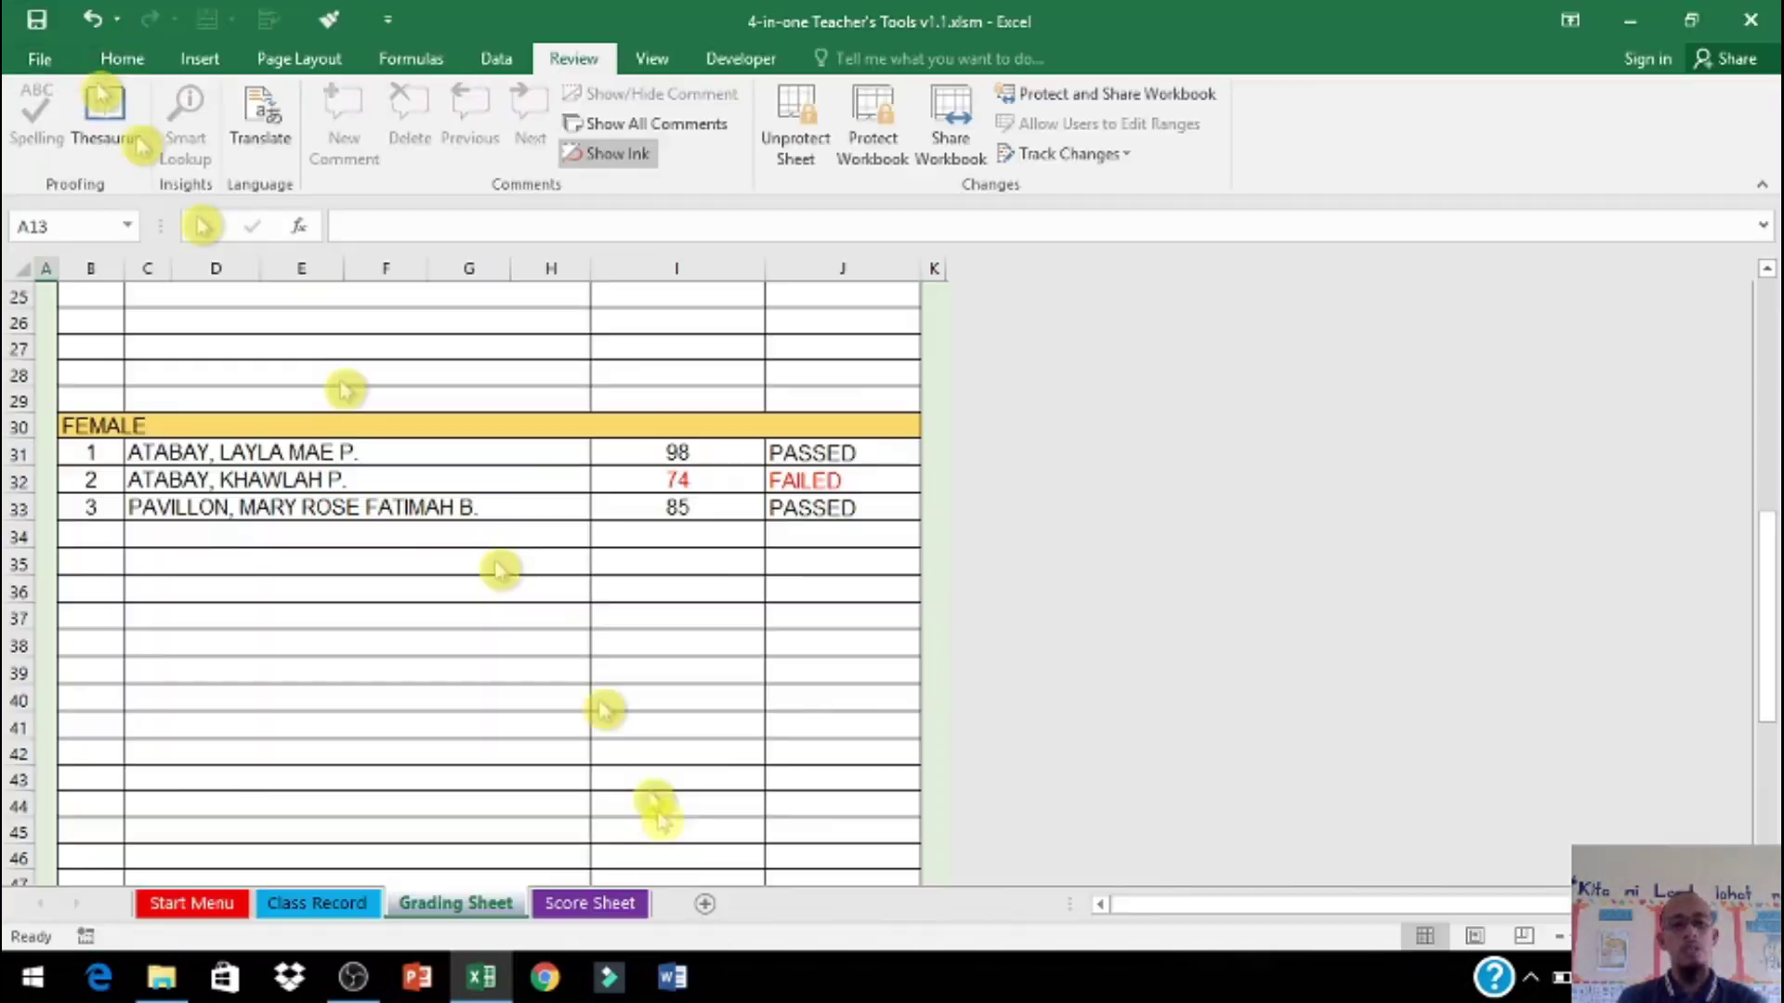
click(599, 906)
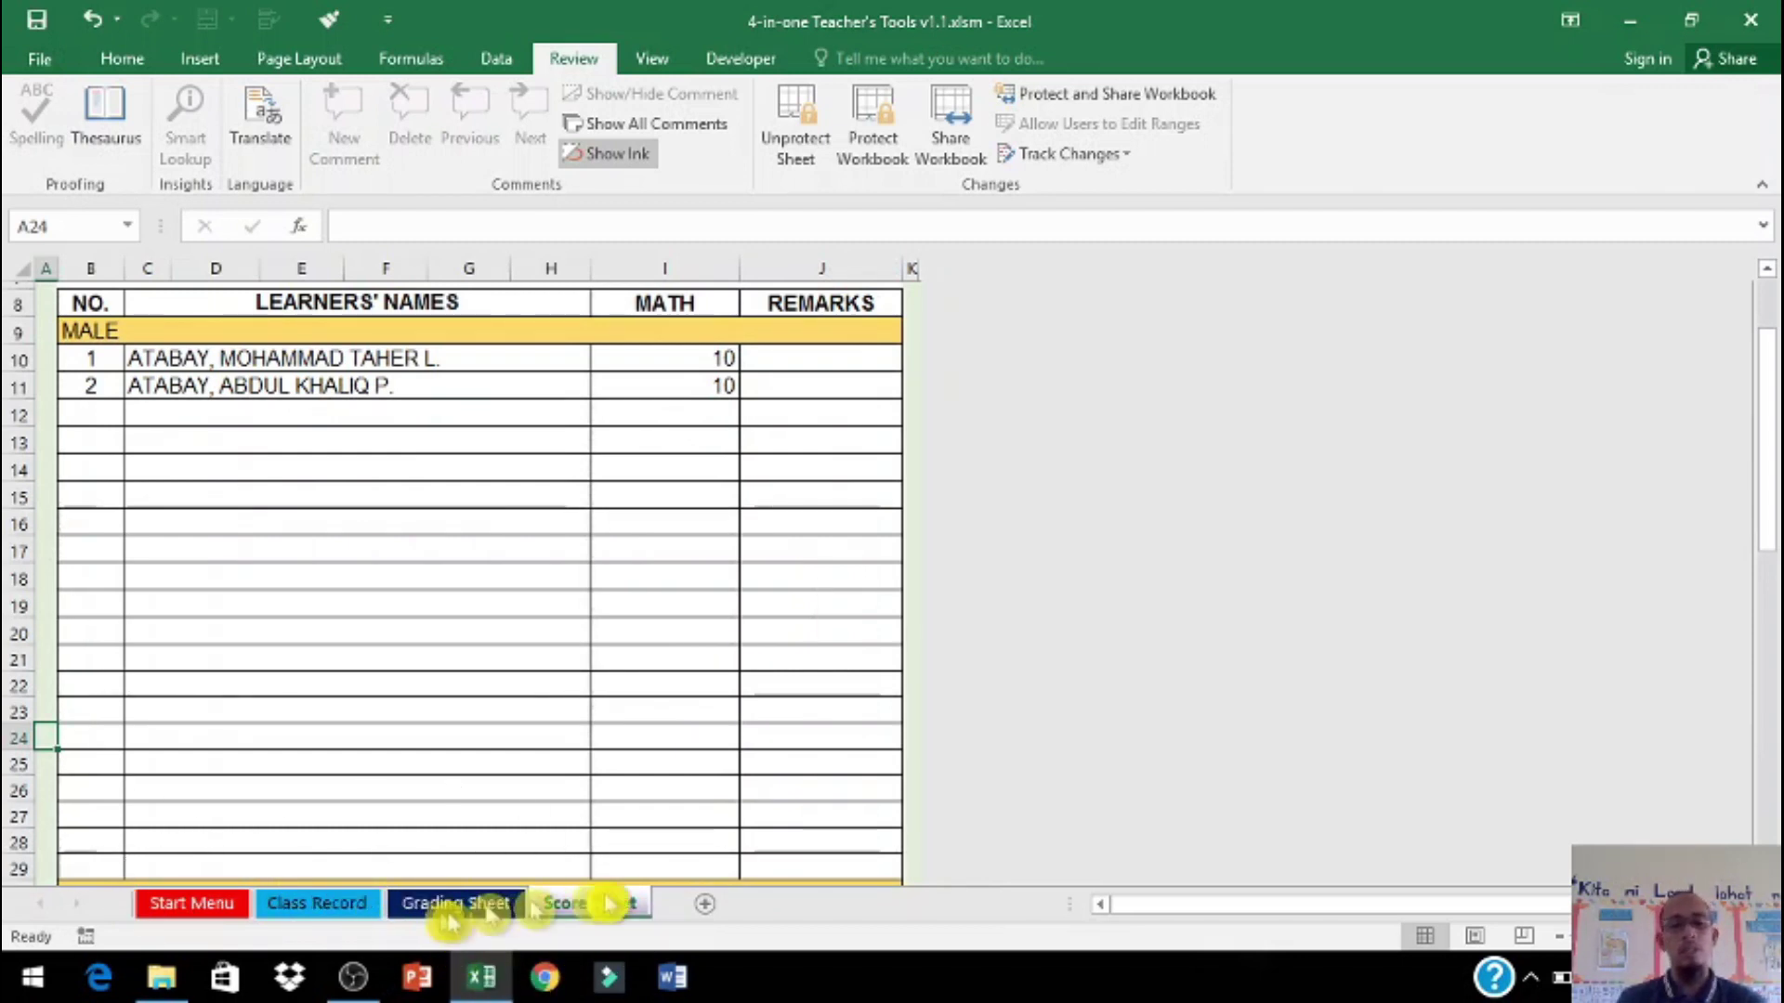
drag(38, 501, 45, 671)
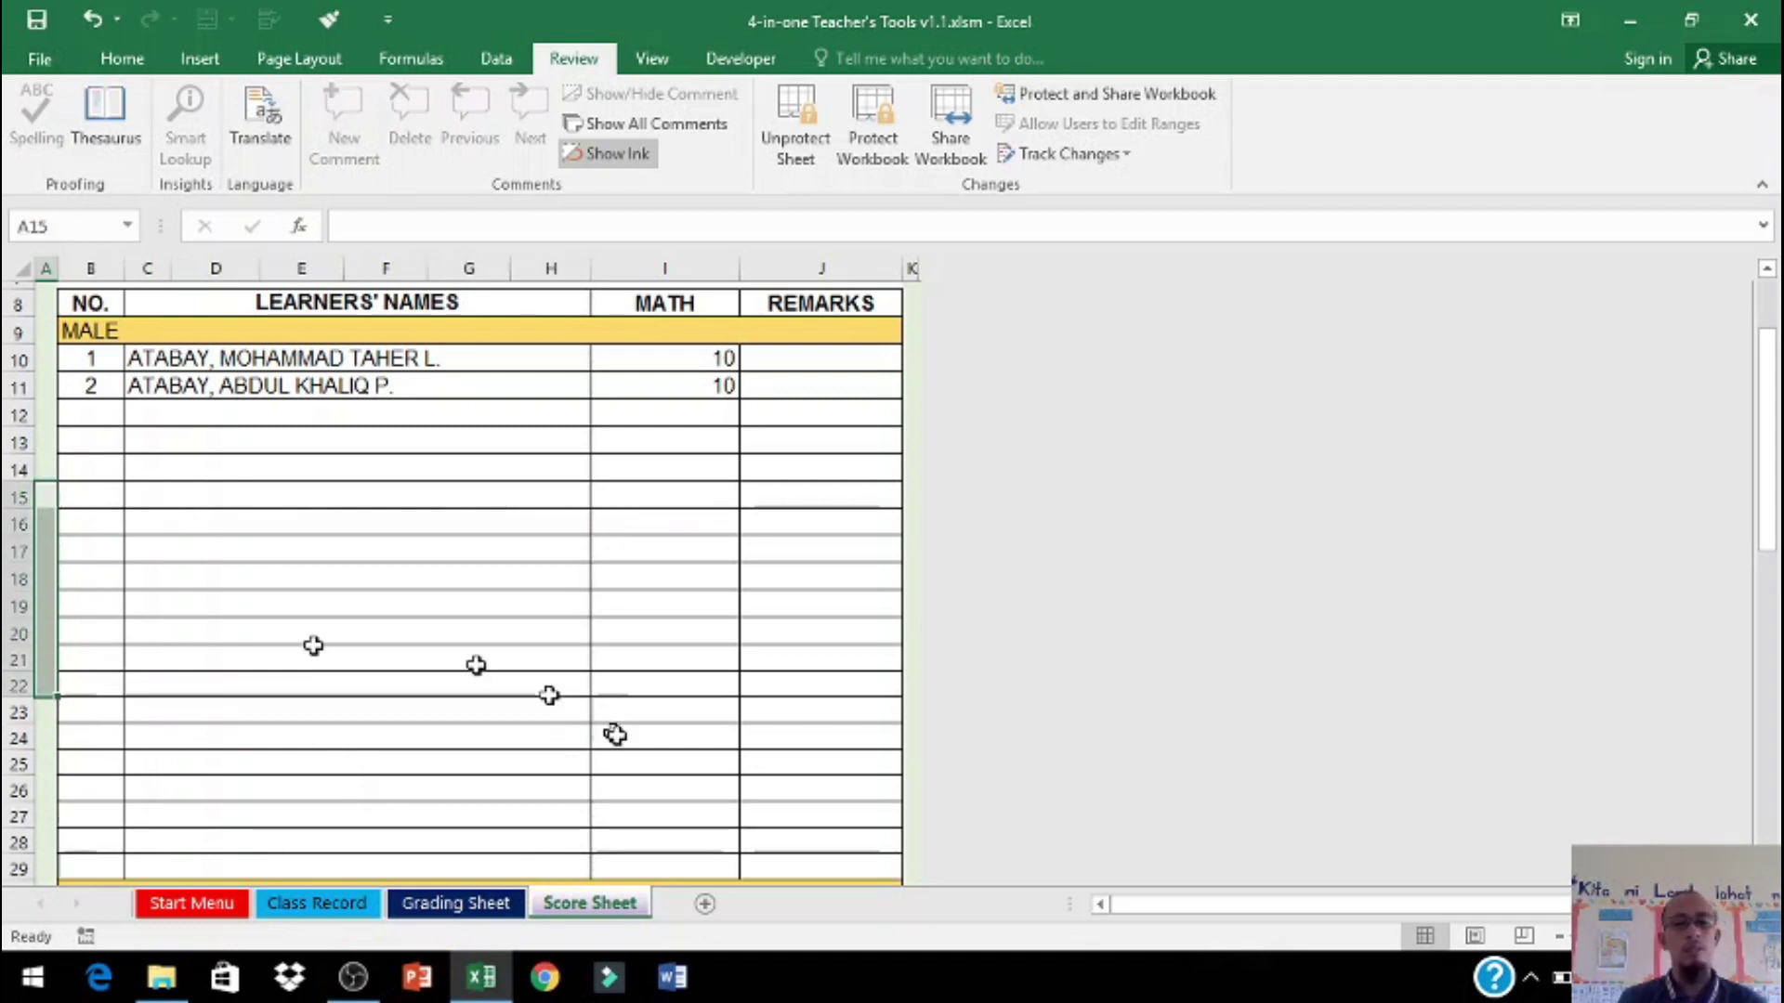
scroll(709, 717, up, 3)
scroll(712, 717, down, 4)
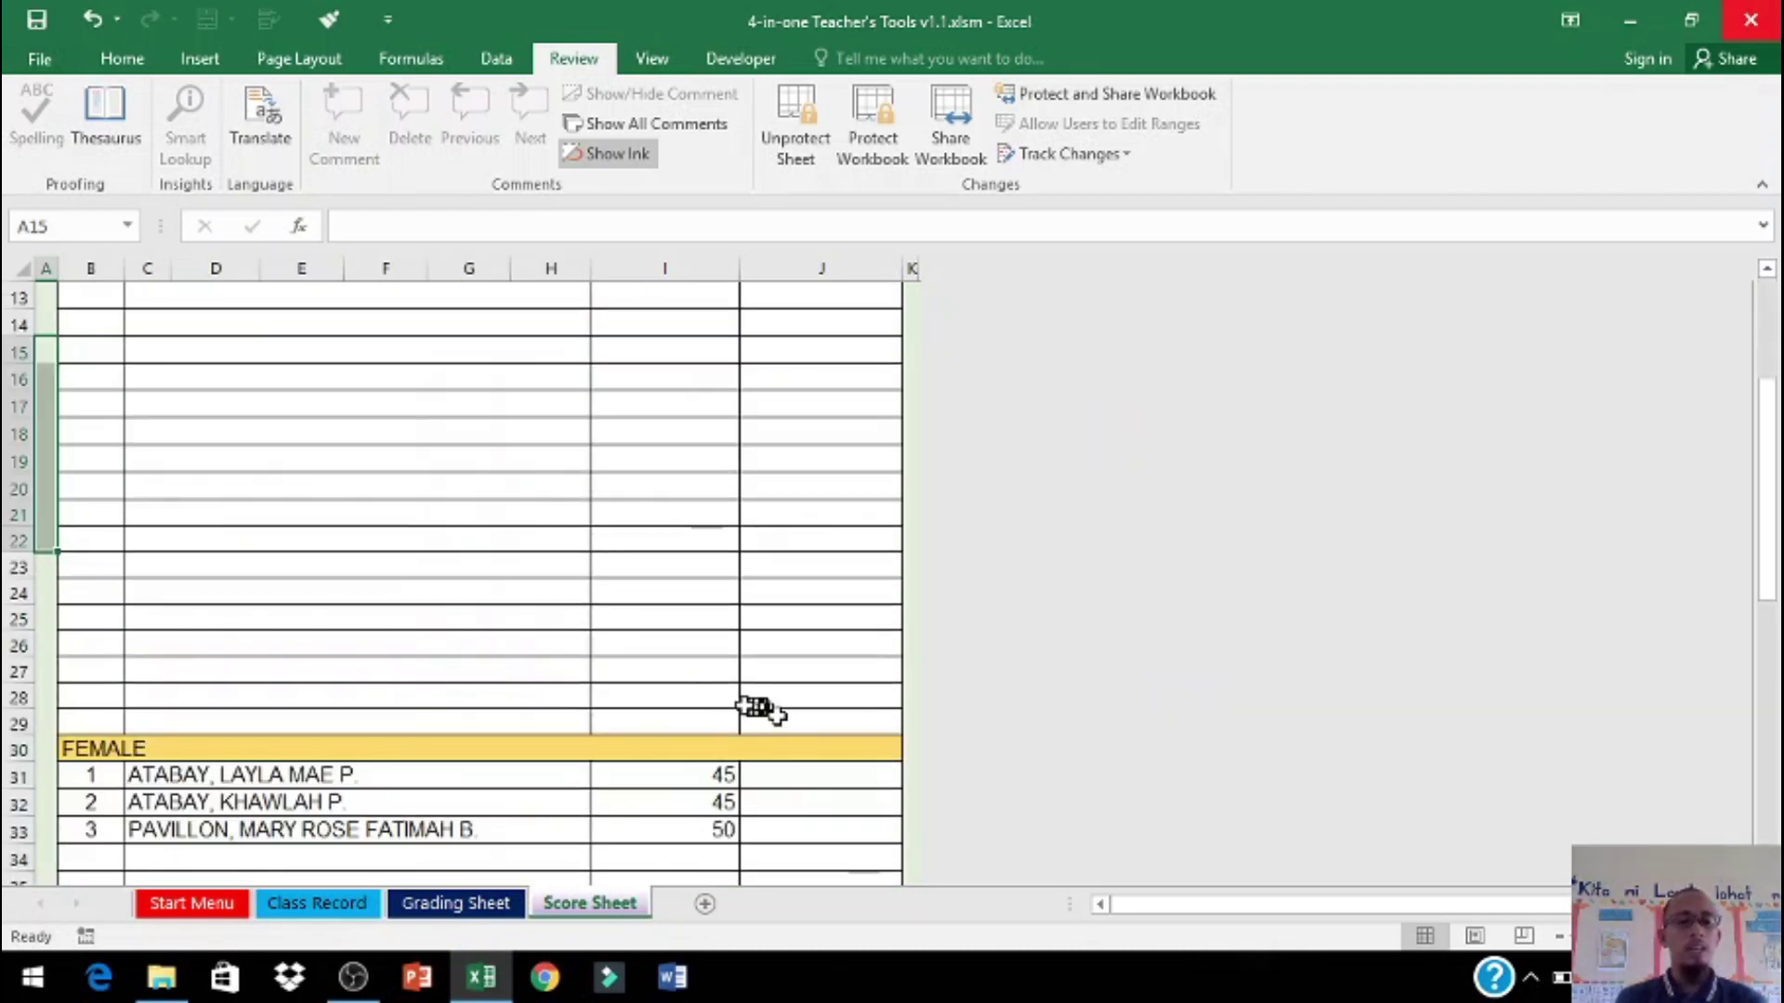
Step: Go to the Start Menu sheet and check the Region, Division and District entries
click(195, 905)
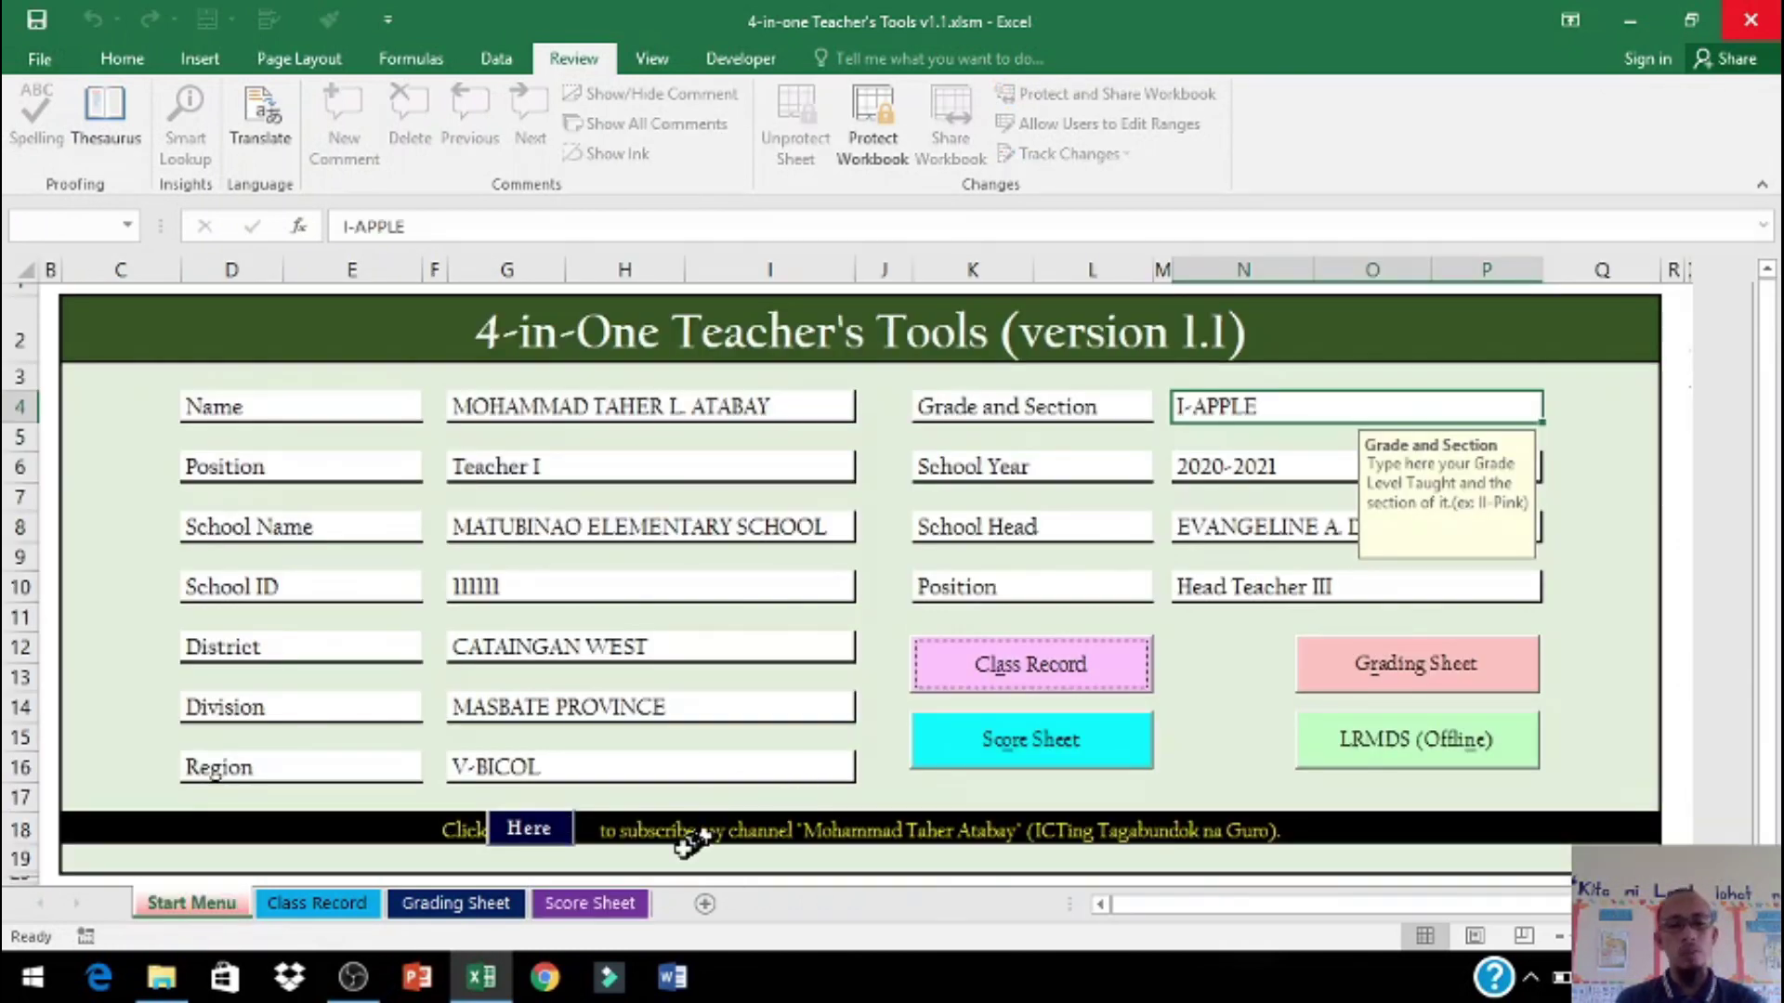
click(554, 836)
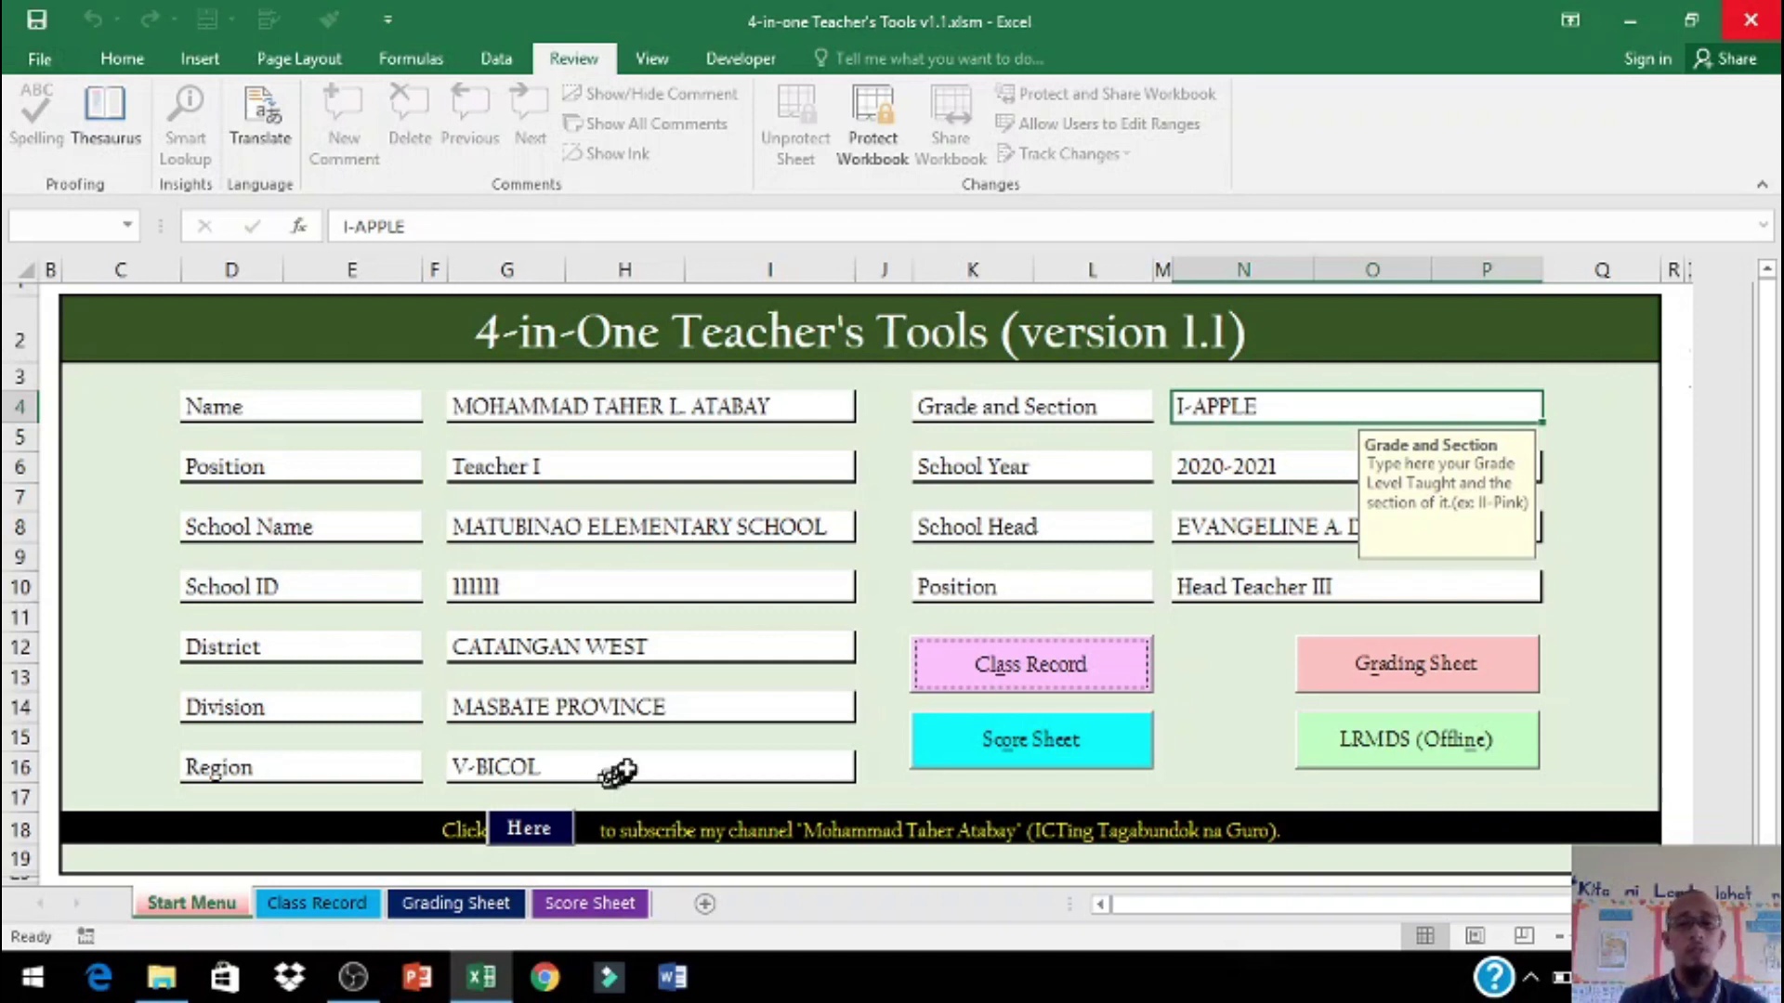
click(635, 764)
click(638, 707)
click(641, 647)
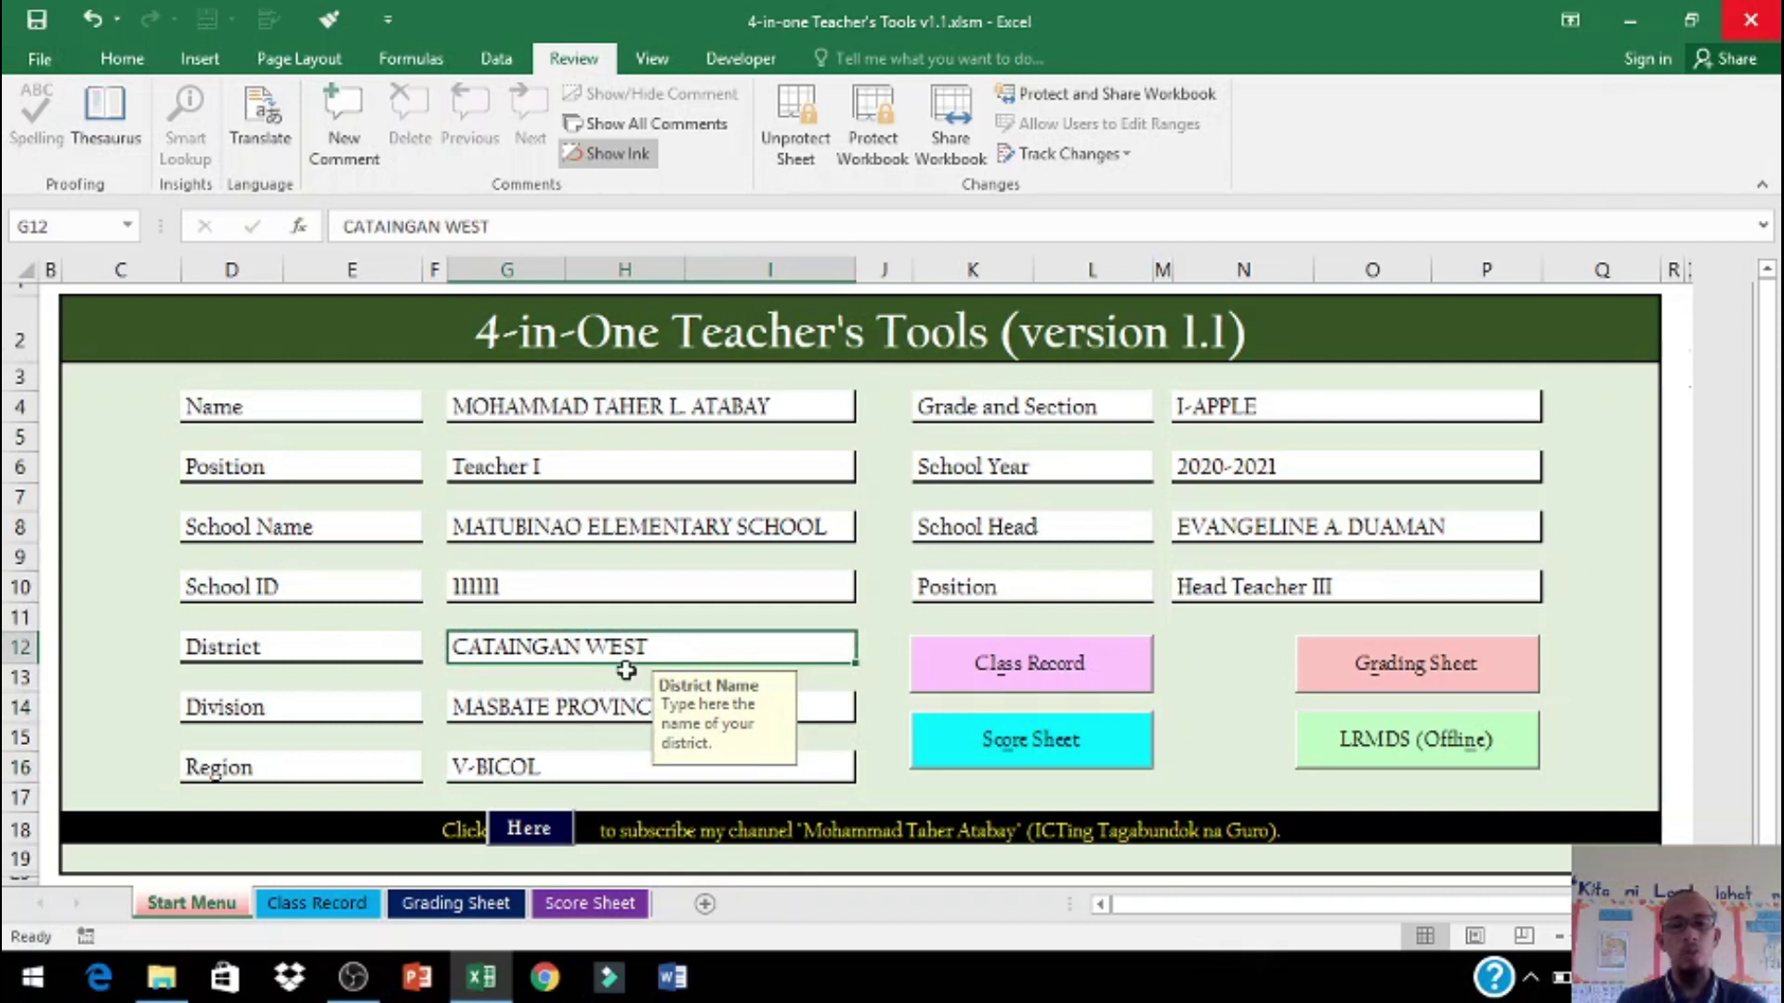